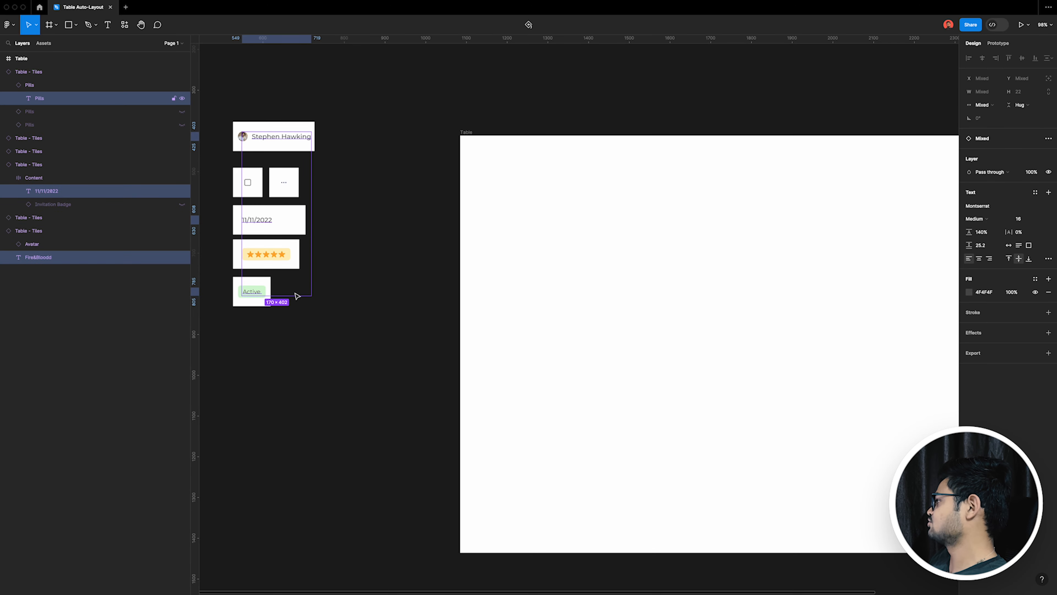
Step: Duplicate the avatar-and-name tile into the Table frame at about X 169, Y 110, and collapse the expanded tile layers
{"action": "left_click", "coordinate": [367, 219]}
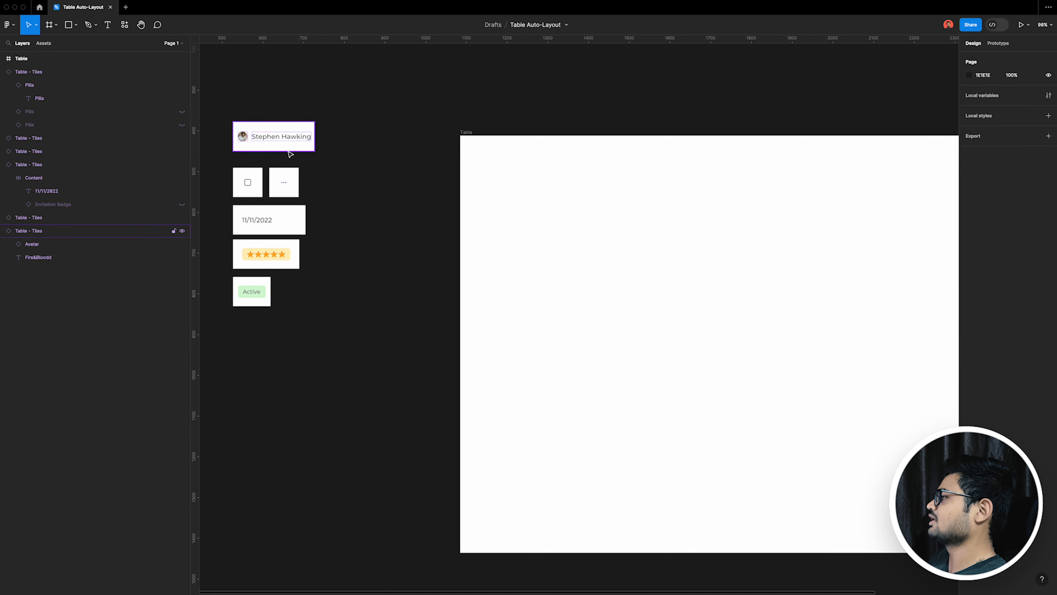
{"action": "left_click_drag", "start_coordinate": [314, 146], "coordinate": [579, 206]}
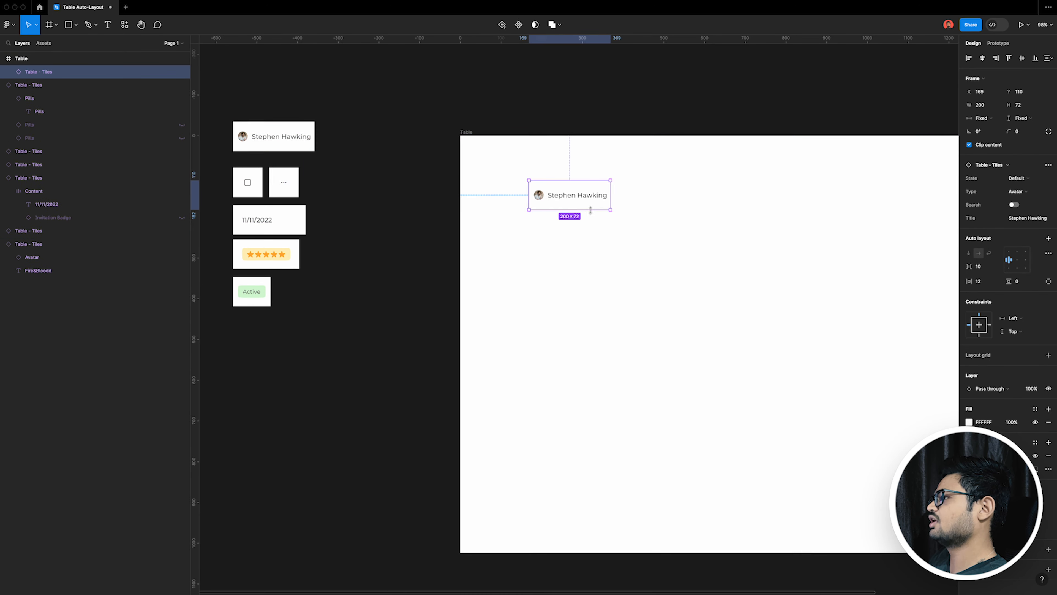
{"action": "scroll", "coordinate": [417, 292], "scroll_direction": "right", "scroll_amount": 2}
{"action": "left_click", "coordinate": [2, 178]}
{"action": "left_click", "coordinate": [2, 204]}
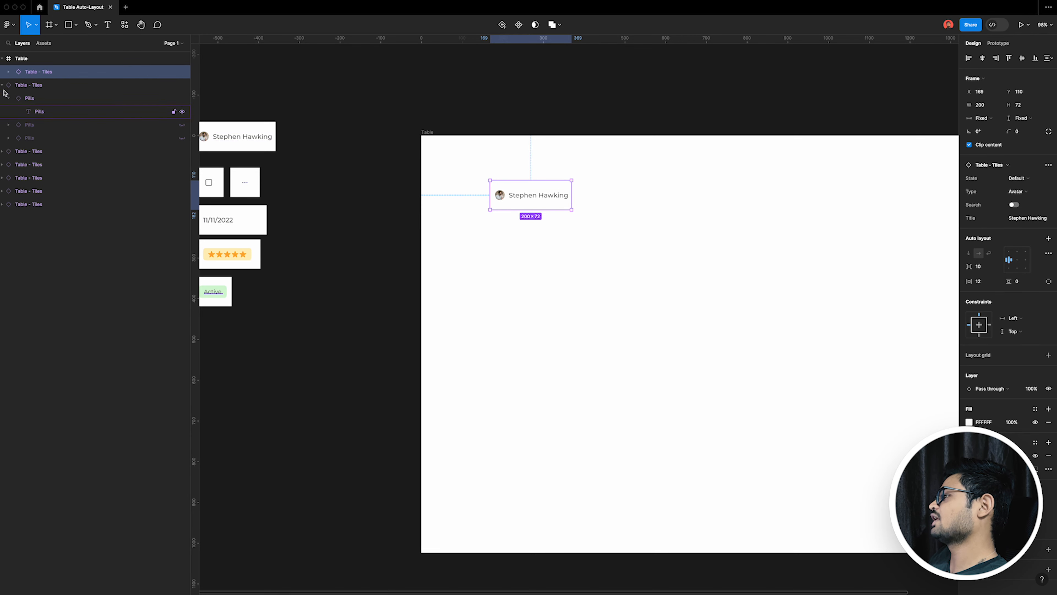
{"action": "left_click", "coordinate": [3, 87]}
Step: Detach the copied tile from its component, ungroup it, and delete the avatar so only the text remains
{"action": "scroll", "coordinate": [700, 190], "scroll_direction": "up", "scroll_amount": 5}
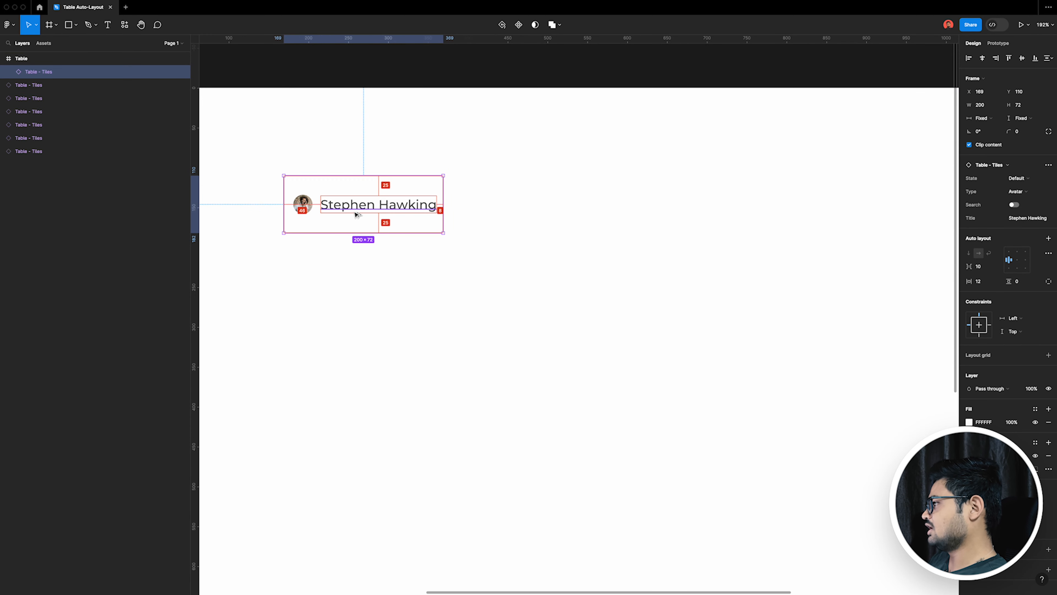
{"action": "key", "text": "super+alt+b"}
{"action": "key", "text": "shift+super+g"}
{"action": "key", "text": "Escape"}
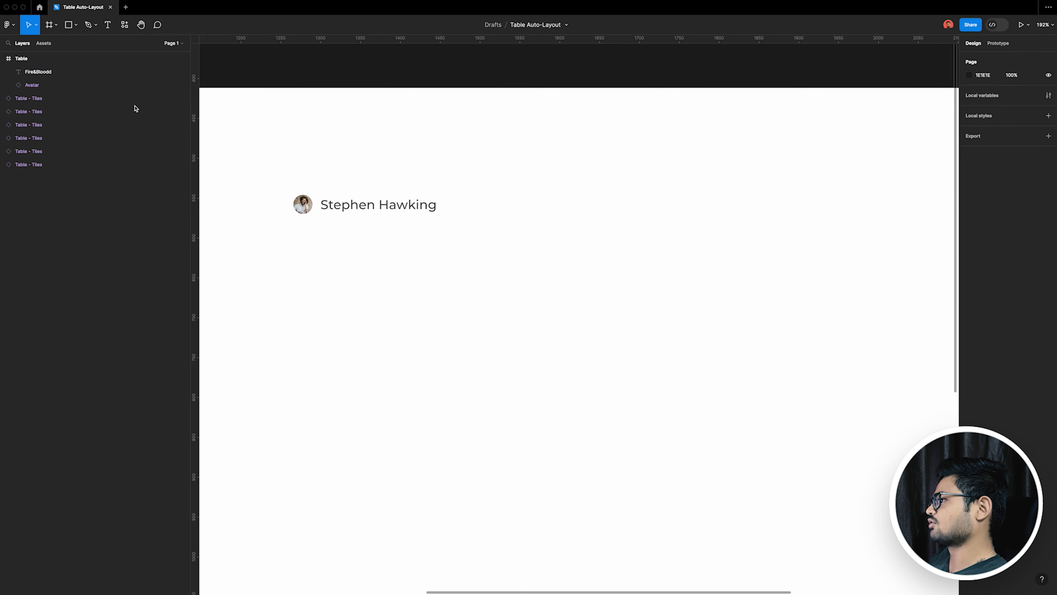
{"action": "left_click", "coordinate": [98, 88]}
{"action": "key", "text": "Delete"}
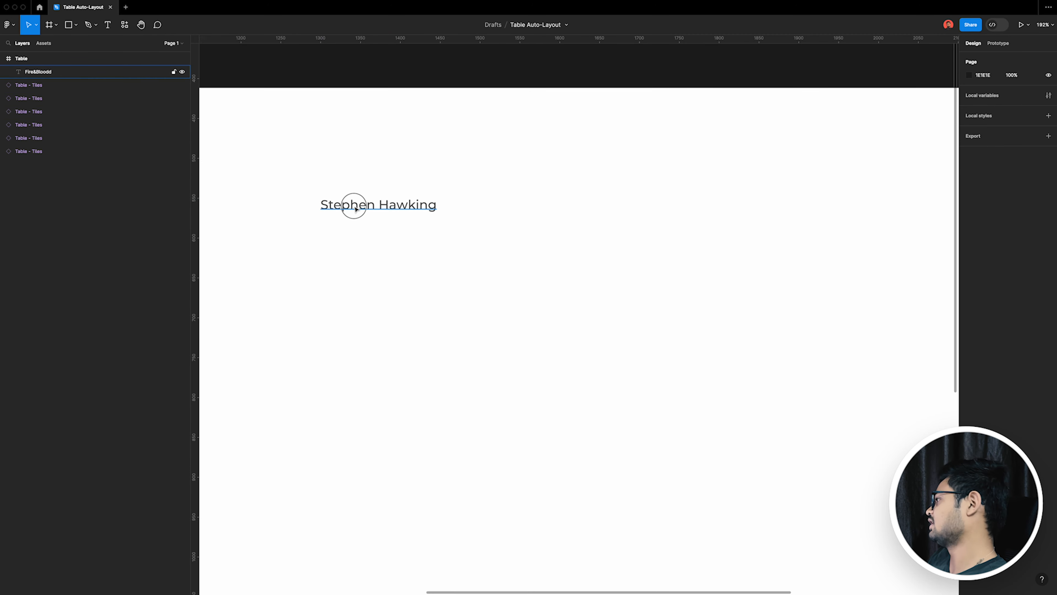
Step: Set the remaining text in the Table frame to font size 18 and Bold weight
{"action": "left_click", "coordinate": [358, 197]}
{"action": "left_click", "coordinate": [1029, 239]}
{"action": "type", "text": "18"}
{"action": "key", "text": "Return"}
{"action": "key", "text": "super+b"}
{"action": "scroll", "coordinate": [505, 250], "scroll_direction": "down", "scroll_amount": 2}
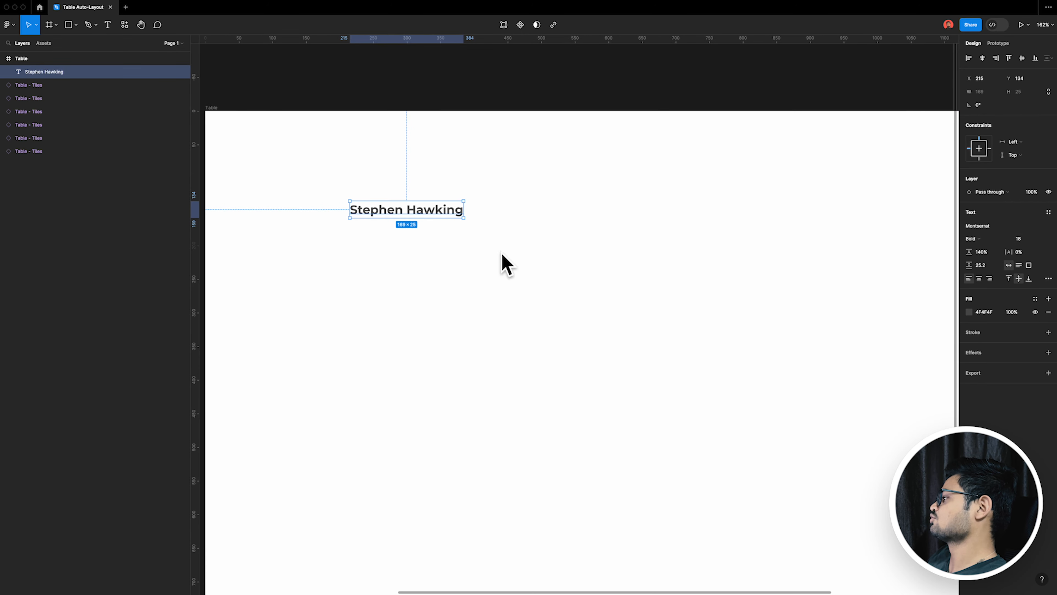
{"action": "scroll", "coordinate": [498, 248], "scroll_direction": "down", "scroll_amount": 1}
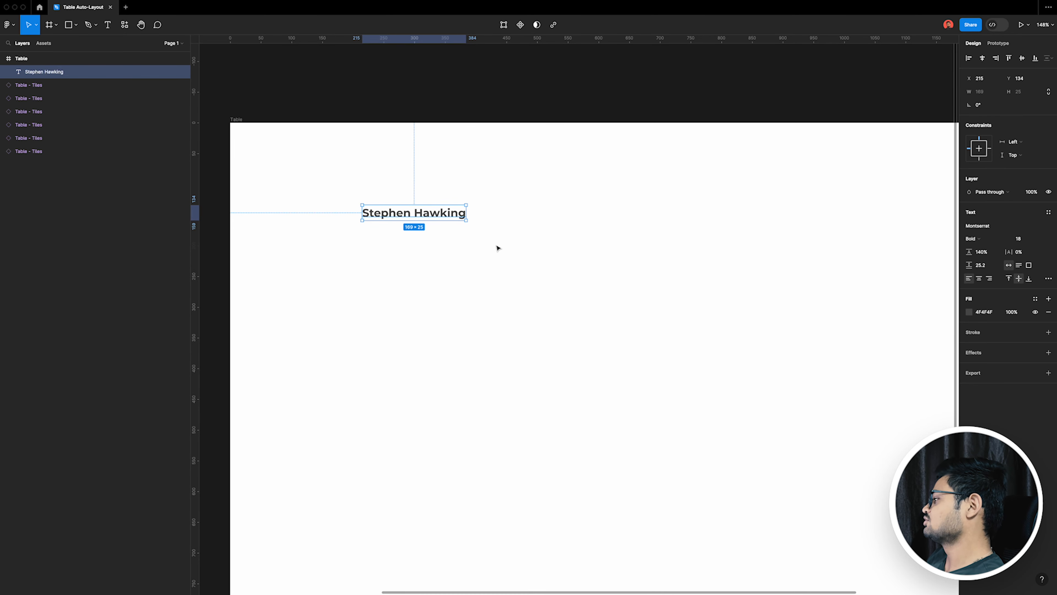
Step: Replace the text's content with the column heading "Name"
{"action": "double_click", "coordinate": [429, 213]}
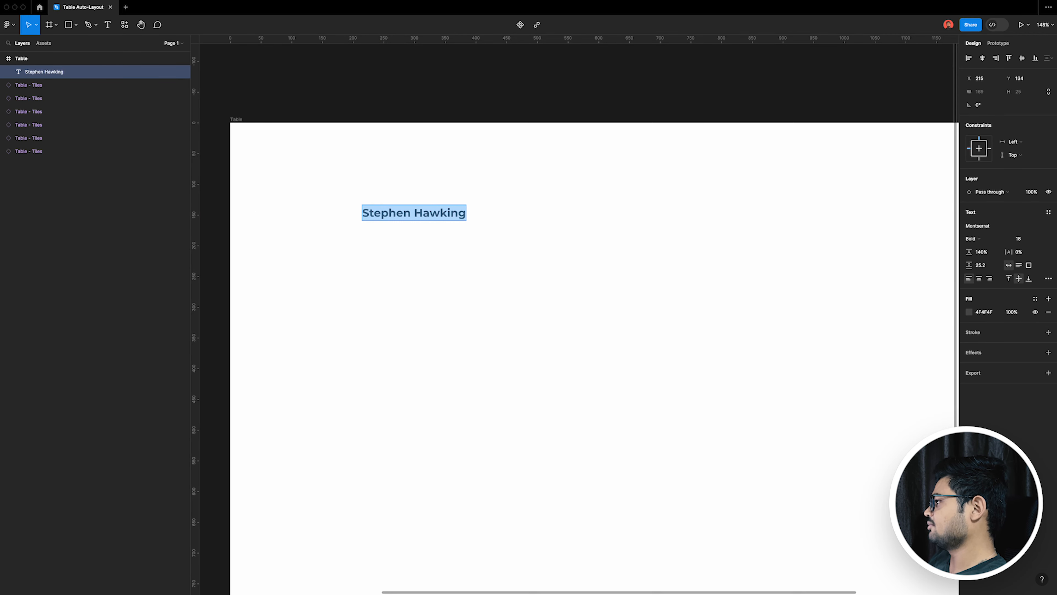
{"action": "type", "text": "name"}
{"action": "key", "text": "super+a"}
{"action": "type", "text": "Name"}
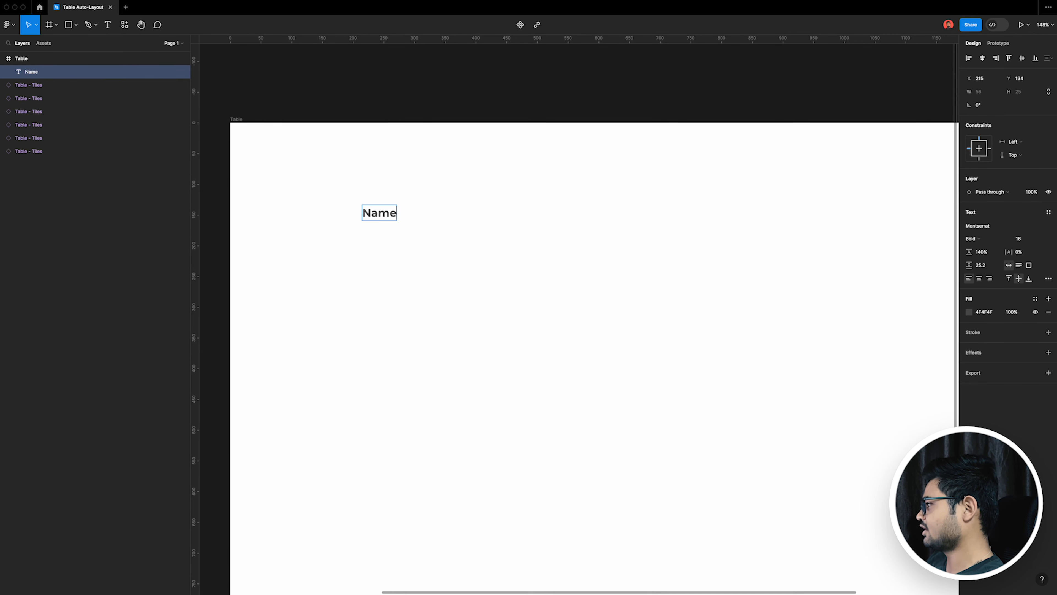
{"action": "key", "text": "Escape"}
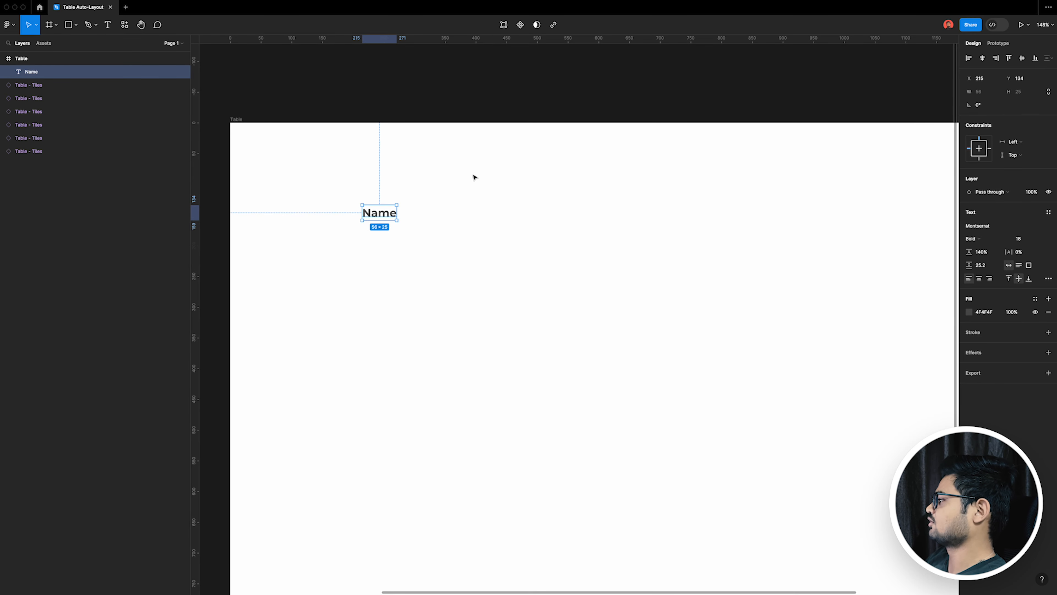
Step: Wrap the Name text in an auto layout frame and set the text's horizontal sizing to Fill container
{"action": "key", "text": "shift+a"}
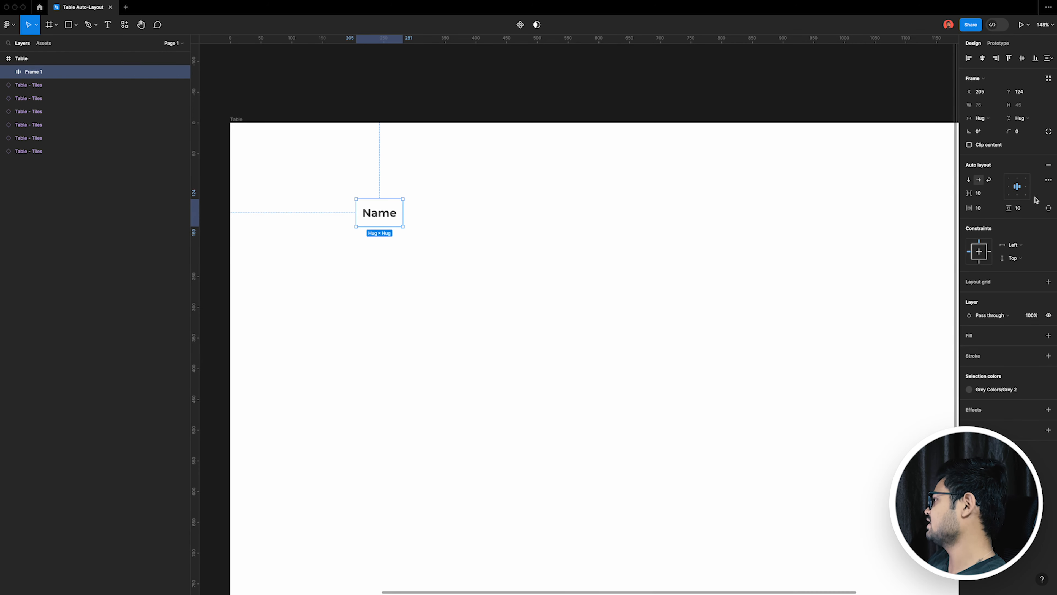
{"action": "double_click", "coordinate": [397, 221]}
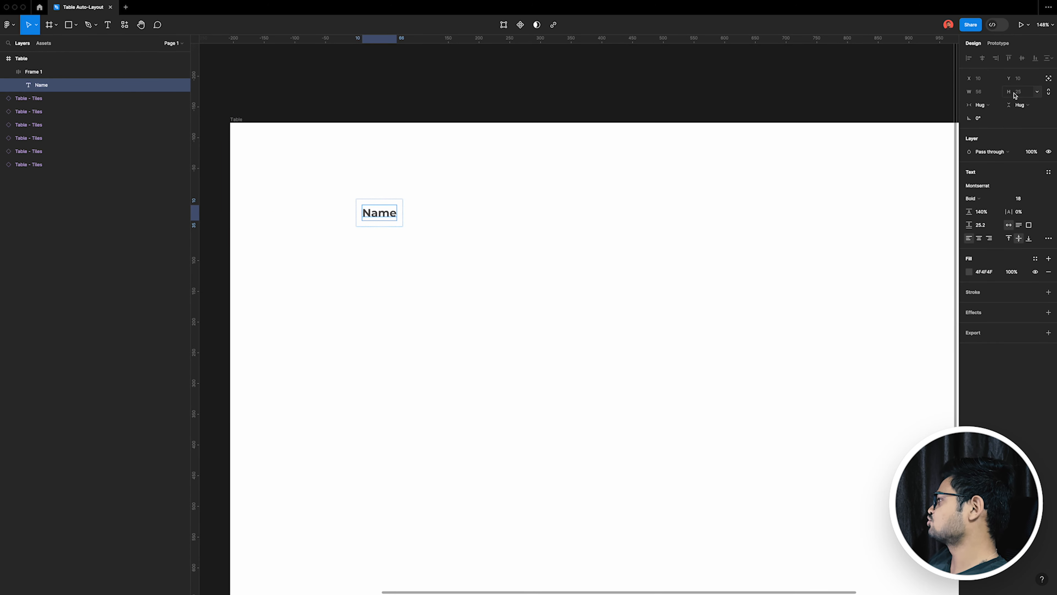
{"action": "left_click", "coordinate": [980, 104]}
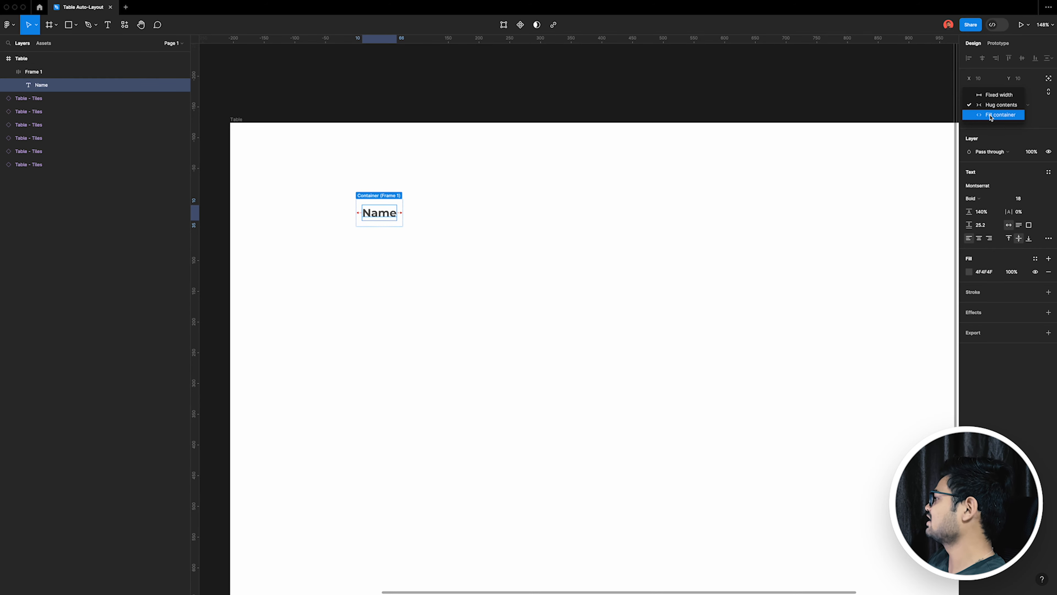
{"action": "left_click", "coordinate": [992, 116]}
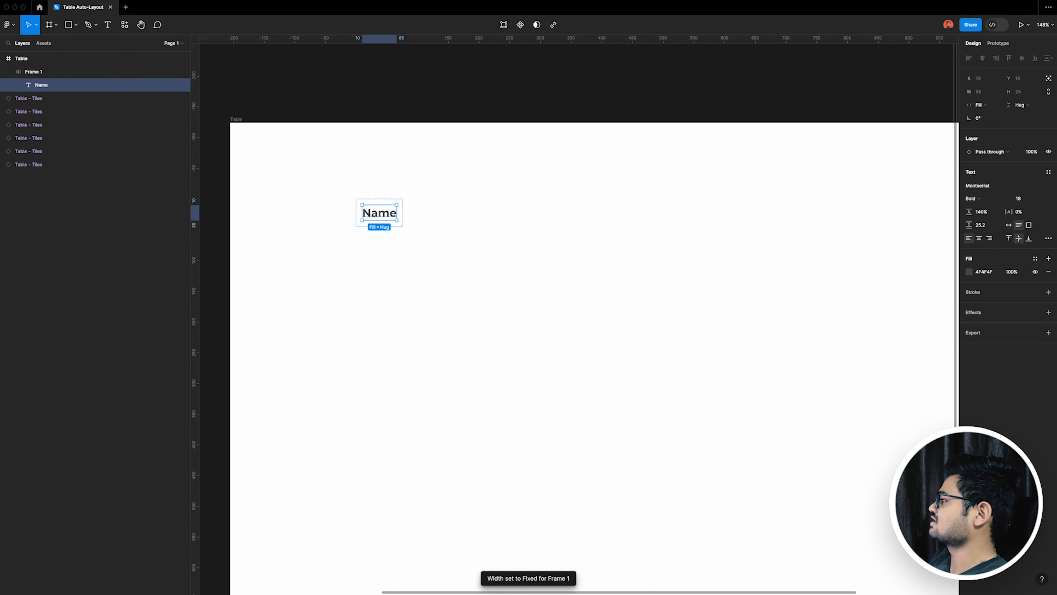
{"action": "left_click", "coordinate": [401, 365]}
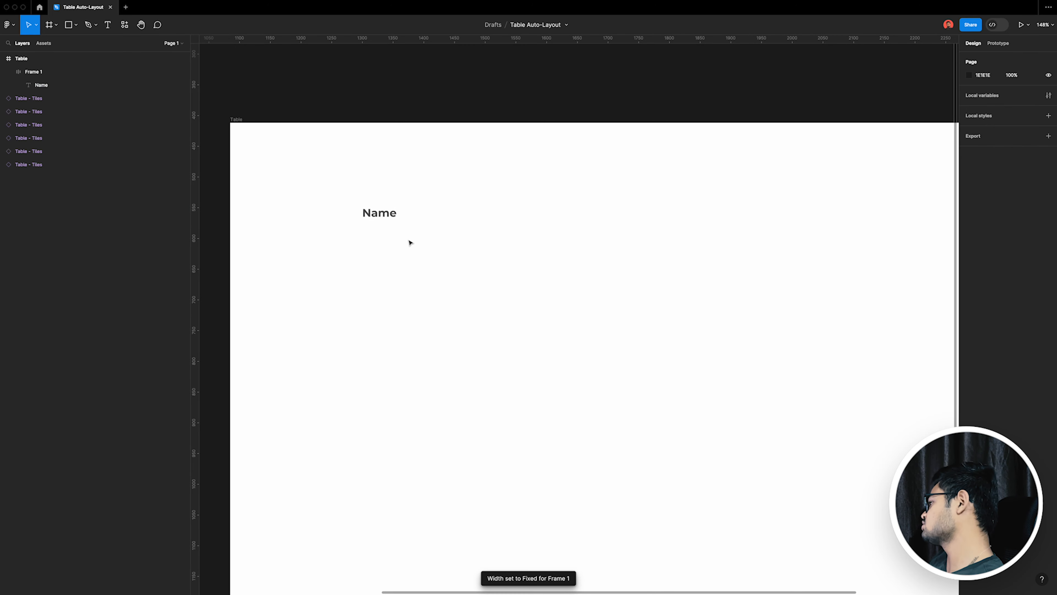
Step: Set the Name text's font size to 16
{"action": "scroll", "coordinate": [395, 220], "scroll_direction": "up", "scroll_amount": 1}
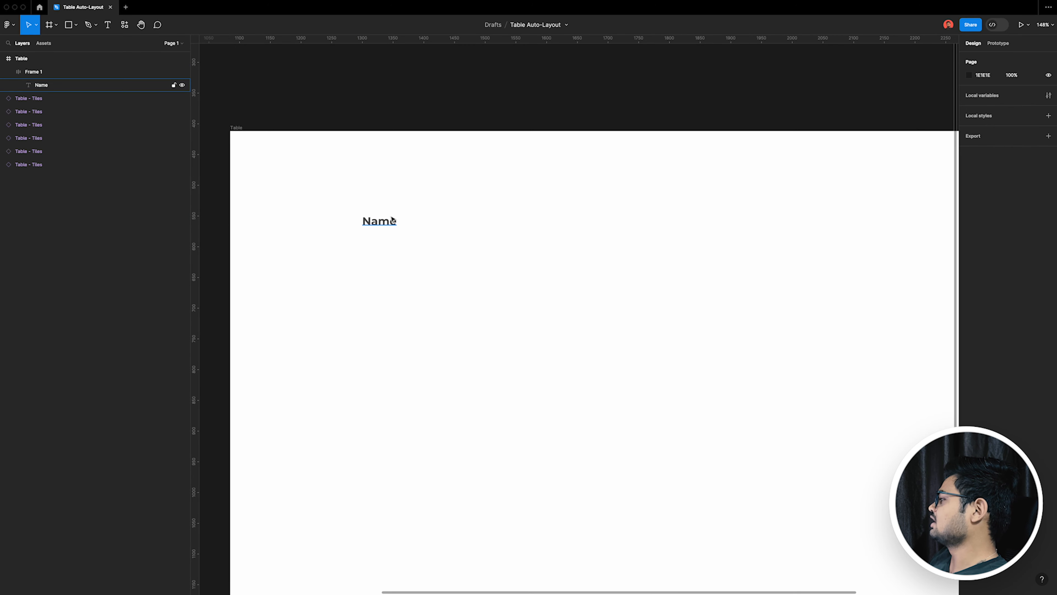
{"action": "double_click", "coordinate": [395, 221]}
{"action": "left_click", "coordinate": [1019, 199]}
{"action": "type", "text": "16"}
{"action": "key", "text": "Return"}
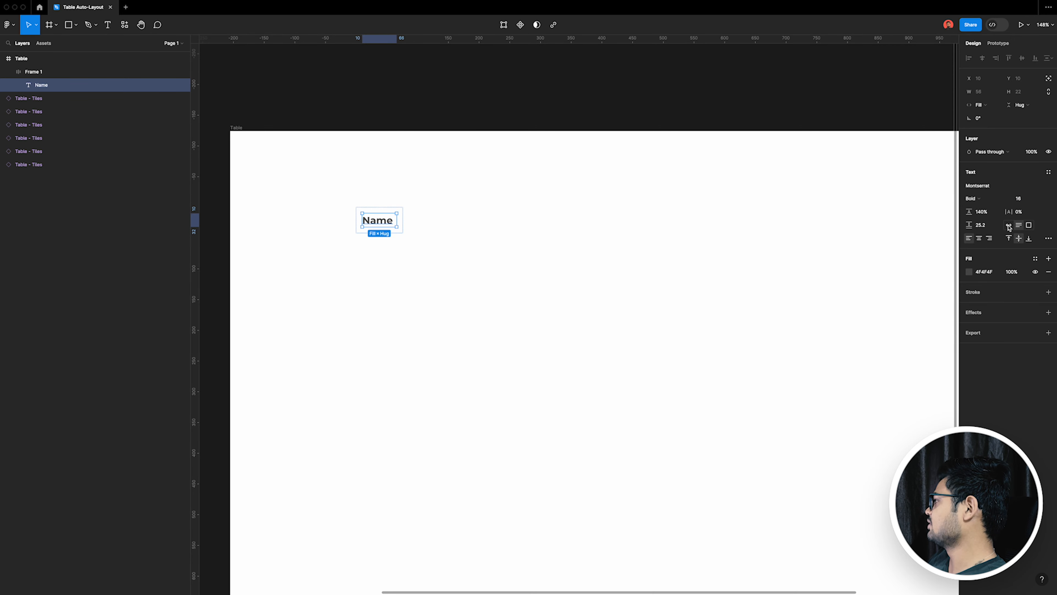
Step: Set the Name text's line height to Auto and its paragraph spacing to 0
{"action": "left_click", "coordinate": [990, 212]}
{"action": "type", "text": "auto%"}
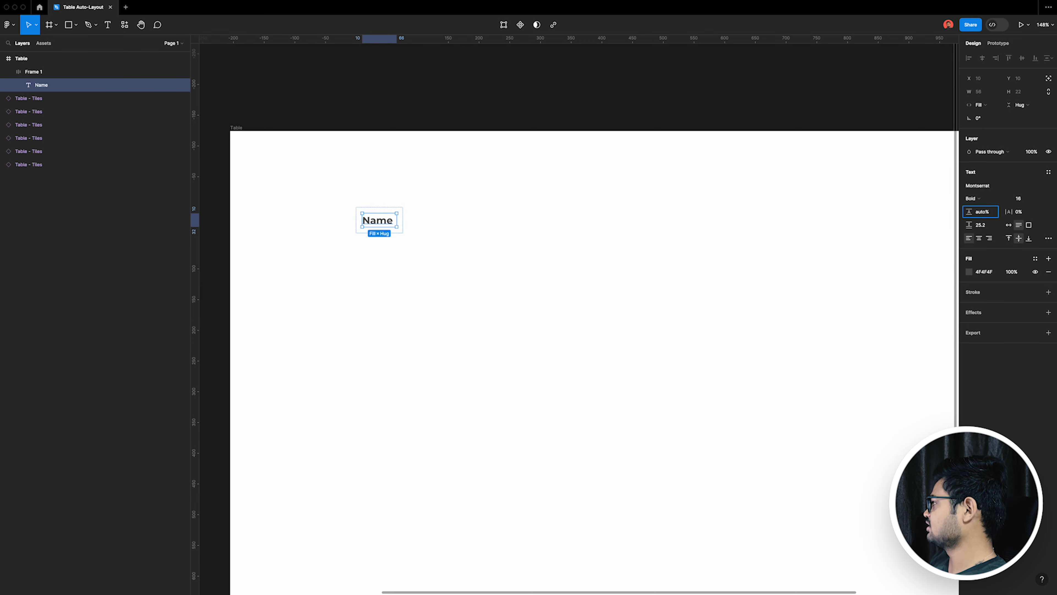
{"action": "key", "text": "Return"}
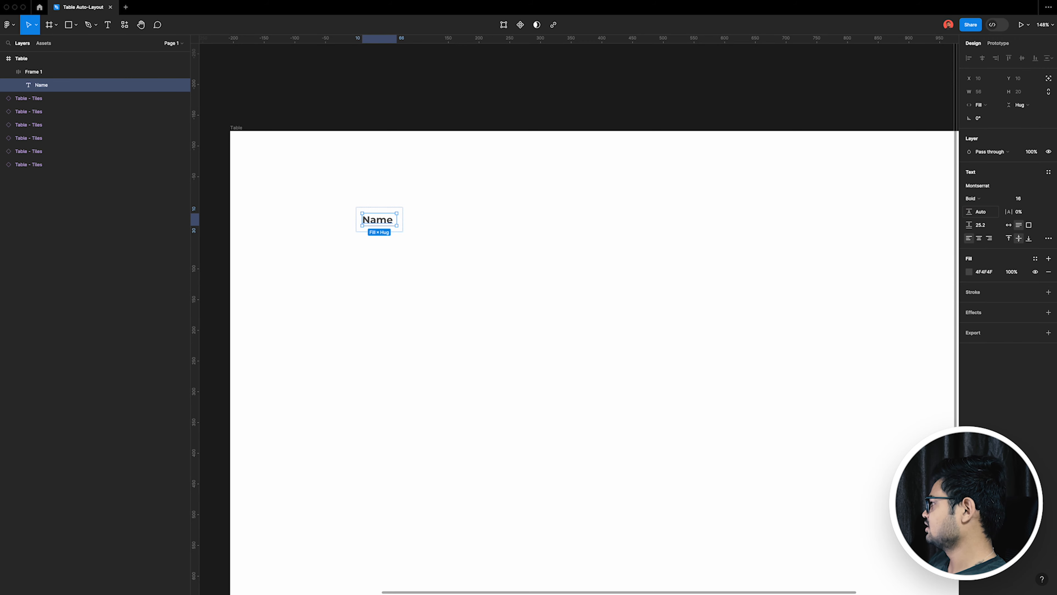
{"action": "left_click", "coordinate": [990, 225]}
{"action": "type", "text": "0"}
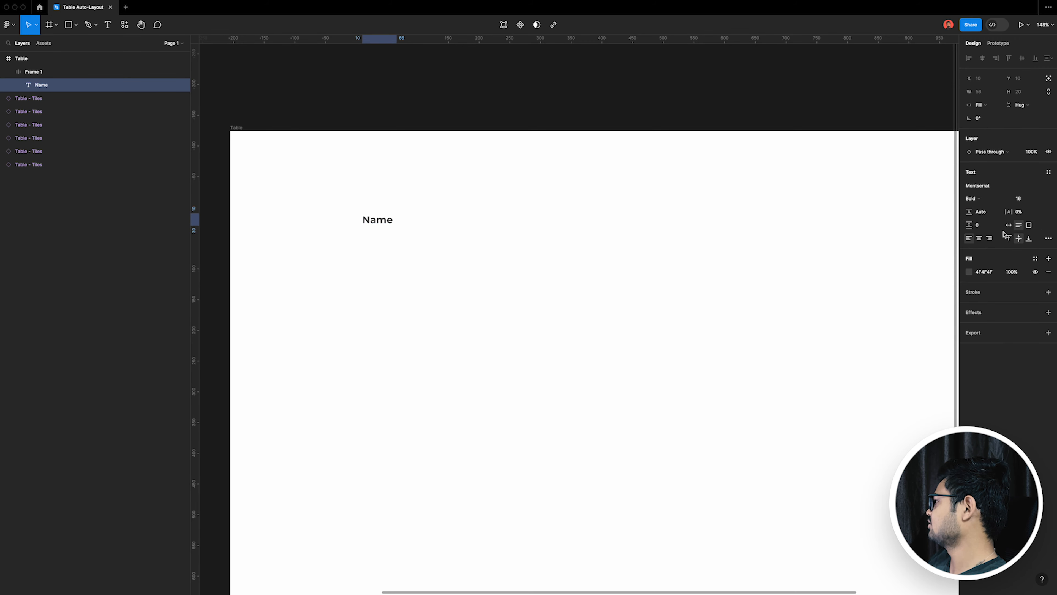
{"action": "key", "text": "Return"}
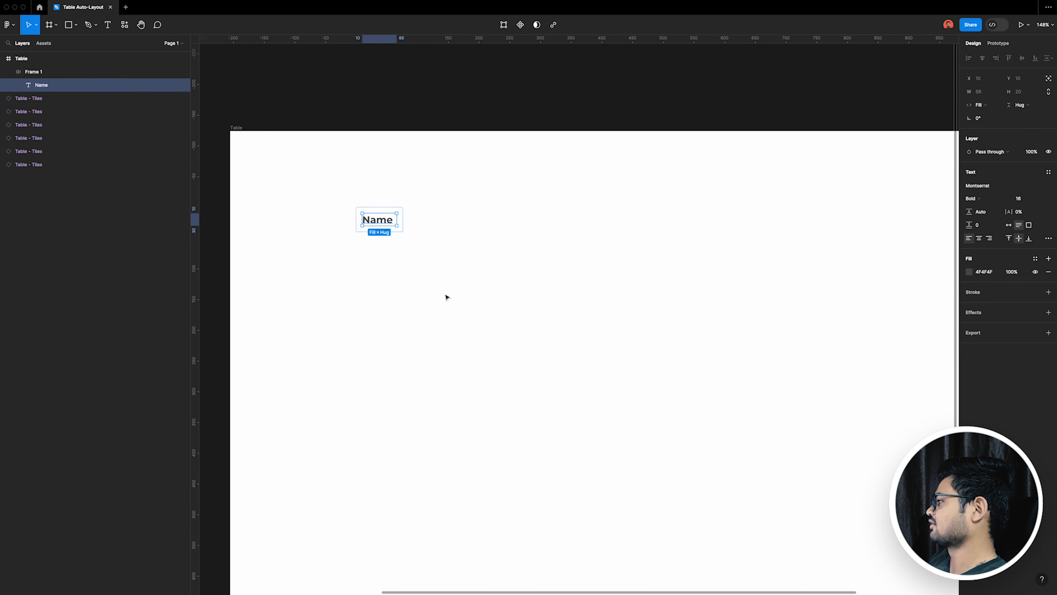
Step: Try Hug contents for the heading frame's width, and set the Name text's width back to Fill container
{"action": "left_click", "coordinate": [533, 293]}
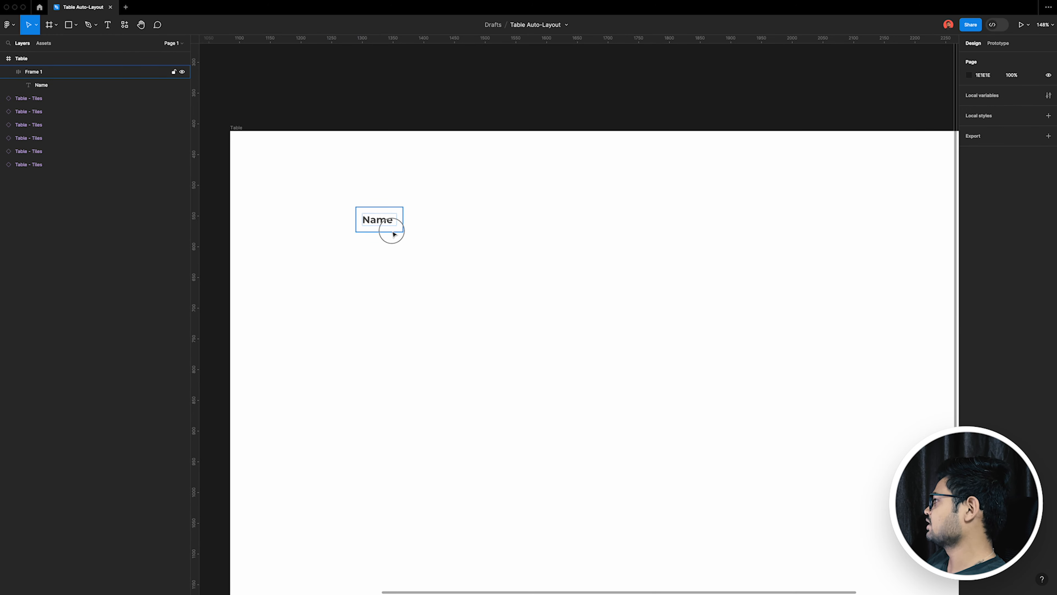
{"action": "left_click", "coordinate": [392, 229]}
{"action": "left_click", "coordinate": [995, 118]}
{"action": "left_click", "coordinate": [987, 129]}
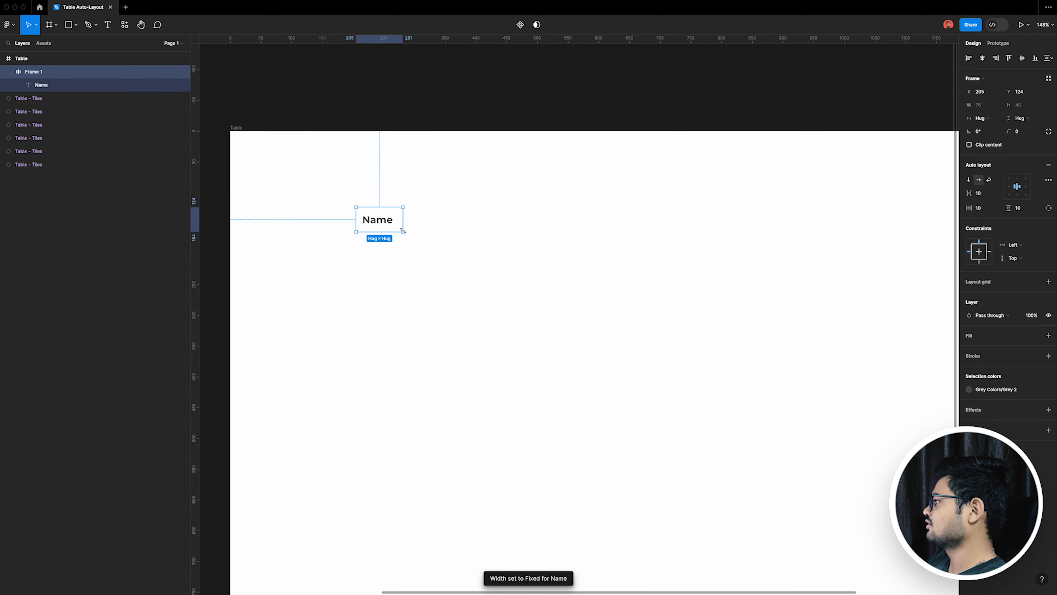
{"action": "double_click", "coordinate": [390, 221]}
{"action": "left_click", "coordinate": [983, 105]}
{"action": "left_click", "coordinate": [988, 124]}
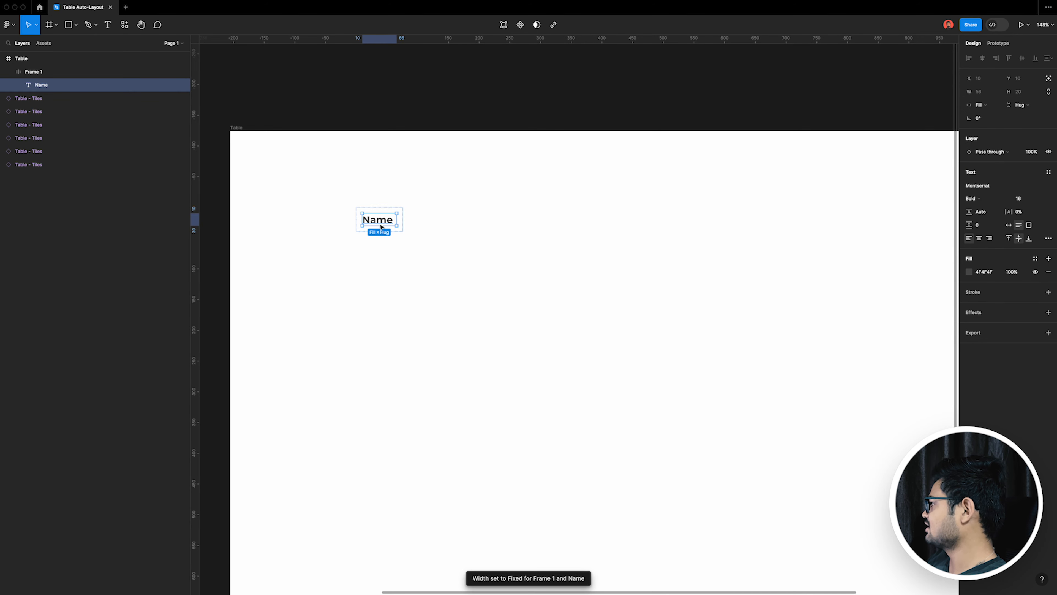
Step: Try auto width on the Name text by retyping its last letter, and return its width to Fill container
{"action": "left_click", "coordinate": [1011, 227]}
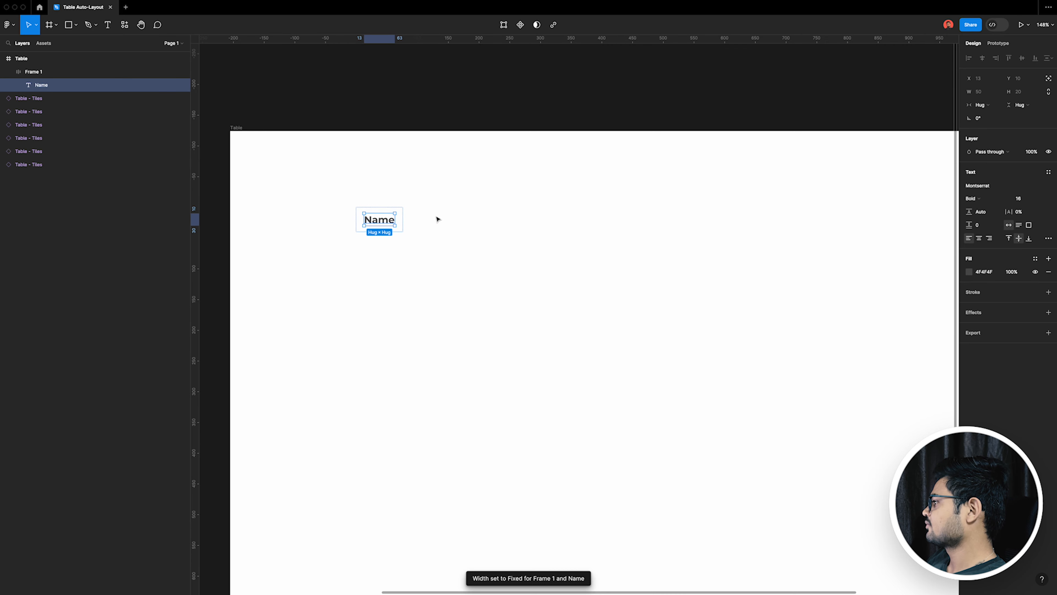
{"action": "double_click", "coordinate": [391, 224]}
{"action": "key", "text": "Right"}
{"action": "key", "text": "BackSpace"}
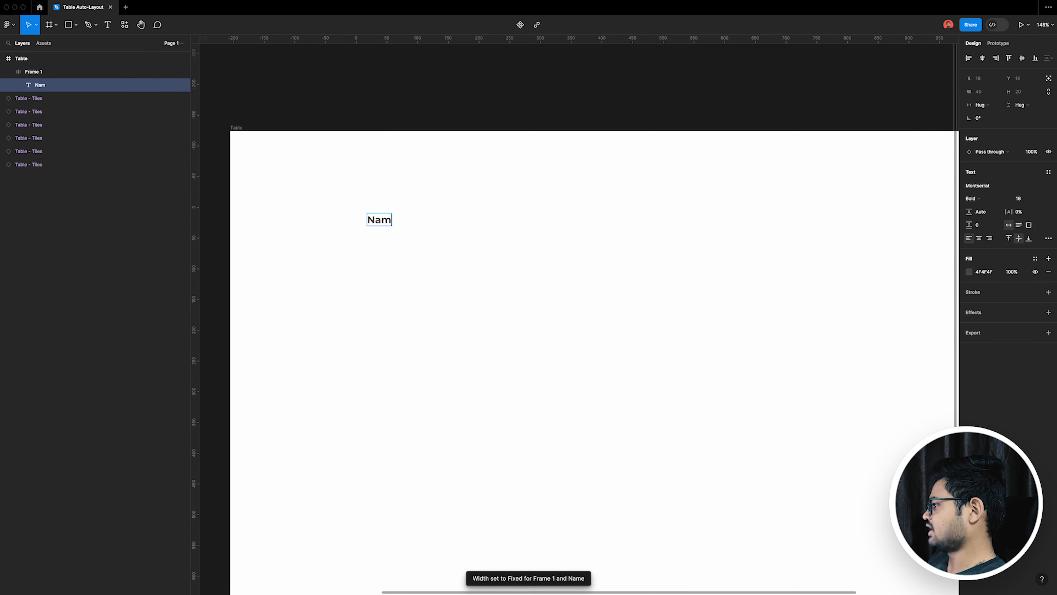
{"action": "type", "text": "e"}
{"action": "key", "text": "Escape"}
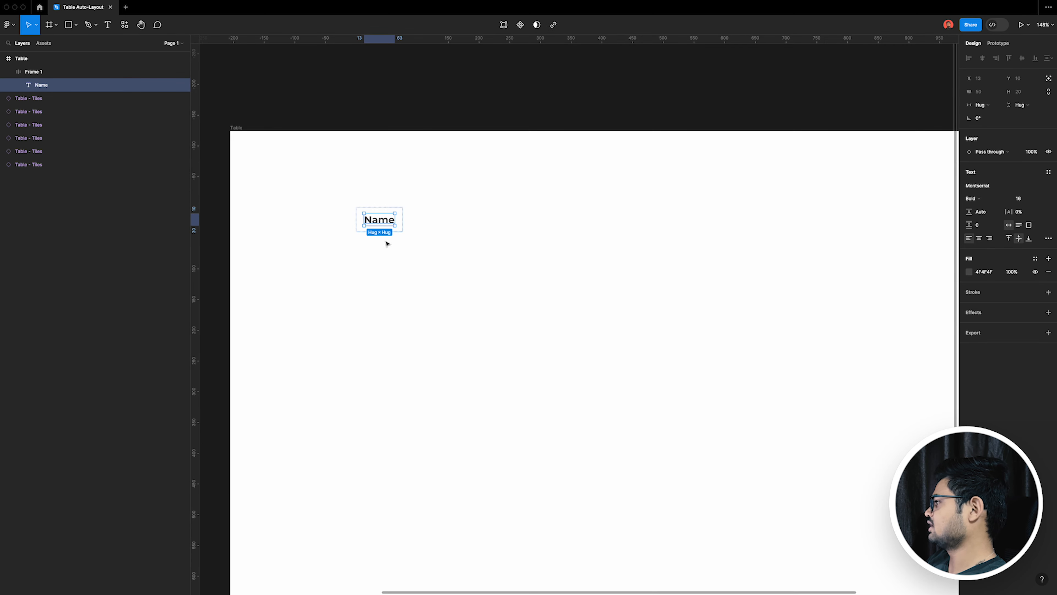
{"action": "left_click", "coordinate": [985, 105]}
{"action": "left_click", "coordinate": [995, 117]}
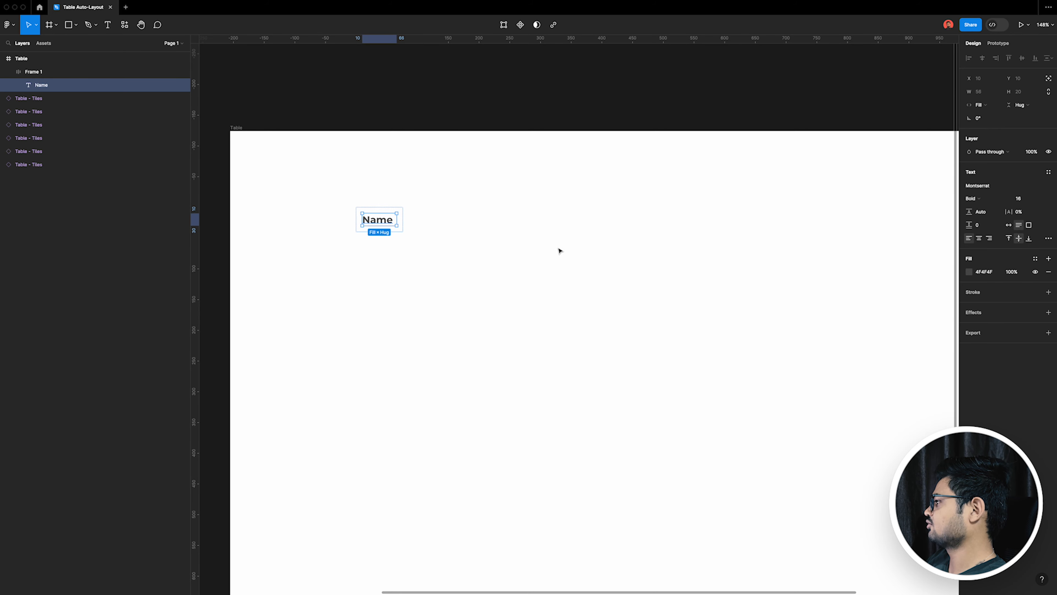
Step: Select the heading frame around the Name text and keep its horizontal sizing at Fixed width
{"action": "left_click", "coordinate": [390, 234]}
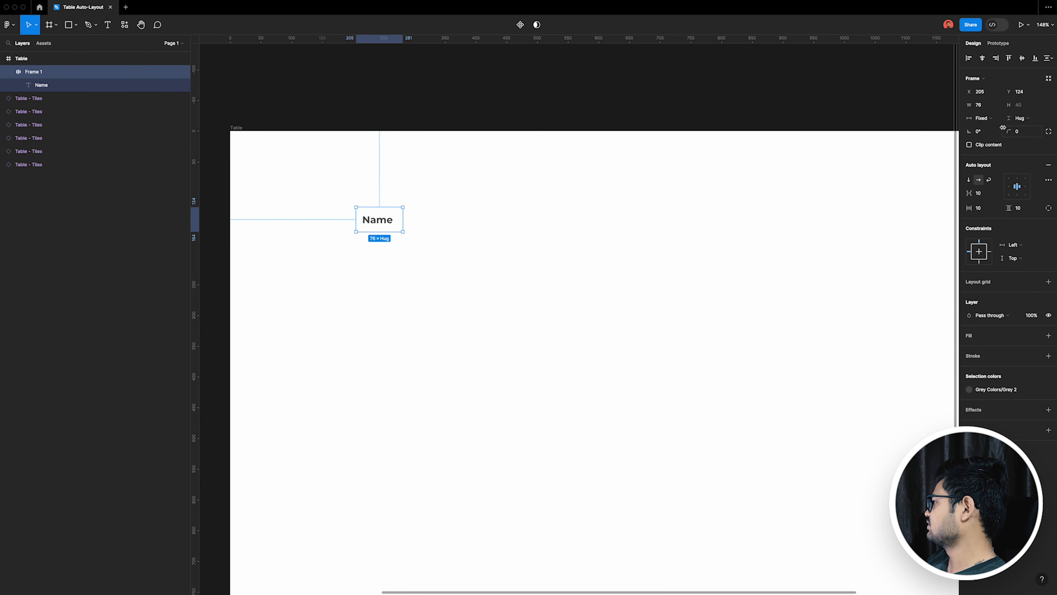
{"action": "left_click", "coordinate": [995, 119]}
{"action": "left_click", "coordinate": [1001, 122]}
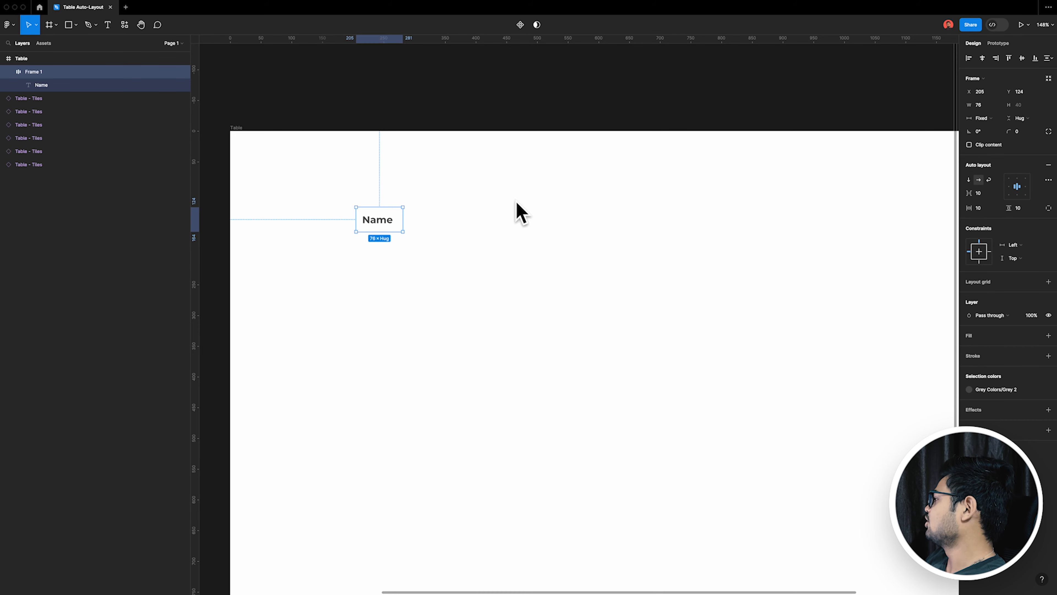
Step: Try recolouring the heading's grey selection colour to the pale blue-grey E6EBF1, and undo the colour changes
{"action": "left_click", "coordinate": [1048, 389]}
{"action": "left_click", "coordinate": [969, 389]}
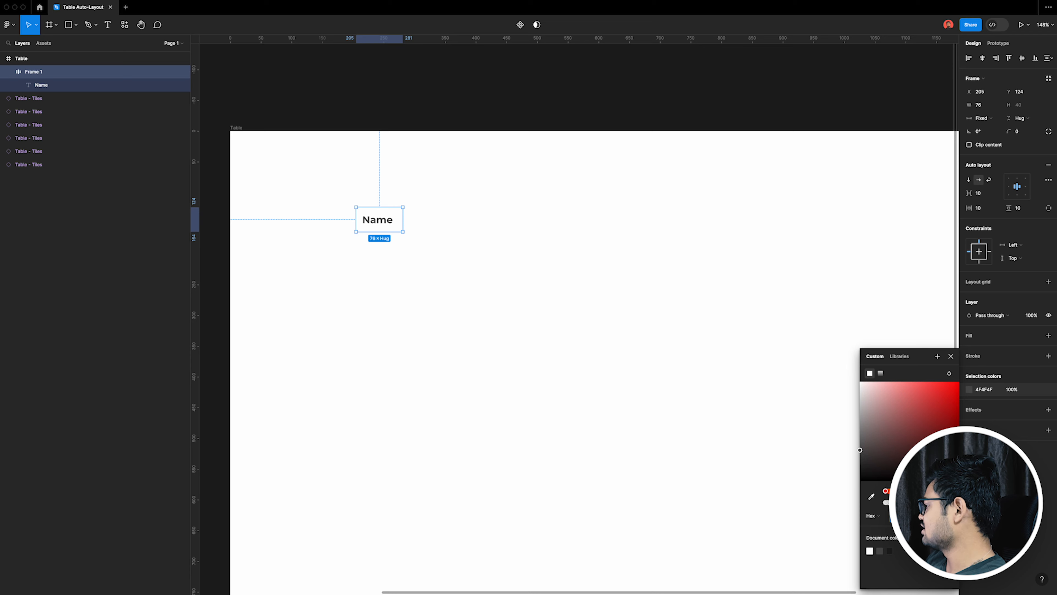
{"action": "left_click_drag", "start_coordinate": [882, 395], "coordinate": [864, 387]}
{"action": "left_click_drag", "start_coordinate": [917, 491], "coordinate": [925, 491]}
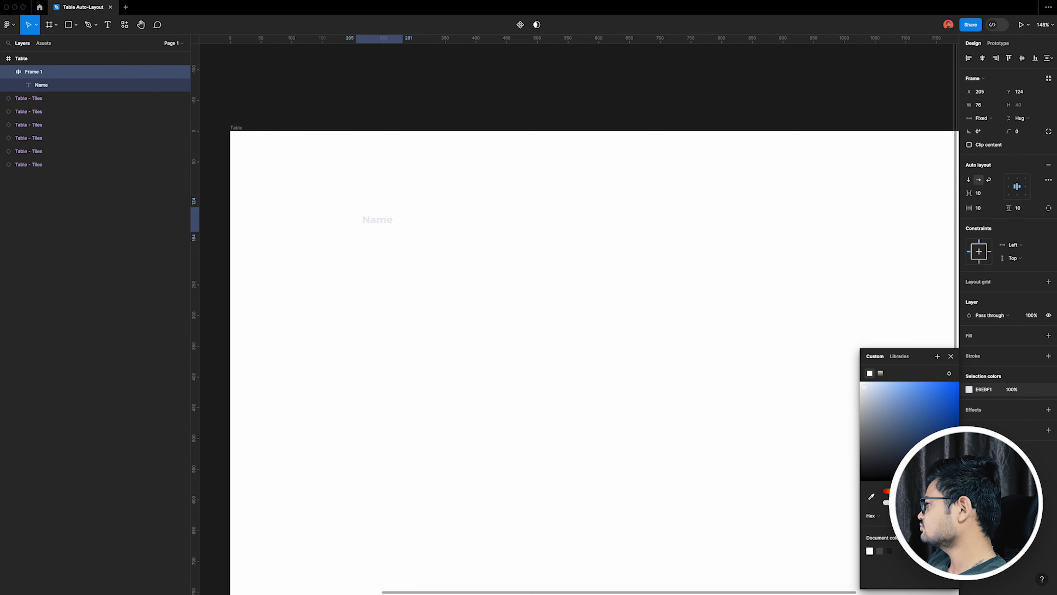
{"action": "left_click", "coordinate": [987, 420]}
{"action": "key", "text": "super+z"}
{"action": "key", "text": "super+z"}
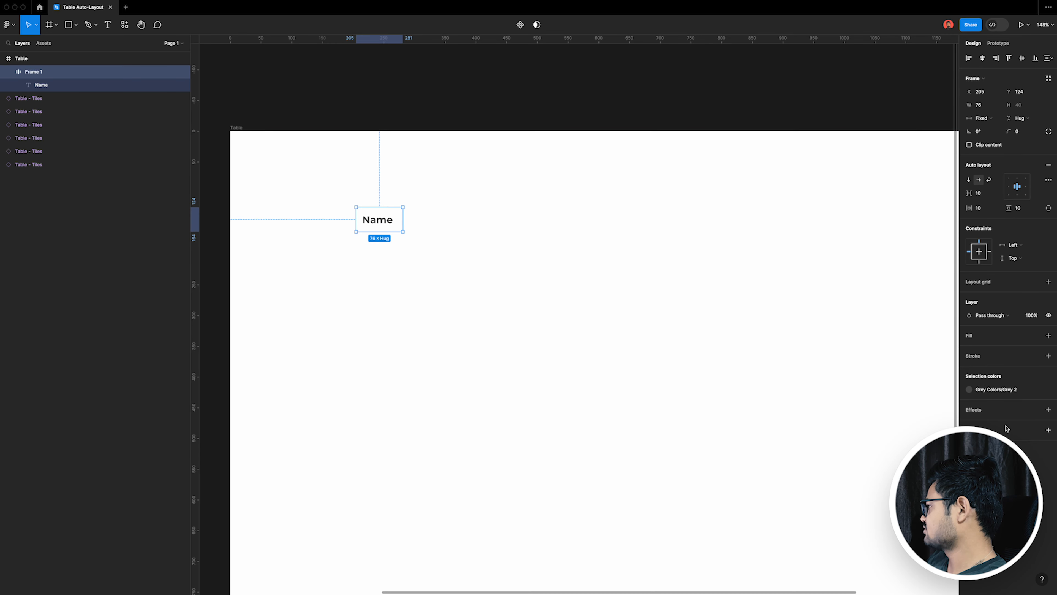
Step: Add a fill in the very light blue tint FCFDFF to the heading frame around the Name text
{"action": "left_click", "coordinate": [1049, 336]}
{"action": "left_click", "coordinate": [969, 348]}
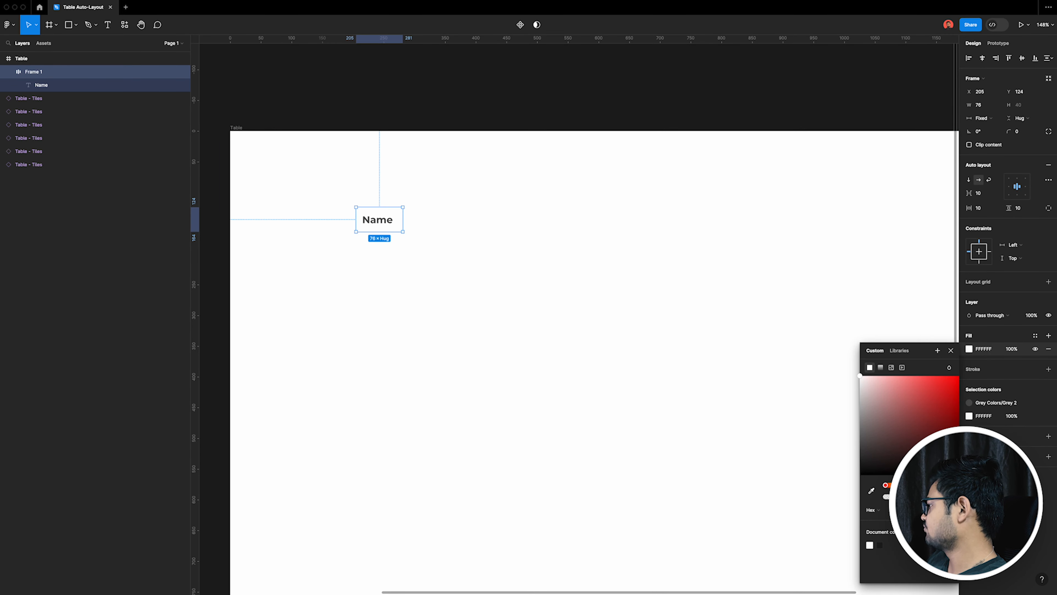
{"action": "left_click", "coordinate": [926, 485]}
{"action": "left_click_drag", "start_coordinate": [862, 379], "coordinate": [863, 381]}
{"action": "left_click", "coordinate": [371, 201]}
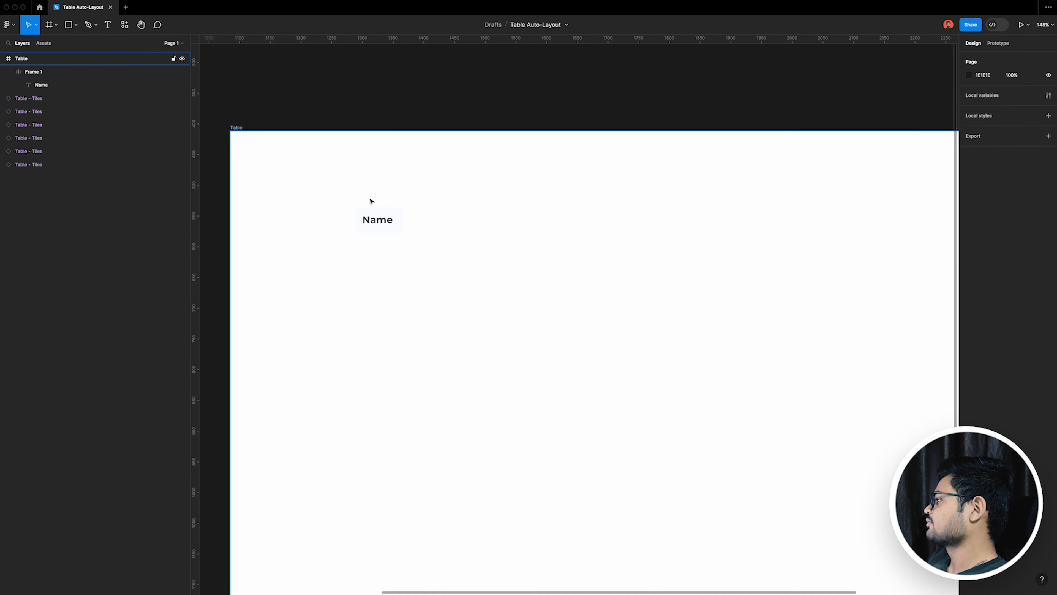
Step: Add an inside stroke of 1 to the Name heading frame and restrict it to the bottom edge
{"action": "scroll", "coordinate": [371, 201], "scroll_direction": "up", "scroll_amount": 10}
{"action": "left_click", "coordinate": [442, 253]}
{"action": "scroll", "coordinate": [281, 231], "scroll_direction": "down", "scroll_amount": 5}
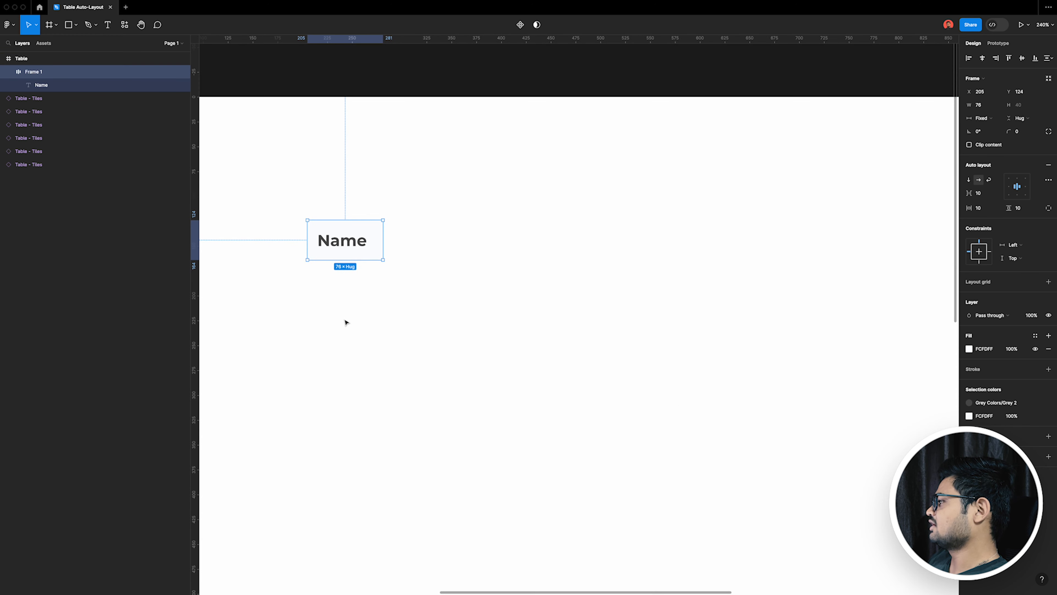
{"action": "scroll", "coordinate": [328, 258], "scroll_direction": "down", "scroll_amount": 2}
{"action": "scroll", "coordinate": [458, 273], "scroll_direction": "up", "scroll_amount": 1}
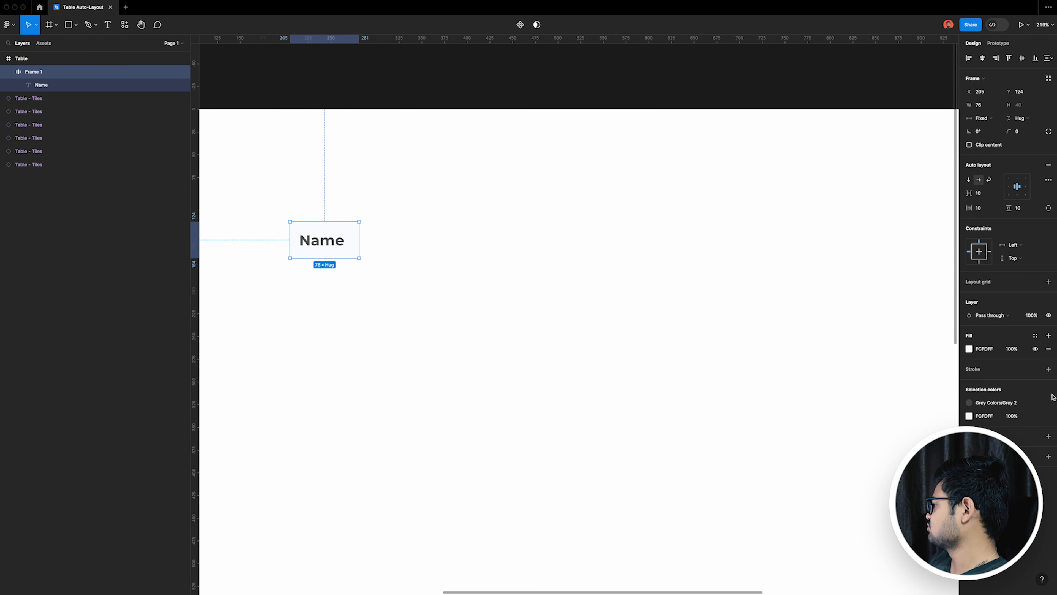
{"action": "left_click", "coordinate": [1049, 369]}
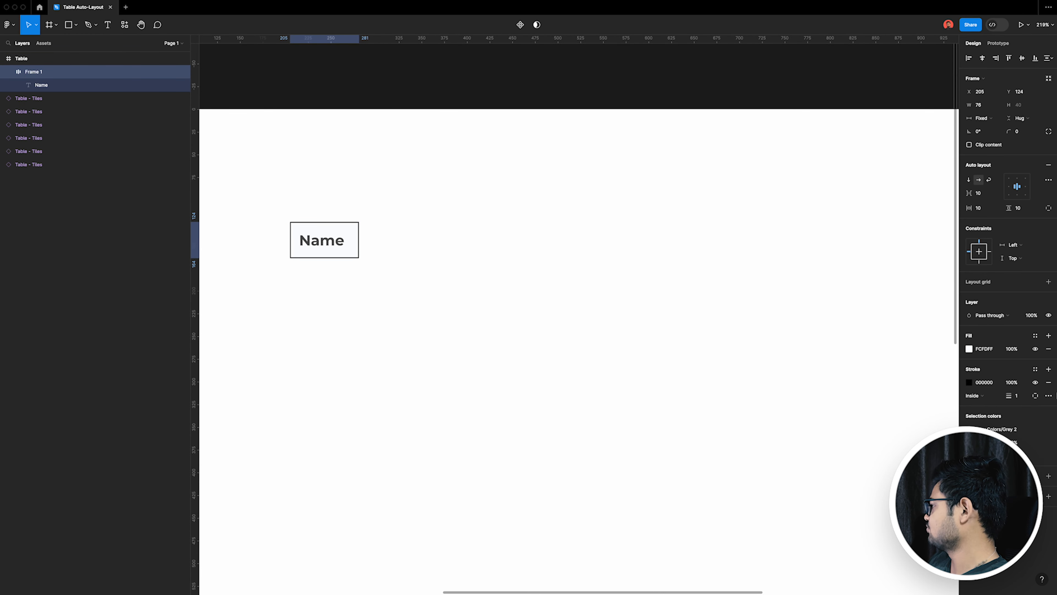
{"action": "left_click", "coordinate": [1036, 396]}
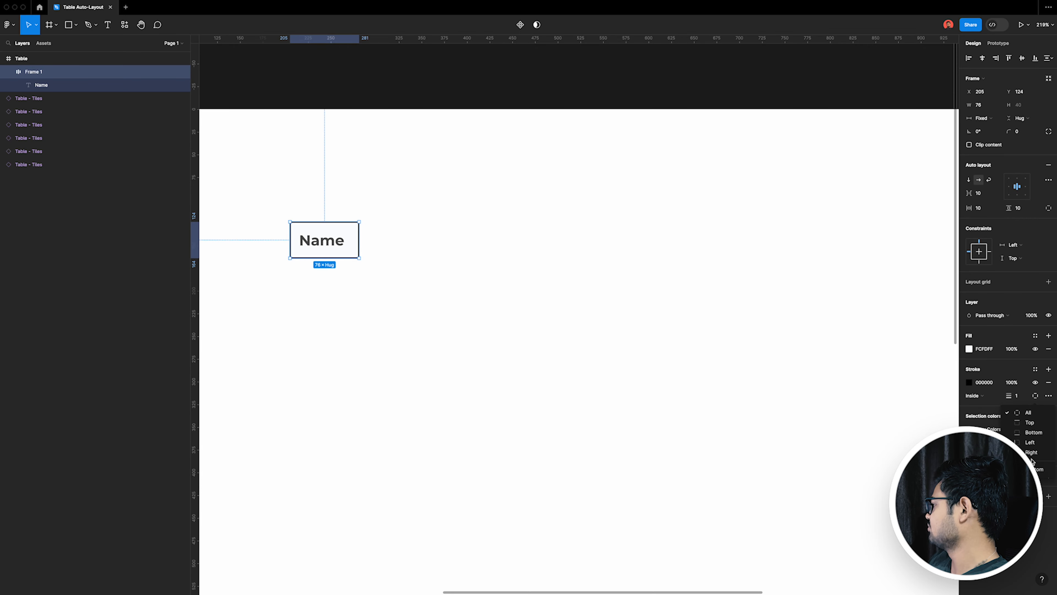
{"action": "left_click", "coordinate": [1033, 433]}
Step: Set the colour of the Name heading's bottom stroke to the muted blue-grey B9C0CD
{"action": "left_click", "coordinate": [969, 383]}
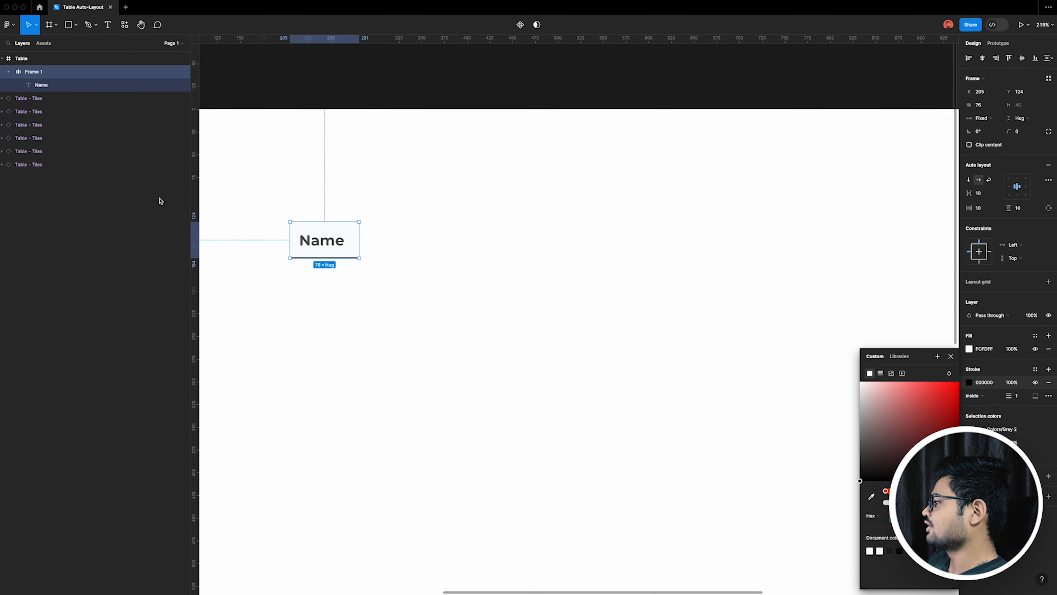
{"action": "scroll", "coordinate": [237, 203], "scroll_direction": "up", "scroll_amount": 8}
{"action": "key", "text": "i"}
{"action": "left_click", "coordinate": [618, 321]}
{"action": "mouse_move", "coordinate": [877, 396]}
{"action": "left_mouse_down"}
{"action": "mouse_move", "coordinate": [865, 412]}
{"action": "mouse_move", "coordinate": [867, 396]}
{"action": "mouse_move", "coordinate": [871, 407]}
{"action": "left_mouse_up"}
{"action": "left_click", "coordinate": [646, 386]}
{"action": "left_click", "coordinate": [619, 370]}
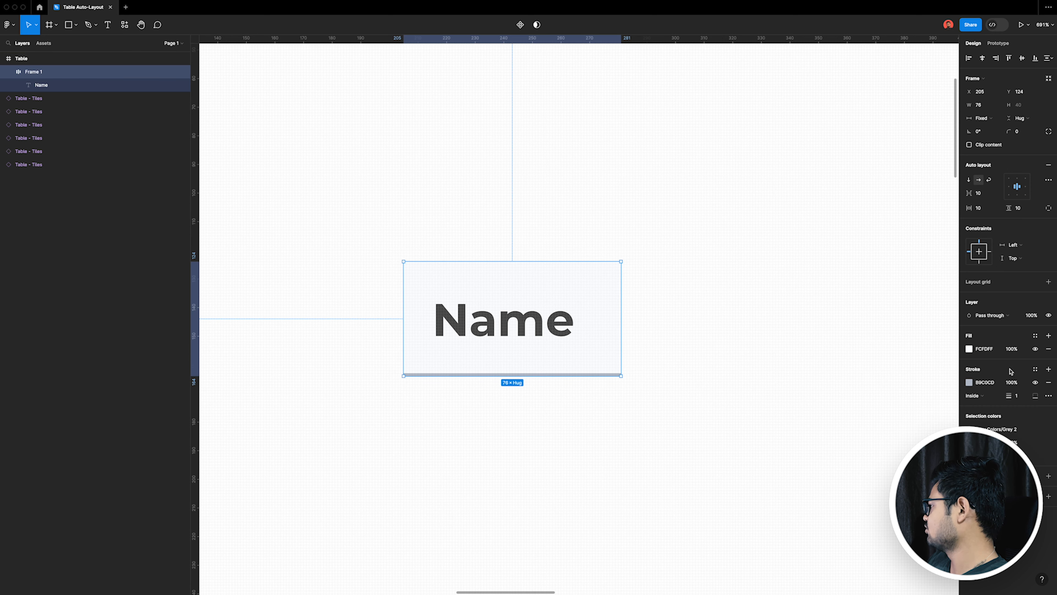
Step: Darken the Name heading's fill to the pale blue-grey F3F5F9
{"action": "left_click", "coordinate": [970, 349]}
{"action": "left_click_drag", "start_coordinate": [861, 380], "coordinate": [862, 382]}
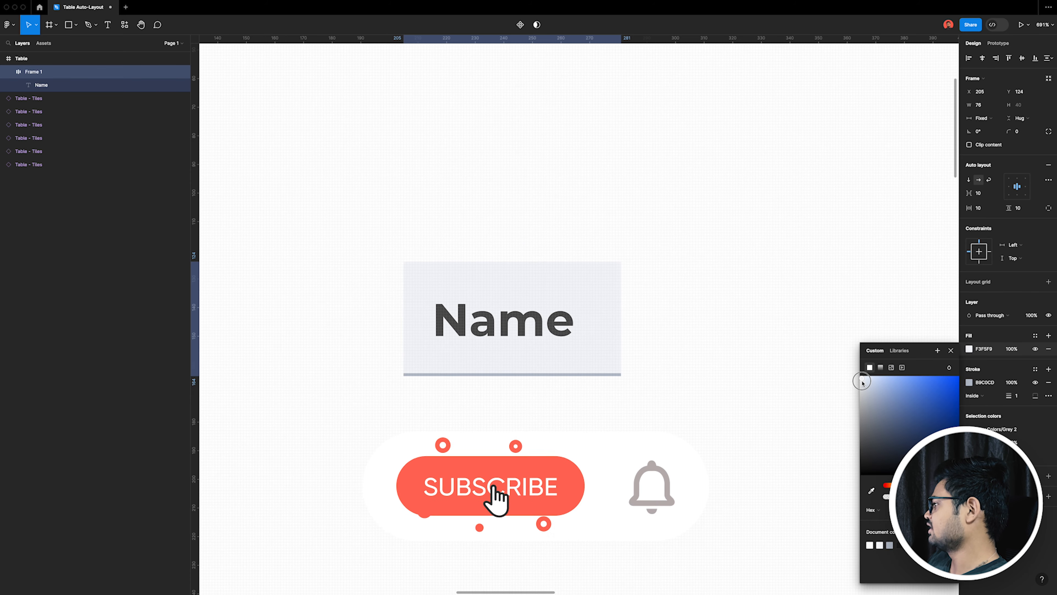
{"action": "left_click", "coordinate": [312, 324]}
{"action": "scroll", "coordinate": [312, 324], "scroll_direction": "down", "scroll_amount": 5}
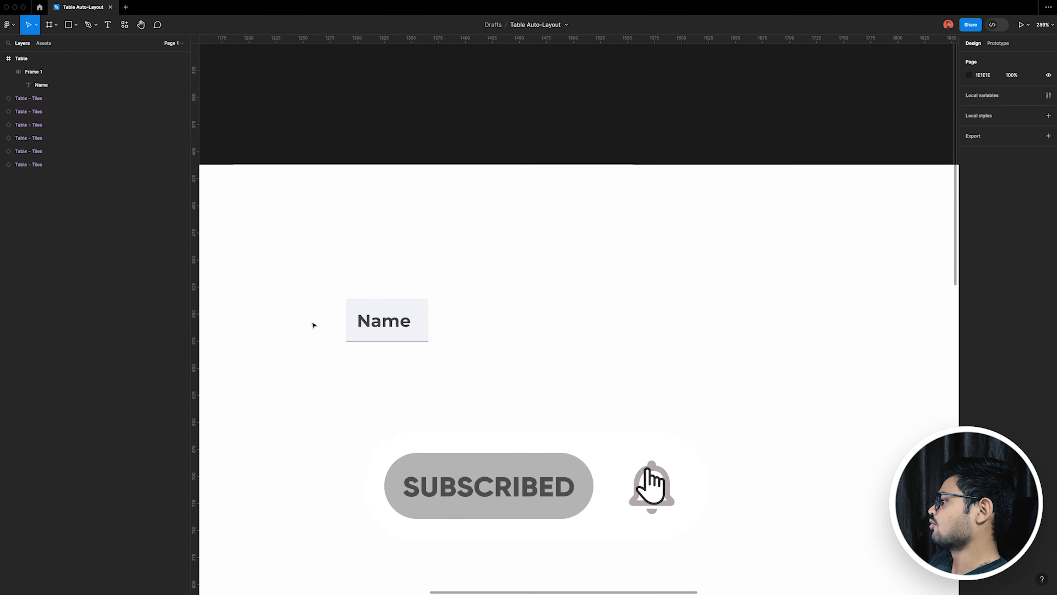
Step: Duplicate the Name heading beside the original and change the copy's text to "Date"
{"action": "left_click", "coordinate": [408, 341]}
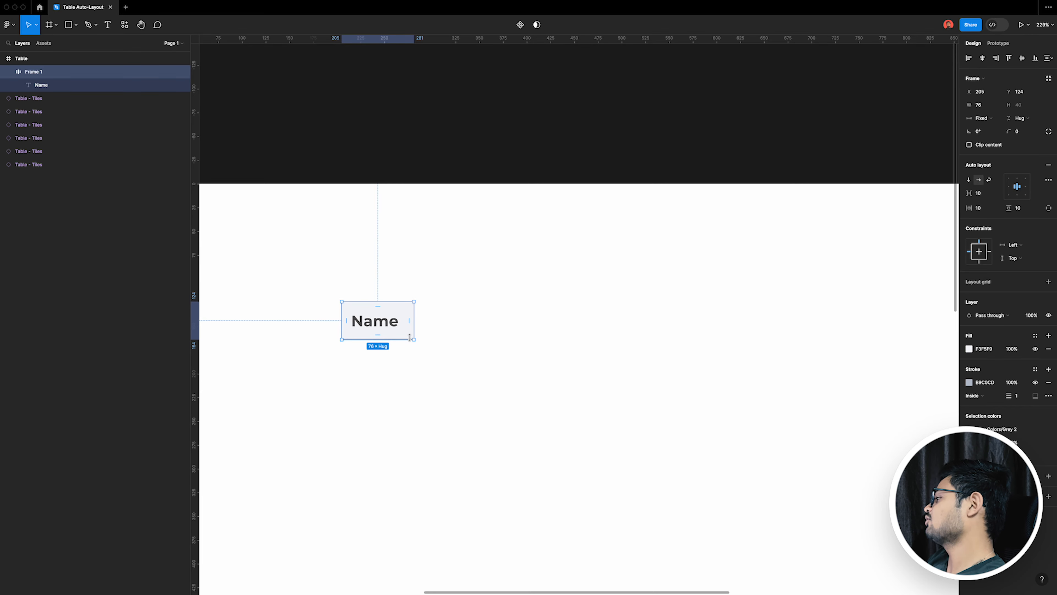
{"action": "scroll", "coordinate": [499, 281], "scroll_direction": "down", "scroll_amount": 10}
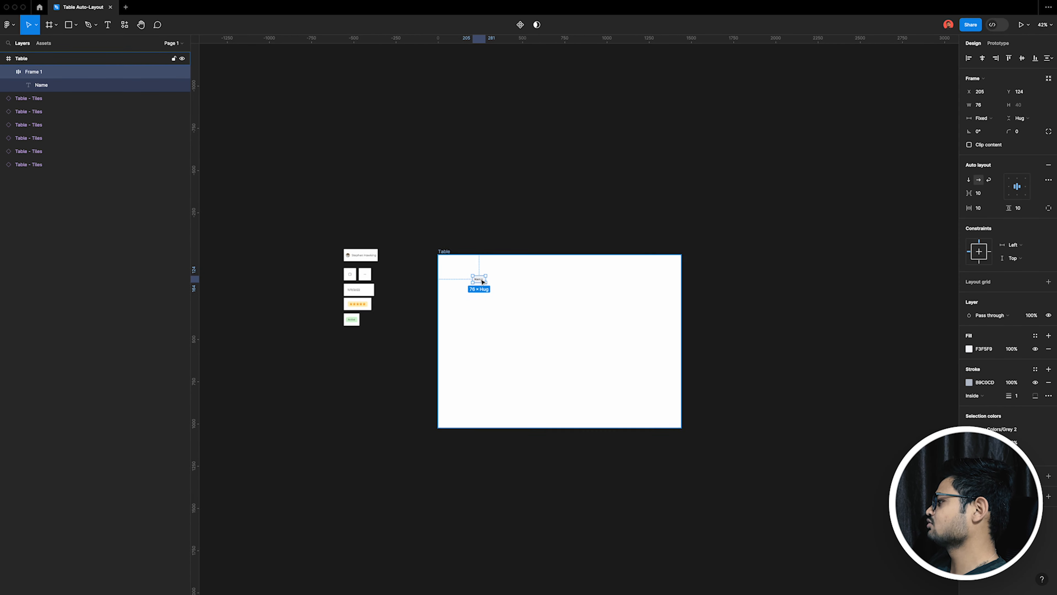
{"action": "scroll", "coordinate": [388, 289], "scroll_direction": "up", "scroll_amount": 5}
{"action": "scroll", "coordinate": [649, 312], "scroll_direction": "up", "scroll_amount": 3}
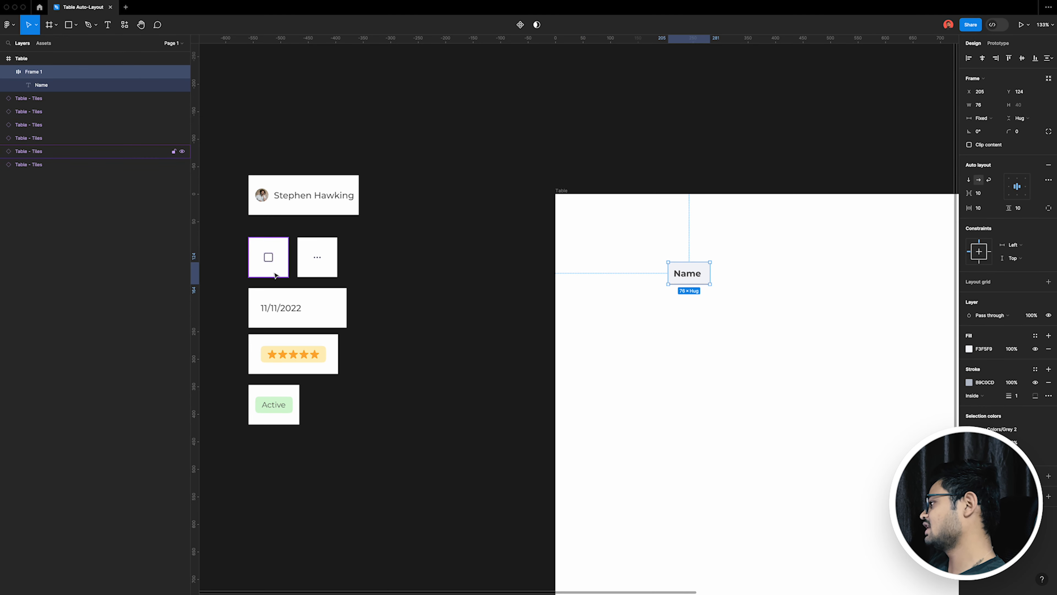
{"action": "scroll", "coordinate": [763, 298], "scroll_direction": "right", "scroll_amount": 3}
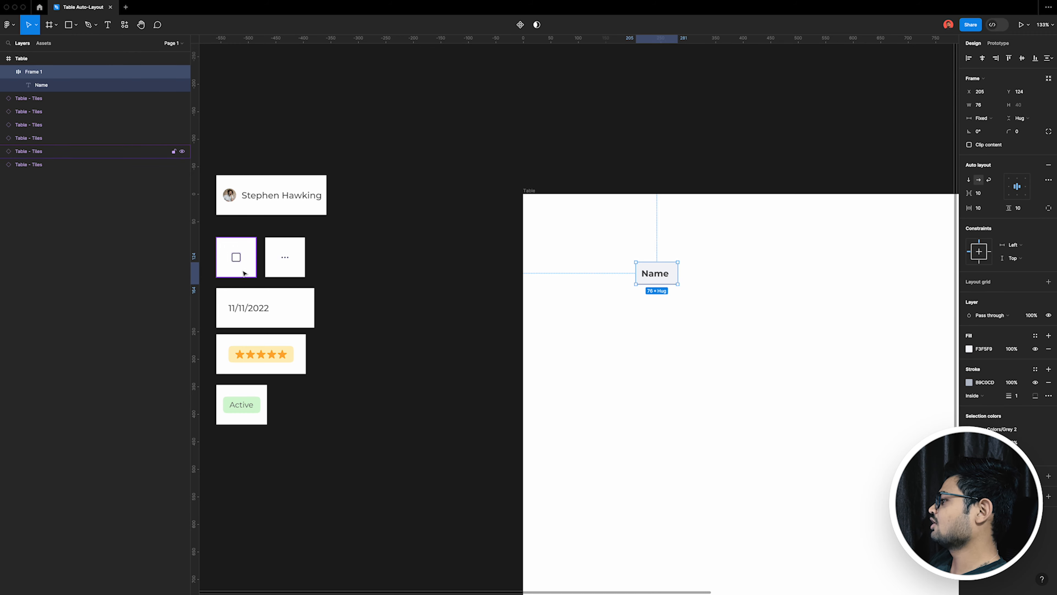
{"action": "scroll", "coordinate": [520, 321], "scroll_direction": "right", "scroll_amount": 1}
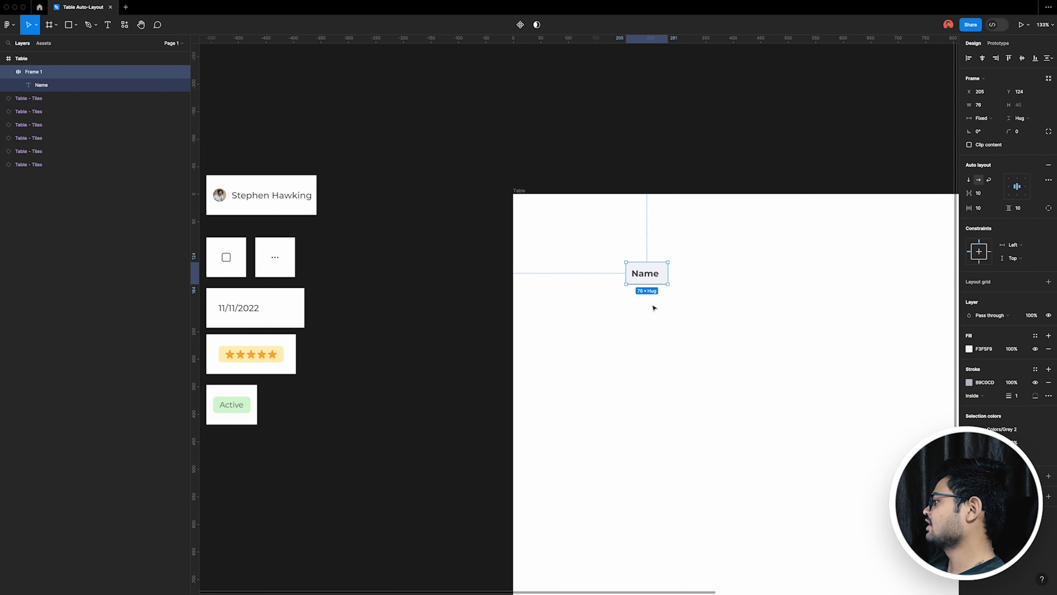
{"action": "left_click_drag", "start_coordinate": [667, 271], "coordinate": [710, 272]}
{"action": "double_click", "coordinate": [691, 271]}
{"action": "double_click", "coordinate": [690, 273]}
{"action": "type", "text": "Date"}
{"action": "left_click", "coordinate": [742, 325]}
Step: Duplicate the Date heading to its right and change the copy's text to "Ratings"
{"action": "left_click_drag", "start_coordinate": [705, 277], "coordinate": [747, 274]}
{"action": "double_click", "coordinate": [747, 275]}
{"action": "left_click", "coordinate": [747, 275]}
{"action": "key", "text": "shift+r"}
{"action": "type", "text": "atings"}
{"action": "key", "text": "super+a"}
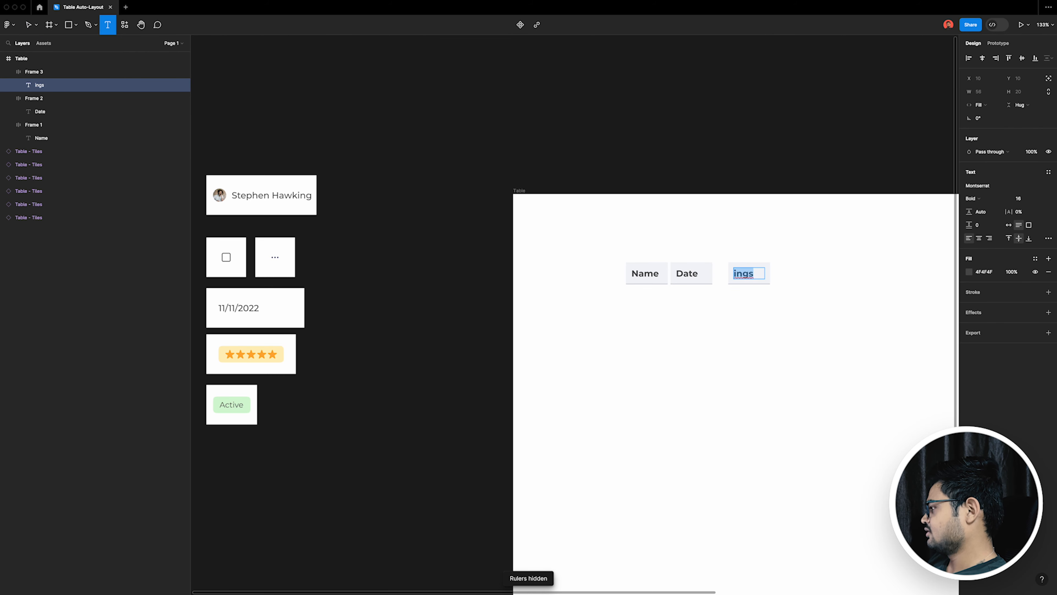
{"action": "type", "text": "Ratings"}
{"action": "left_click", "coordinate": [888, 394]}
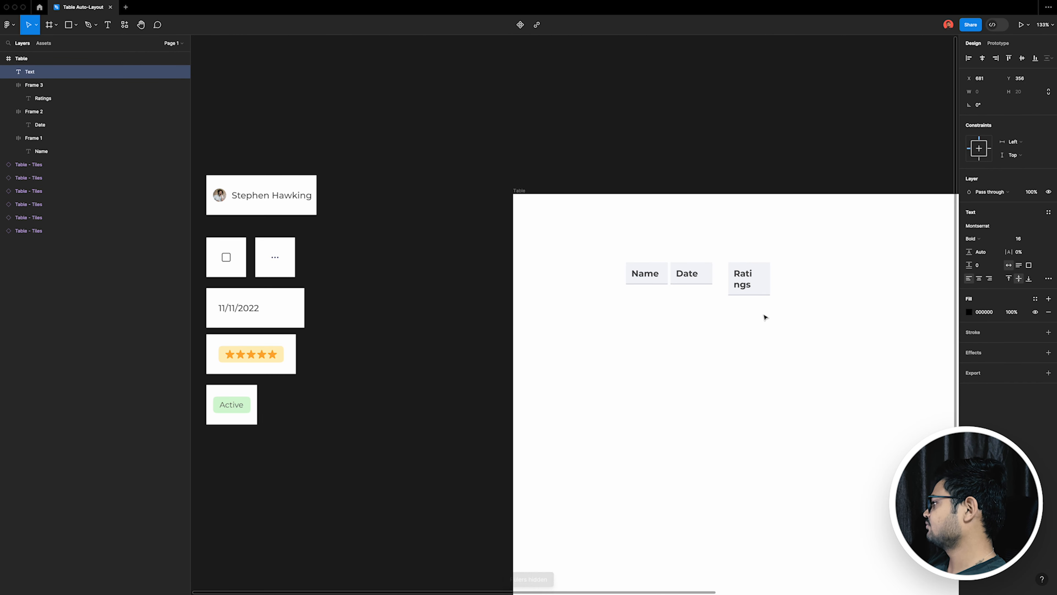
{"action": "left_click", "coordinate": [758, 287]}
{"action": "left_click", "coordinate": [777, 293]}
{"action": "left_click", "coordinate": [809, 288]}
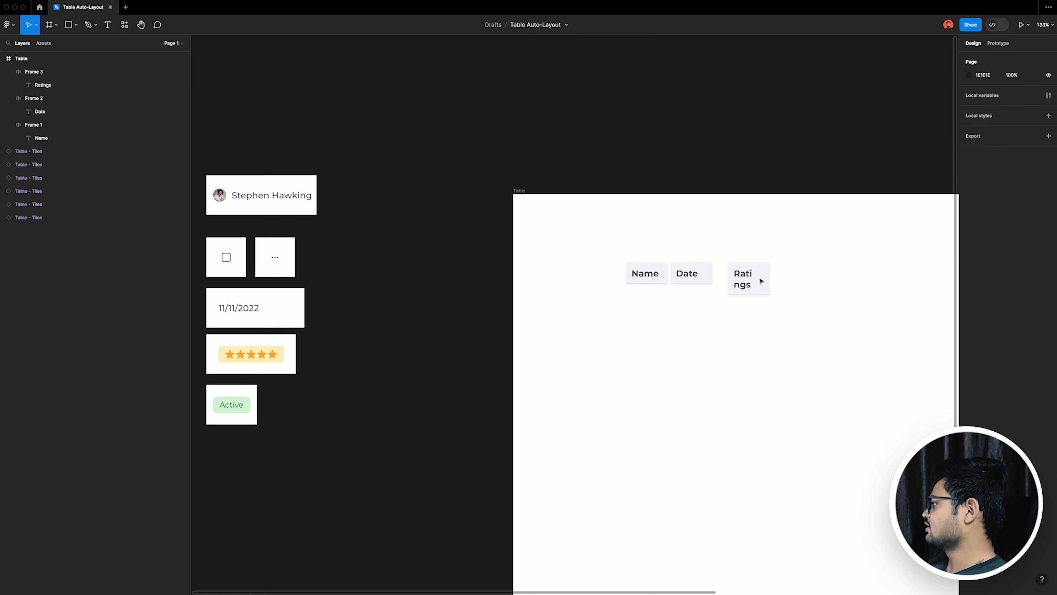
Step: Duplicate the Ratings heading to its right and change the copy's text to "Status"
{"action": "left_click_drag", "start_coordinate": [761, 280], "coordinate": [804, 279]}
{"action": "double_click", "coordinate": [785, 279]}
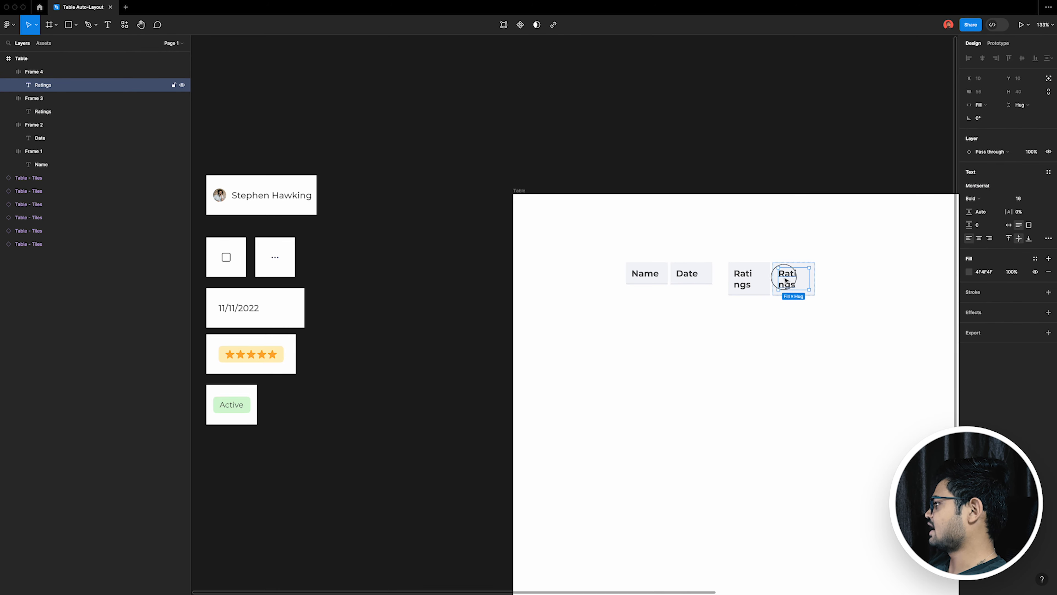
{"action": "double_click", "coordinate": [787, 280]}
{"action": "type", "text": "Satus"}
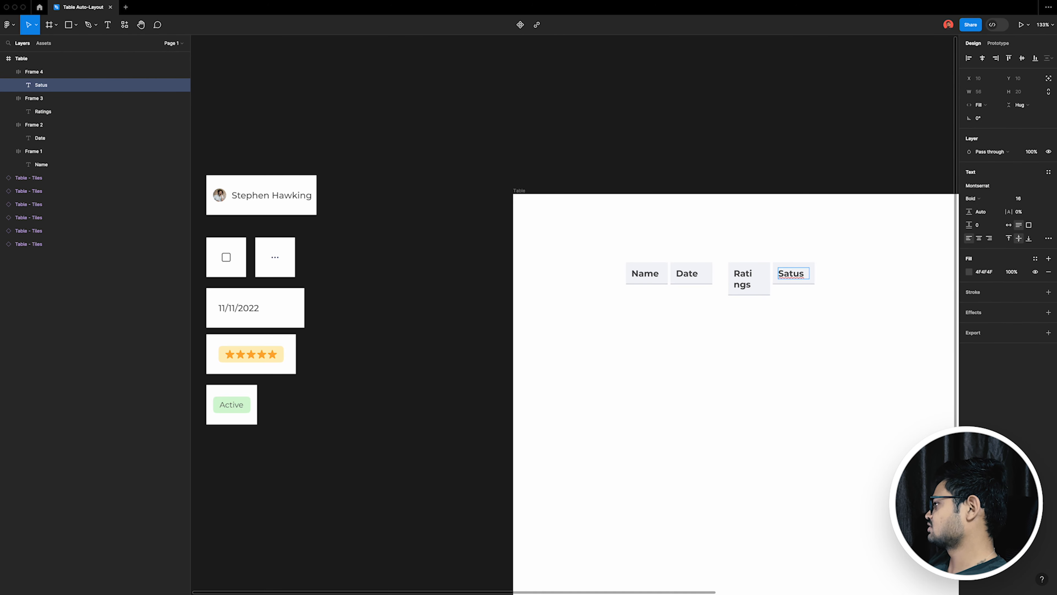
{"action": "key", "text": "BackSpace"}
{"action": "key", "text": "BackSpace"}
{"action": "key", "text": "BackSpace"}
{"action": "key", "text": "BackSpace"}
{"action": "type", "text": "ta"}
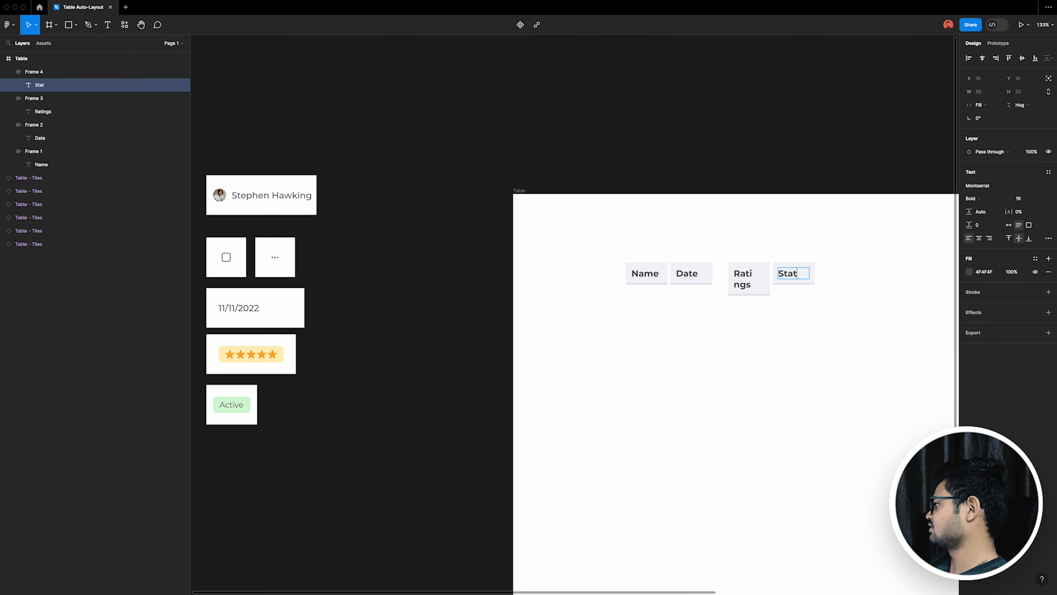
{"action": "left_click", "coordinate": [803, 334]}
{"action": "scroll", "coordinate": [817, 321], "scroll_direction": "up", "scroll_amount": 4}
{"action": "left_click", "coordinate": [830, 335]}
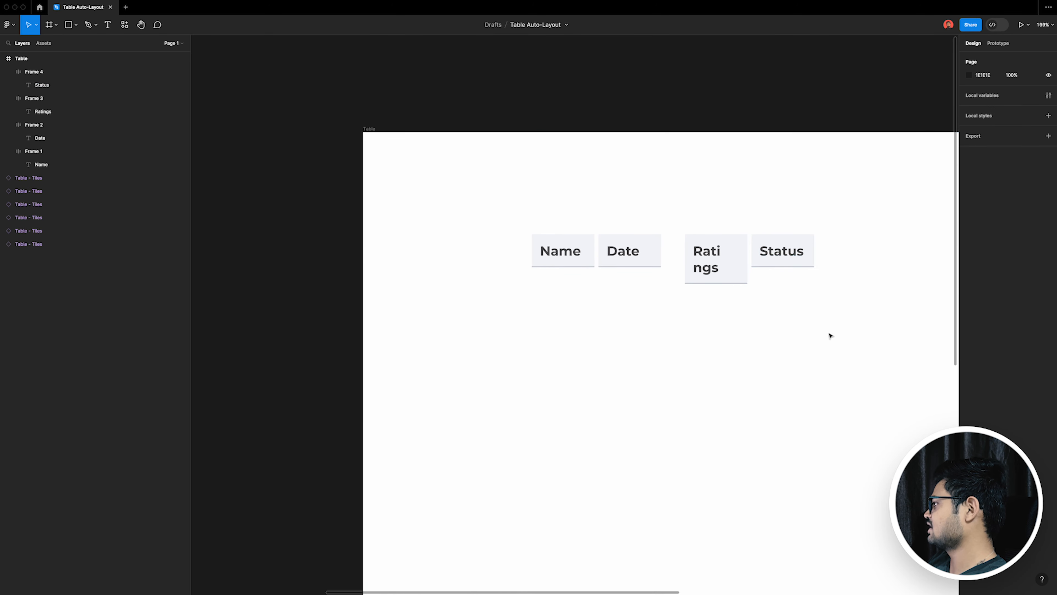
Step: Swap the Ratings and Status headings so that Status comes before Ratings
{"action": "left_click", "coordinate": [727, 276]}
{"action": "left_click", "coordinate": [813, 252], "text": "shift"}
{"action": "scroll", "coordinate": [749, 265], "scroll_direction": "up", "scroll_amount": 4}
{"action": "left_click_drag", "start_coordinate": [696, 255], "coordinate": [799, 244]}
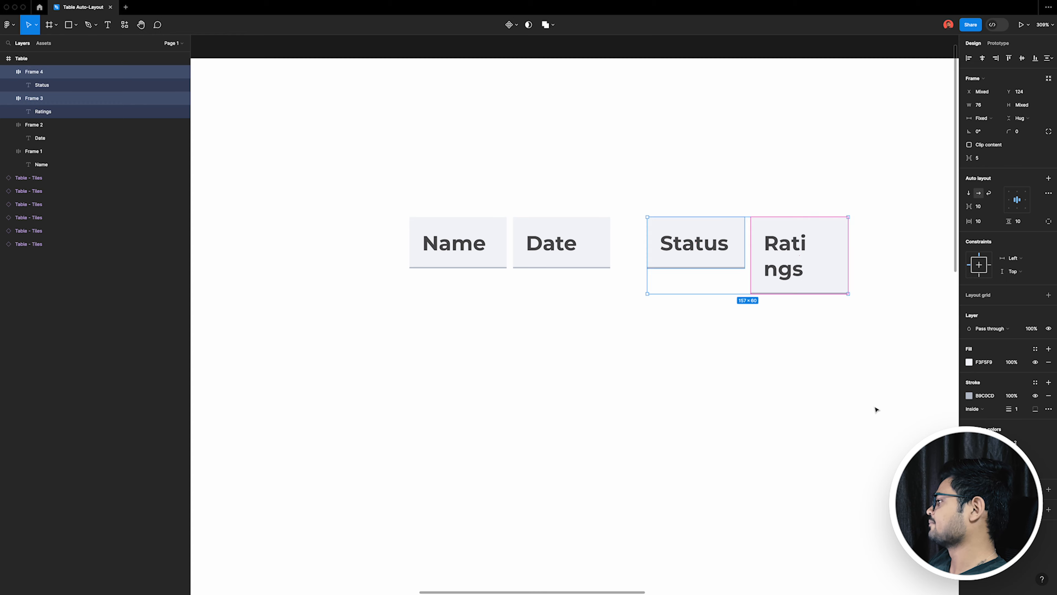
{"action": "left_click", "coordinate": [875, 408]}
Step: Duplicate the Ratings heading to its right and change the copy's text to "Action"
{"action": "scroll", "coordinate": [551, 320], "scroll_direction": "down", "scroll_amount": 5}
{"action": "left_click_drag", "start_coordinate": [659, 307], "coordinate": [704, 292]}
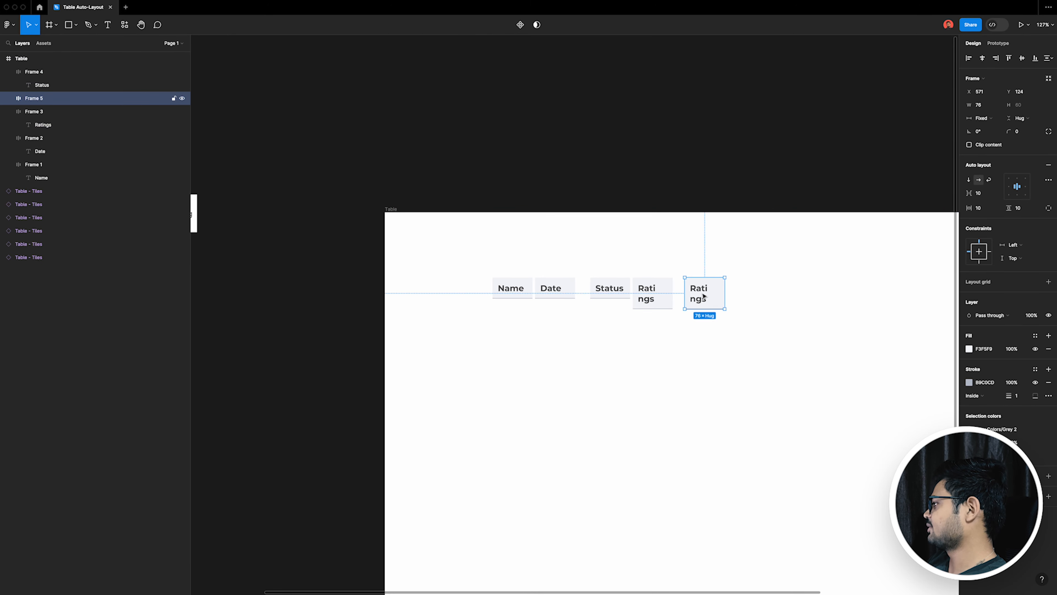
{"action": "double_click", "coordinate": [702, 292]}
{"action": "double_click", "coordinate": [703, 292]}
{"action": "type", "text": "Action"}
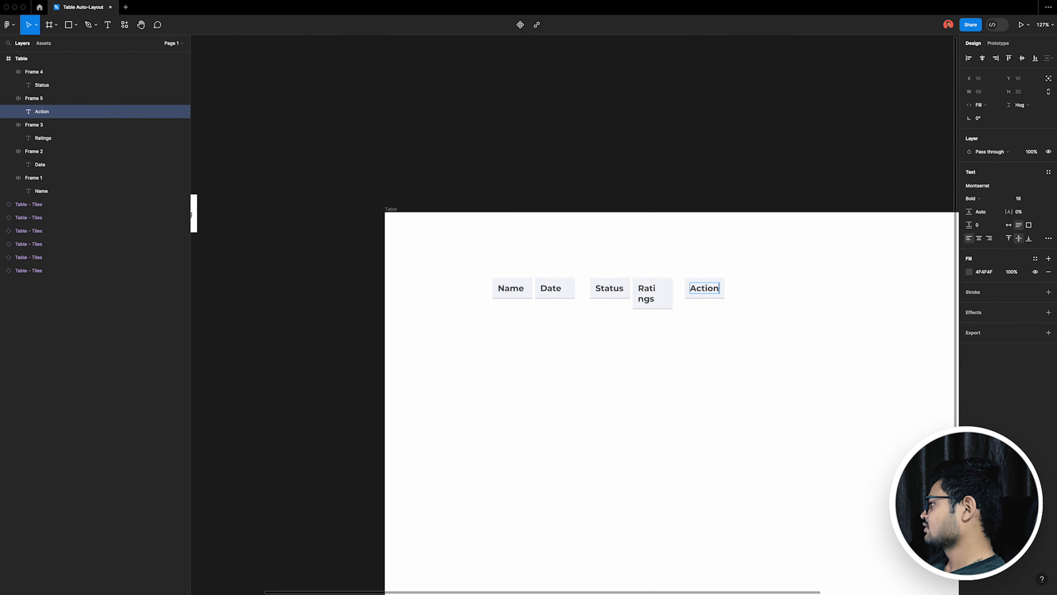
{"action": "key", "text": "Escape"}
Step: Select all five column headings and wrap them in a horizontal auto layout frame
{"action": "scroll", "coordinate": [704, 357], "scroll_direction": "down", "scroll_amount": 3}
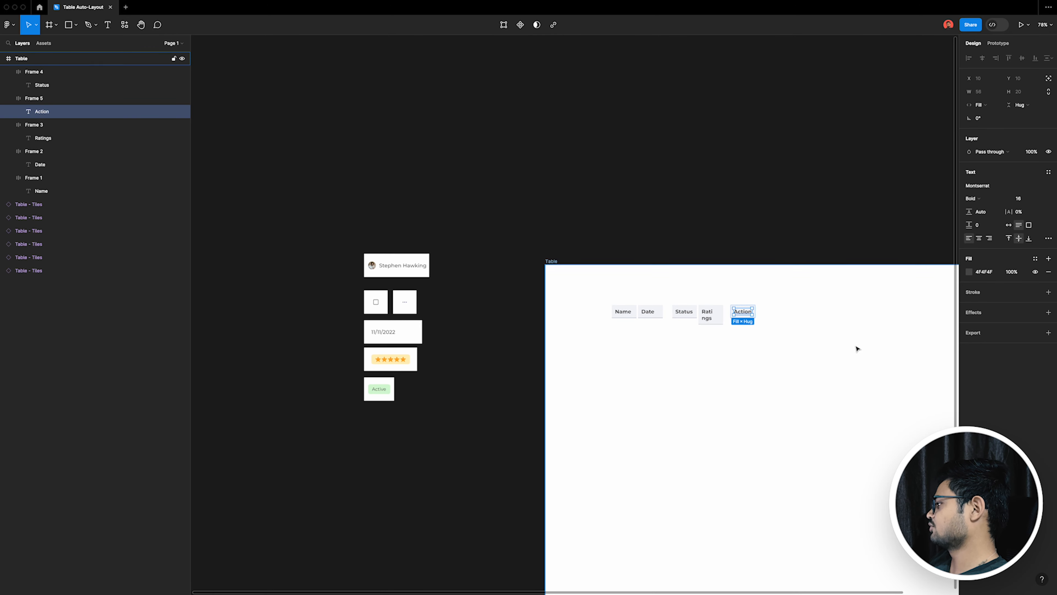
{"action": "scroll", "coordinate": [854, 347], "scroll_direction": "up", "scroll_amount": 3}
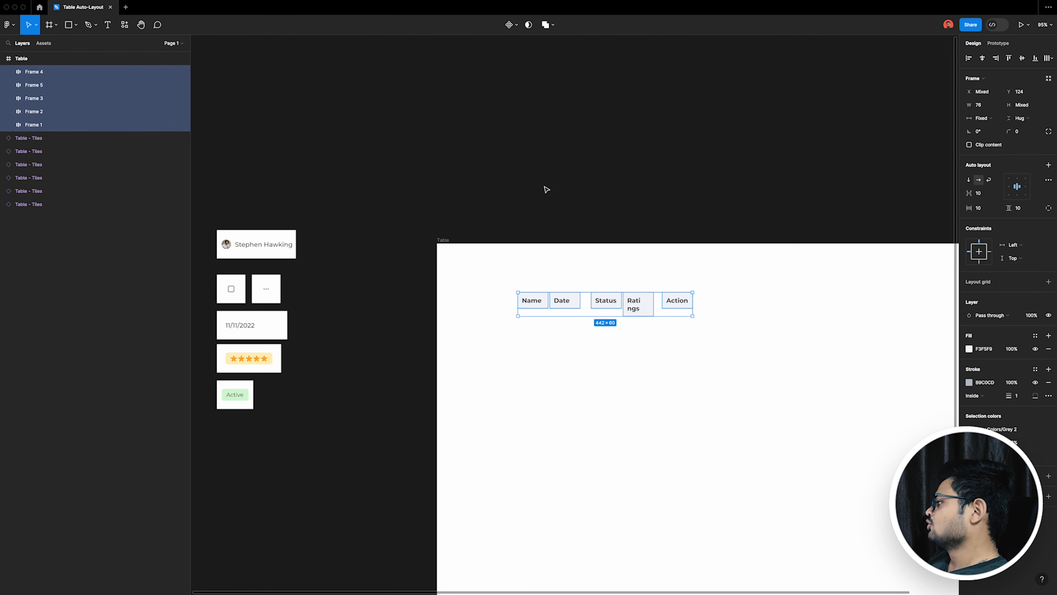
{"action": "left_click", "coordinate": [545, 189]}
{"action": "left_click_drag", "start_coordinate": [470, 269], "coordinate": [744, 342]}
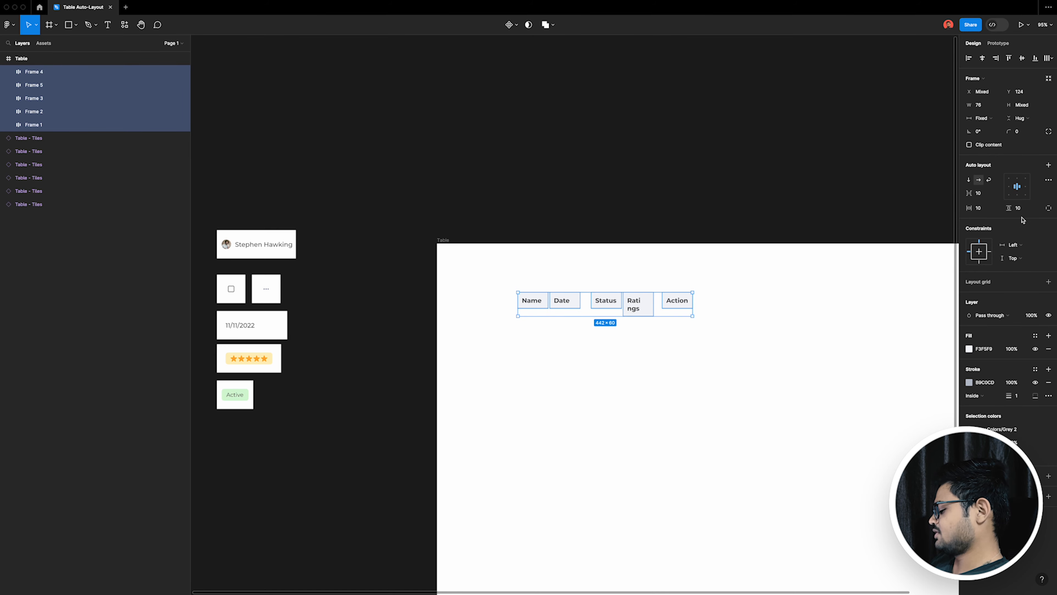
{"action": "key", "text": "shift+a"}
Step: Set the horizontal sizing of all five heading frames in the row to Fill container
{"action": "left_click", "coordinate": [680, 310]}
{"action": "left_click", "coordinate": [639, 305], "text": "shift"}
{"action": "left_click", "coordinate": [608, 303], "text": "shift"}
{"action": "left_click", "coordinate": [569, 303], "text": "shift"}
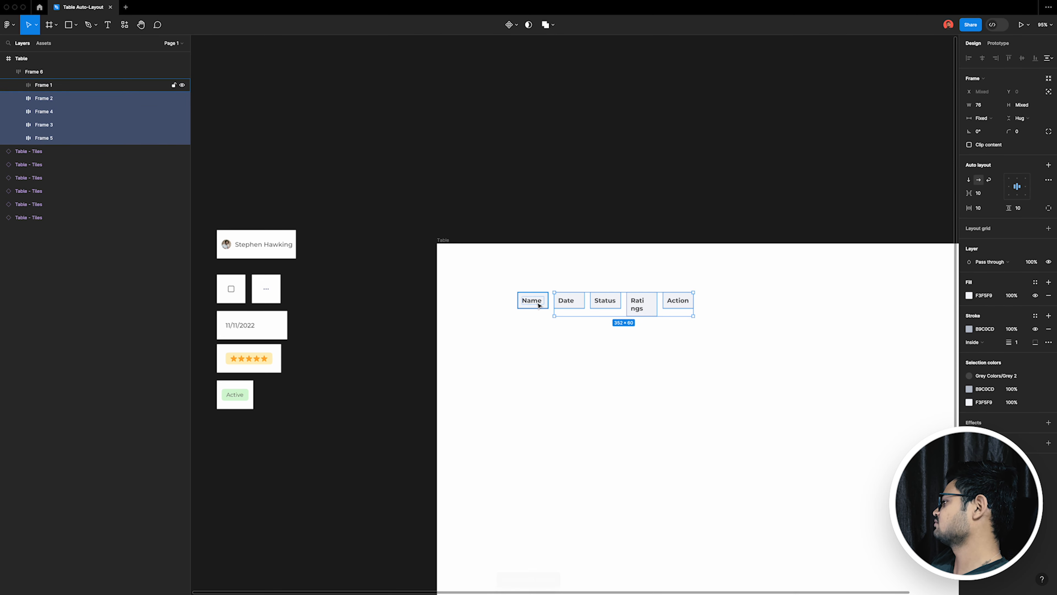
{"action": "left_click", "coordinate": [537, 303], "text": "shift"}
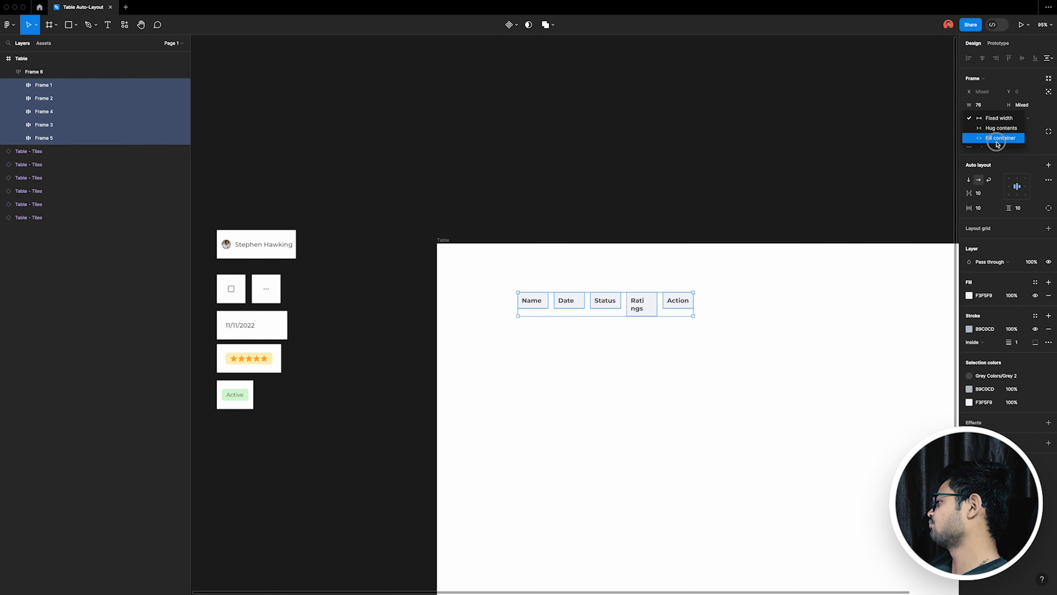
{"action": "left_click", "coordinate": [997, 142]}
Step: Check the horizontal sizing of the Name, Date, Ratings and Action texts, keeping Fill container
{"action": "double_click", "coordinate": [643, 310]}
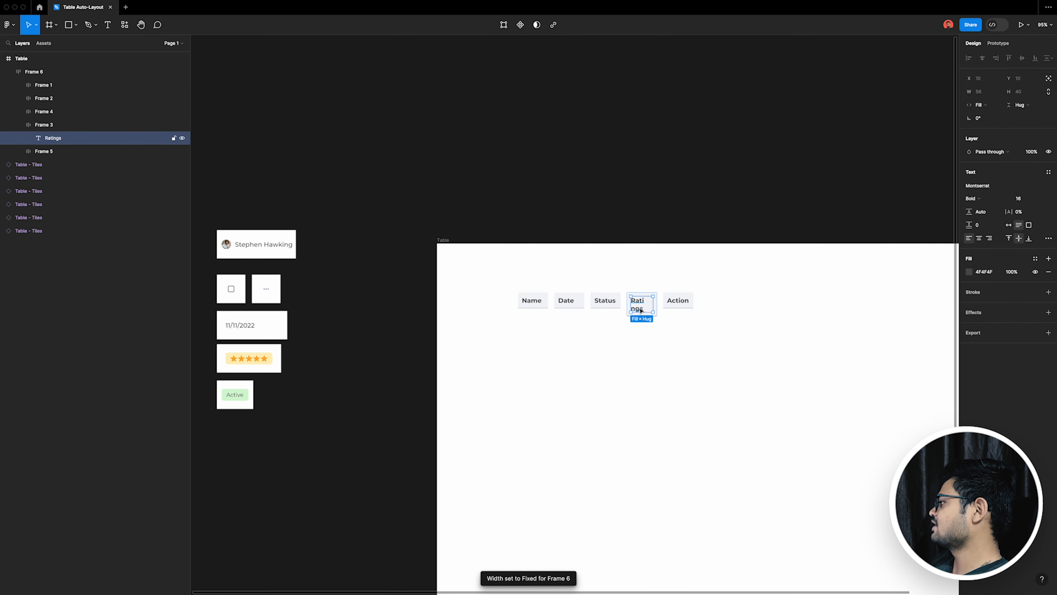
{"action": "left_click", "coordinate": [675, 307], "text": "shift"}
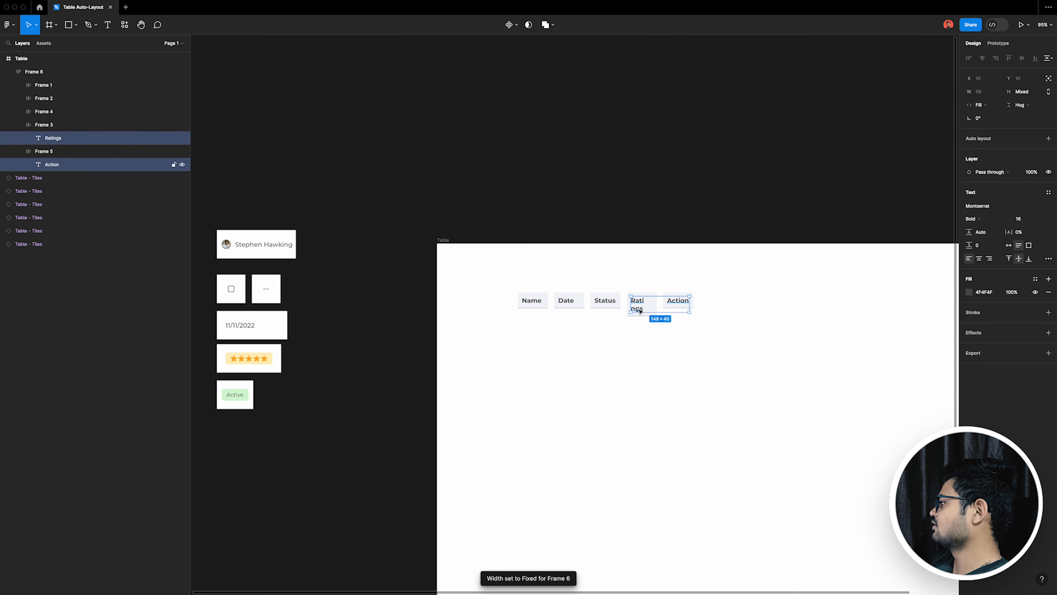
{"action": "left_click", "coordinate": [558, 303], "text": "shift"}
{"action": "left_click", "coordinate": [537, 303], "text": "shift"}
{"action": "left_click", "coordinate": [985, 107]}
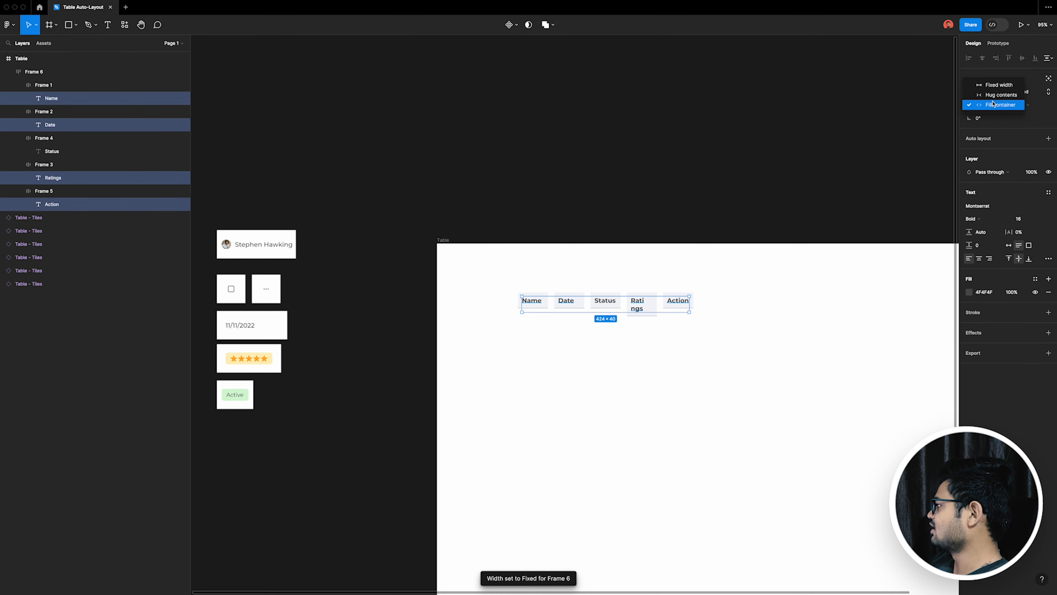
{"action": "left_click", "coordinate": [785, 315]}
Step: Widen the heading row frame to about 975 and set the spacing between its headings to 0
{"action": "left_click", "coordinate": [668, 314]}
{"action": "left_click_drag", "start_coordinate": [693, 307], "coordinate": [849, 304]}
{"action": "scroll", "coordinate": [703, 332], "scroll_direction": "right", "scroll_amount": 3}
{"action": "scroll", "coordinate": [817, 340], "scroll_direction": "right", "scroll_amount": 1}
{"action": "scroll", "coordinate": [817, 340], "scroll_direction": "right", "scroll_amount": 2}
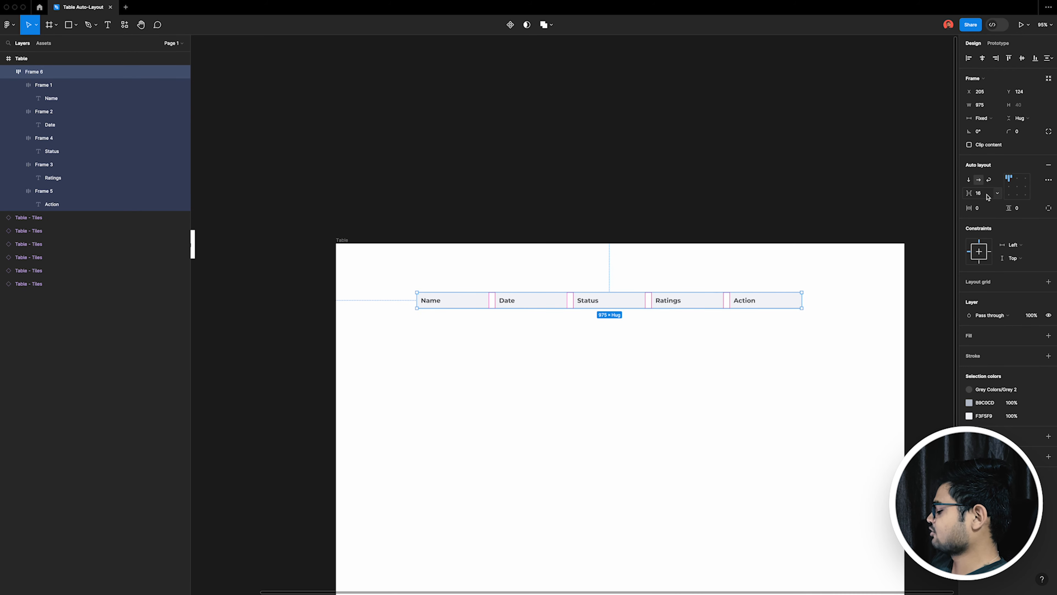
{"action": "type", "text": "0"}
{"action": "key", "text": "Return"}
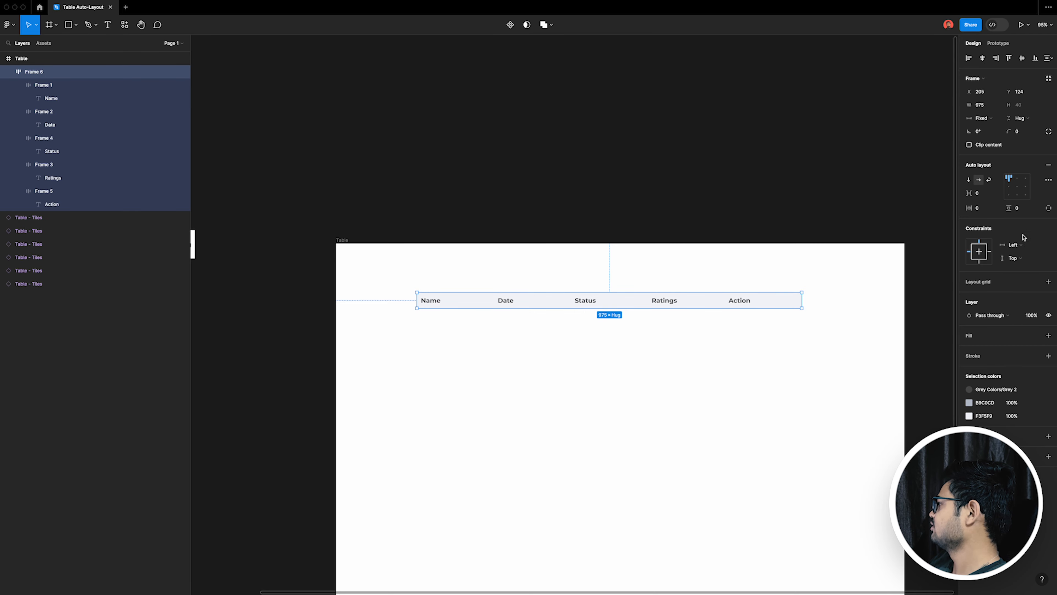
Step: Check the height of the checkbox and avatar tiles beside the Table frame as a reference for the heading row
{"action": "scroll", "coordinate": [774, 271], "scroll_direction": "left", "scroll_amount": 10}
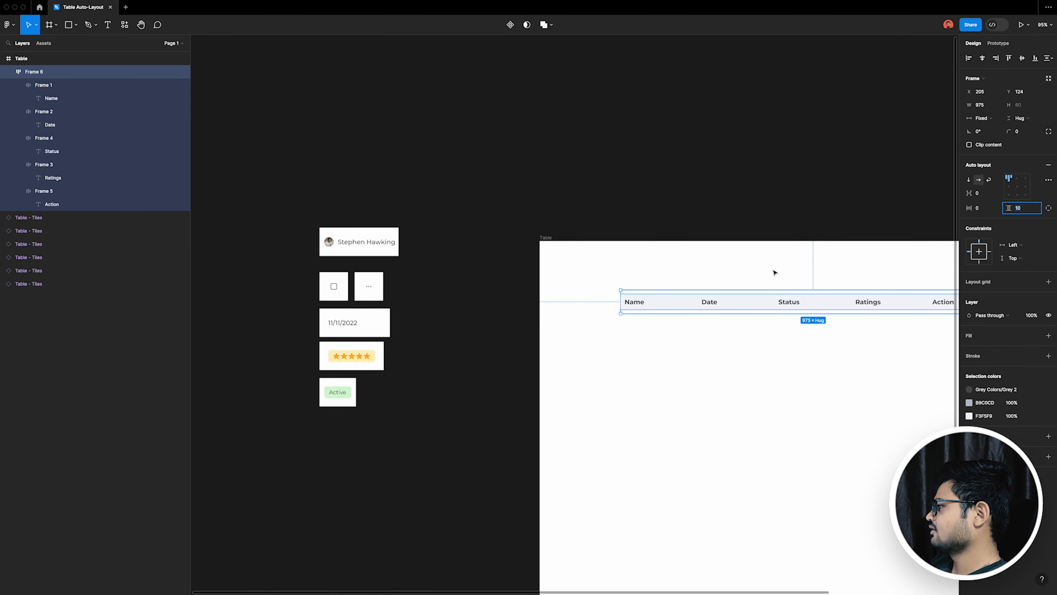
{"action": "left_click", "coordinate": [336, 296]}
{"action": "scroll", "coordinate": [329, 287], "scroll_direction": "right", "scroll_amount": 3}
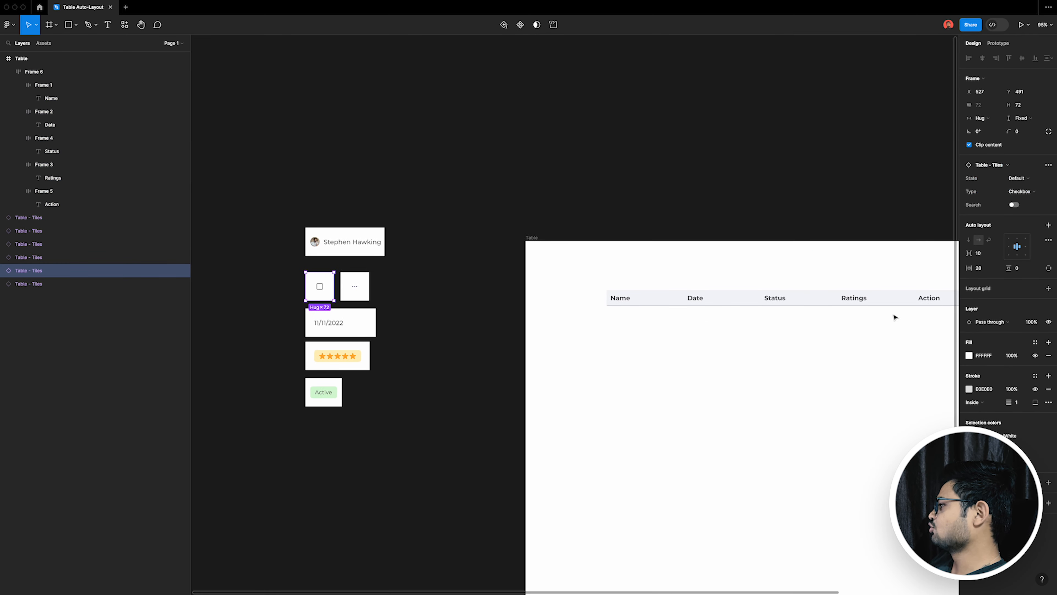
{"action": "left_click", "coordinate": [315, 251]}
{"action": "scroll", "coordinate": [746, 323], "scroll_direction": "right", "scroll_amount": 6}
Step: Try a vertical padding of 20 on the whole heading row frame, and reset it to 0
{"action": "left_click_drag", "start_coordinate": [855, 370], "coordinate": [440, 260]}
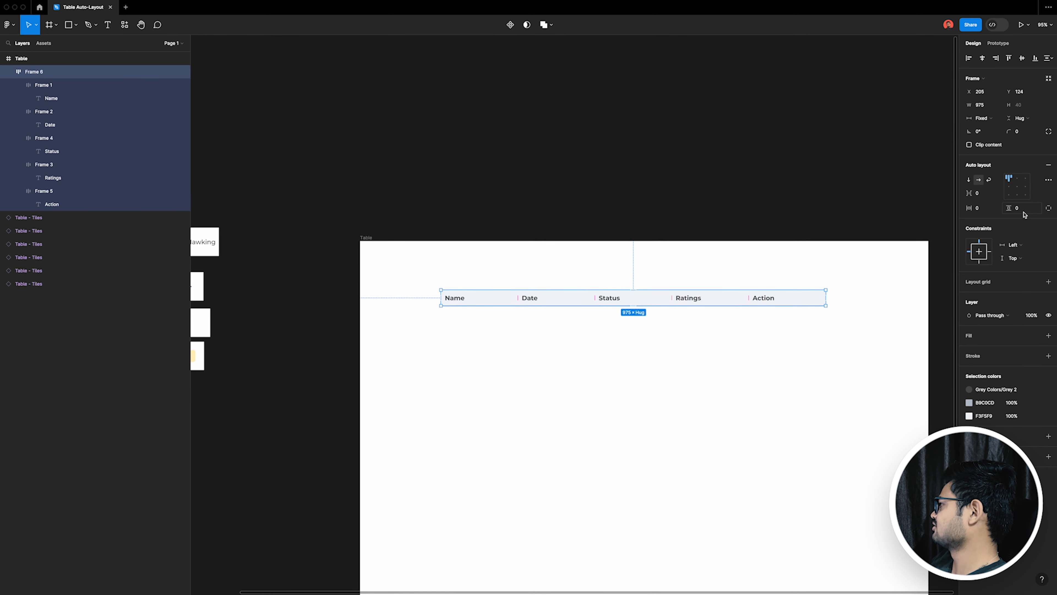
{"action": "type", "text": "20"}
{"action": "key", "text": "Return"}
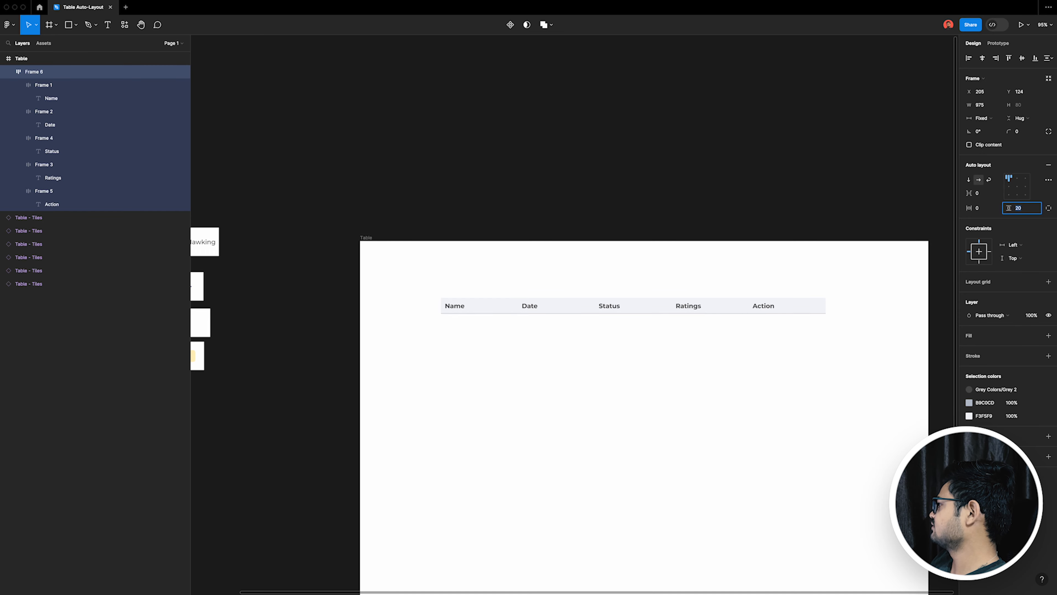
{"action": "key", "text": "shift+Down"}
{"action": "key", "text": "shift+Down"}
{"action": "key", "text": "Return"}
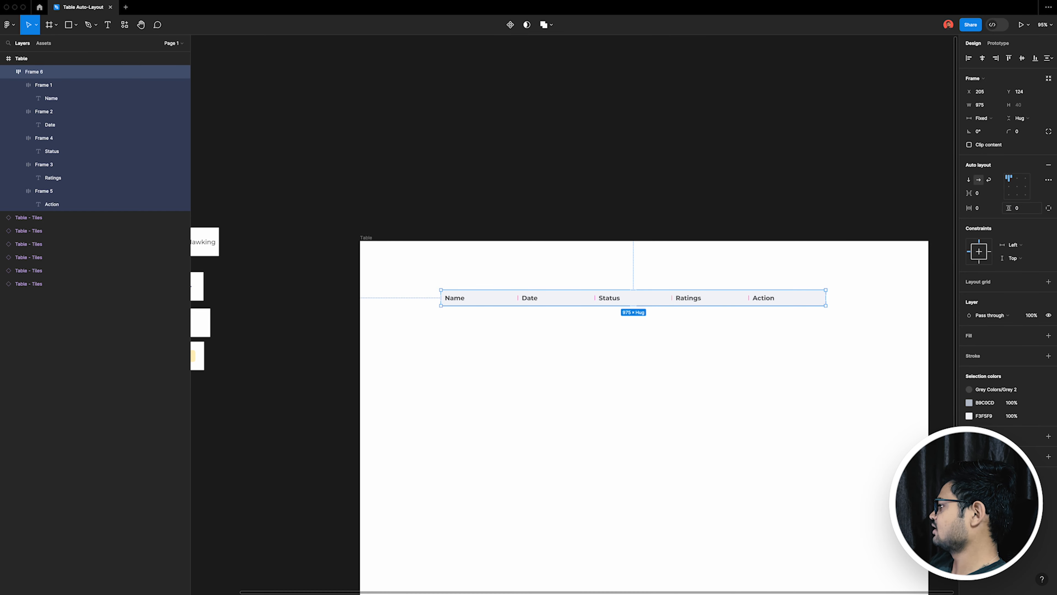
Step: Collapse the five heading frames in the layer list and select them all
{"action": "left_click", "coordinate": [16, 87]}
{"action": "left_click", "coordinate": [18, 85]}
{"action": "left_click", "coordinate": [19, 98]}
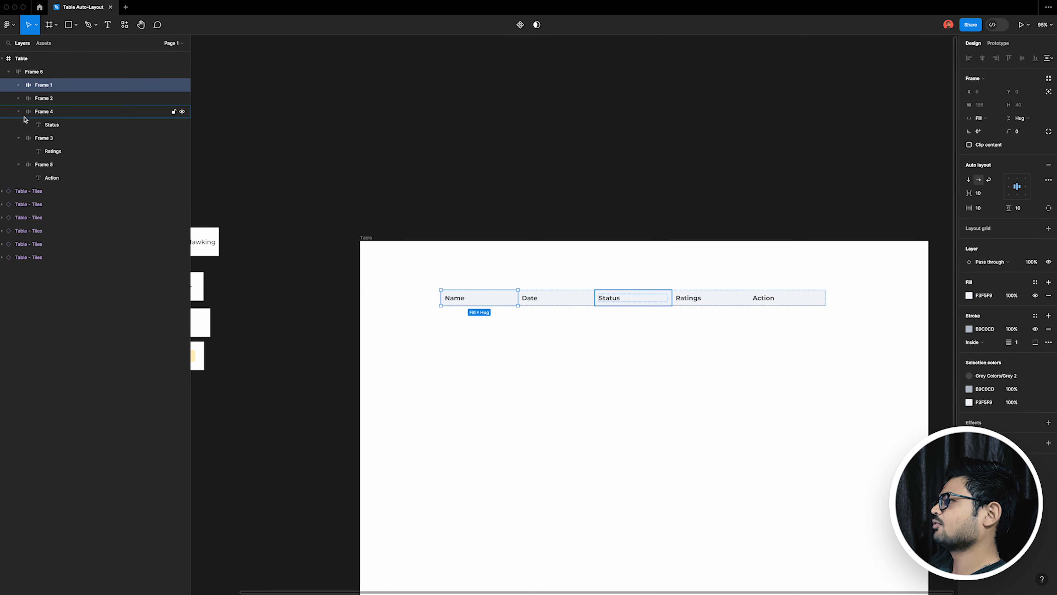
{"action": "left_click", "coordinate": [19, 112]}
{"action": "left_click", "coordinate": [18, 124]}
{"action": "left_click", "coordinate": [18, 138]}
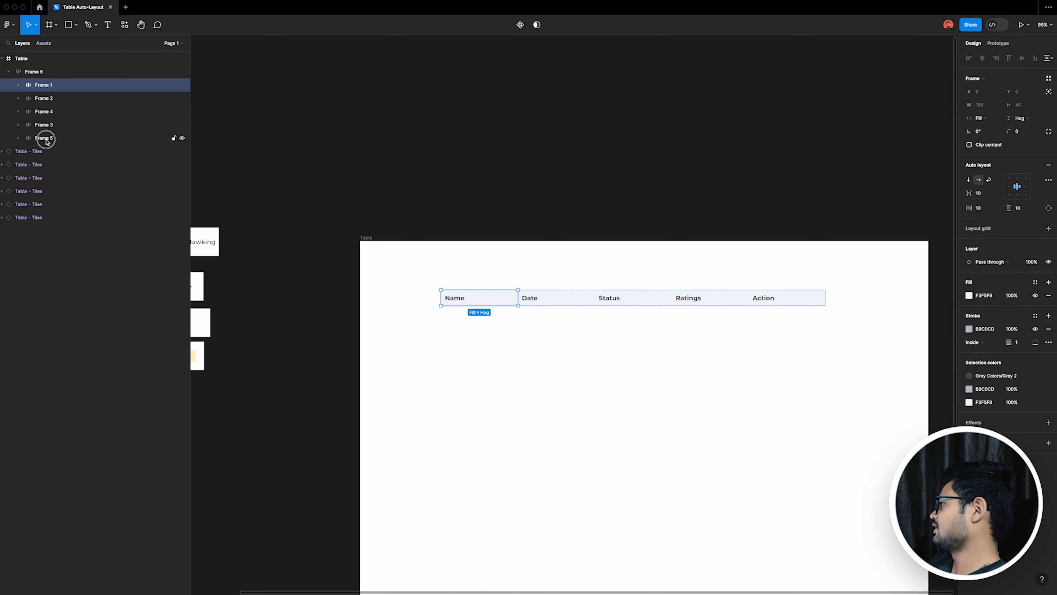
{"action": "left_click", "coordinate": [45, 139], "text": "shift"}
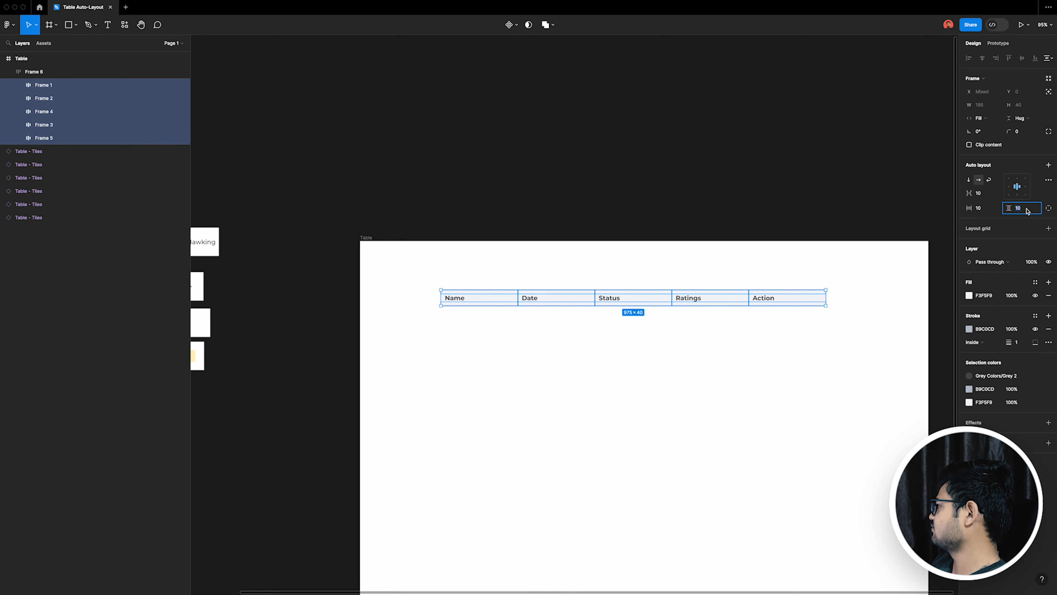
Step: Set the vertical padding of the five heading frames to 26
{"action": "key", "text": "shift+Up"}
{"action": "key", "text": "shift+Up"}
{"action": "key", "text": "shift+Up"}
{"action": "key", "text": "shift+Down"}
{"action": "key", "text": "shift+Down"}
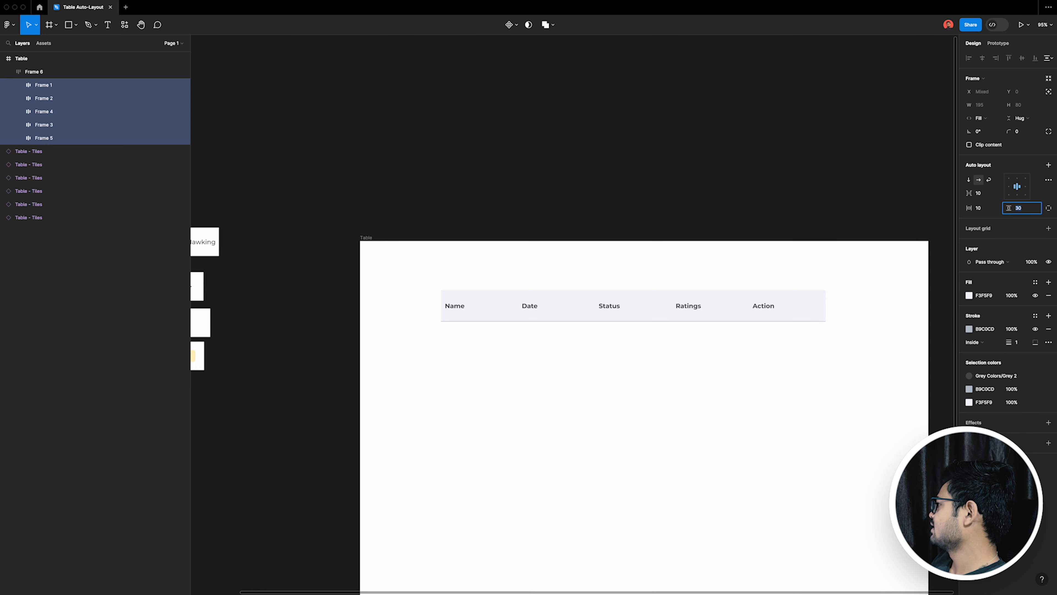
{"action": "key", "text": "Up"}
{"action": "key", "text": "Up"}
{"action": "key", "text": "Return"}
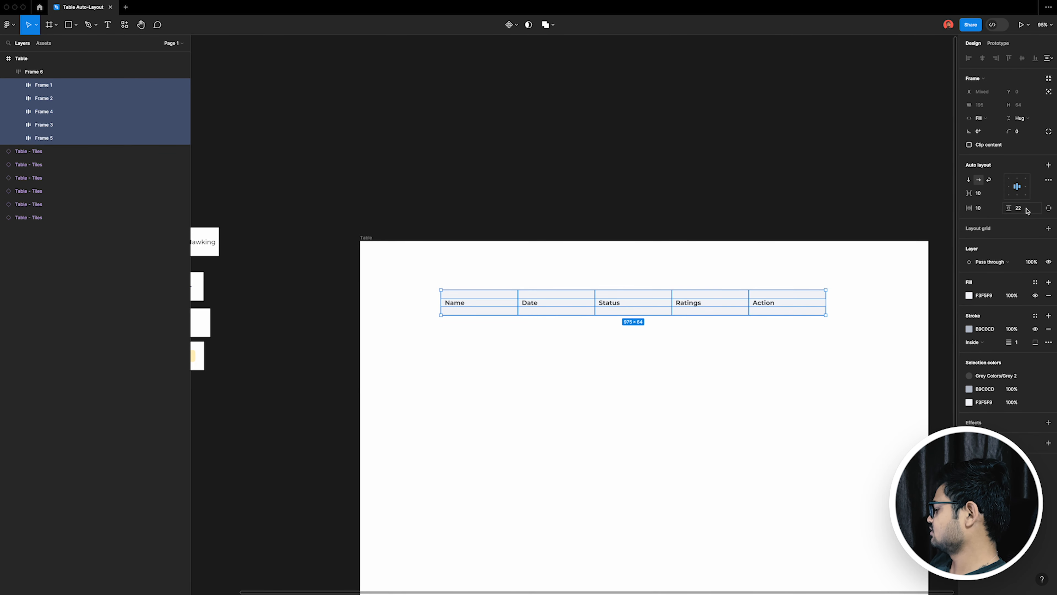
{"action": "key", "text": "shift+Up"}
{"action": "key", "text": "Down"}
{"action": "key", "text": "Down"}
{"action": "key", "text": "Down"}
{"action": "key", "text": "Down"}
{"action": "key", "text": "Down"}
{"action": "key", "text": "Down"}
{"action": "key", "text": "Down"}
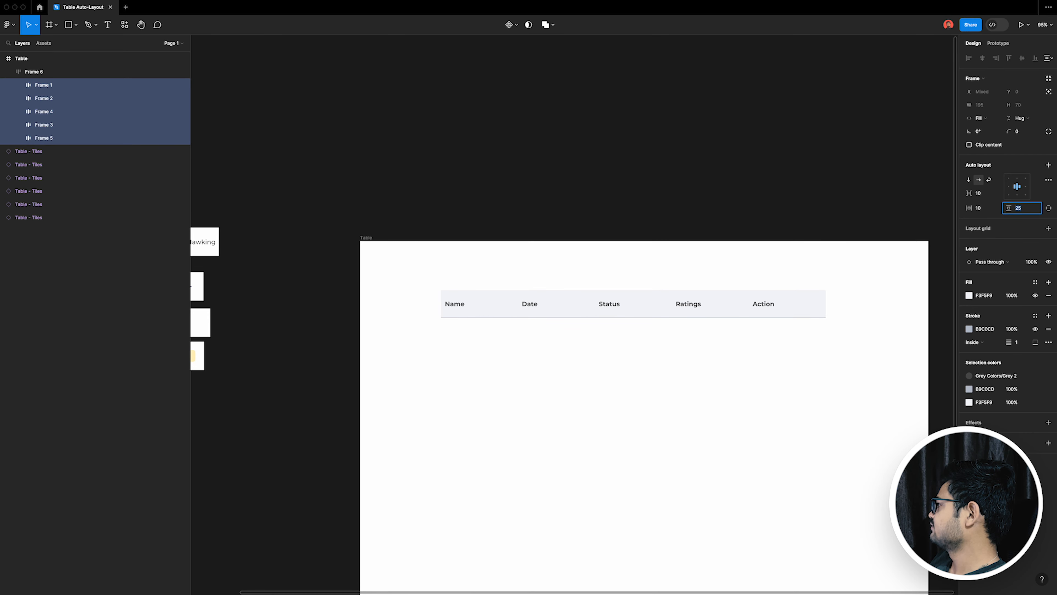
{"action": "key", "text": "Return"}
{"action": "left_click", "coordinate": [646, 417]}
Step: Select the Name, Date, Status, Ratings and Action heading frames and set their horizontal padding to 24
{"action": "scroll", "coordinate": [603, 407], "scroll_direction": "right", "scroll_amount": 5}
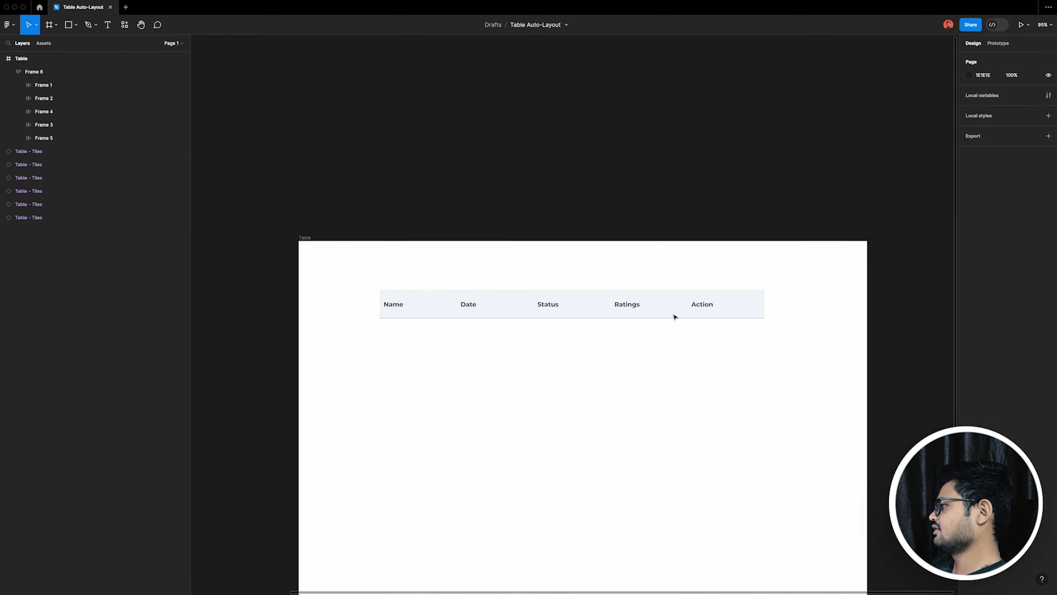
{"action": "double_click", "coordinate": [314, 303]}
{"action": "left_click", "coordinate": [440, 318], "text": "shift"}
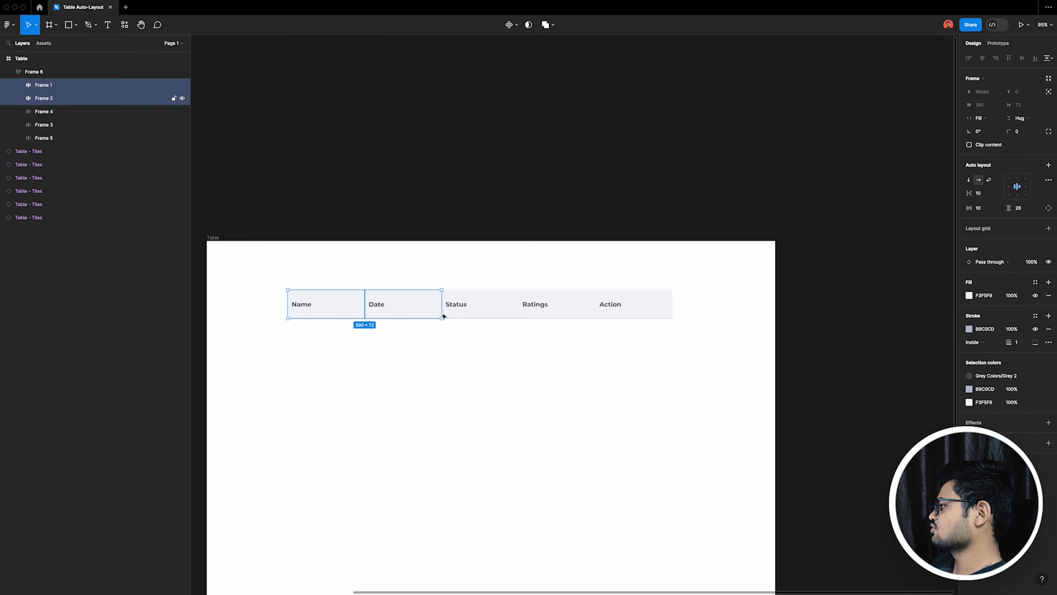
{"action": "left_click", "coordinate": [507, 314], "text": "shift"}
{"action": "left_click", "coordinate": [558, 310], "text": "shift"}
{"action": "left_click", "coordinate": [607, 314], "text": "shift"}
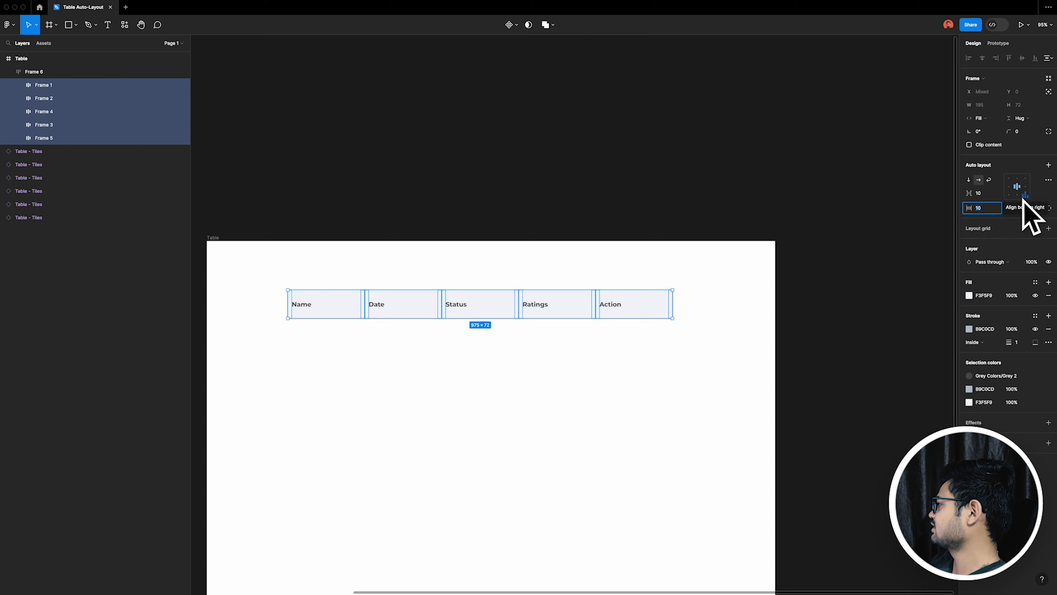
{"action": "left_click", "coordinate": [998, 208]}
{"action": "type", "text": "20"}
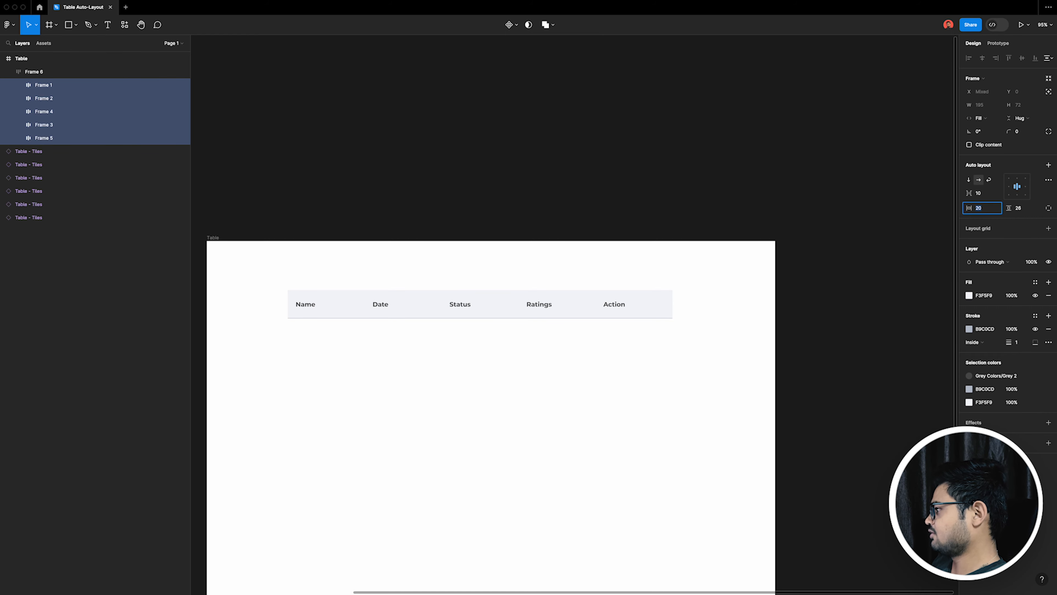
{"action": "type", "text": "24"}
{"action": "key", "text": "Return"}
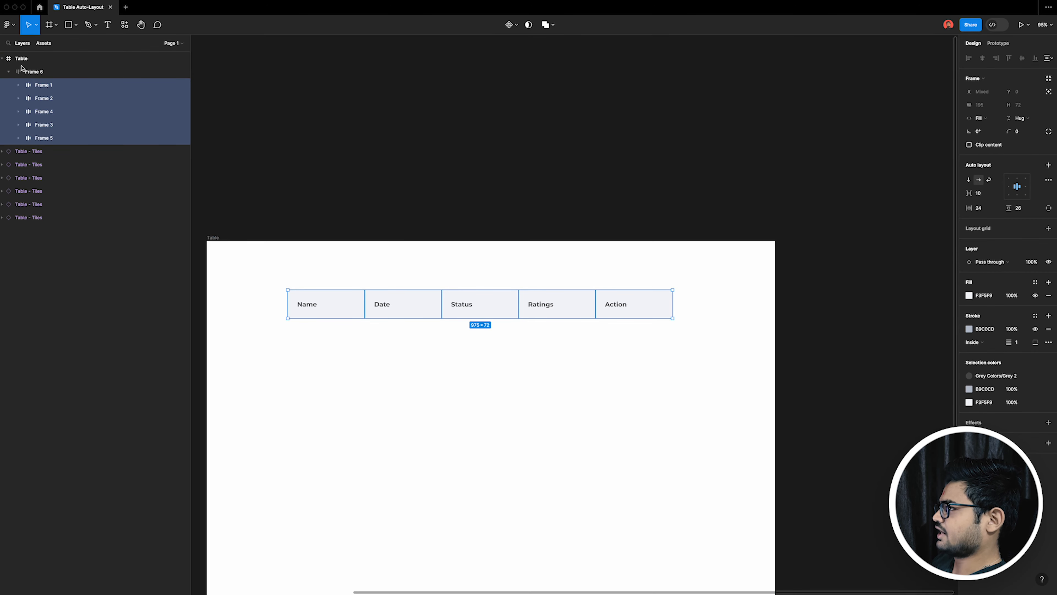
Step: Collapse the heading row's layer and switch the avatar tile's State to Hover to use its fill colour
{"action": "left_click", "coordinate": [8, 72]}
{"action": "scroll", "coordinate": [642, 212], "scroll_direction": "down", "scroll_amount": 5}
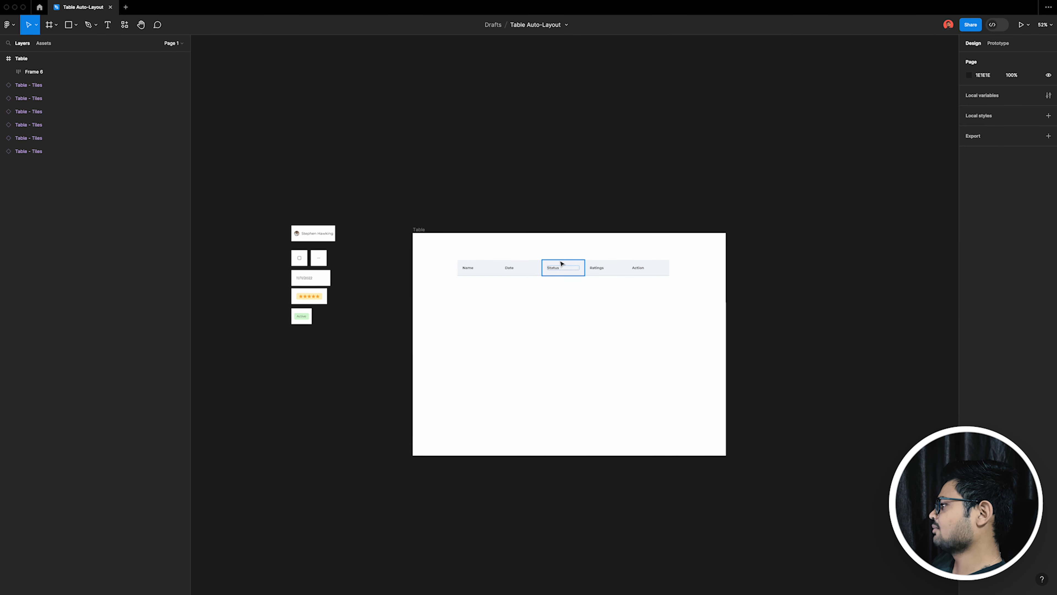
{"action": "scroll", "coordinate": [562, 263], "scroll_direction": "up", "scroll_amount": 5}
{"action": "scroll", "coordinate": [895, 369], "scroll_direction": "down", "scroll_amount": 2}
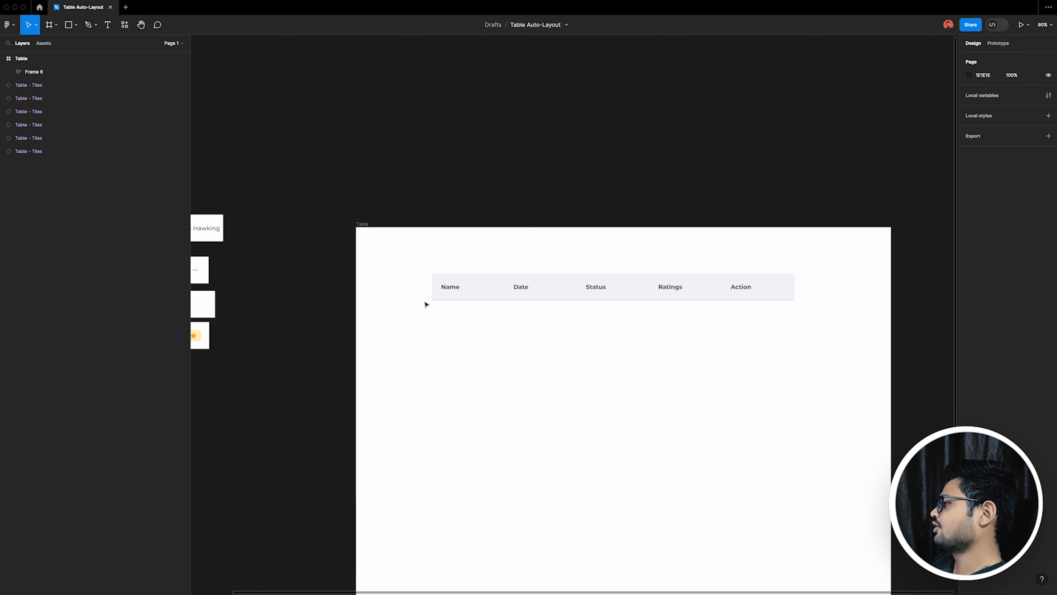
{"action": "left_click", "coordinate": [29, 151]}
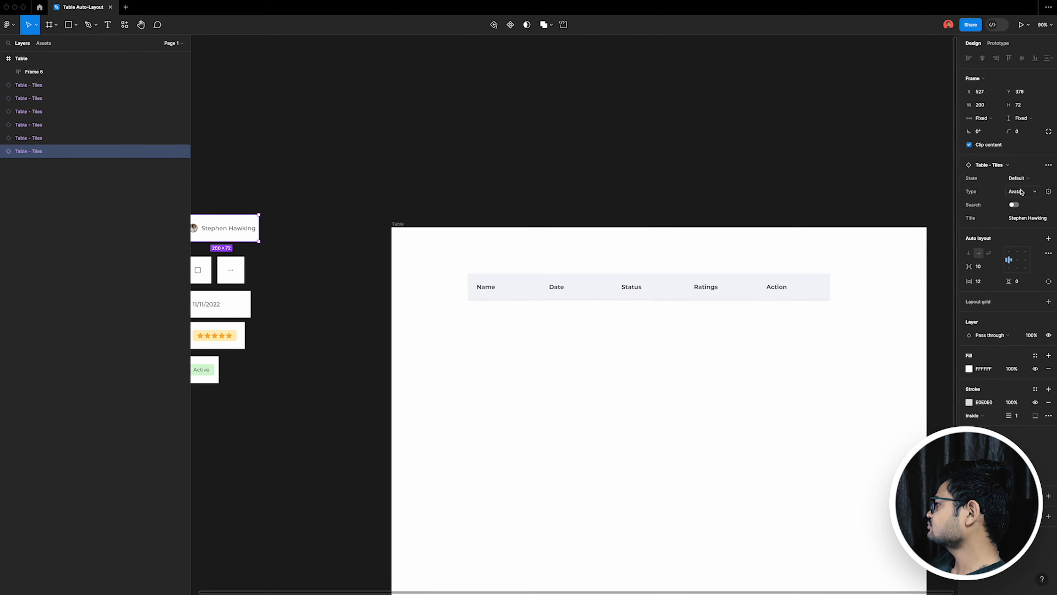
{"action": "left_click", "coordinate": [1018, 178]}
{"action": "left_click", "coordinate": [1013, 188]}
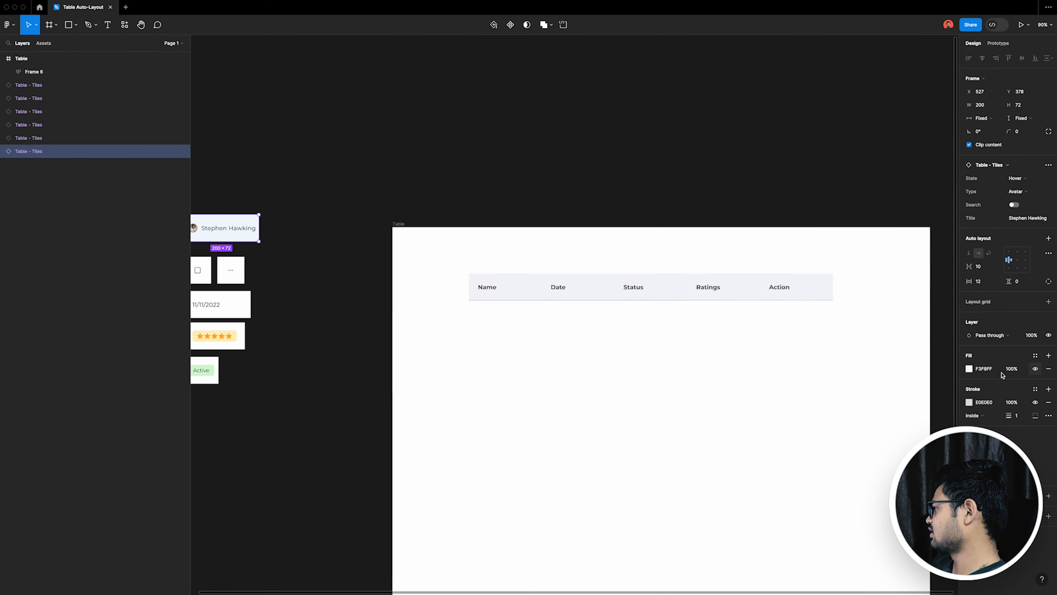
Step: Give all five heading frames the avatar tile's hover fill colour, F3F8FF
{"action": "left_click", "coordinate": [520, 298]}
{"action": "left_click", "coordinate": [503, 299]}
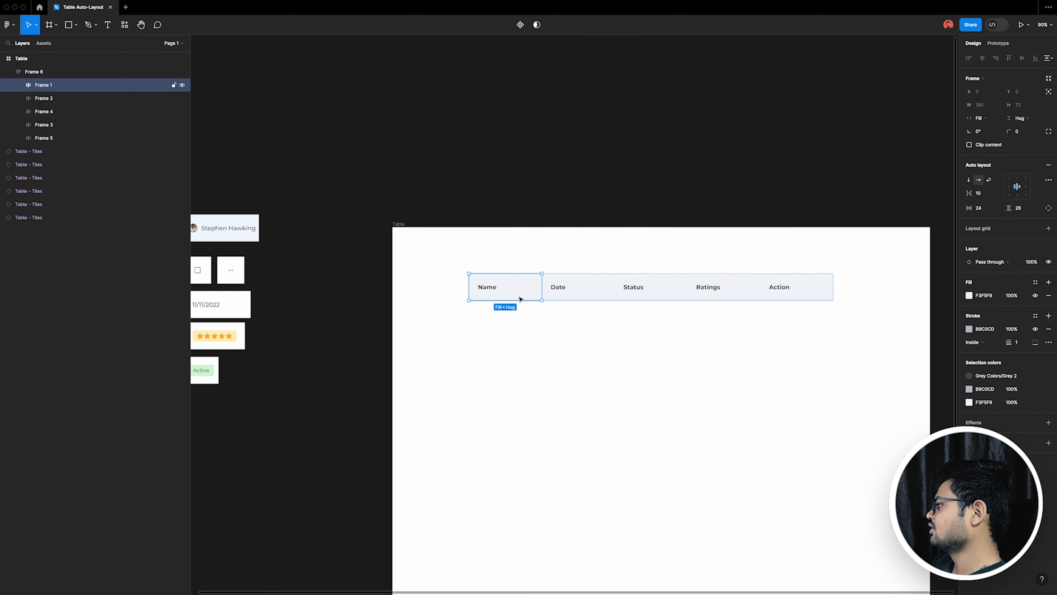
{"action": "left_click", "coordinate": [587, 300], "text": "shift"}
{"action": "left_click", "coordinate": [664, 301], "text": "shift"}
{"action": "left_click", "coordinate": [739, 298], "text": "shift"}
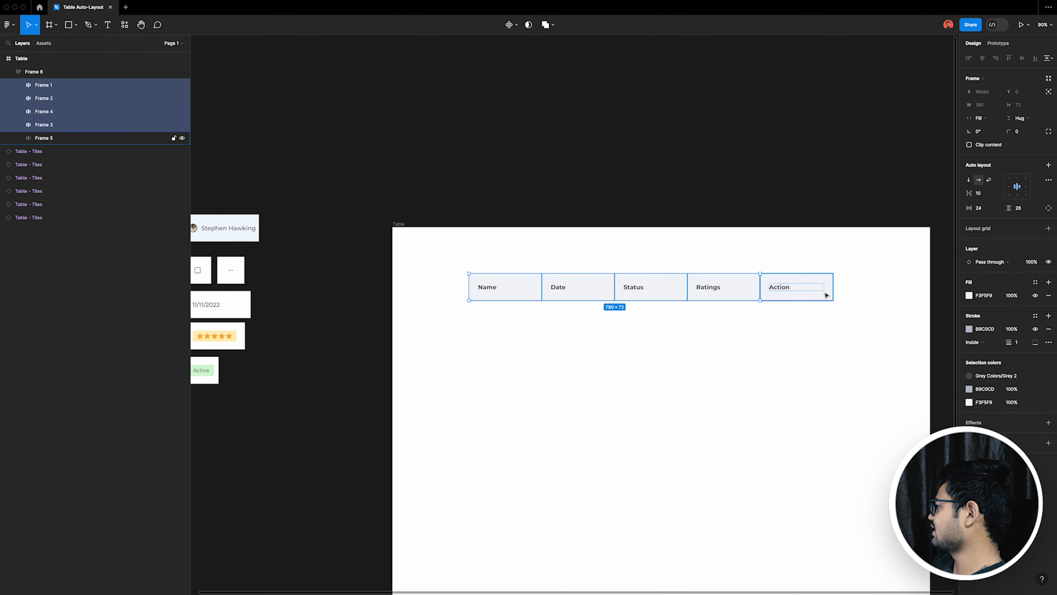
{"action": "left_click", "coordinate": [826, 295], "text": "shift"}
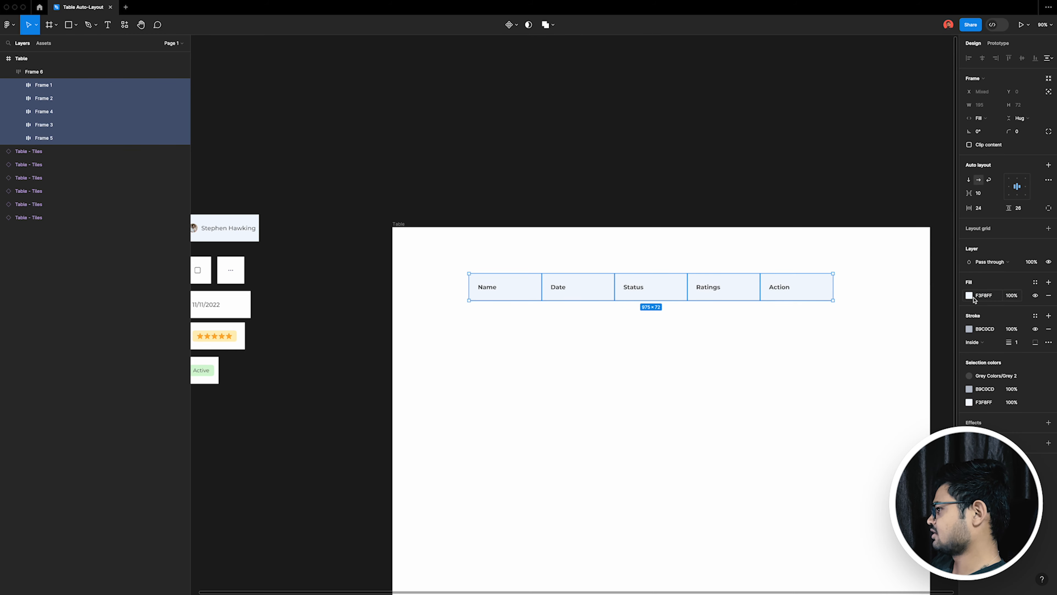
{"action": "left_click", "coordinate": [263, 258]}
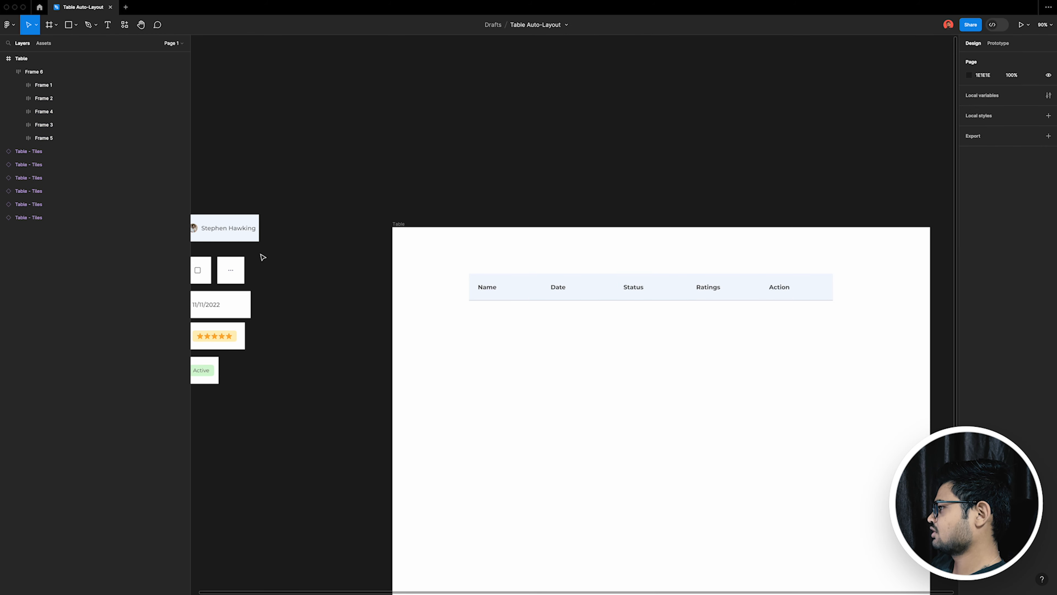
Step: Copy the avatar tile's stroke colour E0E0E0 to the strokes of all five heading frames
{"action": "left_click", "coordinate": [258, 241]}
{"action": "left_click", "coordinate": [986, 402]}
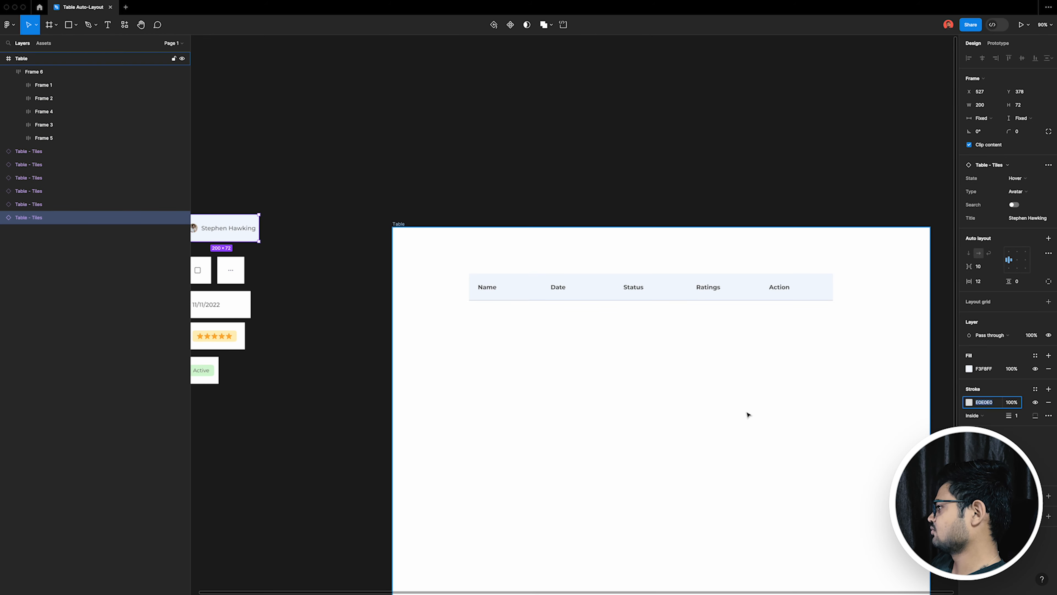
{"action": "left_click", "coordinate": [747, 414]}
{"action": "left_click", "coordinate": [518, 298], "text": "super"}
{"action": "left_click", "coordinate": [606, 298], "text": "shift"}
{"action": "left_click", "coordinate": [662, 296], "text": "shift"}
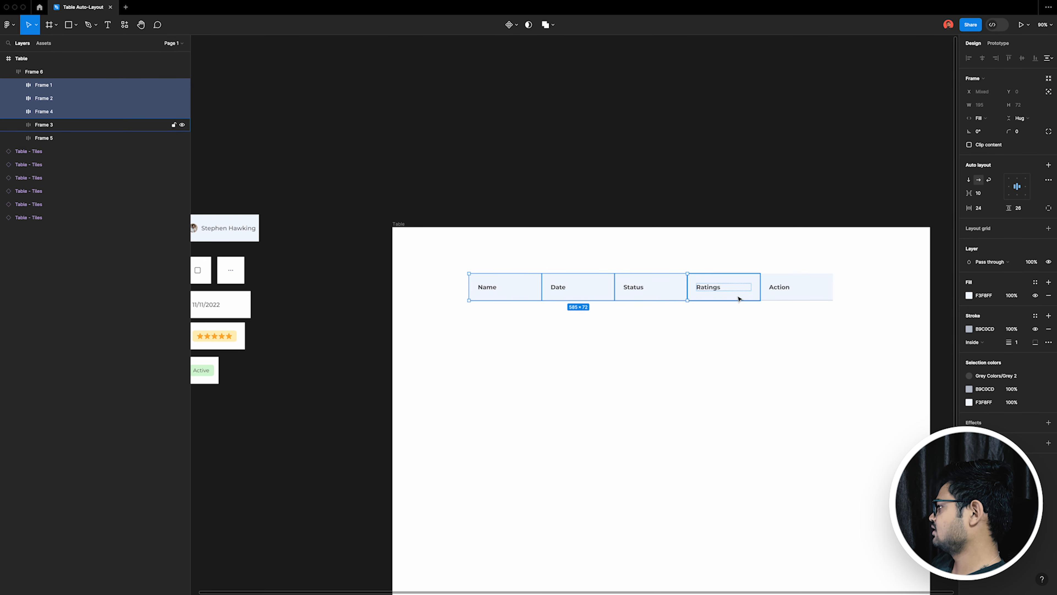
{"action": "left_click", "coordinate": [741, 297], "text": "shift"}
{"action": "left_click", "coordinate": [798, 297], "text": "shift"}
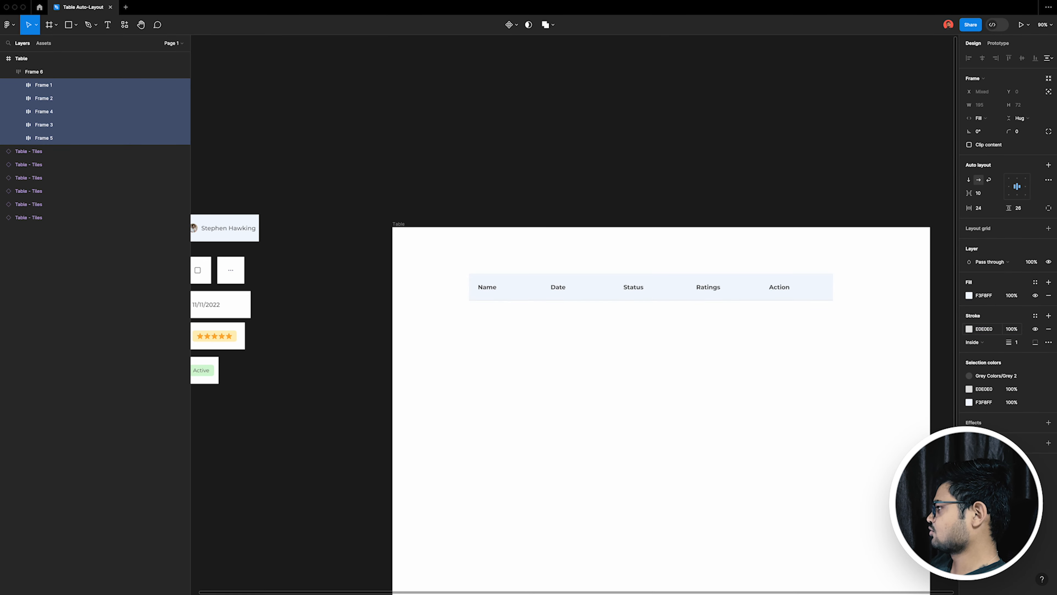
{"action": "left_click", "coordinate": [343, 324]}
Step: Switch the avatar tile's State back to Default
{"action": "left_click", "coordinate": [241, 241]}
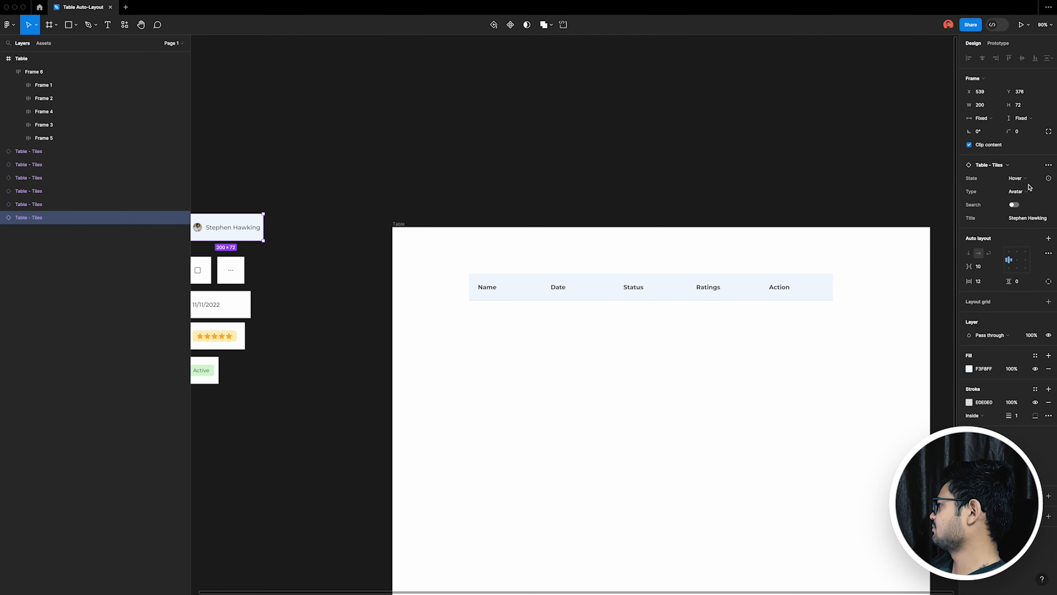
{"action": "left_click", "coordinate": [1029, 183]}
{"action": "left_click", "coordinate": [610, 428]}
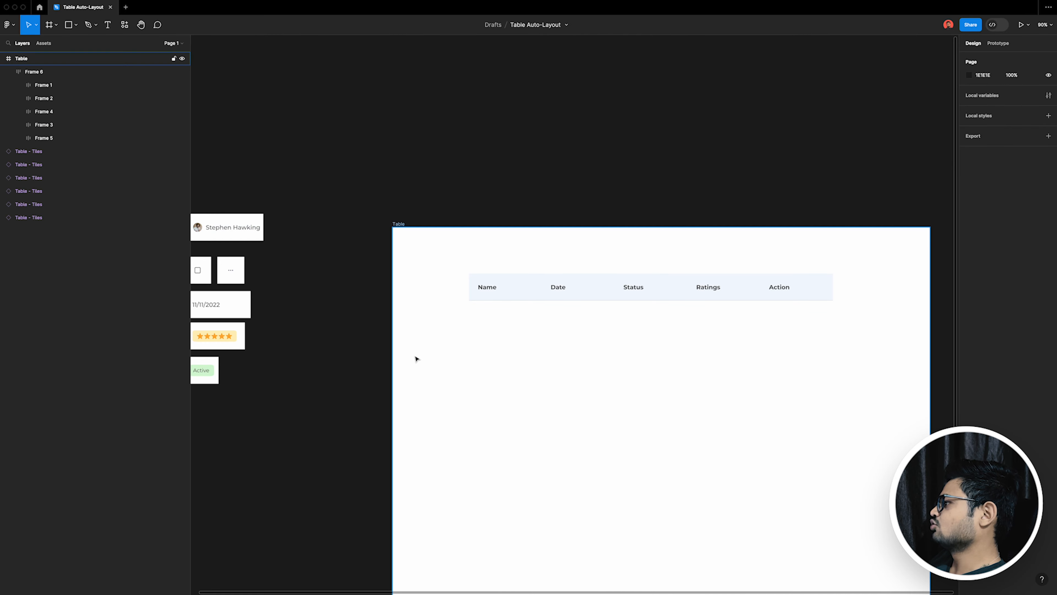
Step: Collapse the heading row frame in the layer list again
{"action": "scroll", "coordinate": [412, 357], "scroll_direction": "down", "scroll_amount": 5}
{"action": "scroll", "coordinate": [363, 290], "scroll_direction": "up", "scroll_amount": 5}
{"action": "scroll", "coordinate": [667, 429], "scroll_direction": "right", "scroll_amount": 2}
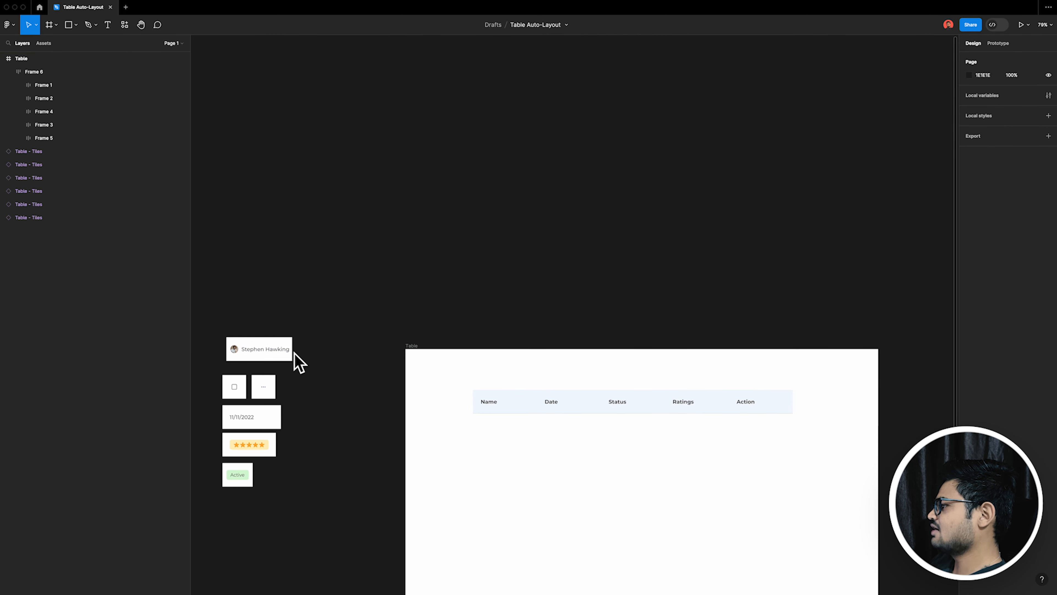
{"action": "left_click", "coordinate": [8, 72]}
Step: Examine the avatar tile's structure by selecting its nested photo layer and viewing the layers inside the tile
{"action": "scroll", "coordinate": [621, 410], "scroll_direction": "right", "scroll_amount": 1}
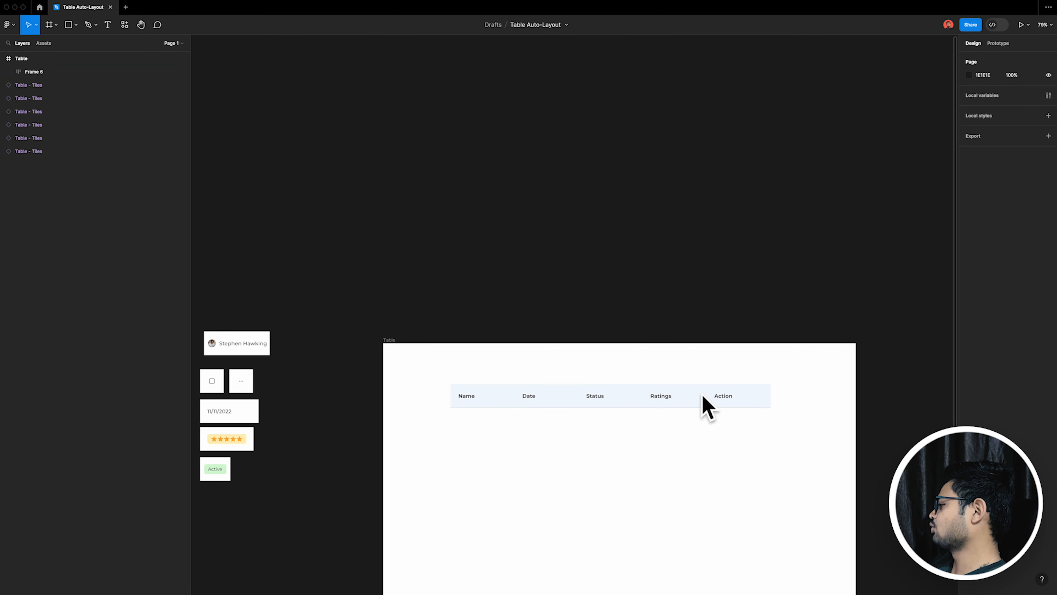
{"action": "scroll", "coordinate": [322, 354], "scroll_direction": "left", "scroll_amount": 1}
{"action": "scroll", "coordinate": [198, 352], "scroll_direction": "up", "scroll_amount": 5}
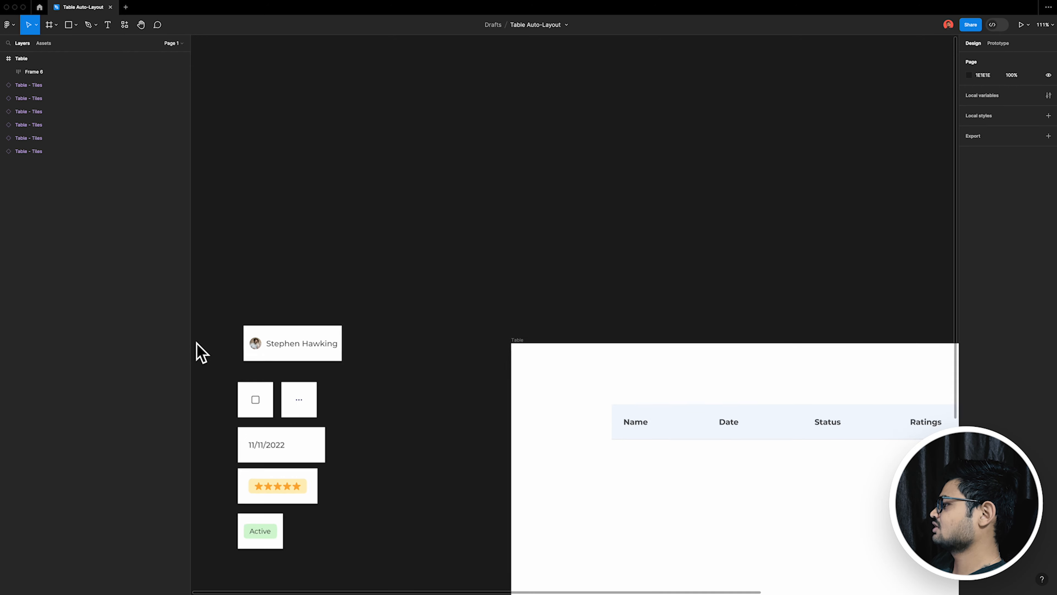
{"action": "left_click", "coordinate": [314, 354]}
{"action": "scroll", "coordinate": [314, 354], "scroll_direction": "right", "scroll_amount": 2}
{"action": "scroll", "coordinate": [314, 354], "scroll_direction": "down", "scroll_amount": 1}
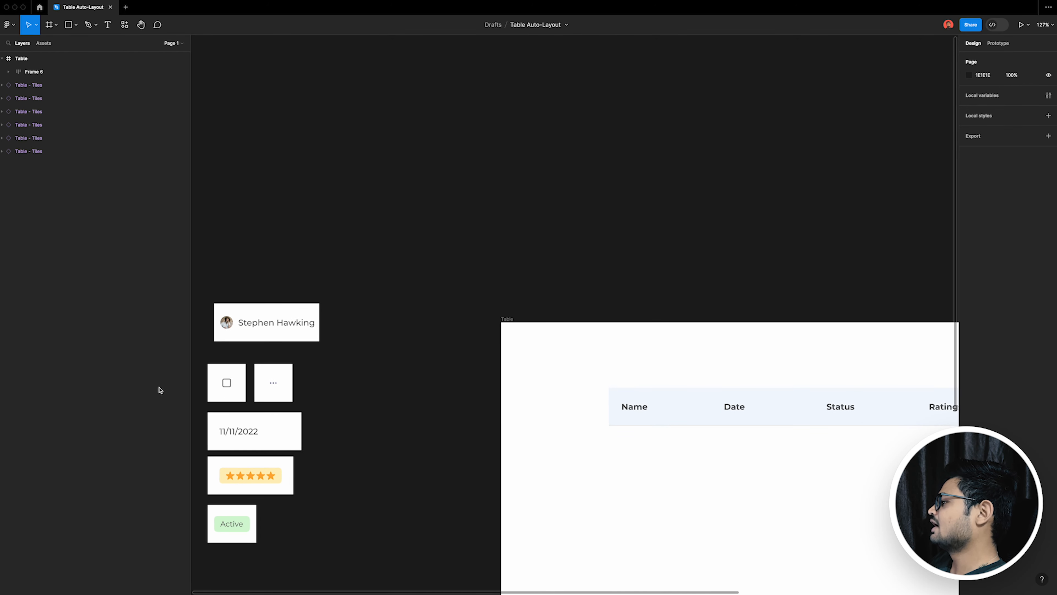
{"action": "scroll", "coordinate": [196, 350], "scroll_direction": "up", "scroll_amount": 2}
{"action": "double_click", "coordinate": [230, 317]}
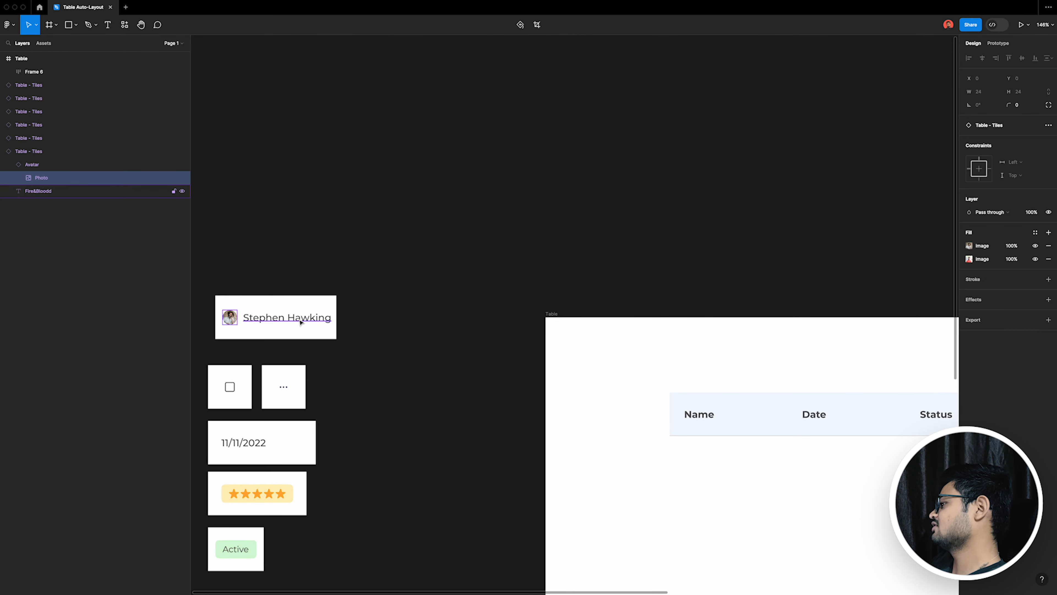
{"action": "scroll", "coordinate": [302, 309], "scroll_direction": "up", "scroll_amount": 1}
{"action": "scroll", "coordinate": [822, 426], "scroll_direction": "right", "scroll_amount": 2}
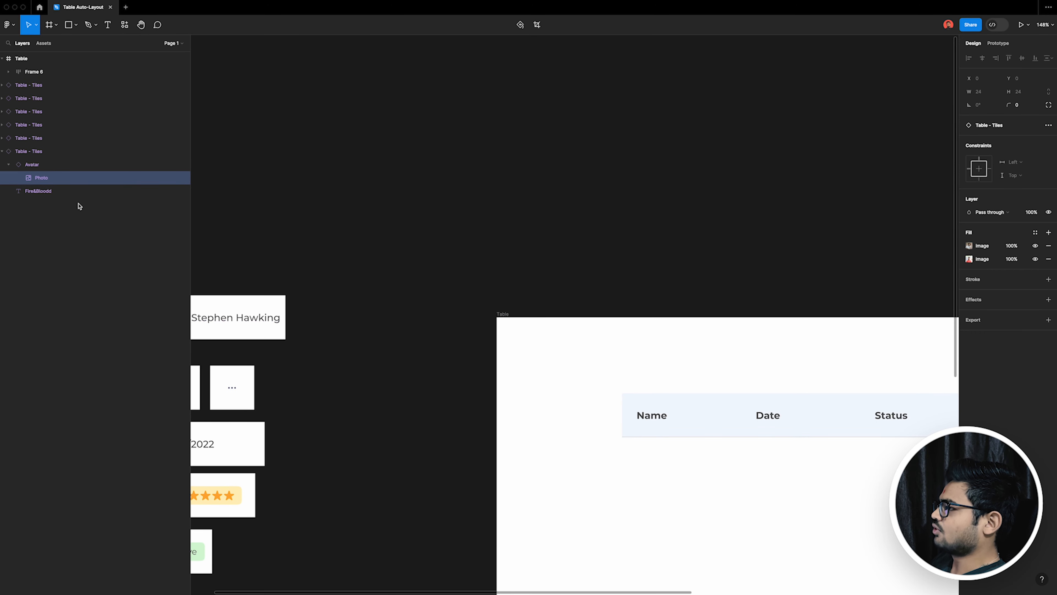
Step: Collapse the avatar tile's nested layers in the layer list and clear the selection
{"action": "left_click", "coordinate": [9, 164]}
{"action": "left_click", "coordinate": [3, 151]}
{"action": "left_click", "coordinate": [125, 200]}
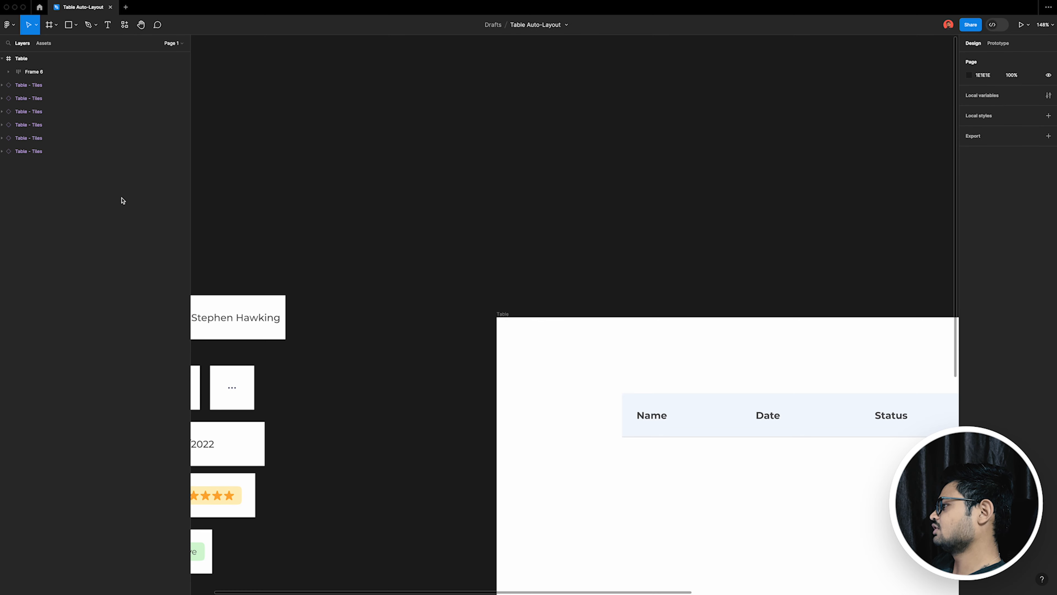
Step: Draw a circle about 30 × 30 inside the Table frame, below the Name heading
{"action": "scroll", "coordinate": [658, 506], "scroll_direction": "right", "scroll_amount": 2}
{"action": "scroll", "coordinate": [684, 449], "scroll_direction": "down", "scroll_amount": 4}
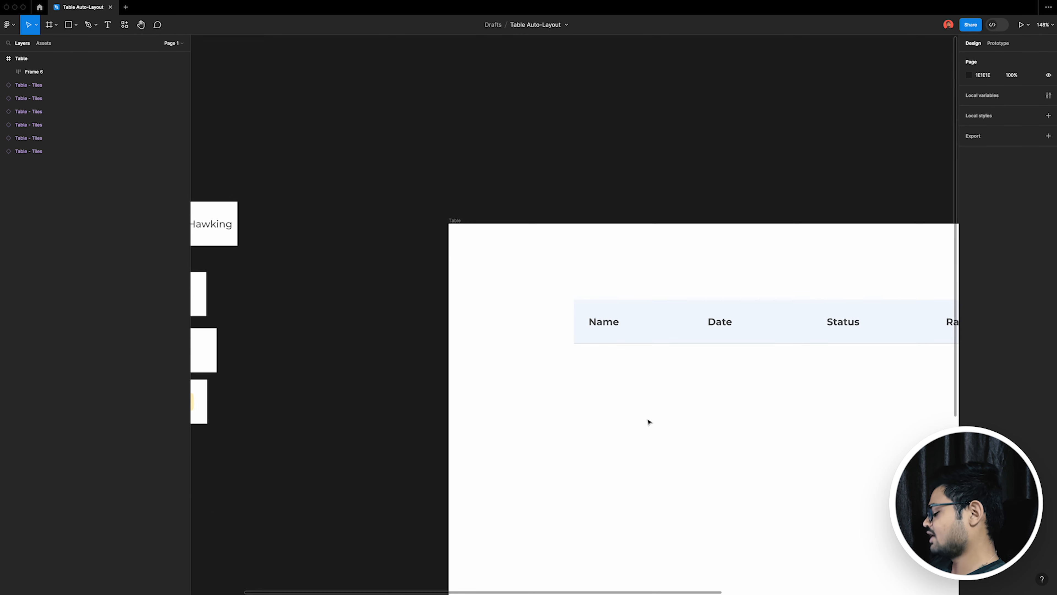
{"action": "key", "text": "o"}
{"action": "left_click_drag", "start_coordinate": [593, 370], "coordinate": [611, 390]}
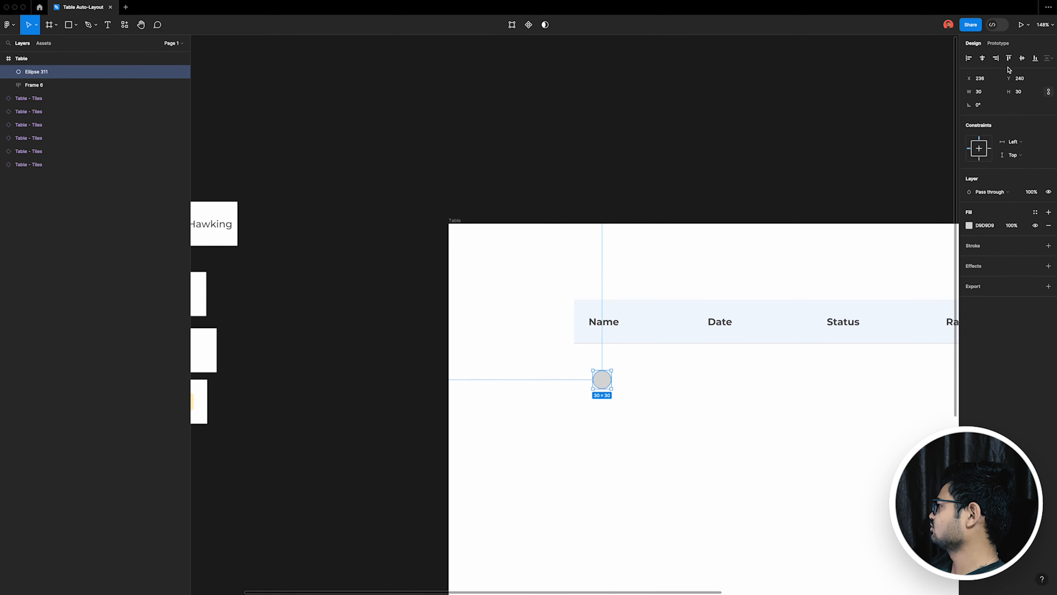
{"action": "left_click", "coordinate": [704, 402]}
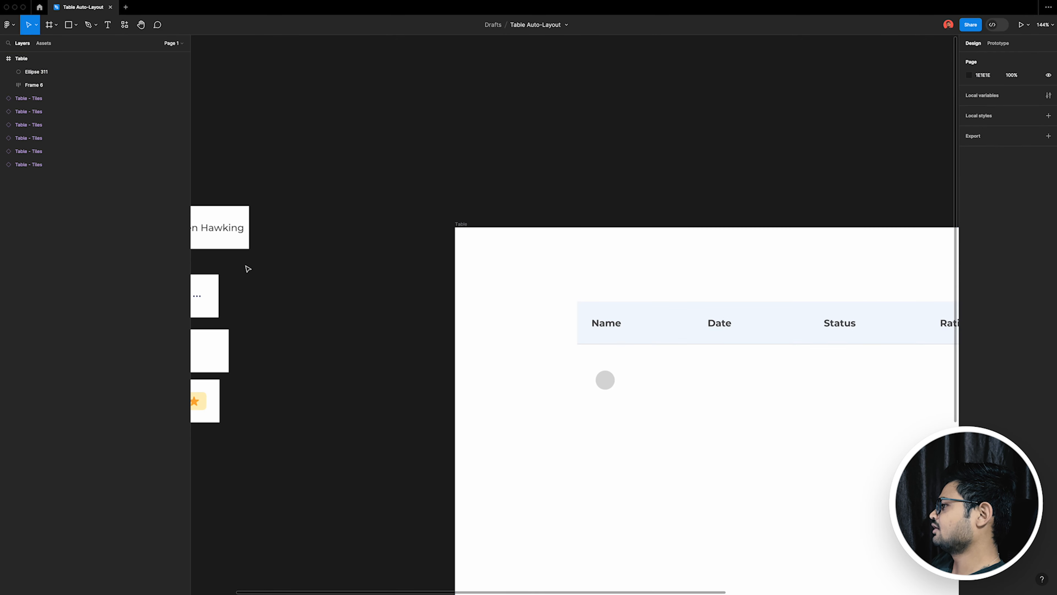
{"action": "left_click", "coordinate": [213, 234]}
{"action": "left_click", "coordinate": [720, 444]}
{"action": "scroll", "coordinate": [687, 384], "scroll_direction": "up", "scroll_amount": 5}
{"action": "key", "text": "super+v"}
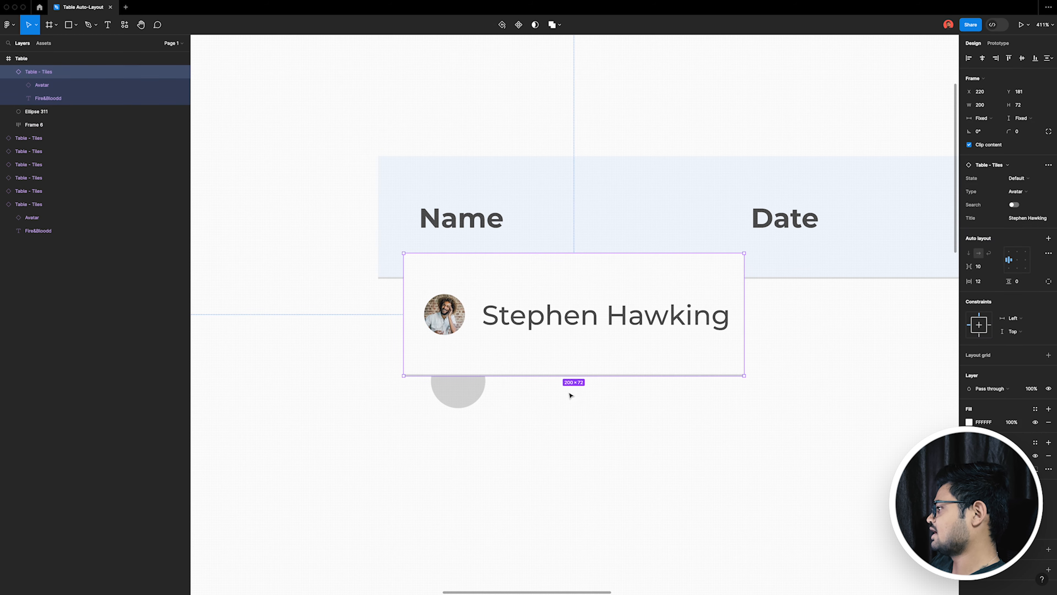
{"action": "key", "text": "super+z"}
Step: Copy the Stephen Hawking text from the avatar tile into the Table frame and place it beside the grey circle, vertically centred with it
{"action": "scroll", "coordinate": [725, 380], "scroll_direction": "down", "scroll_amount": 5}
{"action": "left_click", "coordinate": [214, 209]}
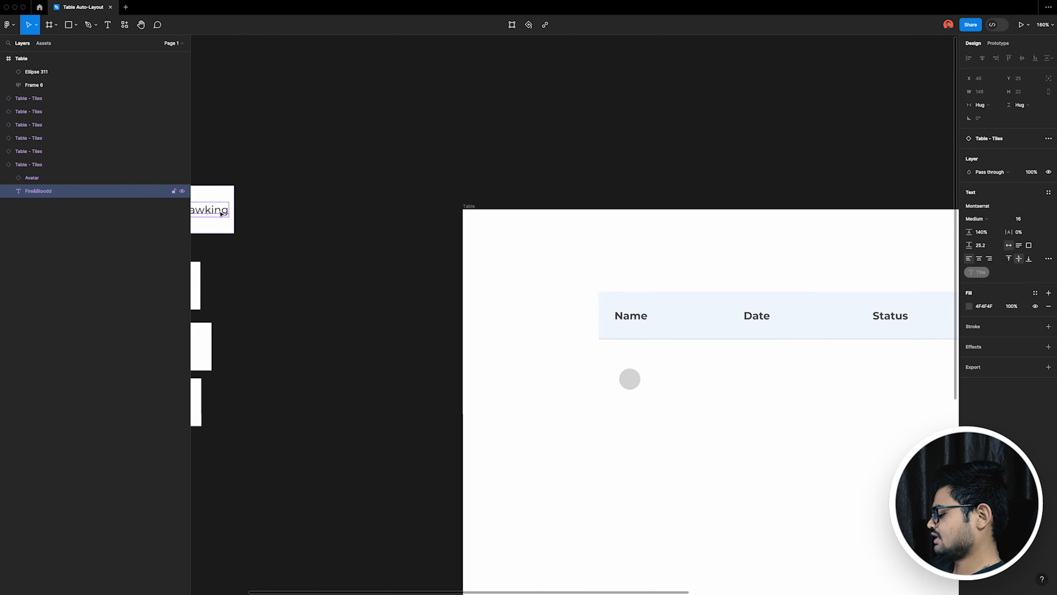
{"action": "left_click", "coordinate": [780, 361]}
{"action": "scroll", "coordinate": [781, 361], "scroll_direction": "up", "scroll_amount": 3}
{"action": "key", "text": "super+v"}
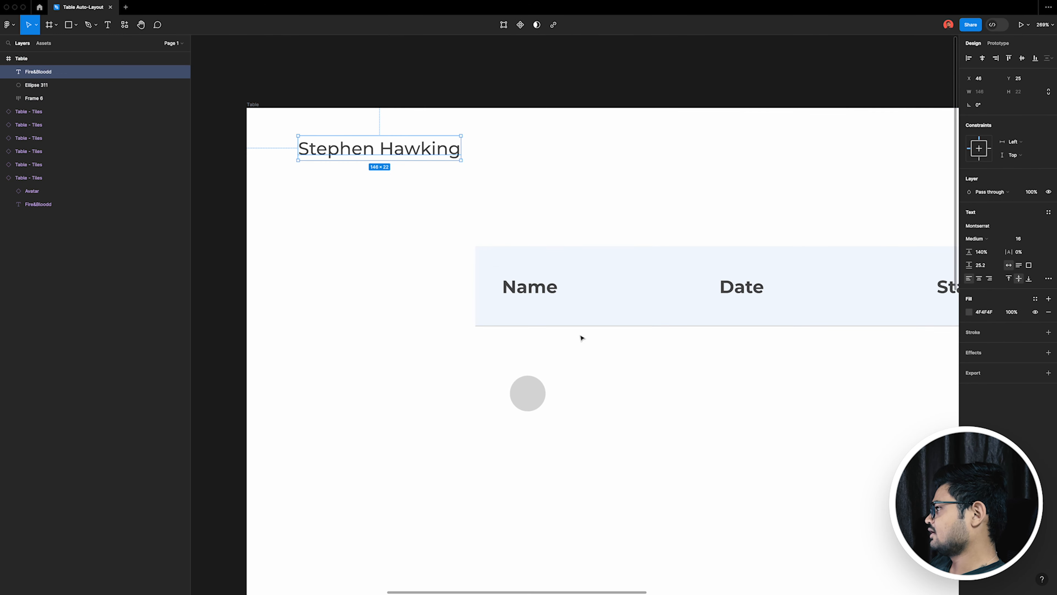
{"action": "left_click_drag", "start_coordinate": [421, 157], "coordinate": [690, 403]}
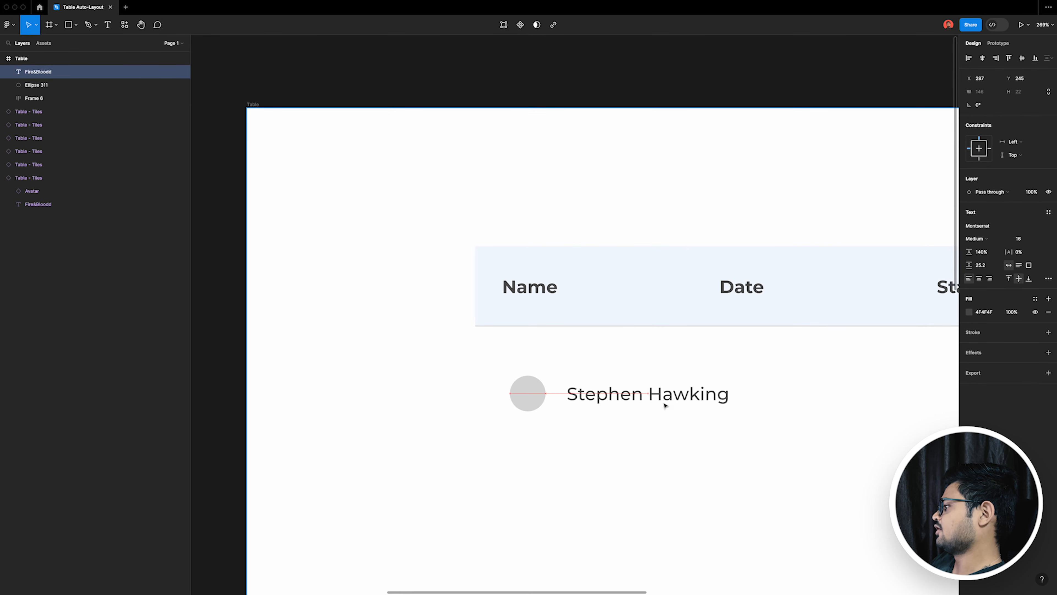
Step: Wrap the circle and name text in an auto layout frame and paste the avatar tile's properties onto it
{"action": "left_click", "coordinate": [528, 390], "text": "shift"}
{"action": "key", "text": "shift+a"}
{"action": "scroll", "coordinate": [767, 343], "scroll_direction": "down", "scroll_amount": 5}
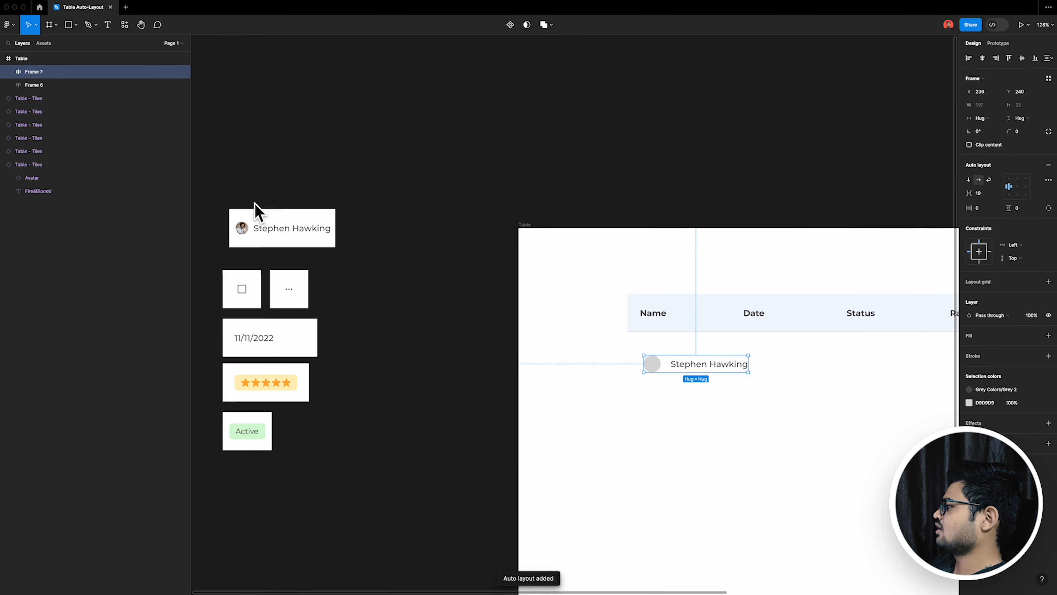
{"action": "left_click", "coordinate": [301, 243]}
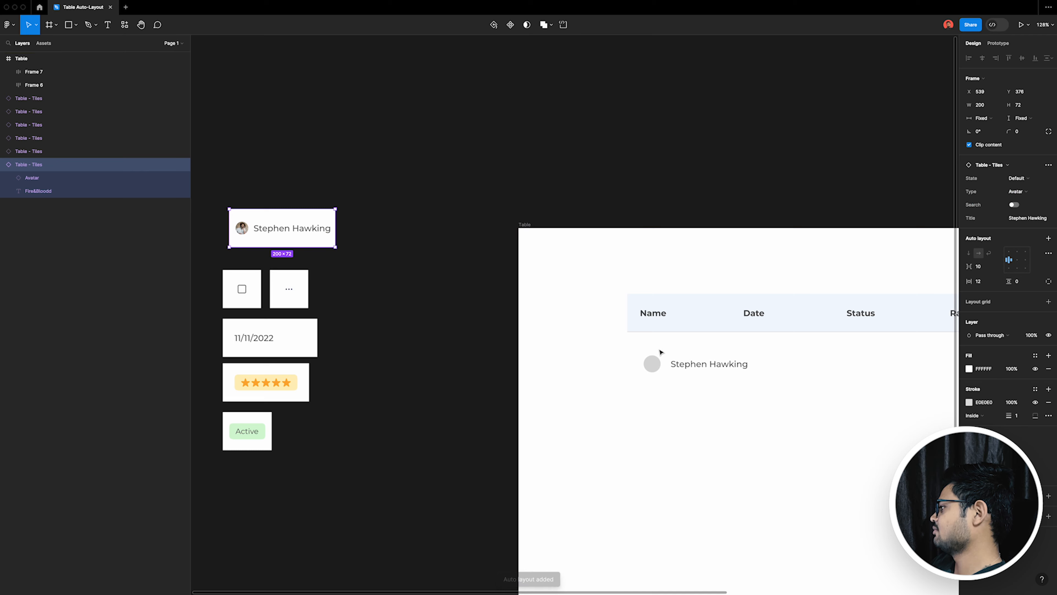
{"action": "left_click", "coordinate": [682, 375]}
{"action": "key", "text": "super+alt+v"}
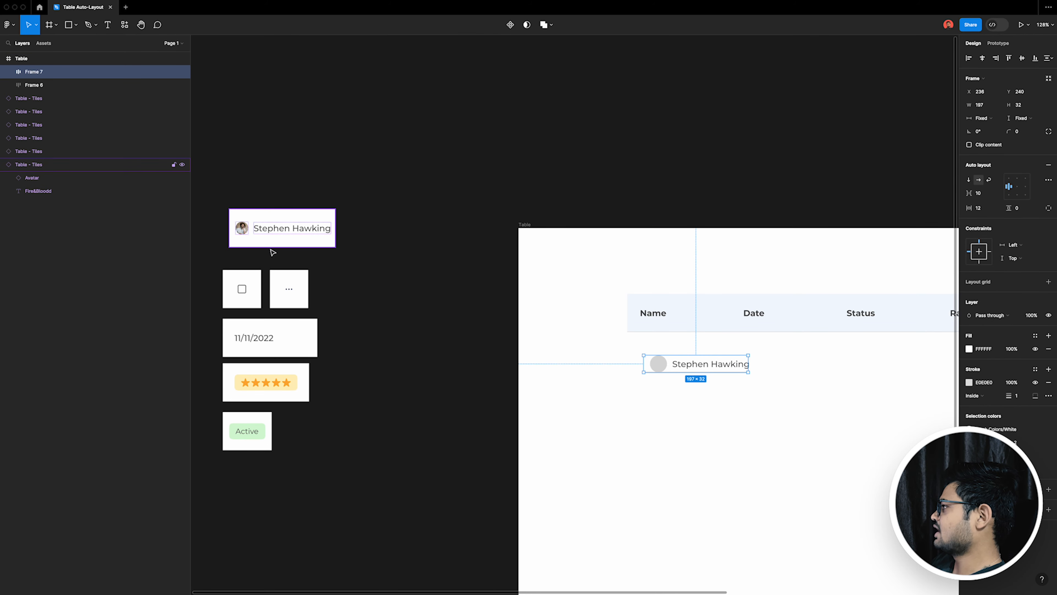
Step: Set the name cell's width and height to Hug contents and its vertical padding to 20
{"action": "left_click", "coordinate": [302, 246]}
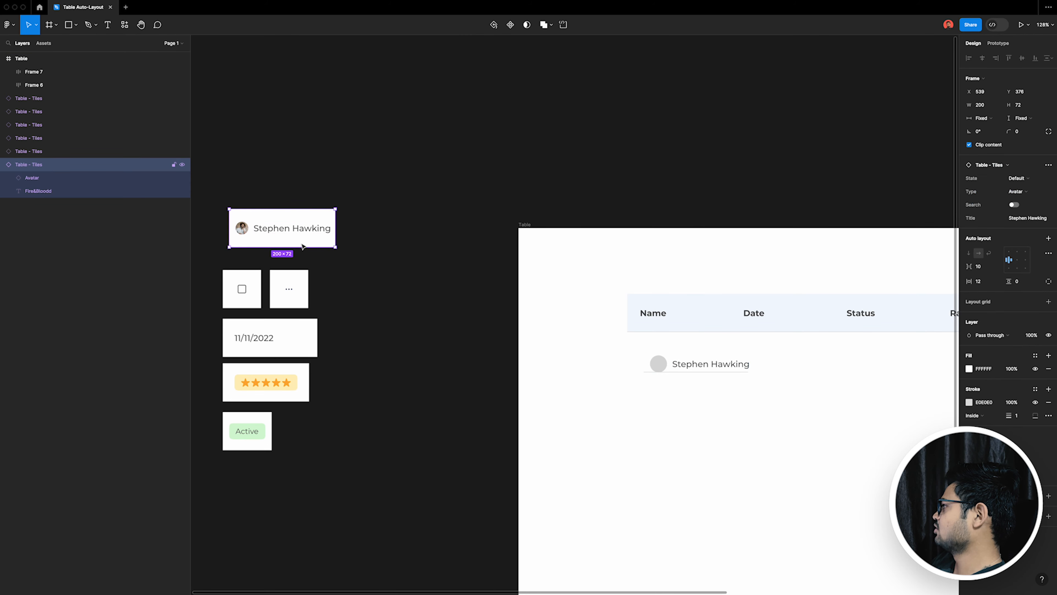
{"action": "left_click", "coordinate": [744, 369]}
{"action": "type", "text": "10"}
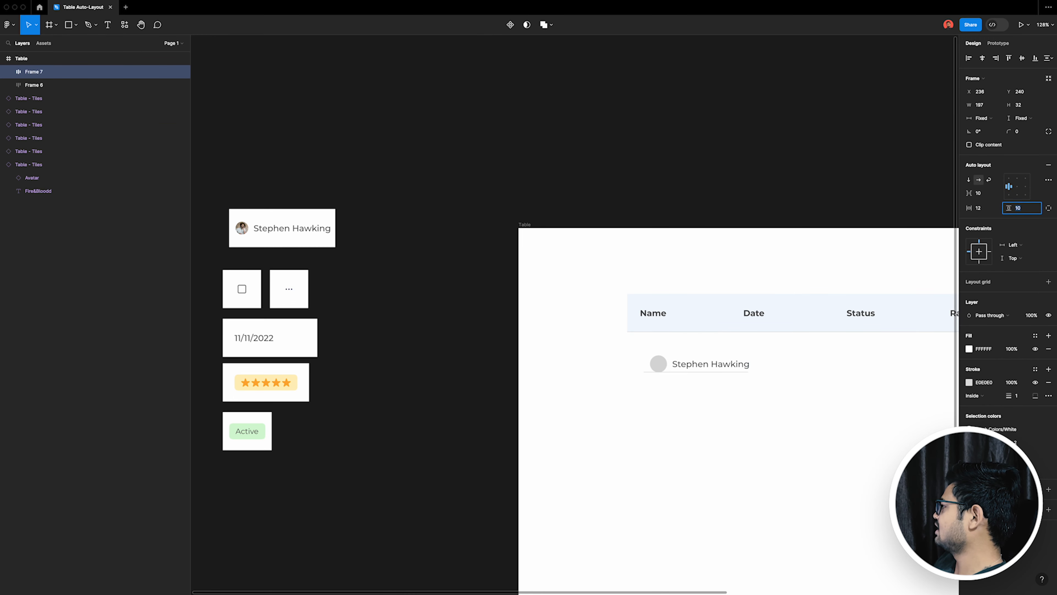
{"action": "key", "text": "Return"}
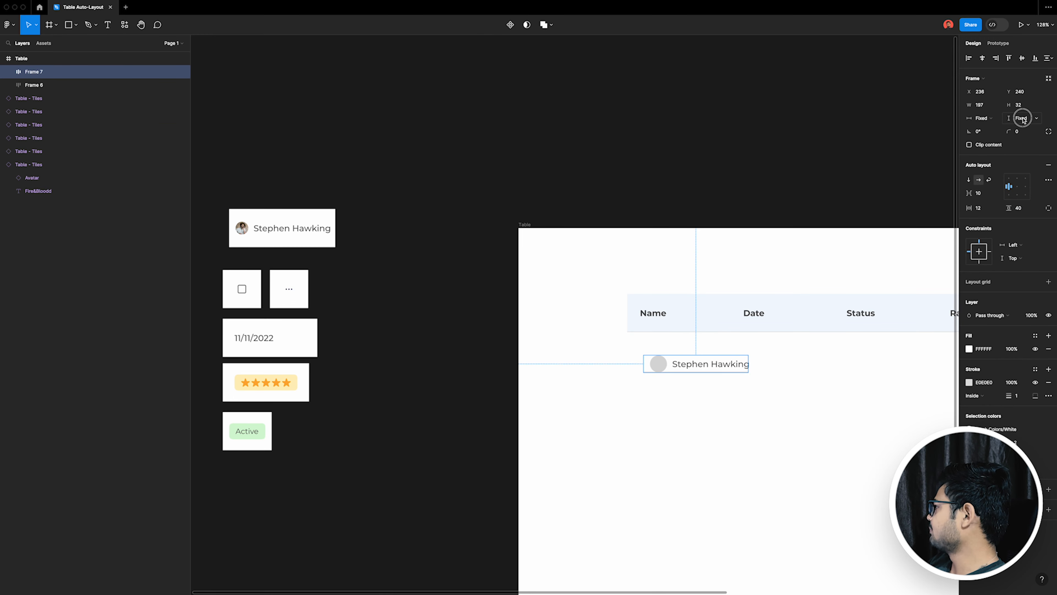
{"action": "left_click", "coordinate": [985, 118]}
{"action": "left_click", "coordinate": [997, 127]}
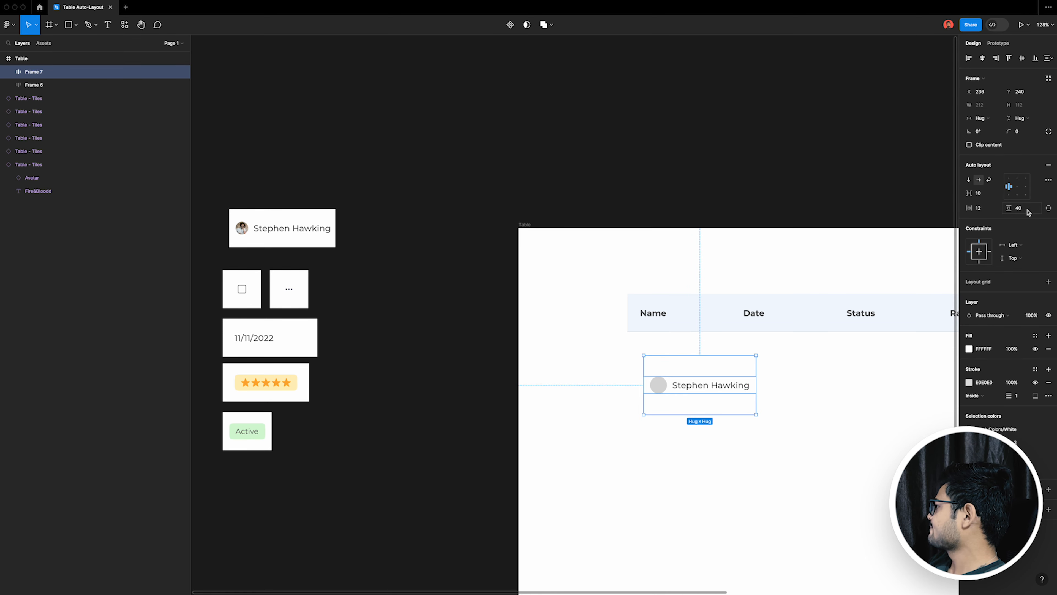
{"action": "key", "text": "Down"}
{"action": "key", "text": "Down"}
{"action": "key", "text": "Down"}
{"action": "key", "text": "Down"}
{"action": "key", "text": "Down"}
{"action": "key", "text": "Down"}
{"action": "key", "text": "Down"}
{"action": "key", "text": "Down"}
{"action": "key", "text": "Down"}
{"action": "key", "text": "Down"}
{"action": "key", "text": "Down"}
{"action": "key", "text": "Down"}
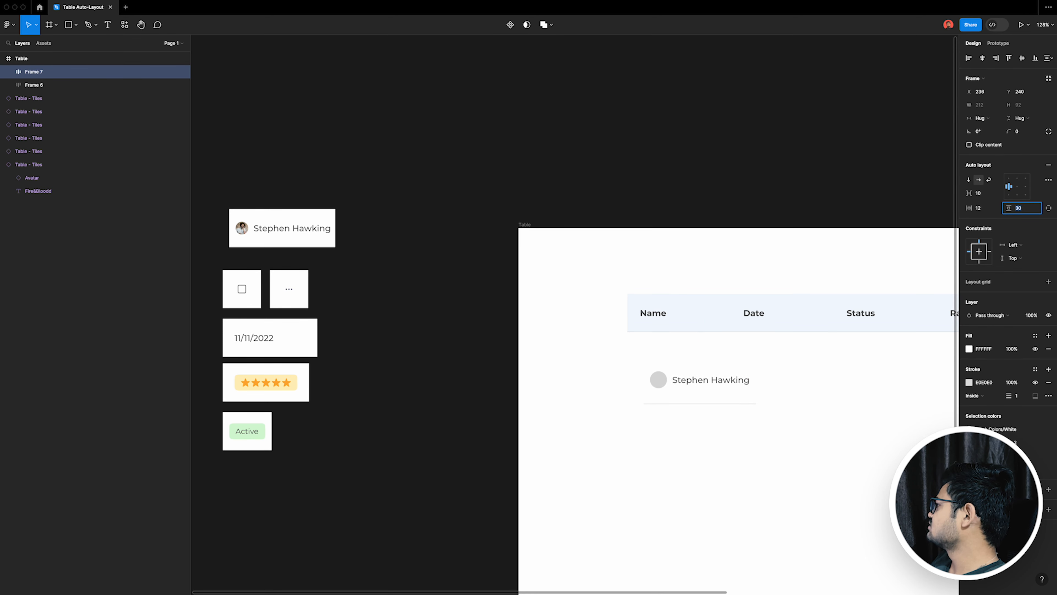
{"action": "key", "text": "Down"}
{"action": "key", "text": "Down"}
{"action": "key", "text": "Down"}
{"action": "key", "text": "Down"}
{"action": "key", "text": "Down"}
{"action": "key", "text": "Down"}
{"action": "key", "text": "Down"}
{"action": "key", "text": "Down"}
{"action": "key", "text": "Return"}
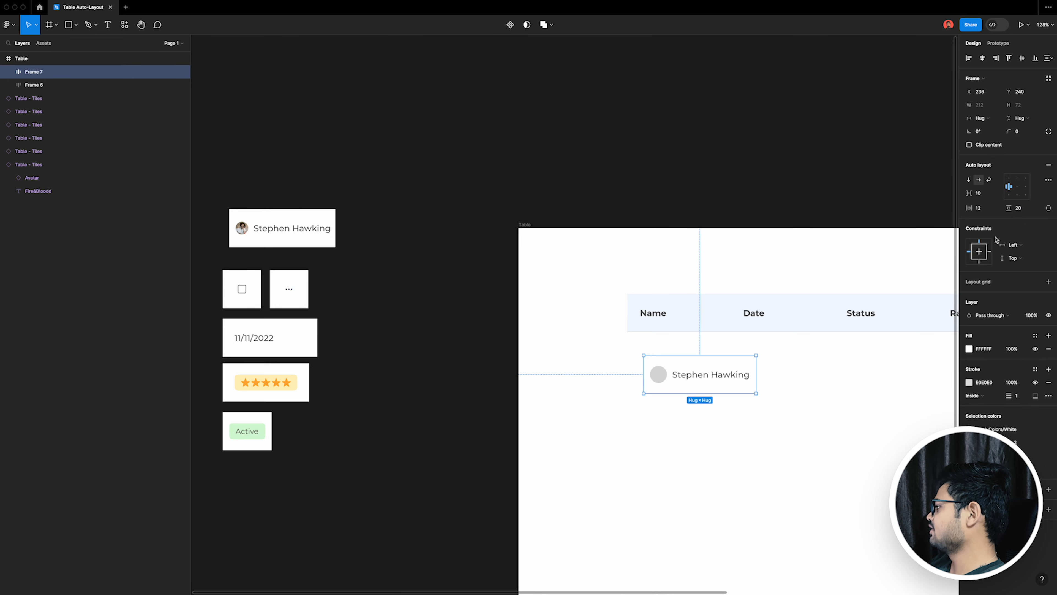
Step: Move the name cell directly beneath the Name heading, flush with the starting edge of the header row
{"action": "left_click_drag", "start_coordinate": [713, 384], "coordinate": [689, 350]}
{"action": "scroll", "coordinate": [689, 350], "scroll_direction": "down", "scroll_amount": 3}
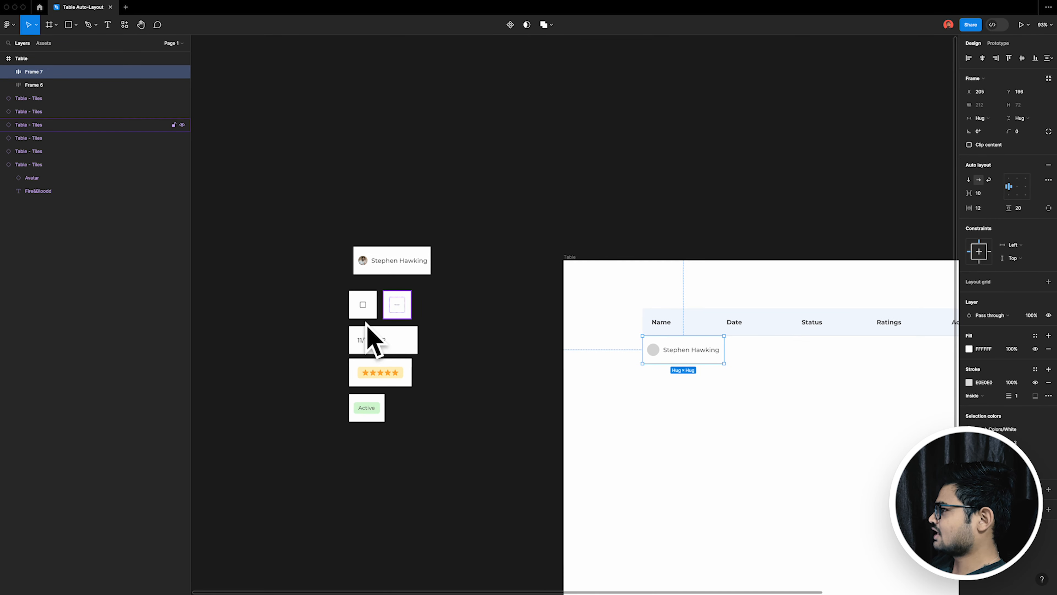
{"action": "scroll", "coordinate": [854, 416], "scroll_direction": "right", "scroll_amount": 1}
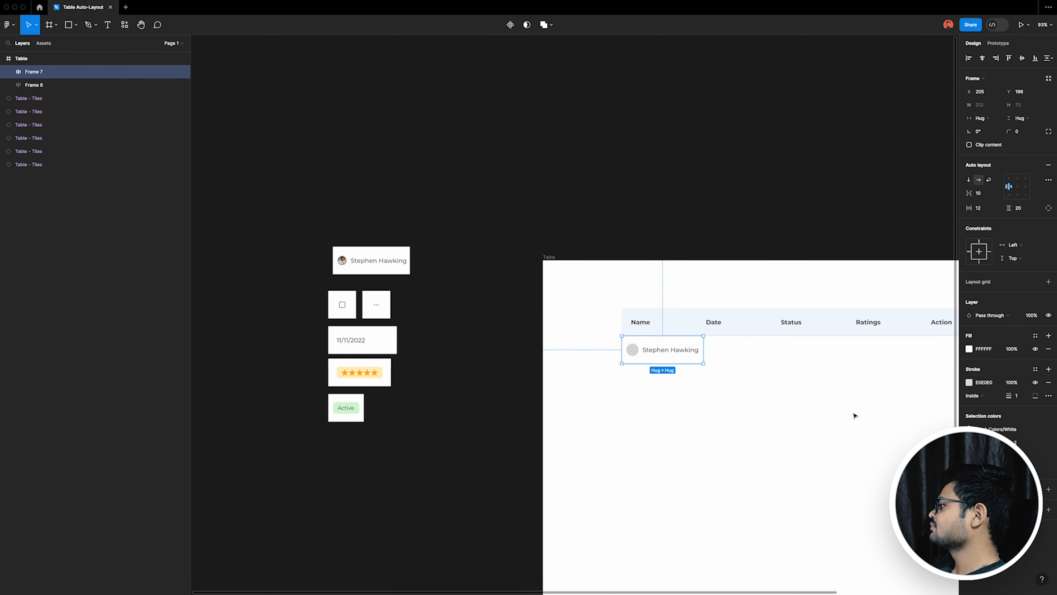
{"action": "scroll", "coordinate": [841, 395], "scroll_direction": "up", "scroll_amount": 4}
{"action": "scroll", "coordinate": [842, 395], "scroll_direction": "up", "scroll_amount": 1}
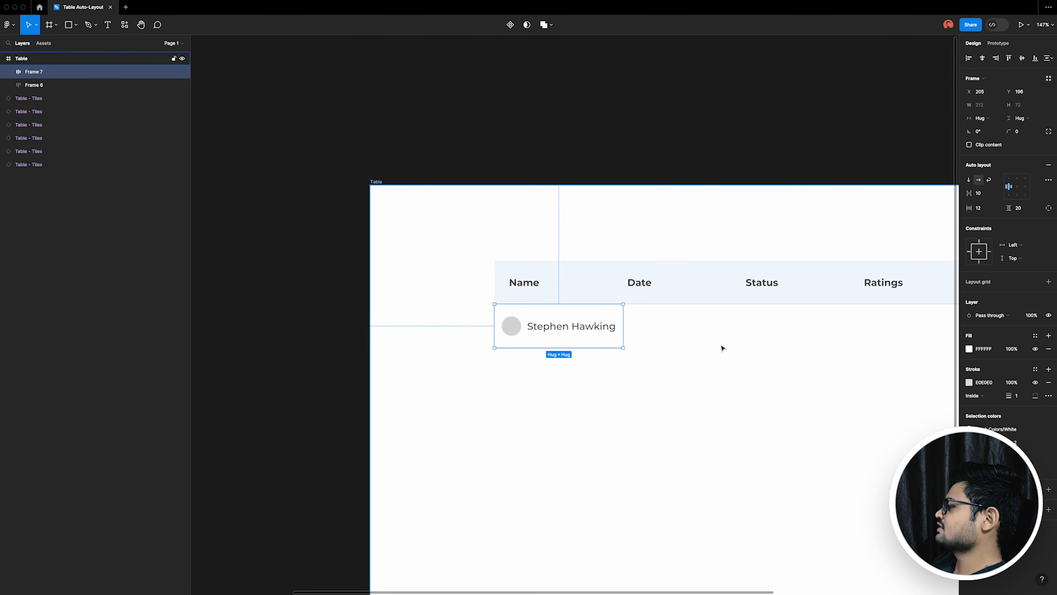
Step: Try switching the avatar tile's Type to Date and undo the change
{"action": "scroll", "coordinate": [722, 348], "scroll_direction": "down", "scroll_amount": 5}
{"action": "scroll", "coordinate": [532, 333], "scroll_direction": "up", "scroll_amount": 2}
{"action": "left_click", "coordinate": [479, 340]}
{"action": "left_click", "coordinate": [1024, 178]}
{"action": "left_click", "coordinate": [660, 186]}
{"action": "left_click", "coordinate": [481, 269]}
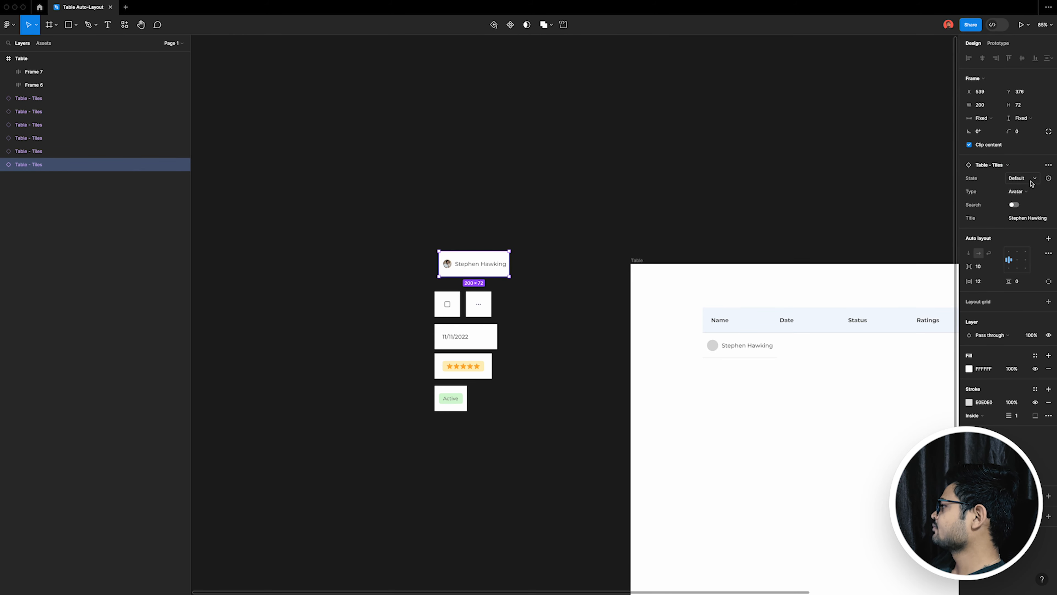
{"action": "left_click", "coordinate": [1020, 195]}
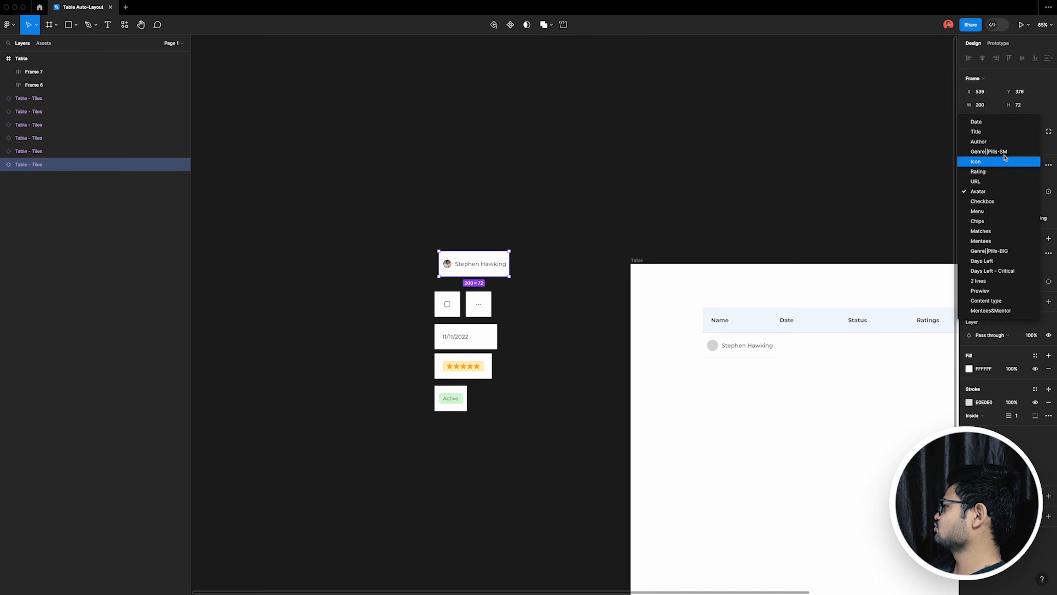
{"action": "left_click", "coordinate": [988, 124]}
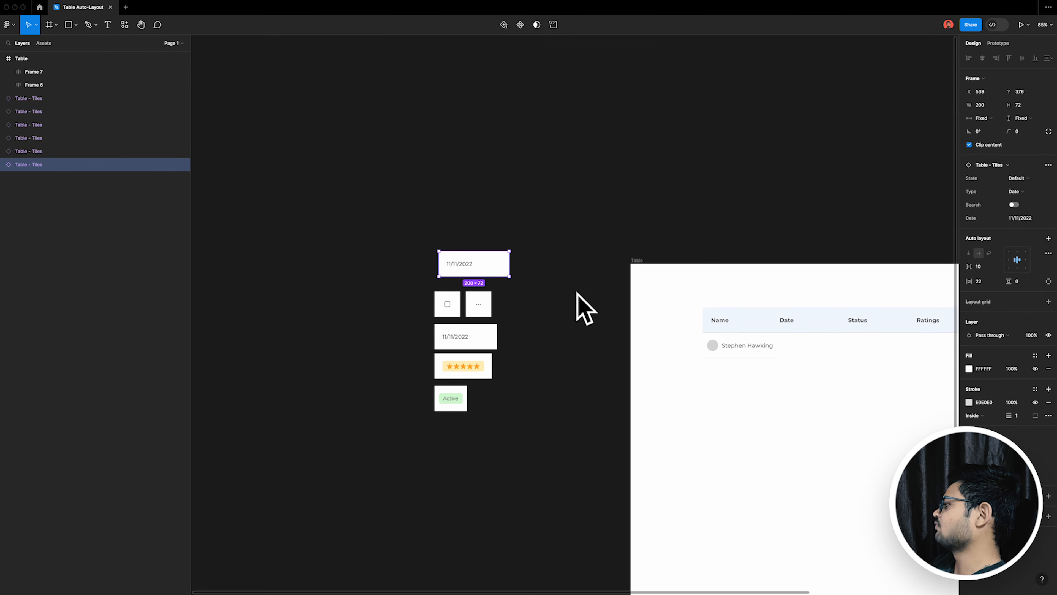
{"action": "key", "text": "super+z"}
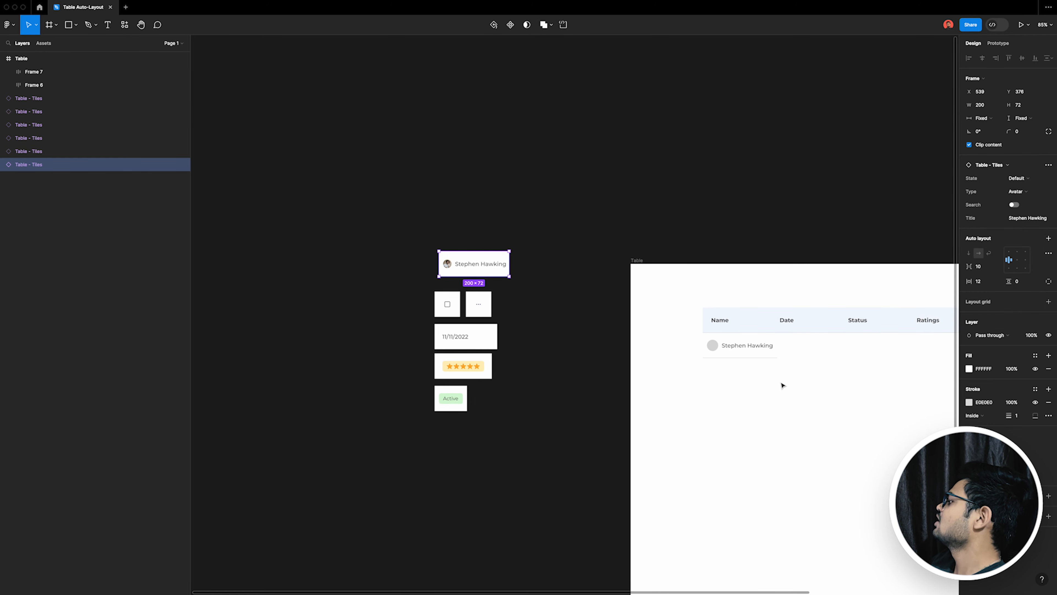
Step: Duplicate the name cell directly beside the original and delete the circle from the copy
{"action": "scroll", "coordinate": [793, 389], "scroll_direction": "right", "scroll_amount": 3}
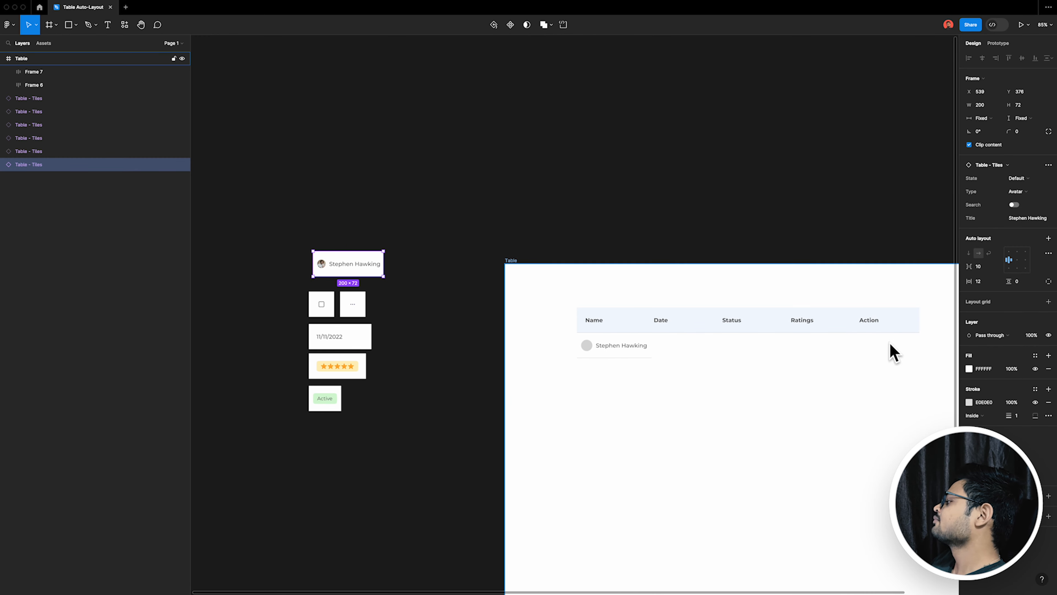
{"action": "scroll", "coordinate": [791, 390], "scroll_direction": "up", "scroll_amount": 3}
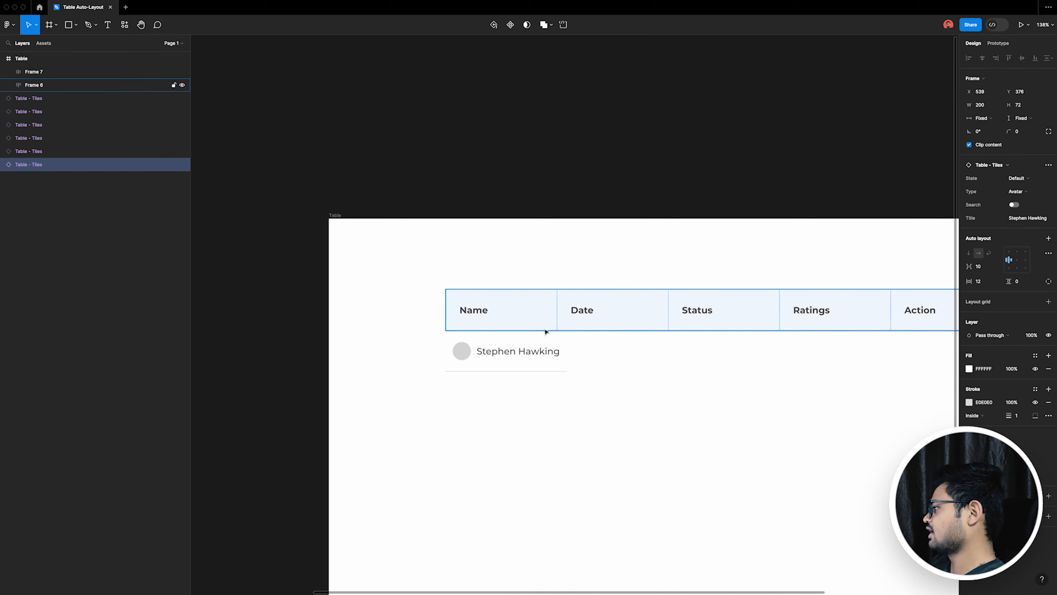
{"action": "left_click_drag", "start_coordinate": [519, 359], "coordinate": [615, 358]}
{"action": "scroll", "coordinate": [616, 357], "scroll_direction": "down", "scroll_amount": 3}
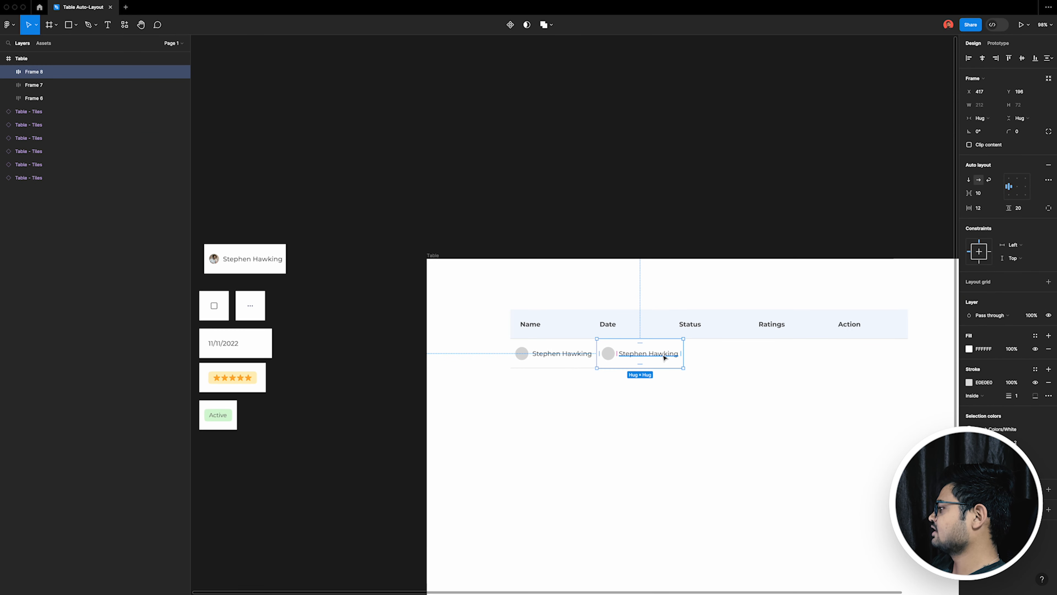
{"action": "double_click", "coordinate": [611, 358]}
{"action": "key", "text": "Delete"}
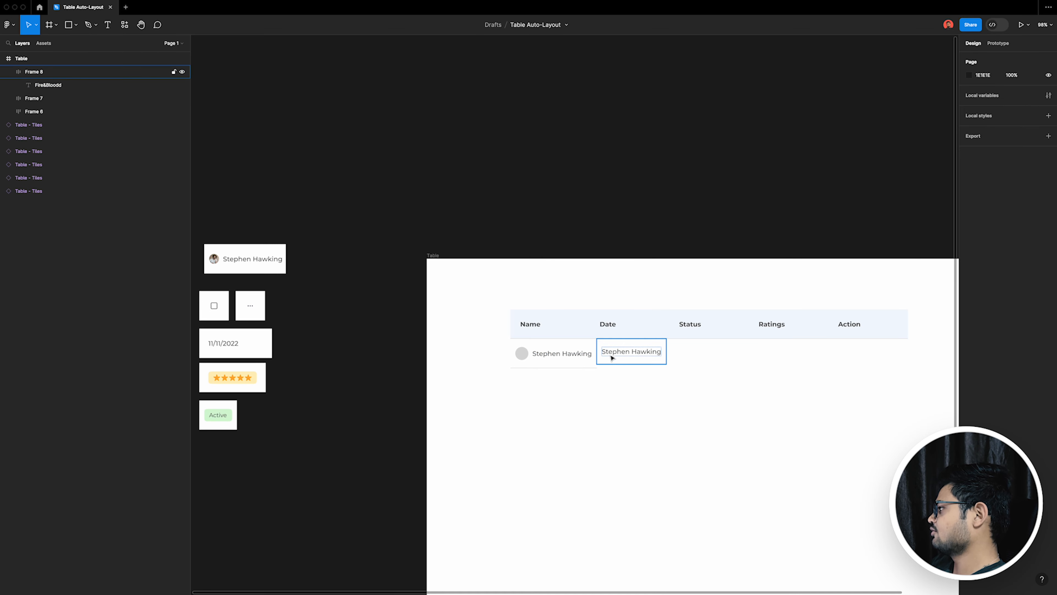
Step: Set the height of both row cells to 72
{"action": "scroll", "coordinate": [611, 357], "scroll_direction": "up", "scroll_amount": 3}
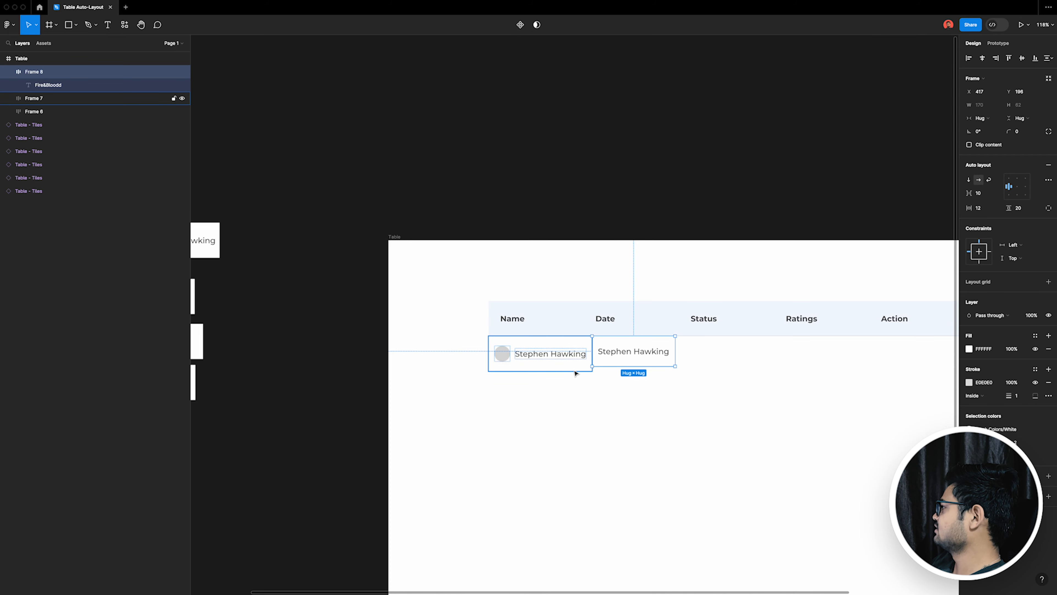
{"action": "left_click", "coordinate": [599, 362], "text": "shift"}
{"action": "left_click", "coordinate": [1025, 105]}
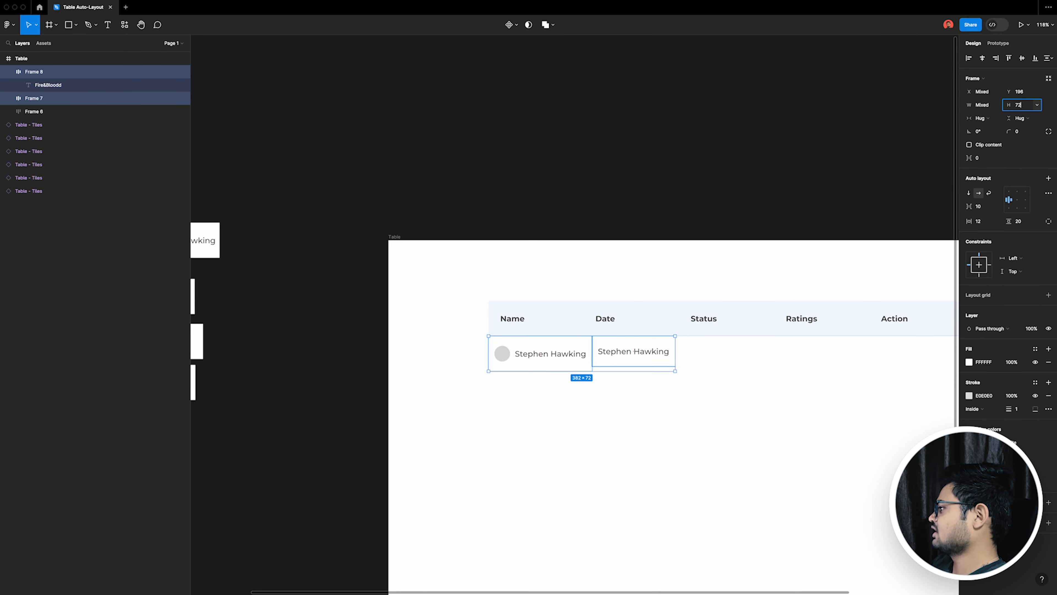
{"action": "type", "text": "72"}
{"action": "key", "text": "Return"}
{"action": "left_click", "coordinate": [663, 416]}
Step: Change the second cell's text to 11/04/2023 and duplicate that cell beneath the Status heading
{"action": "scroll", "coordinate": [616, 352], "scroll_direction": "up", "scroll_amount": 5}
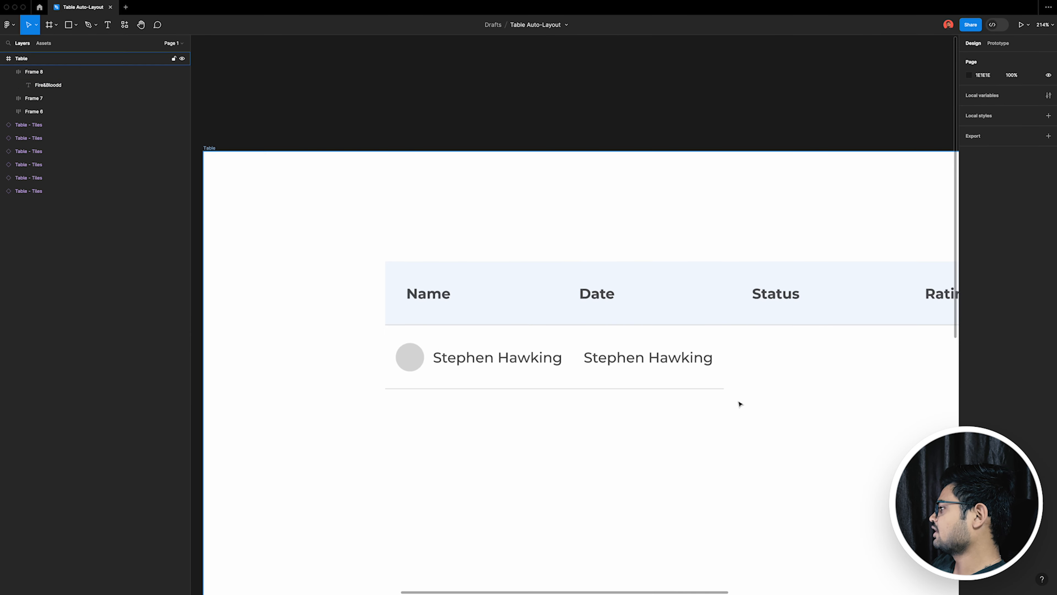
{"action": "left_click", "coordinate": [648, 362]}
{"action": "double_click", "coordinate": [647, 362]}
{"action": "type", "text": "11/04/2023"}
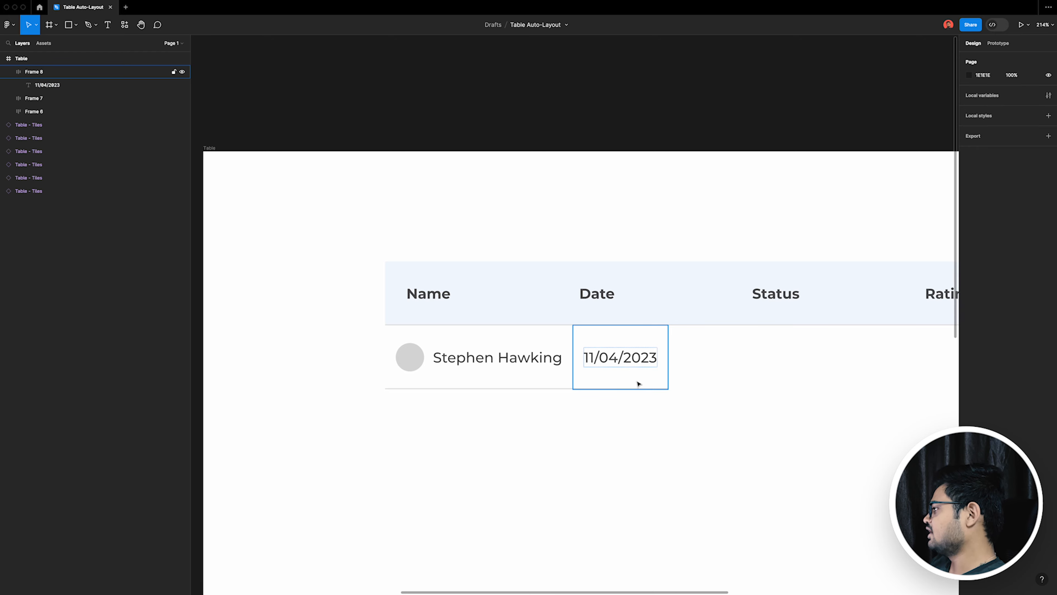
{"action": "left_click_drag", "start_coordinate": [637, 380], "coordinate": [780, 368], "text": "alt"}
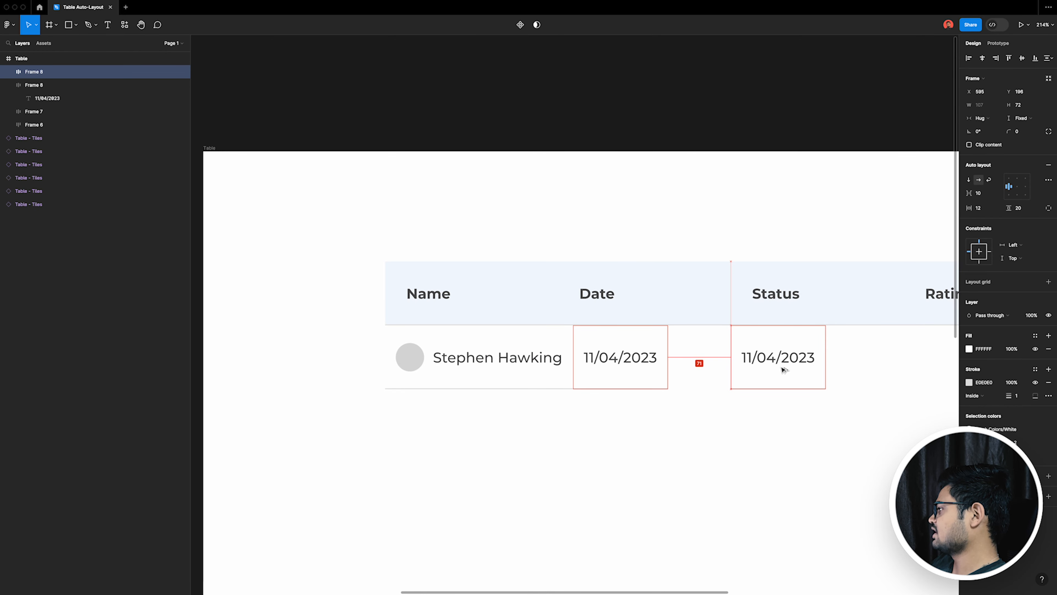
Step: Copy the green Active pill from the sample tiles into the cell under Status and delete that cell's date text
{"action": "scroll", "coordinate": [780, 368], "scroll_direction": "down", "scroll_amount": 5, "text": "ctrl"}
{"action": "left_click", "coordinate": [362, 426]}
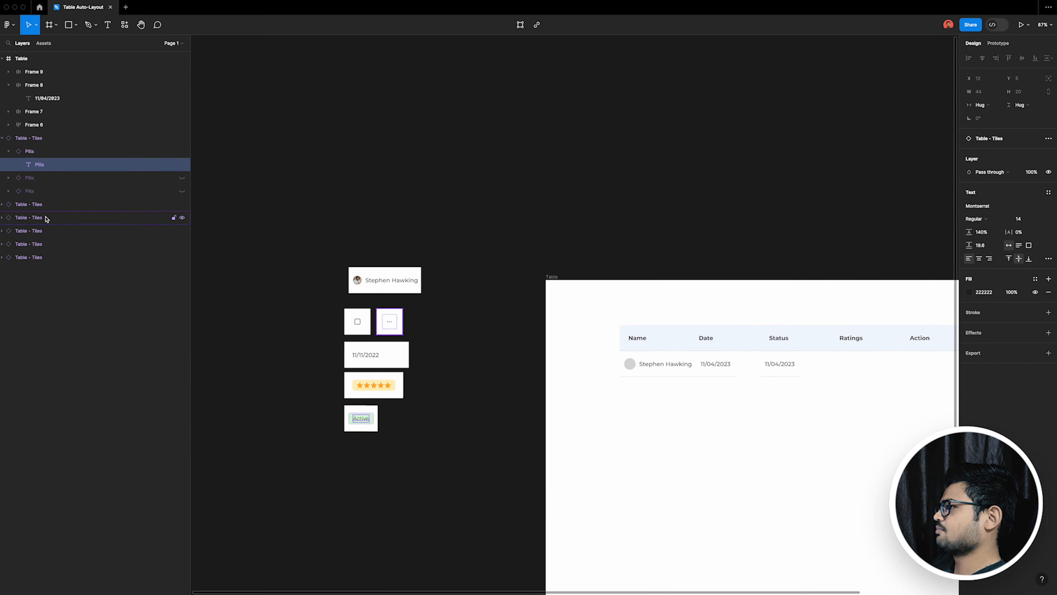
{"action": "double_click", "coordinate": [361, 418]}
{"action": "scroll", "coordinate": [861, 382], "scroll_direction": "up", "scroll_amount": 5, "text": "ctrl"}
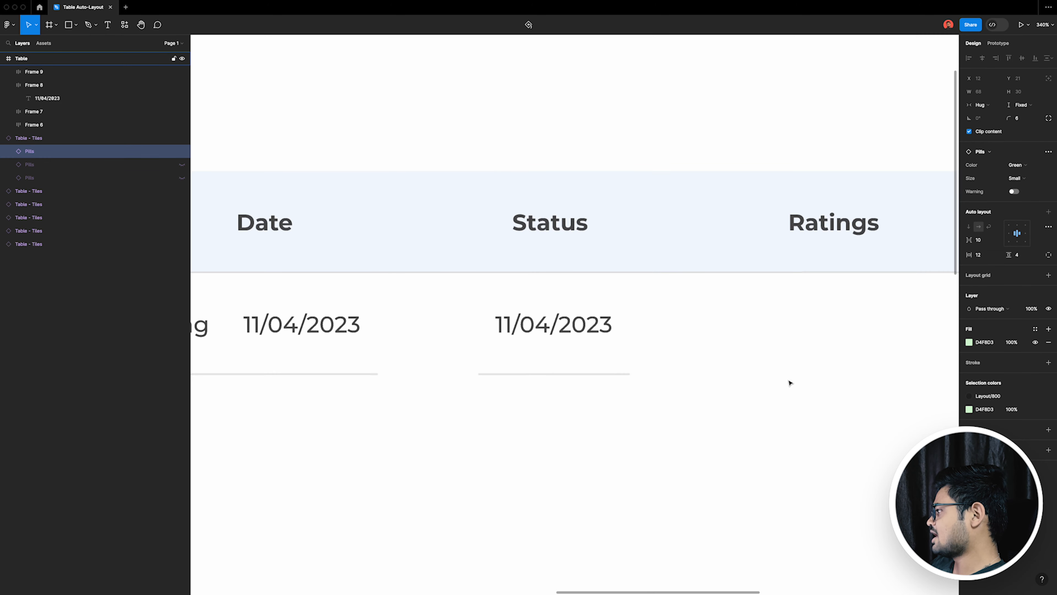
{"action": "left_click", "coordinate": [557, 325]}
{"action": "key", "text": "super+v"}
{"action": "left_click", "coordinate": [579, 329]}
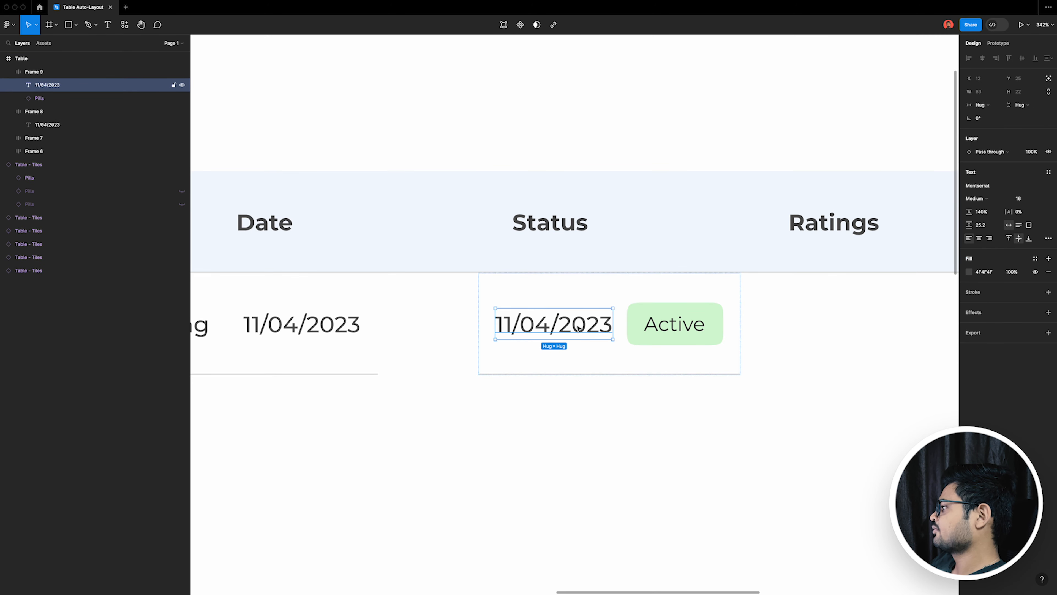
{"action": "key", "text": "Delete"}
Step: Duplicate the status cell beneath the Ratings heading and replace its pill with the five-star rating copied from the sample tiles
{"action": "scroll", "coordinate": [587, 354], "scroll_direction": "down", "scroll_amount": 5, "text": "ctrl"}
{"action": "left_click_drag", "start_coordinate": [592, 368], "coordinate": [707, 367], "text": "alt"}
{"action": "scroll", "coordinate": [710, 374], "scroll_direction": "down", "scroll_amount": 4}
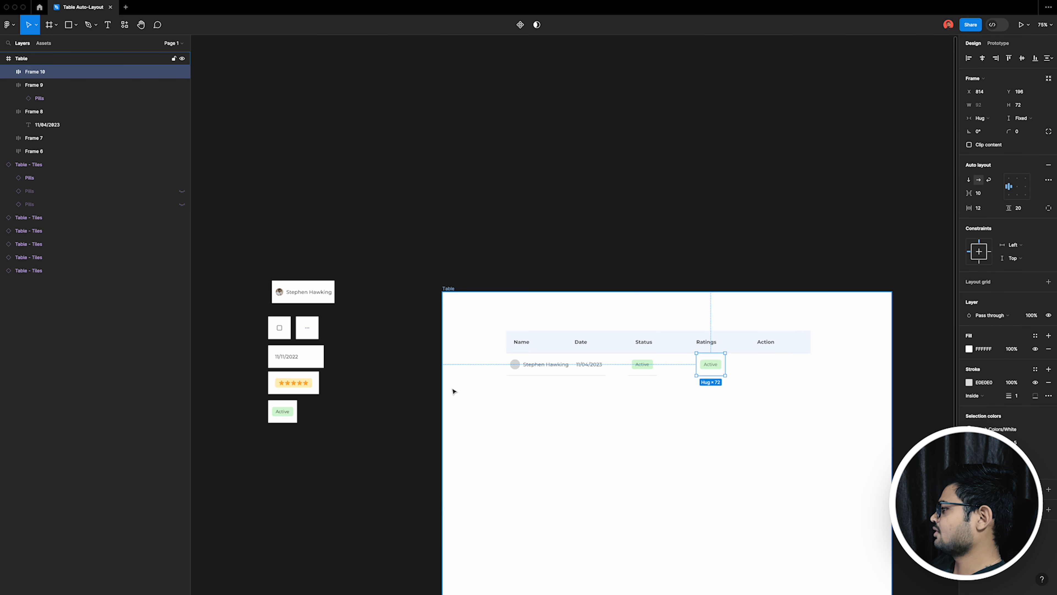
{"action": "left_click", "coordinate": [306, 391]}
{"action": "scroll", "coordinate": [725, 381], "scroll_direction": "up", "scroll_amount": 10, "text": "ctrl"}
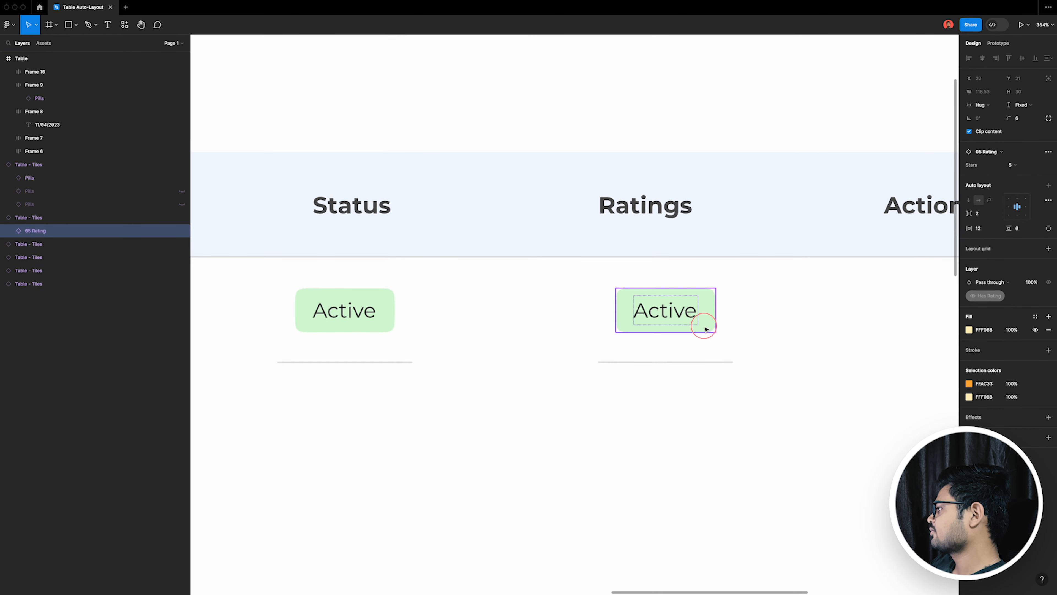
{"action": "left_click", "coordinate": [707, 329]}
{"action": "key", "text": "ctrl+v"}
{"action": "left_click", "coordinate": [692, 325]}
{"action": "key", "text": "Delete"}
Step: Copy the Action Icons component from inside the menu dots sample tile
{"action": "scroll", "coordinate": [702, 353], "scroll_direction": "down", "scroll_amount": 2, "text": "ctrl"}
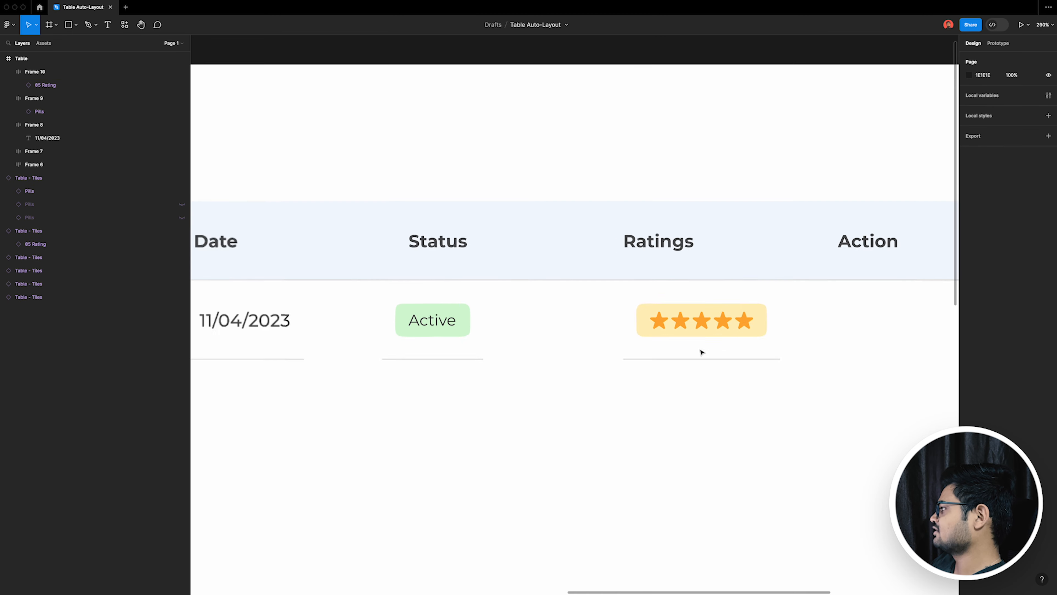
{"action": "scroll", "coordinate": [703, 352], "scroll_direction": "down", "scroll_amount": 6}
{"action": "left_click", "coordinate": [361, 377]}
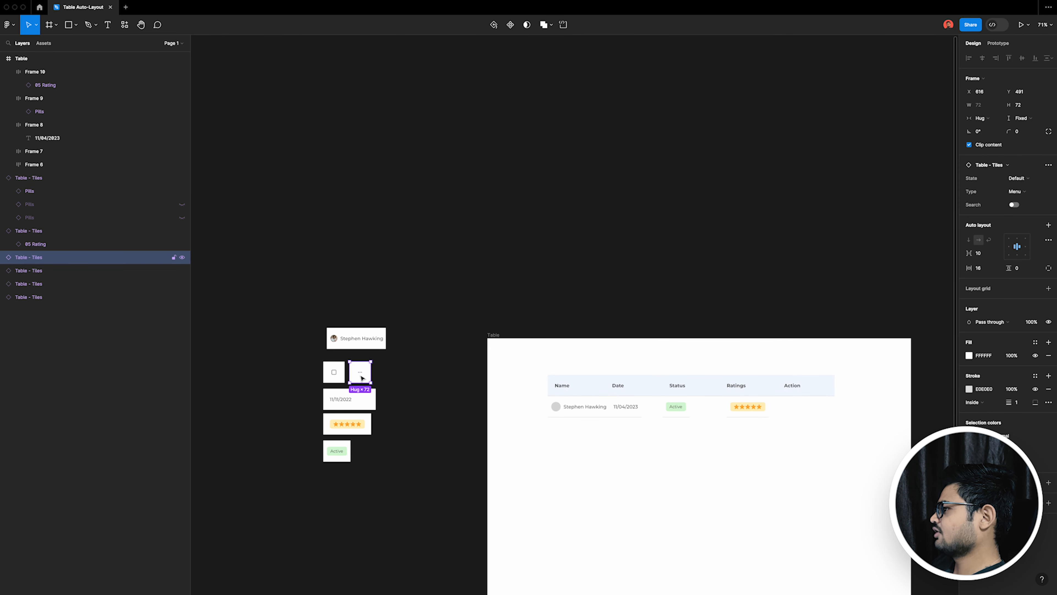
{"action": "double_click", "coordinate": [361, 377]}
{"action": "scroll", "coordinate": [362, 377], "scroll_direction": "up", "scroll_amount": 1}
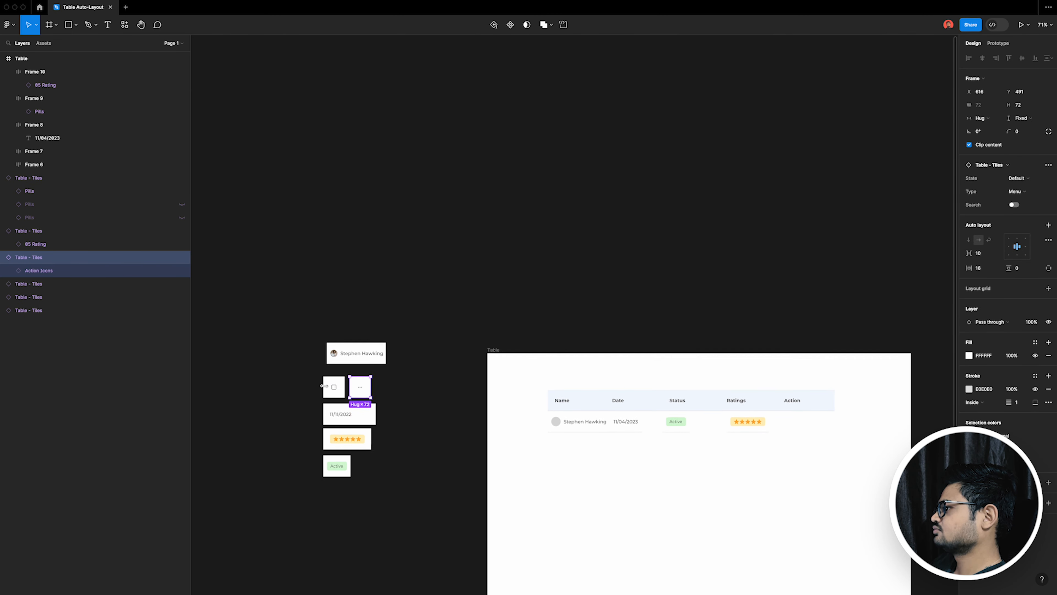
{"action": "left_click", "coordinate": [9, 270]}
{"action": "left_click", "coordinate": [38, 284]}
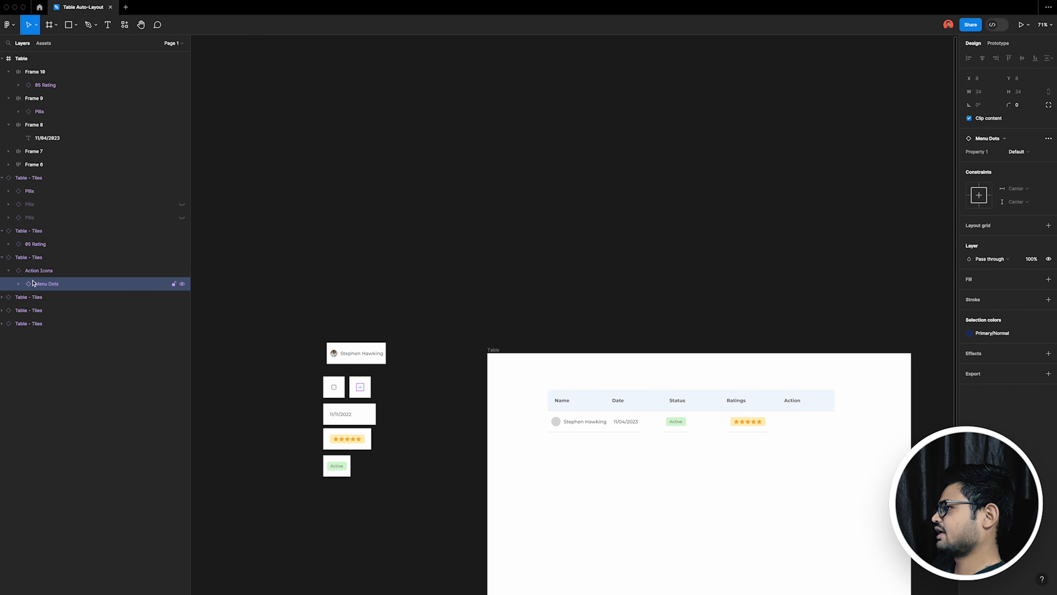
{"action": "left_click", "coordinate": [9, 273]}
Step: Duplicate the ratings cell beneath the Action heading, paste the menu dots icon into it and delete the stars
{"action": "scroll", "coordinate": [774, 446], "scroll_direction": "up", "scroll_amount": 6}
{"action": "left_click", "coordinate": [625, 339]}
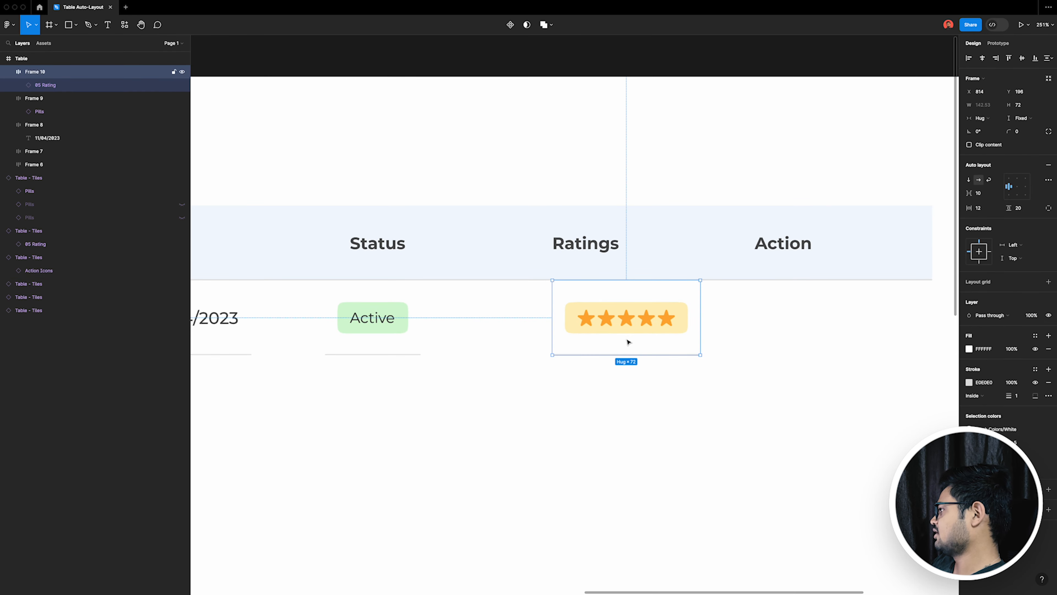
{"action": "left_click_drag", "start_coordinate": [626, 340], "coordinate": [808, 338]}
{"action": "double_click", "coordinate": [813, 323]}
{"action": "key", "text": "super+v"}
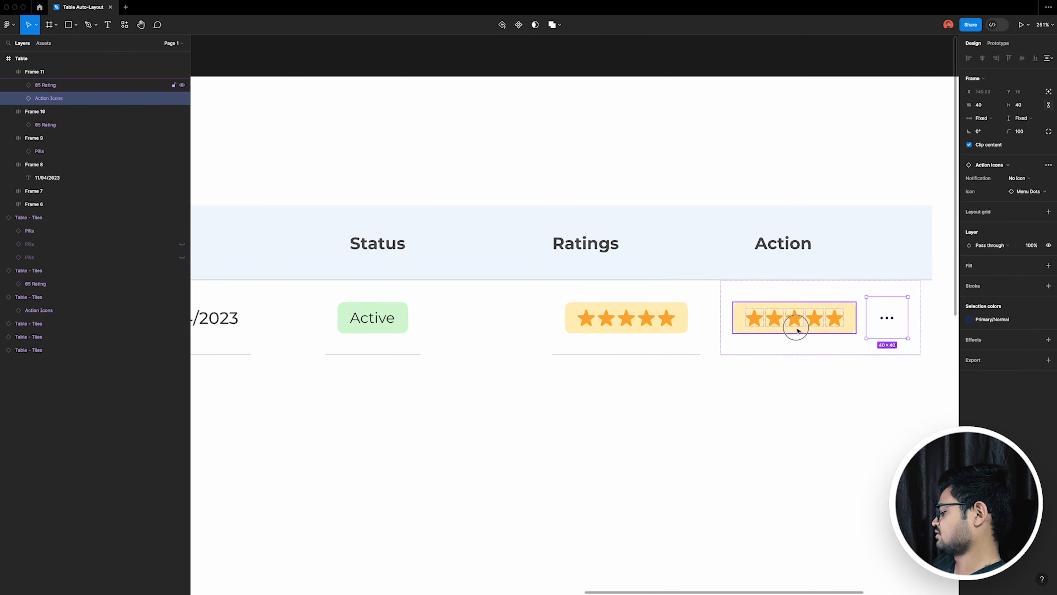
{"action": "left_click", "coordinate": [798, 329]}
{"action": "key", "text": "Delete"}
Step: Examine how the widths of the body cells line up with the header cells above them
{"action": "scroll", "coordinate": [797, 331], "scroll_direction": "down", "scroll_amount": 8}
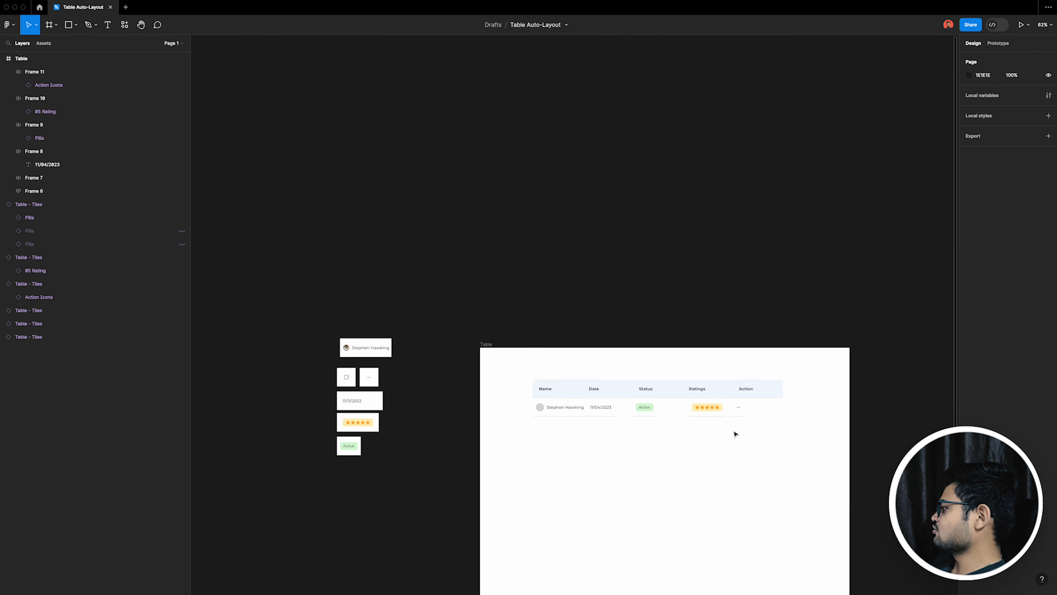
{"action": "scroll", "coordinate": [651, 432], "scroll_direction": "up", "scroll_amount": 4}
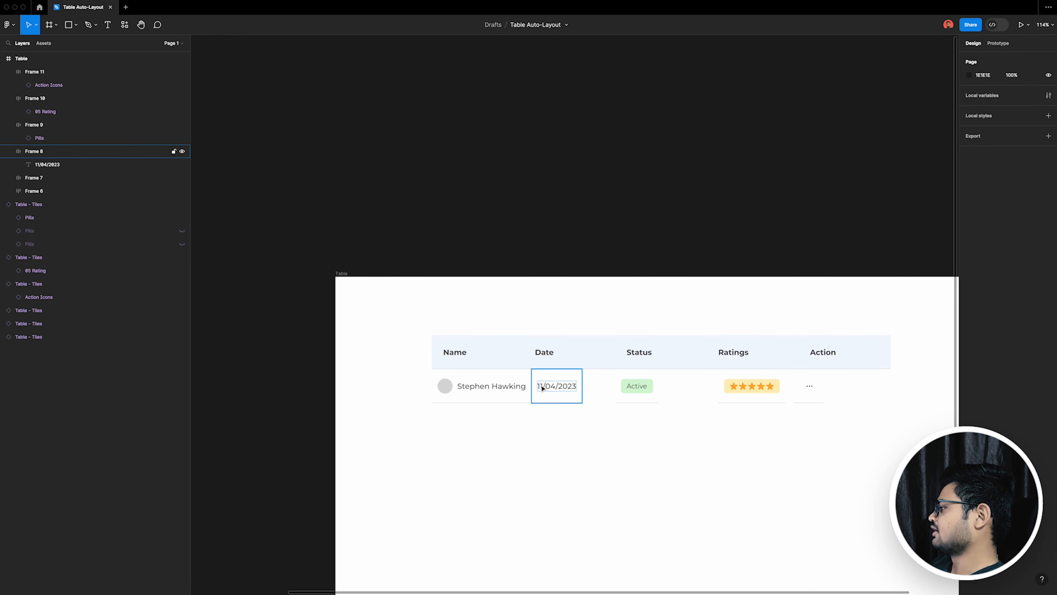
{"action": "scroll", "coordinate": [532, 416], "scroll_direction": "up", "scroll_amount": 2}
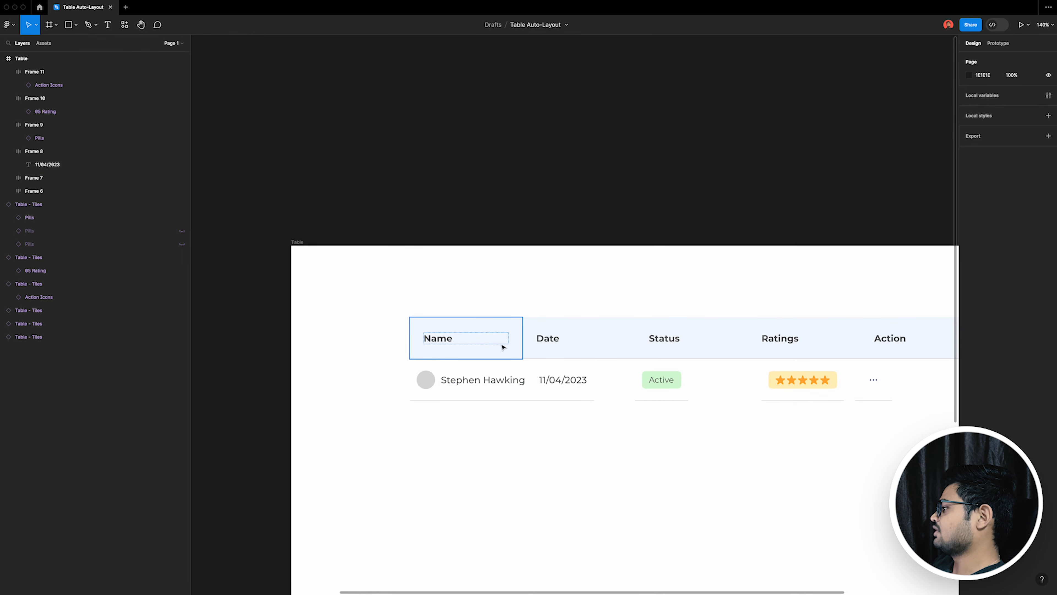
{"action": "scroll", "coordinate": [254, 330], "scroll_direction": "down", "scroll_amount": 2}
{"action": "scroll", "coordinate": [510, 371], "scroll_direction": "up", "scroll_amount": 3}
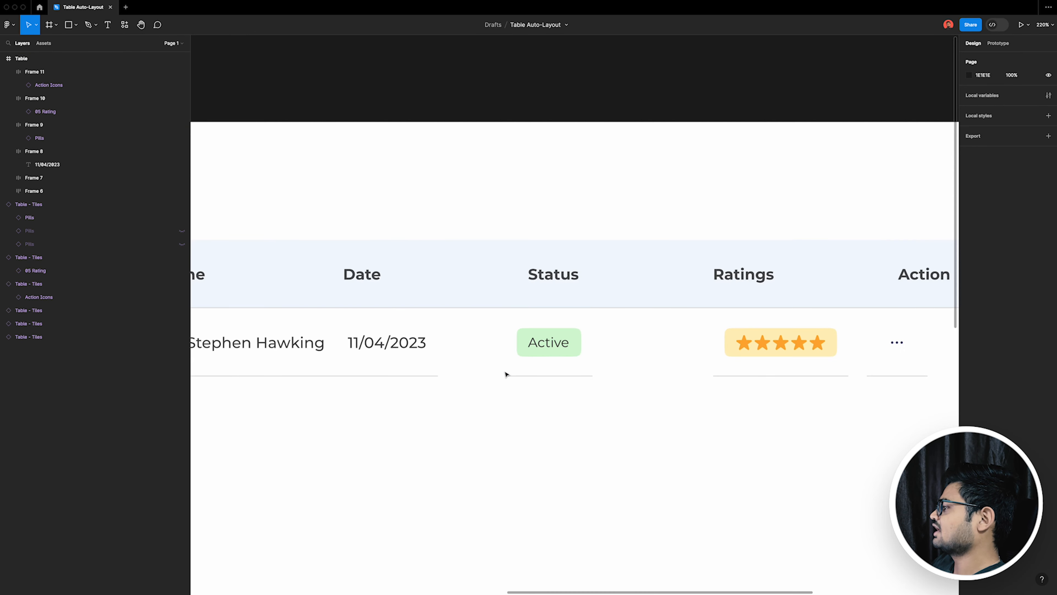
{"action": "scroll", "coordinate": [250, 354], "scroll_direction": "down", "scroll_amount": 2}
{"action": "scroll", "coordinate": [335, 368], "scroll_direction": "up", "scroll_amount": 3}
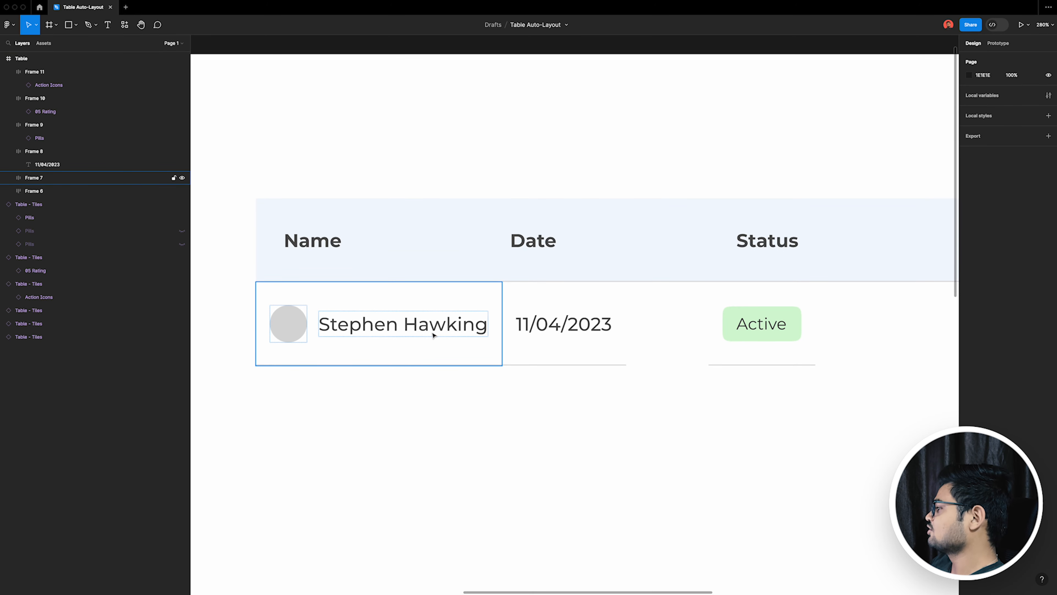
{"action": "scroll", "coordinate": [424, 329], "scroll_direction": "down", "scroll_amount": 1}
{"action": "left_click", "coordinate": [424, 329], "text": "super"}
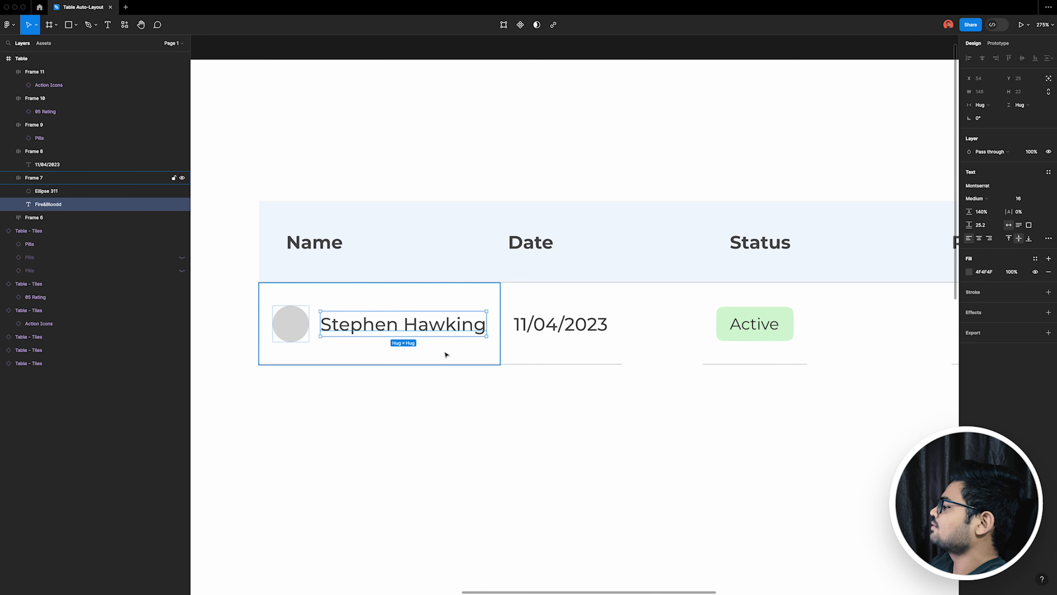
{"action": "left_click", "coordinate": [493, 353]}
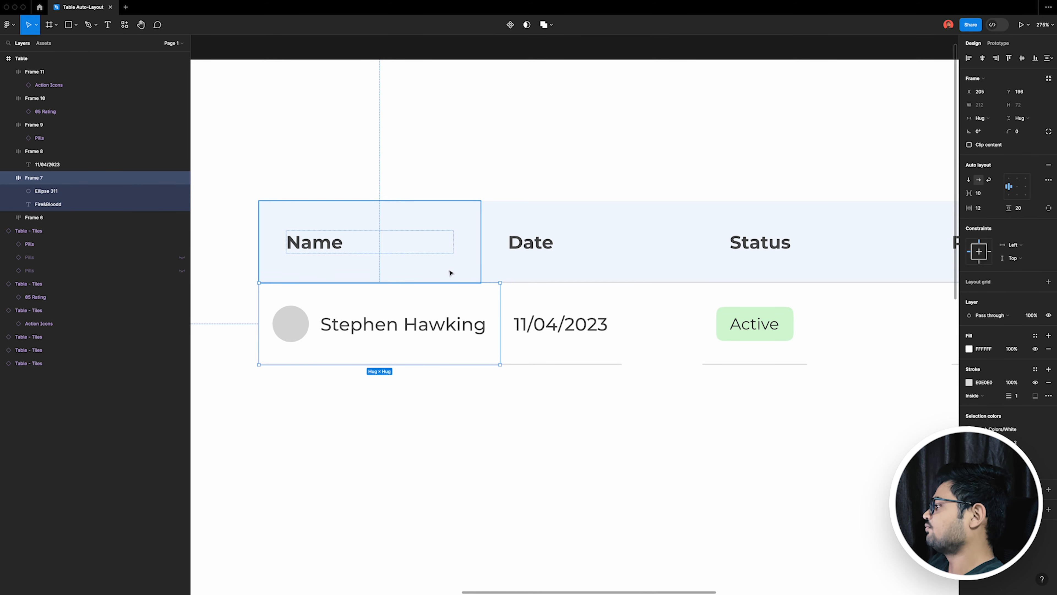
{"action": "left_click", "coordinate": [437, 392]}
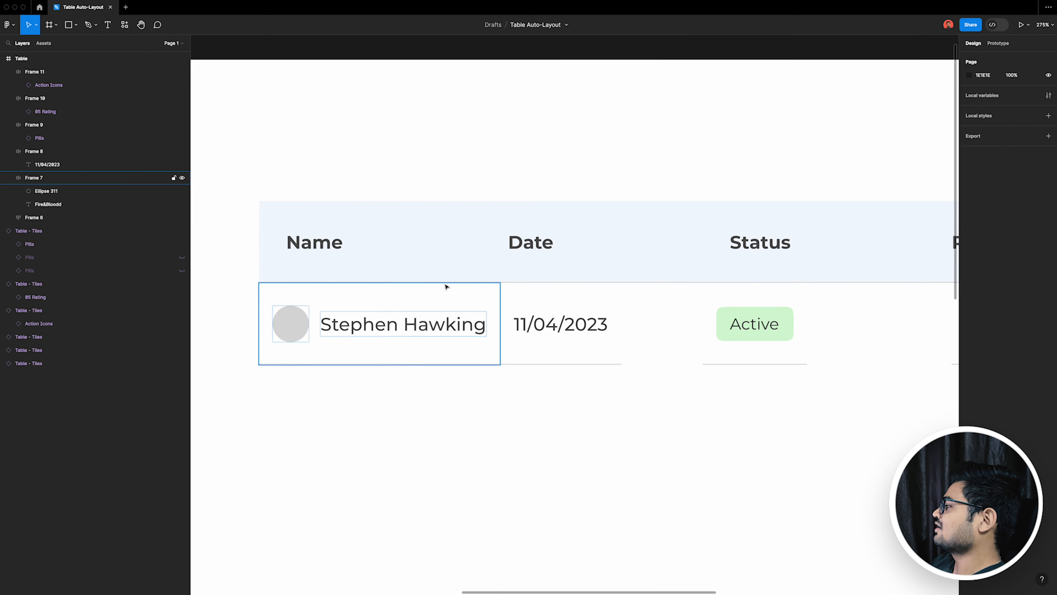
{"action": "scroll", "coordinate": [445, 279], "scroll_direction": "down", "scroll_amount": 5}
{"action": "left_click", "coordinate": [474, 270], "text": "super"}
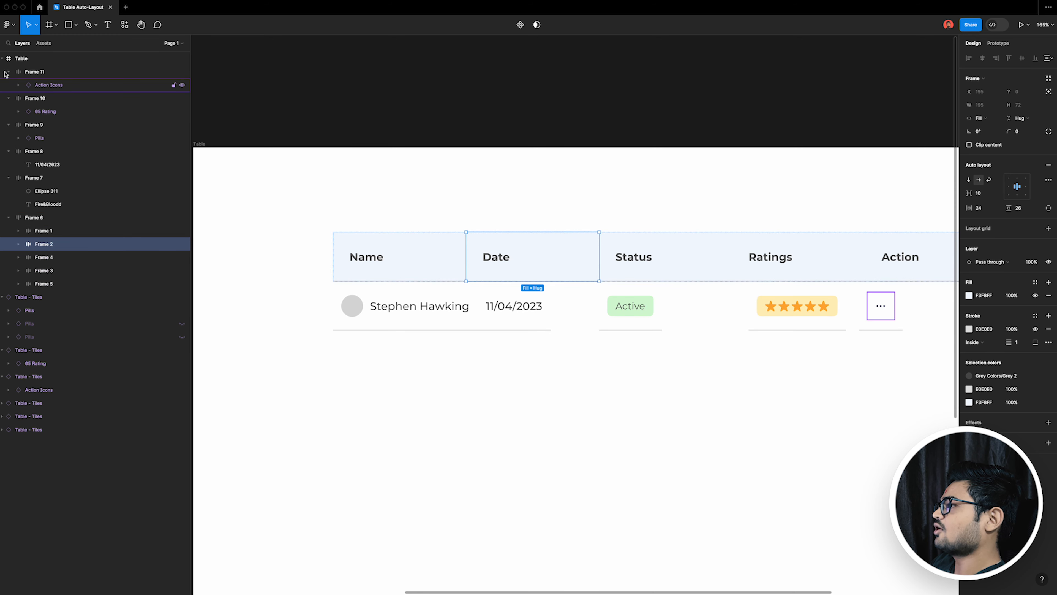
{"action": "left_click", "coordinate": [2, 59]}
{"action": "left_click", "coordinate": [21, 60]}
{"action": "left_click", "coordinate": [461, 265]}
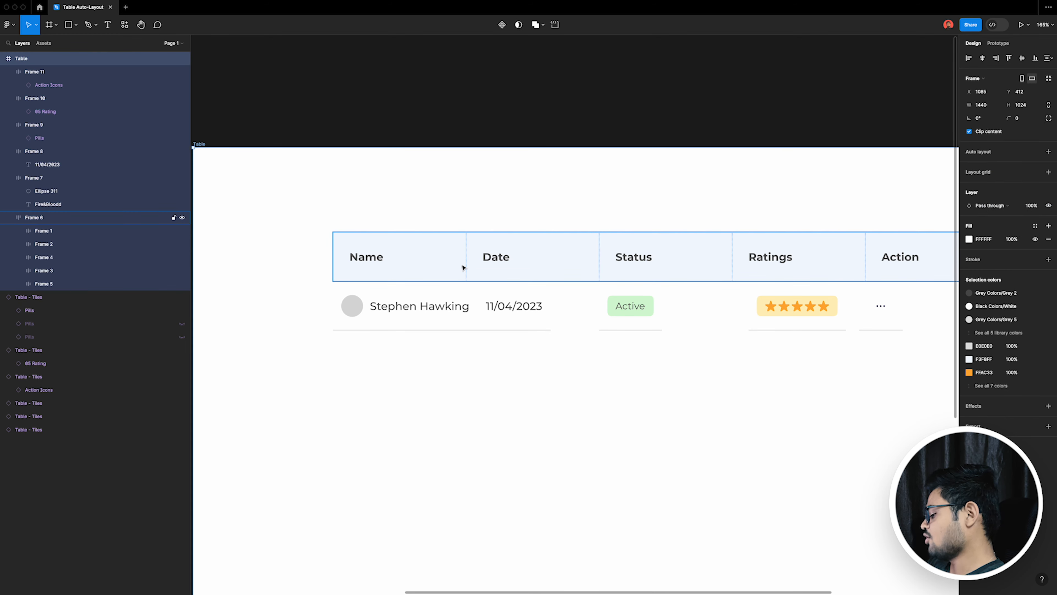
{"action": "left_click", "coordinate": [463, 267]}
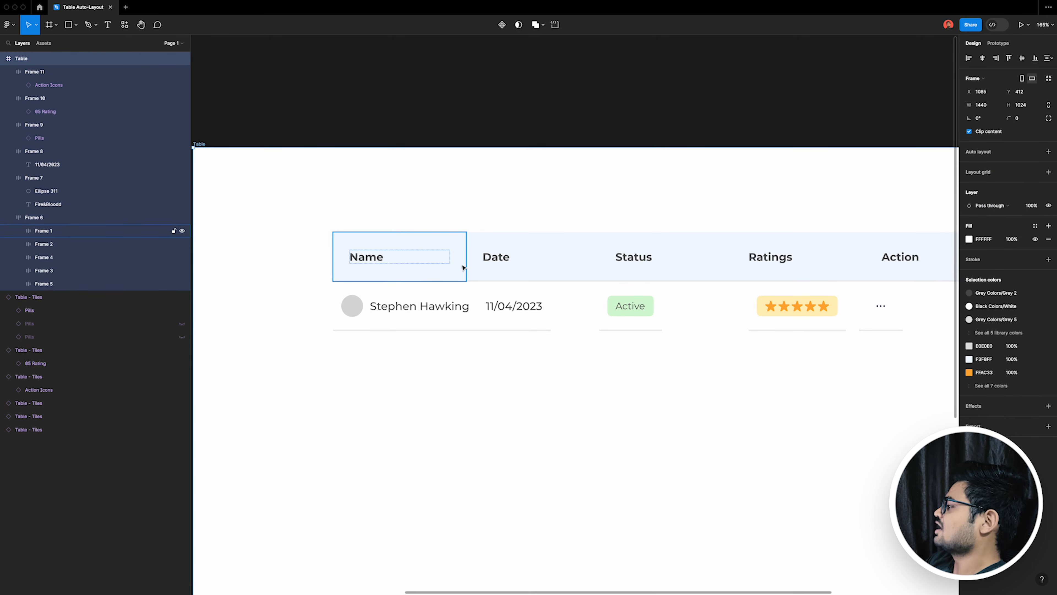
{"action": "key", "text": "super+shift+g"}
{"action": "key", "text": "super+z"}
{"action": "key", "text": "super+z"}
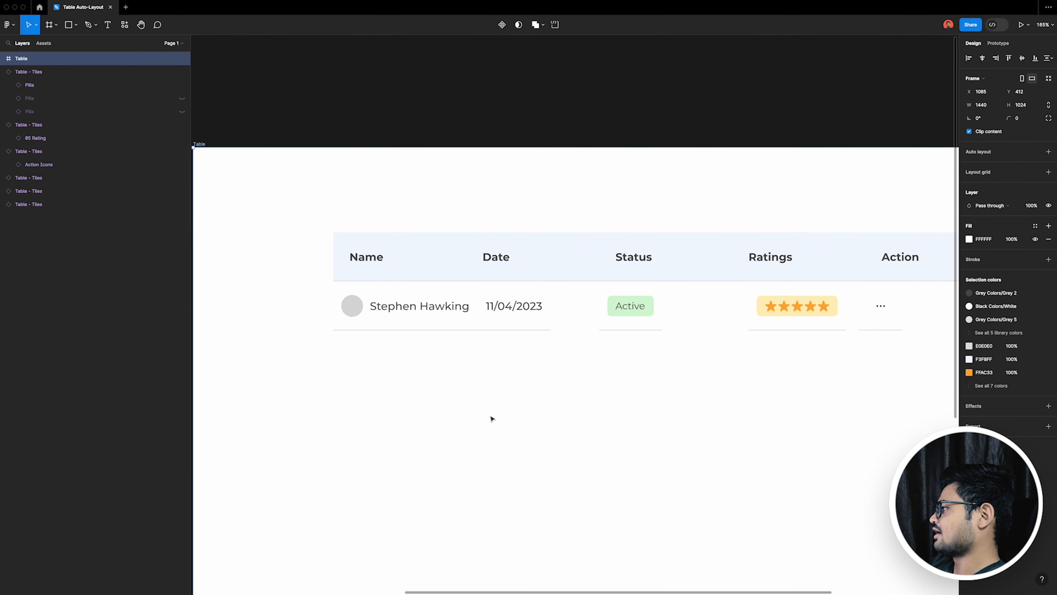
Step: Ungroup the header row frame into its five separate header cells
{"action": "left_click", "coordinate": [446, 259]}
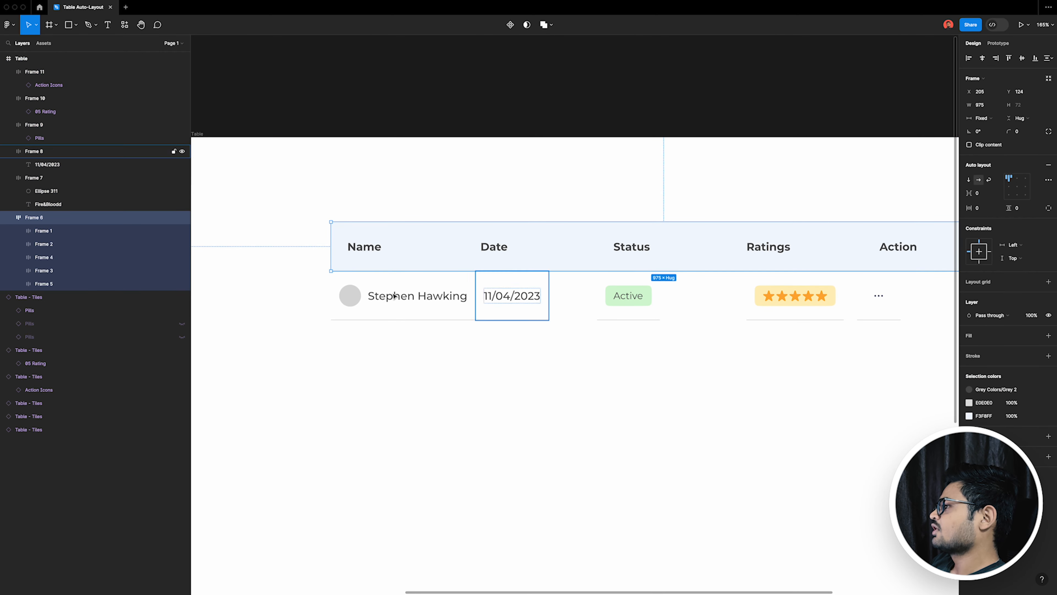
{"action": "left_click", "coordinate": [11, 218]}
{"action": "key", "text": "super+shift+g"}
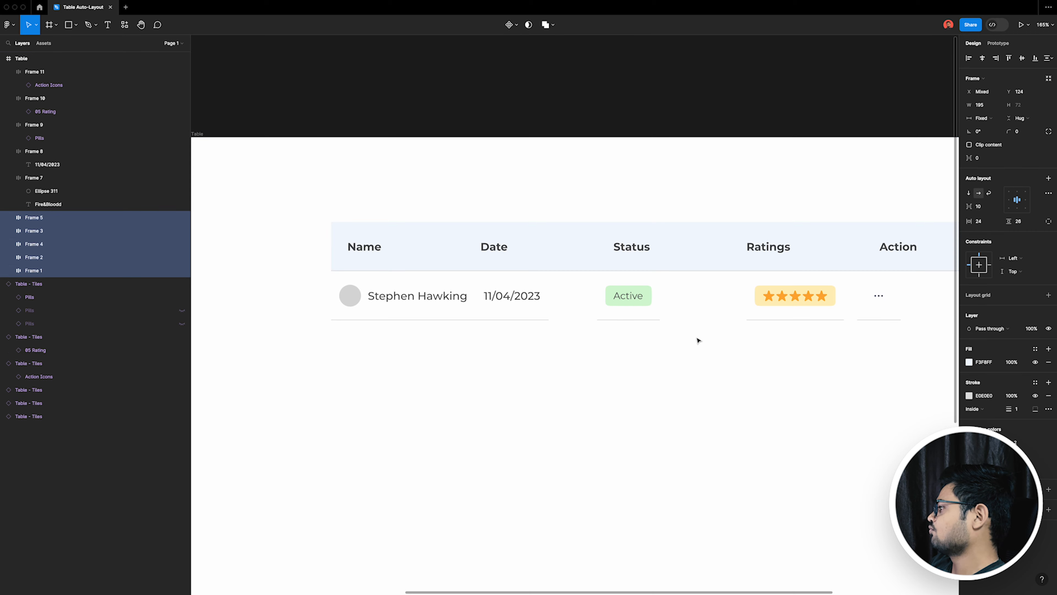
{"action": "left_click", "coordinate": [413, 295]}
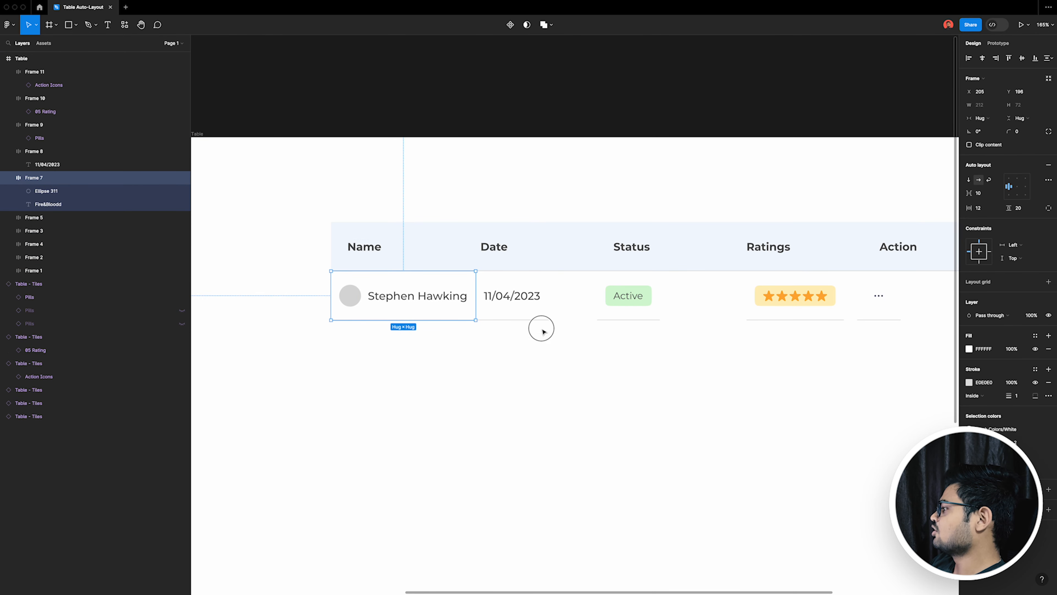
{"action": "left_click_drag", "start_coordinate": [542, 329], "coordinate": [512, 255]}
{"action": "left_click_drag", "start_coordinate": [713, 359], "coordinate": [665, 255]}
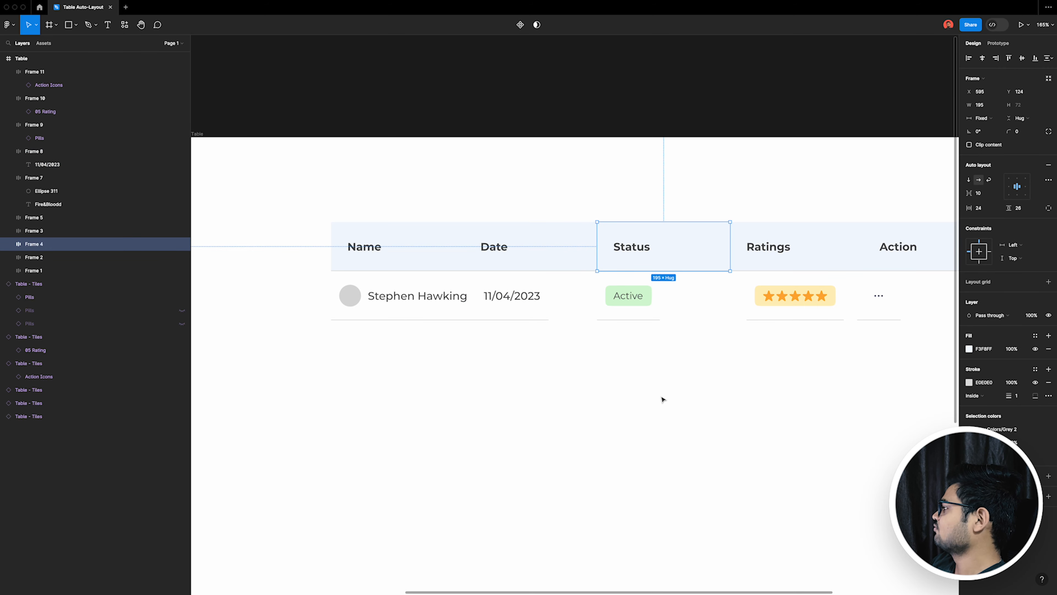
{"action": "left_click_drag", "start_coordinate": [663, 385], "coordinate": [639, 246]}
{"action": "left_click_drag", "start_coordinate": [779, 343], "coordinate": [769, 260]}
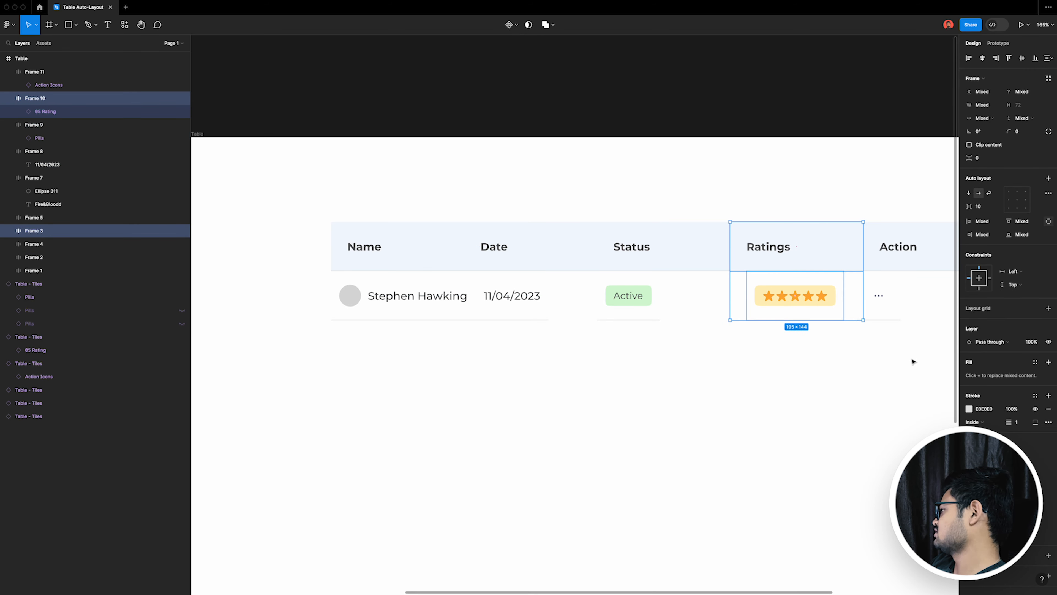
{"action": "left_click_drag", "start_coordinate": [912, 354], "coordinate": [898, 245]}
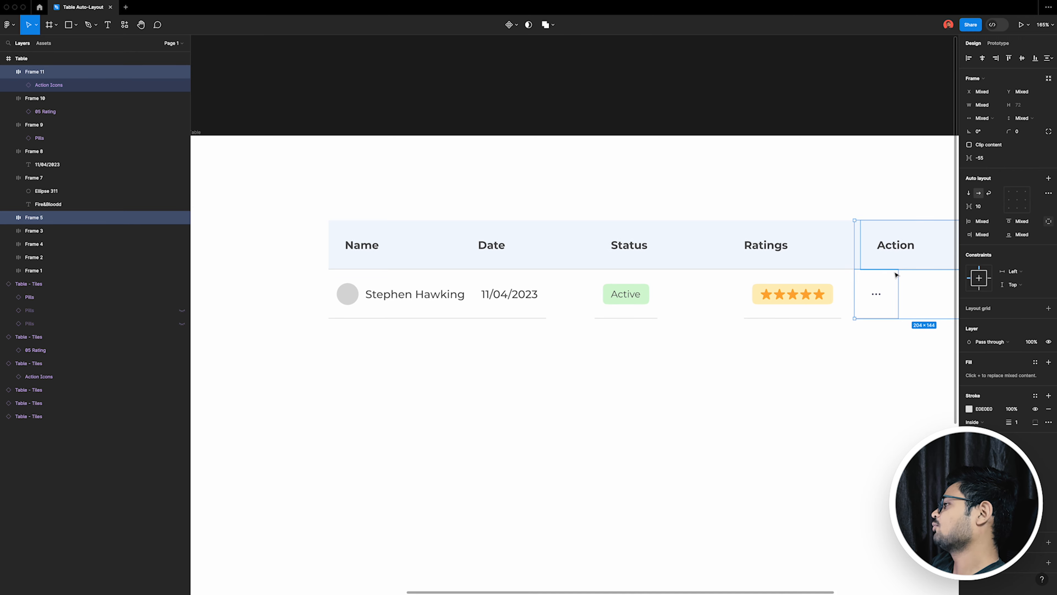
{"action": "left_click_drag", "start_coordinate": [277, 192], "coordinate": [905, 252]}
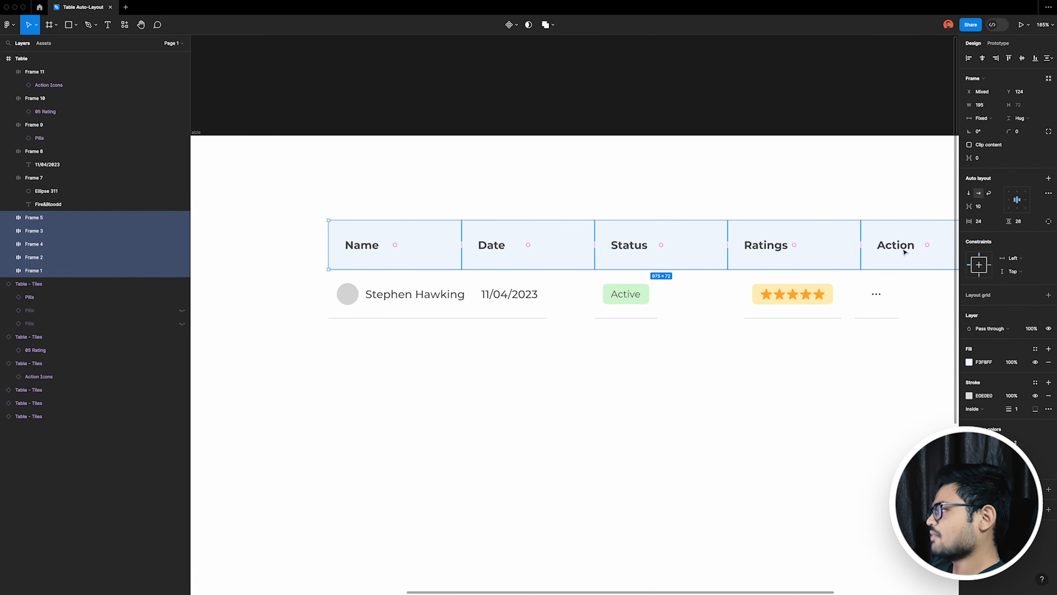
Step: Wrap each header cell and the body cell below it in its own auto layout for Name, Date, Status, Ratings and Action
{"action": "left_click_drag", "start_coordinate": [392, 368], "coordinate": [395, 252]}
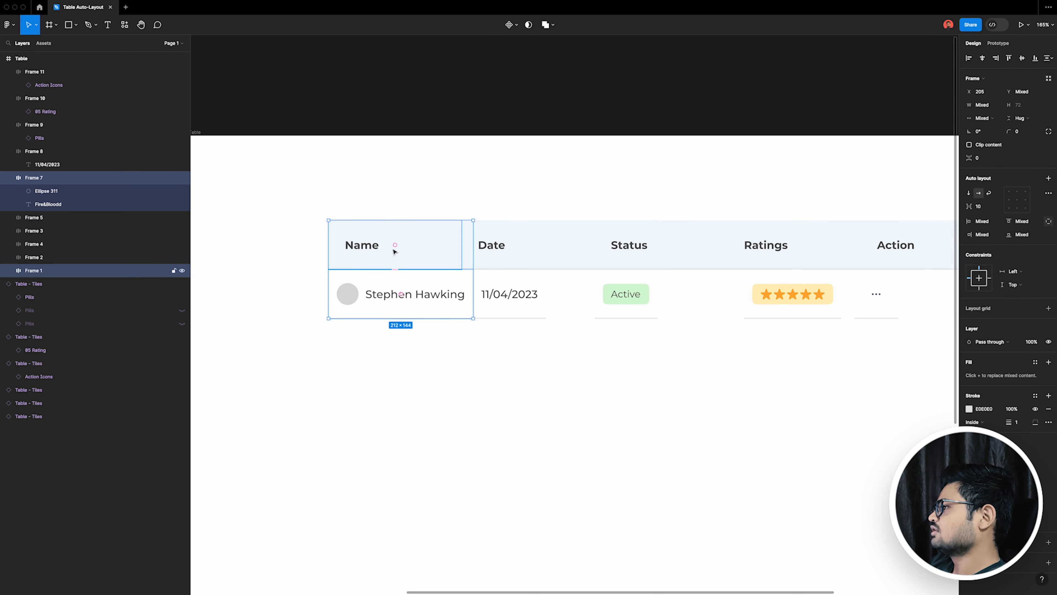
{"action": "key", "text": "shift+a"}
{"action": "left_click_drag", "start_coordinate": [525, 359], "coordinate": [527, 245]}
{"action": "key", "text": "shift+a"}
{"action": "left_click_drag", "start_coordinate": [675, 364], "coordinate": [643, 215]}
{"action": "key", "text": "shift+a"}
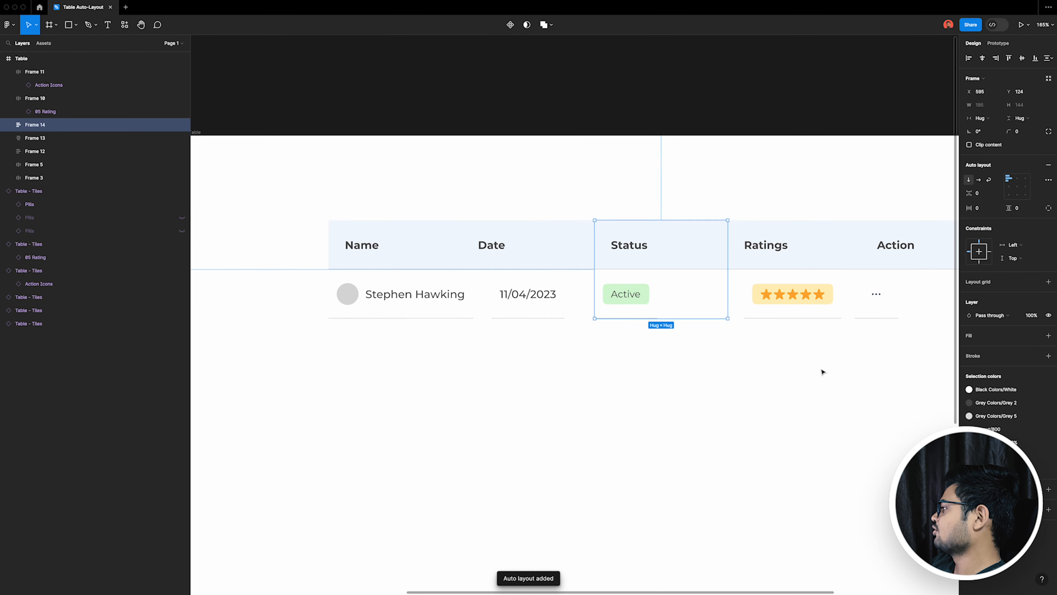
{"action": "left_click_drag", "start_coordinate": [814, 363], "coordinate": [765, 233]}
{"action": "key", "text": "shift+a"}
{"action": "left_click_drag", "start_coordinate": [906, 367], "coordinate": [876, 229]}
{"action": "key", "text": "shift+a"}
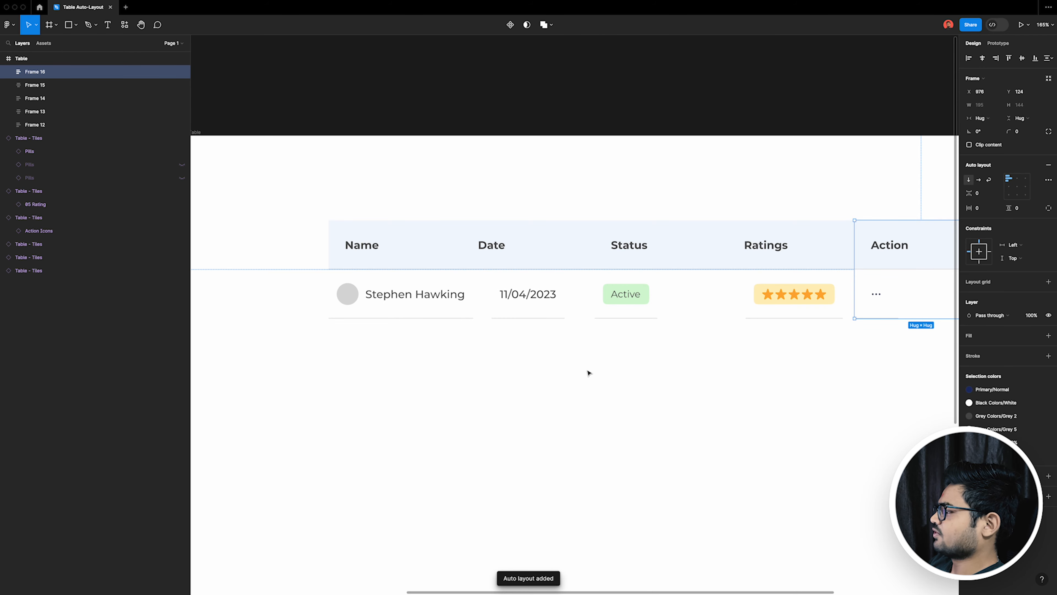
Step: Set the width of the Name column's header cell and body cell to Fill container
{"action": "scroll", "coordinate": [588, 372], "scroll_direction": "right", "scroll_amount": 3}
{"action": "left_click", "coordinate": [399, 254]}
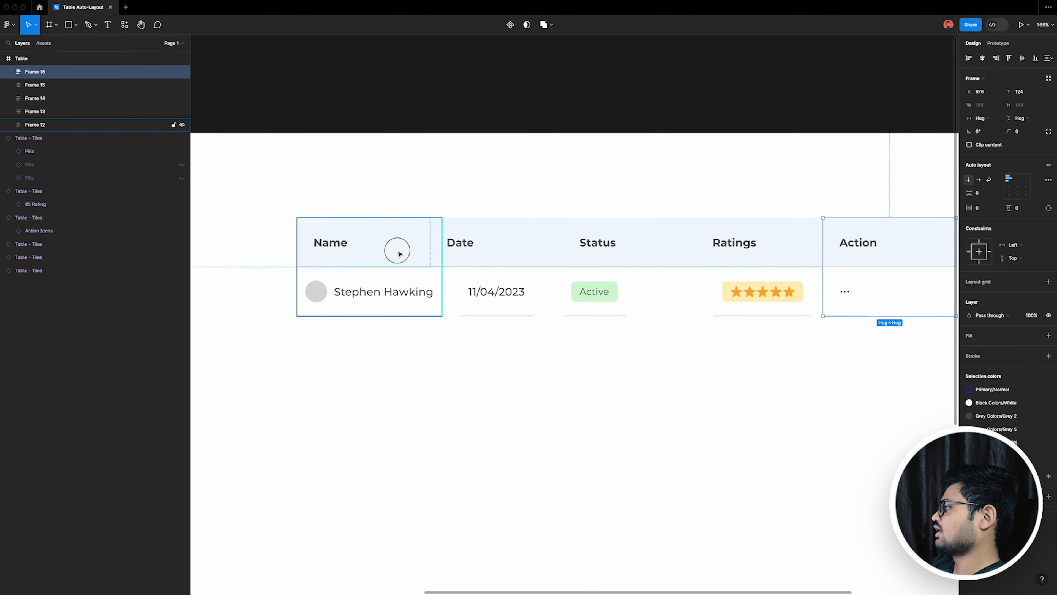
{"action": "left_click", "coordinate": [399, 254]}
{"action": "left_click", "coordinate": [983, 118]}
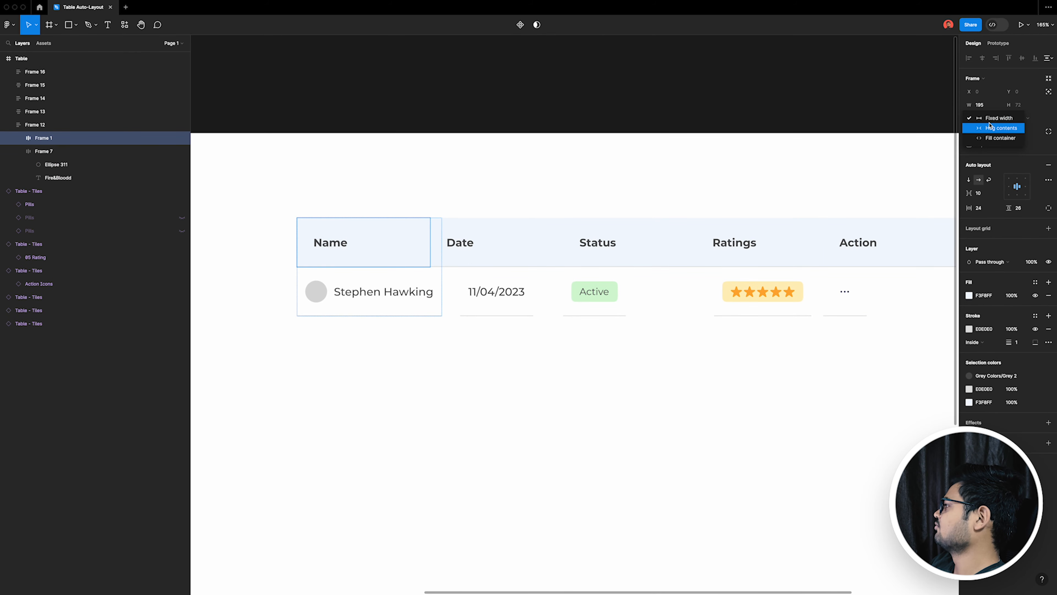
{"action": "left_click", "coordinate": [987, 137]}
{"action": "left_click", "coordinate": [437, 310]}
{"action": "left_click", "coordinate": [983, 120]}
{"action": "left_click", "coordinate": [987, 129]}
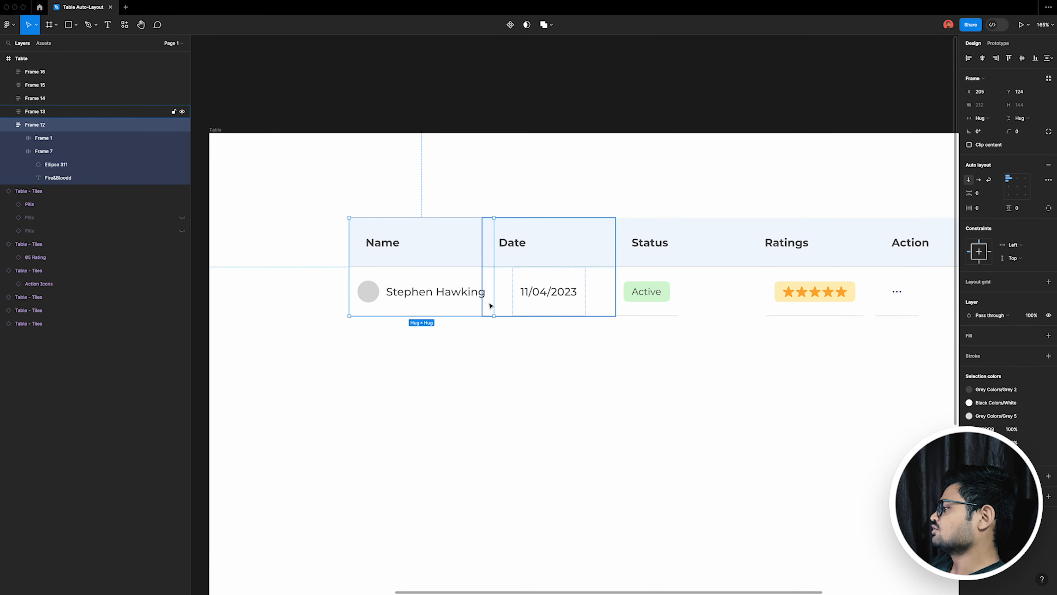
Step: Try narrowing the Name column and set the name text in its body cell to Fill container width
{"action": "left_click_drag", "start_coordinate": [490, 306], "coordinate": [447, 292]}
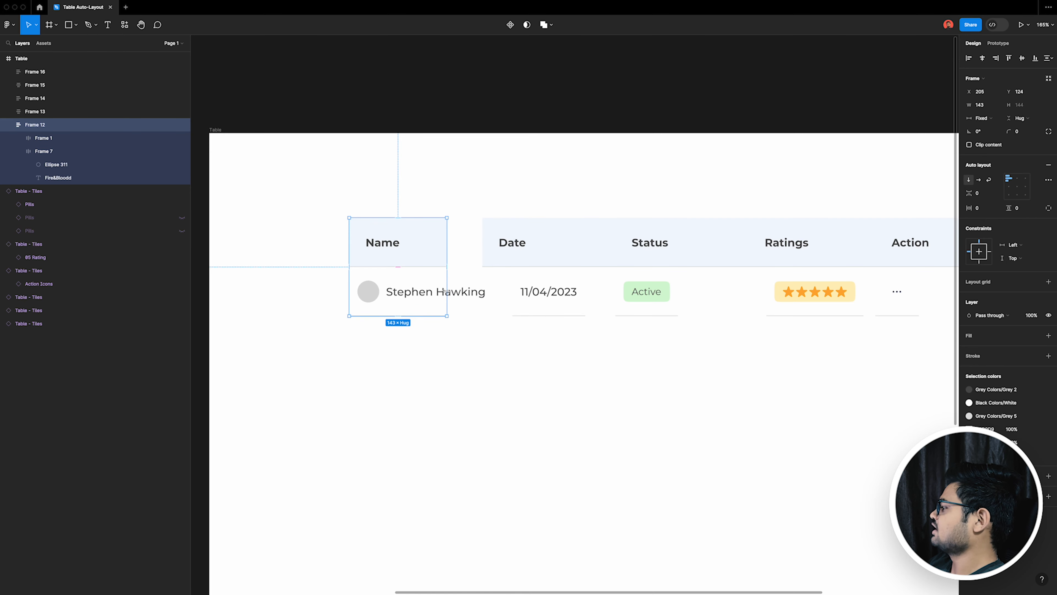
{"action": "double_click", "coordinate": [447, 291]}
{"action": "left_click", "coordinate": [451, 295]}
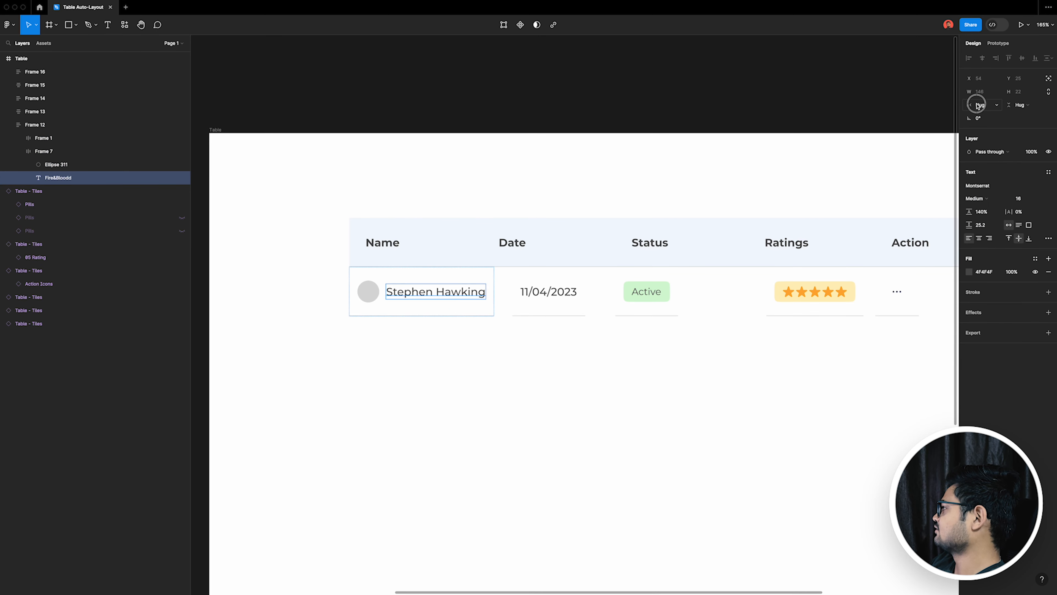
{"action": "left_click", "coordinate": [977, 104]}
{"action": "left_click", "coordinate": [990, 116]}
Step: Test resizing the Name column stack and undo the resize
{"action": "left_click", "coordinate": [470, 391]}
{"action": "mouse_move", "coordinate": [473, 315]}
{"action": "left_mouse_down"}
{"action": "mouse_move", "coordinate": [429, 307]}
{"action": "mouse_move", "coordinate": [472, 304]}
{"action": "left_mouse_up"}
{"action": "key", "text": "super+z"}
{"action": "left_click", "coordinate": [429, 308]}
{"action": "key", "text": "super+z"}
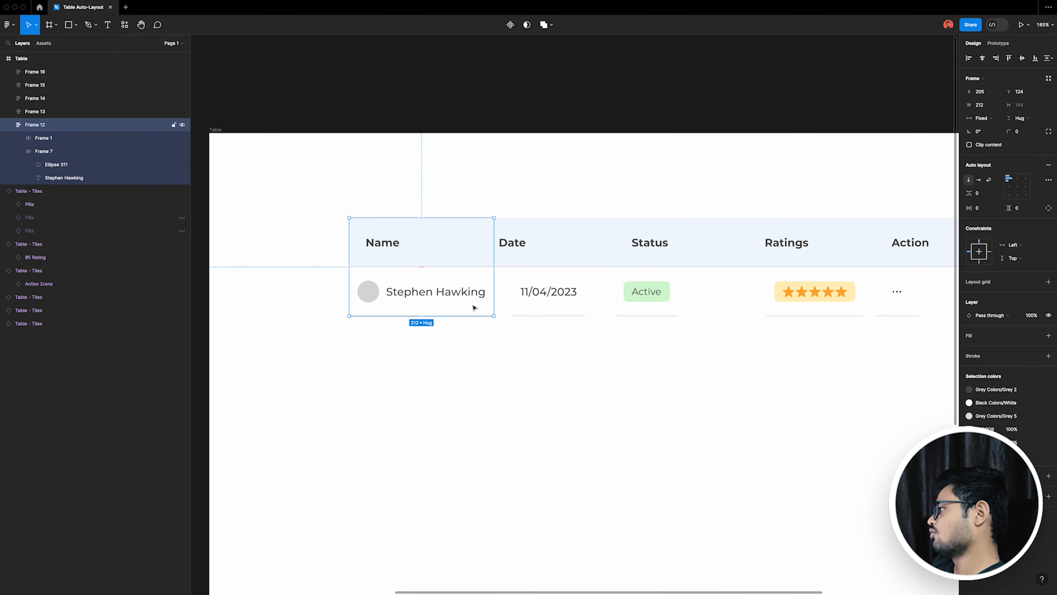
Step: Align the contents of the Date, Status, Ratings and Action column stacks to the middle left
{"action": "scroll", "coordinate": [584, 327], "scroll_direction": "right", "scroll_amount": 1}
{"action": "left_click", "coordinate": [536, 299]}
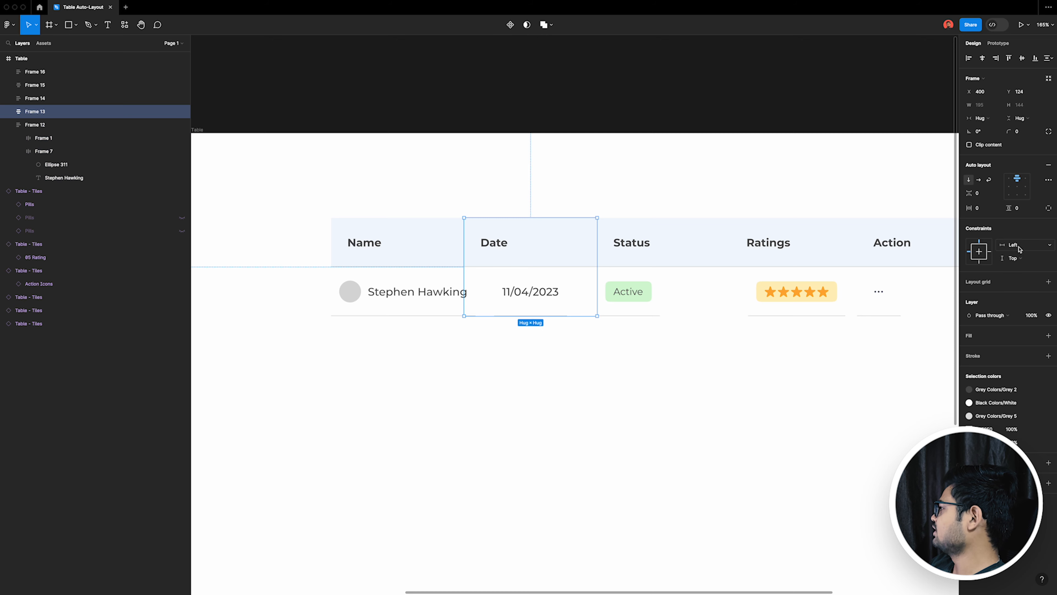
{"action": "left_click", "coordinate": [1008, 187]}
{"action": "left_click", "coordinate": [633, 302]}
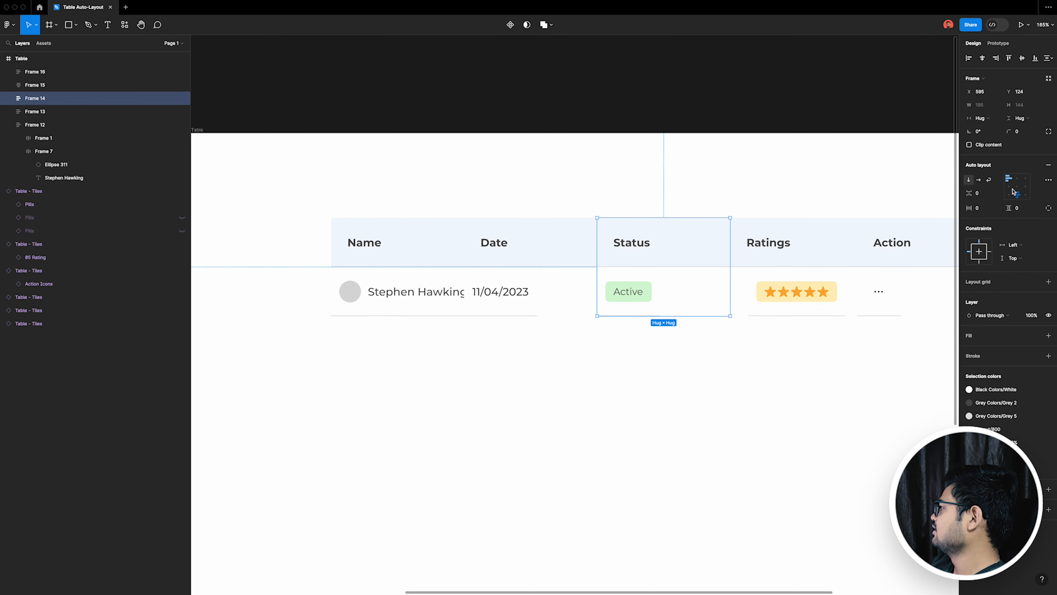
{"action": "left_click", "coordinate": [776, 299]}
{"action": "left_click", "coordinate": [1009, 189]}
{"action": "left_click", "coordinate": [903, 291]}
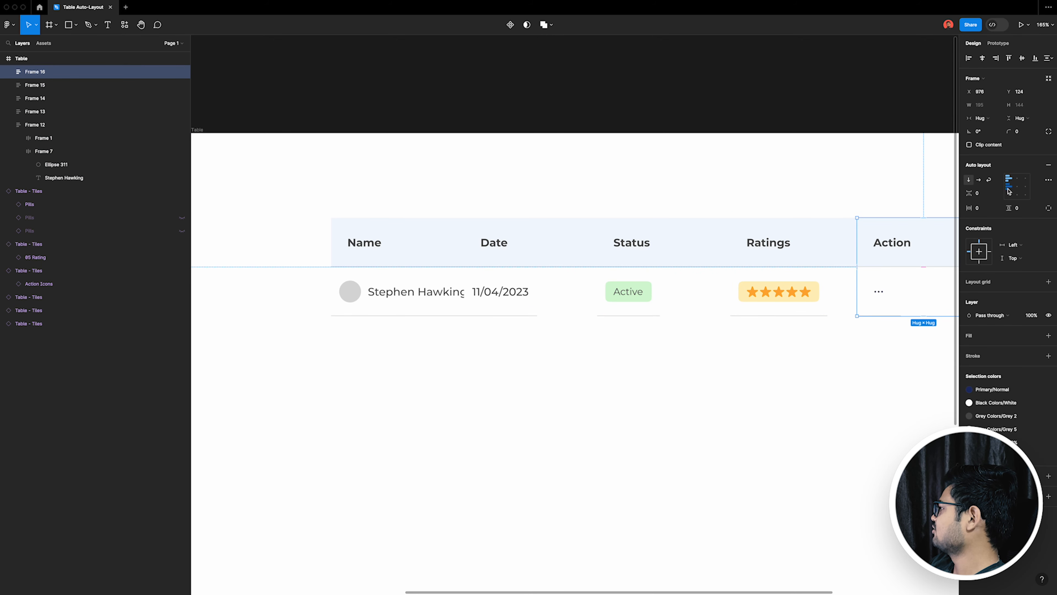
{"action": "scroll", "coordinate": [680, 376], "scroll_direction": "right", "scroll_amount": 3}
{"action": "left_click", "coordinate": [727, 378]}
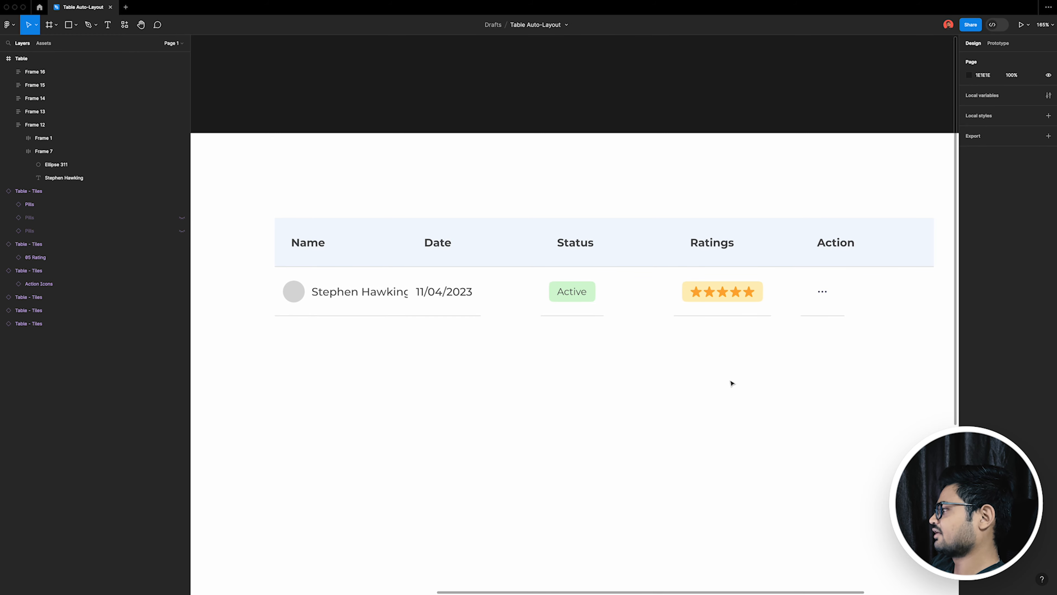
Step: Set the Date column's body cell and the date text inside it to Fill container width
{"action": "left_click", "coordinate": [456, 290]}
{"action": "left_click", "coordinate": [468, 302]}
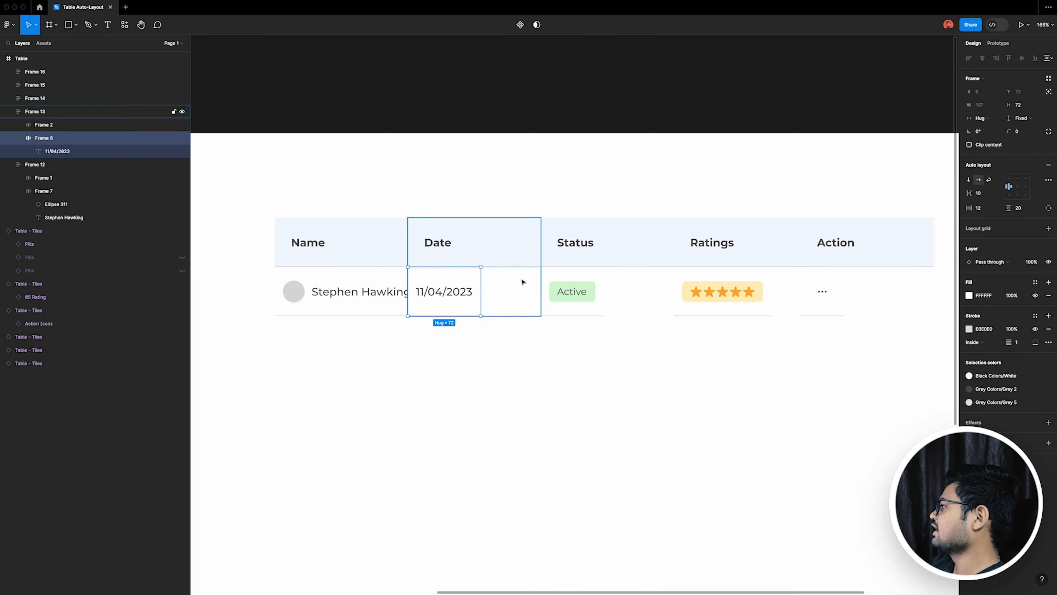
{"action": "left_click", "coordinate": [990, 114]}
{"action": "left_click", "coordinate": [1000, 127]}
{"action": "left_click", "coordinate": [448, 294]}
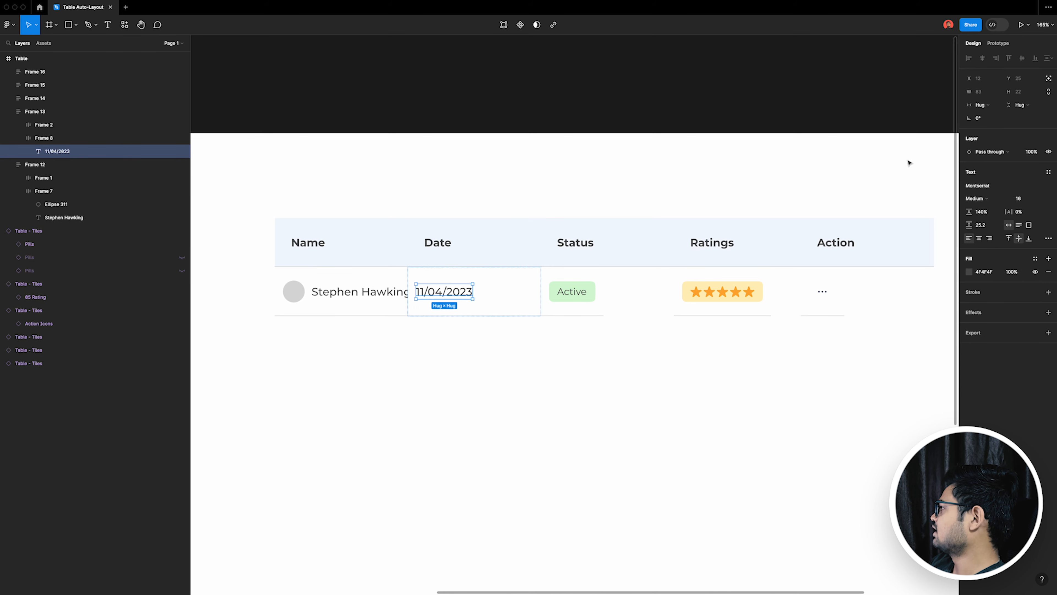
{"action": "left_click", "coordinate": [986, 109]}
{"action": "left_click", "coordinate": [991, 121]}
{"action": "left_click", "coordinate": [446, 249]}
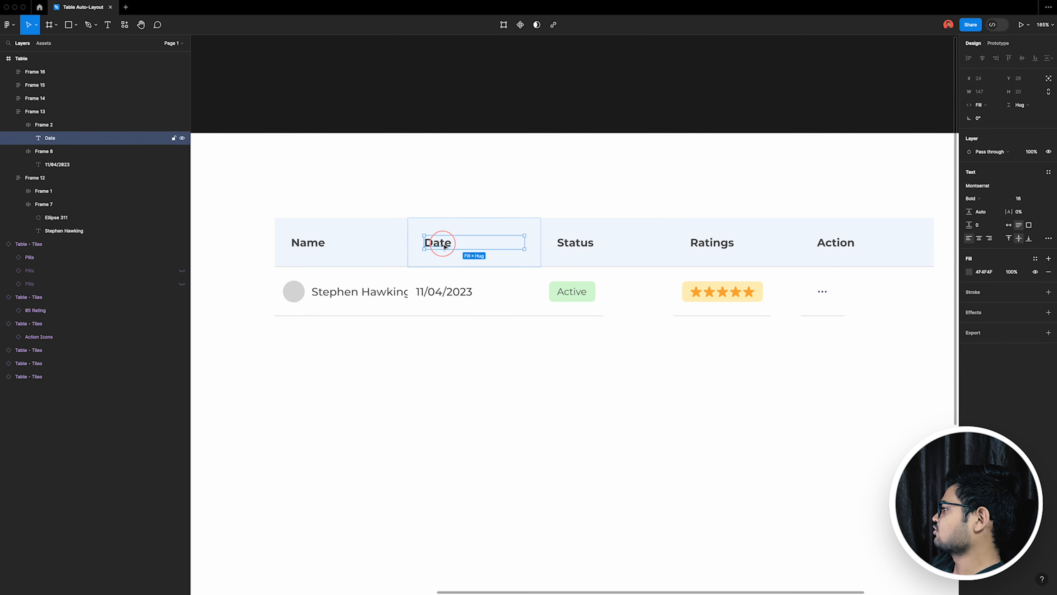
Step: Set the Active pill and the Status body cell around it to Fill container width
{"action": "left_click", "coordinate": [581, 299]}
{"action": "left_click", "coordinate": [593, 300]}
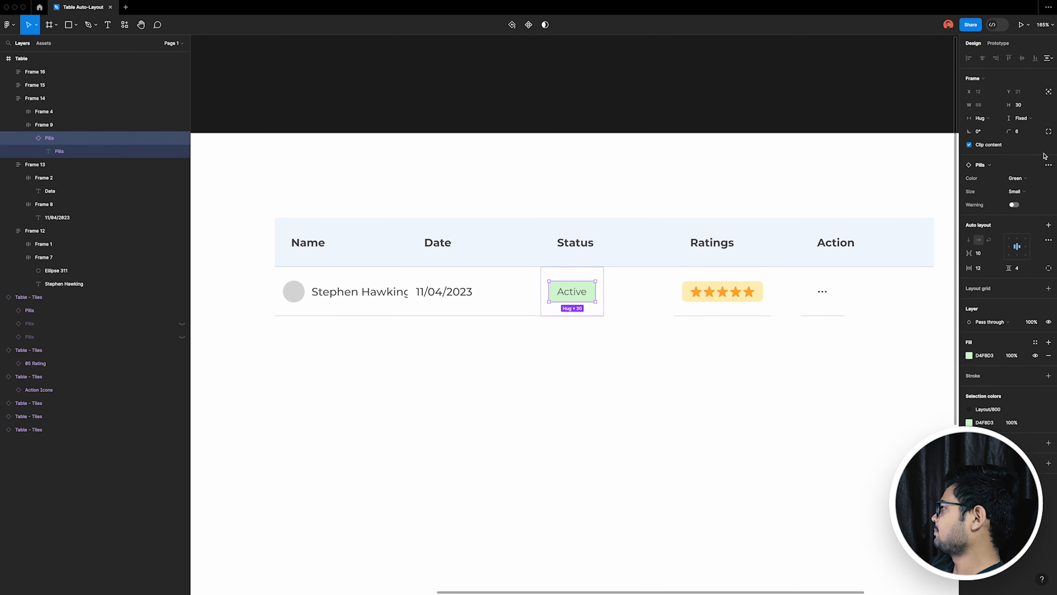
{"action": "left_click", "coordinate": [983, 118]}
{"action": "left_click", "coordinate": [985, 129]}
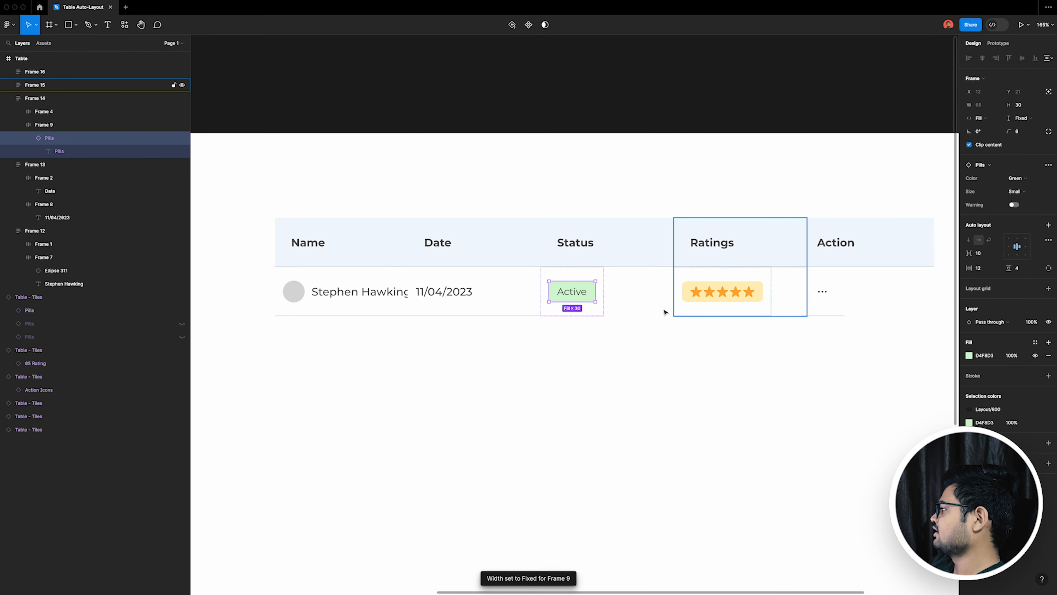
{"action": "left_click", "coordinate": [600, 310]}
{"action": "left_click", "coordinate": [983, 118]}
{"action": "left_click", "coordinate": [990, 134]}
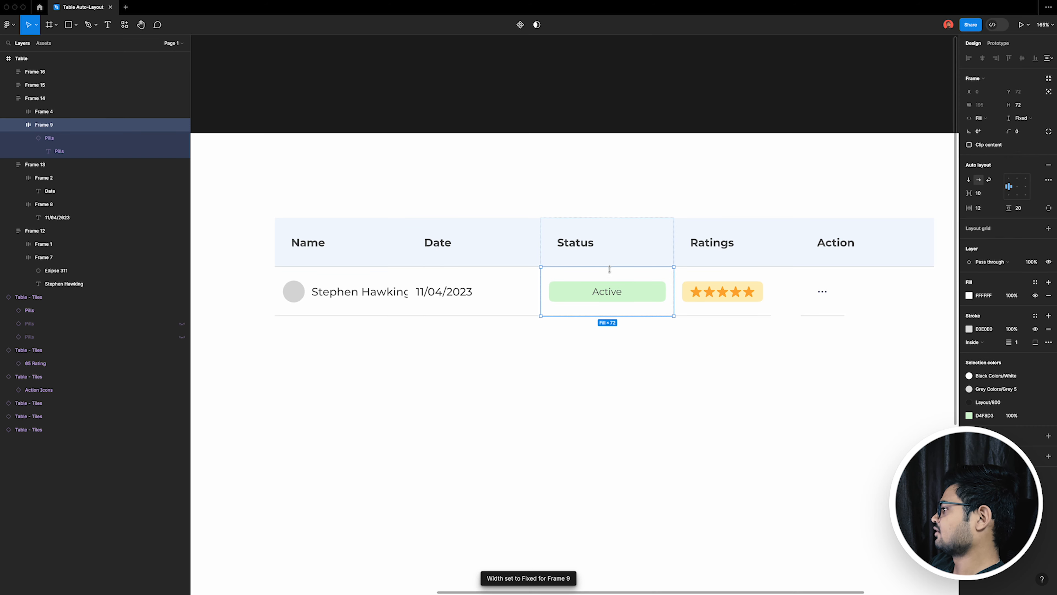
Step: Return the Active pill's width to Hug contents
{"action": "left_click", "coordinate": [610, 260]}
{"action": "left_click", "coordinate": [648, 297]}
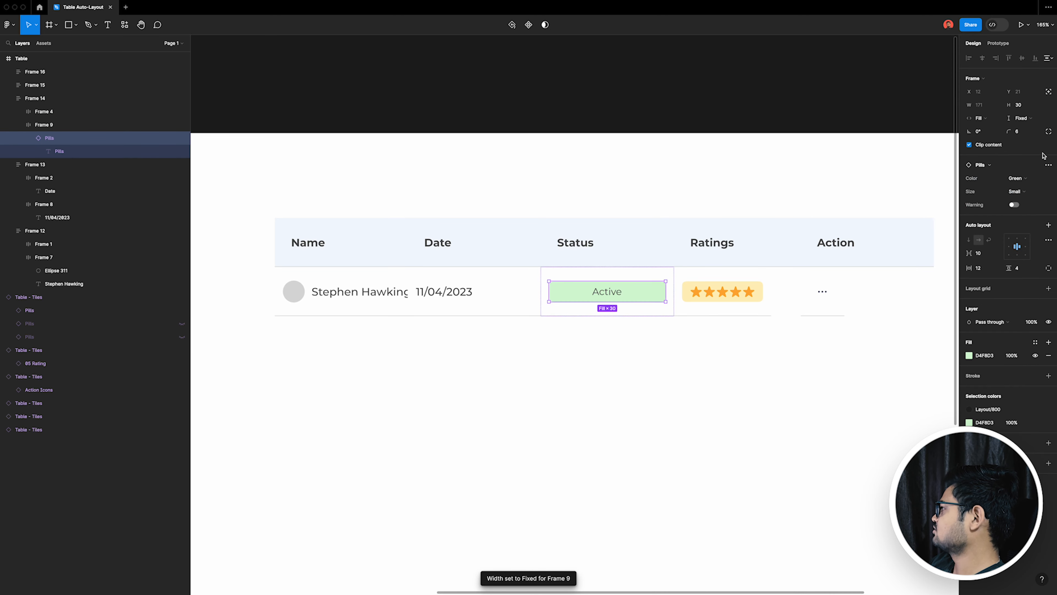
{"action": "left_click", "coordinate": [997, 119]}
{"action": "left_click", "coordinate": [990, 108]}
Step: Centre the Active pill within the Status body cell
{"action": "left_click", "coordinate": [656, 295]}
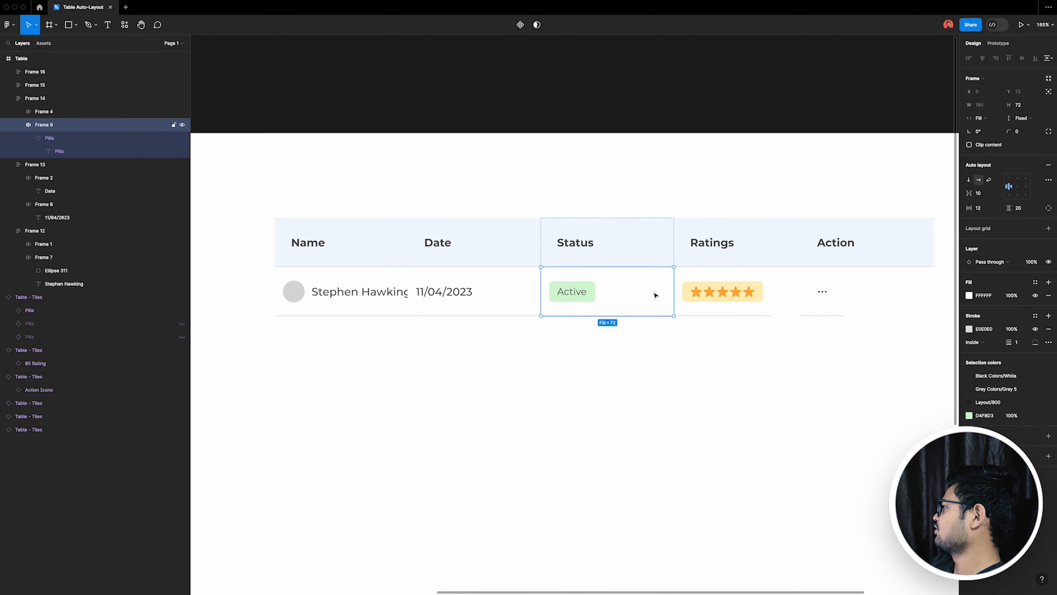
{"action": "left_click", "coordinate": [1018, 186]}
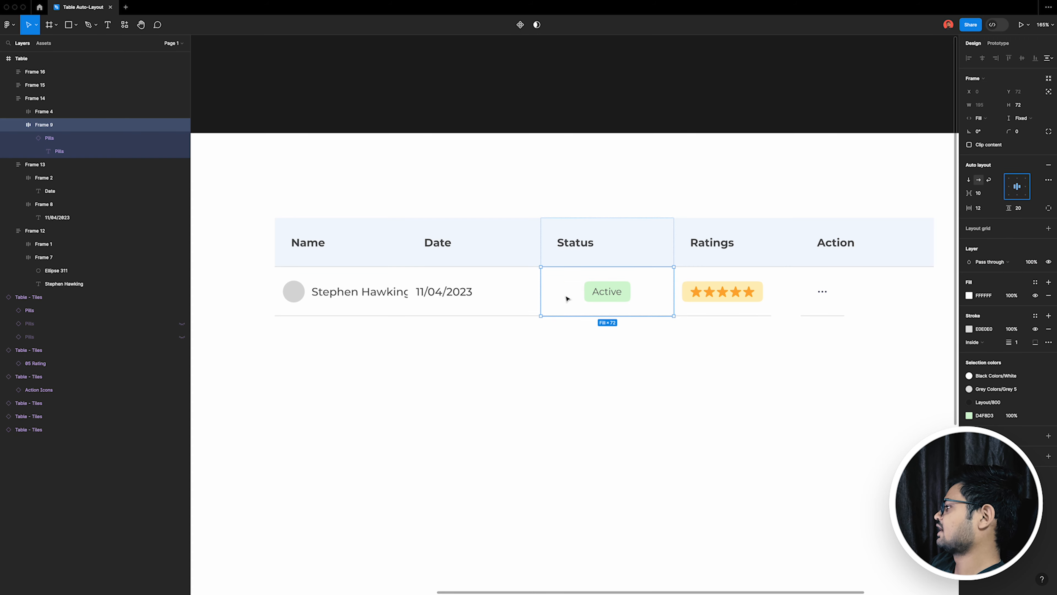
{"action": "left_click", "coordinate": [632, 255]}
Step: Set the Ratings column's body cell to Fill container width
{"action": "scroll", "coordinate": [813, 244], "scroll_direction": "right", "scroll_amount": 1}
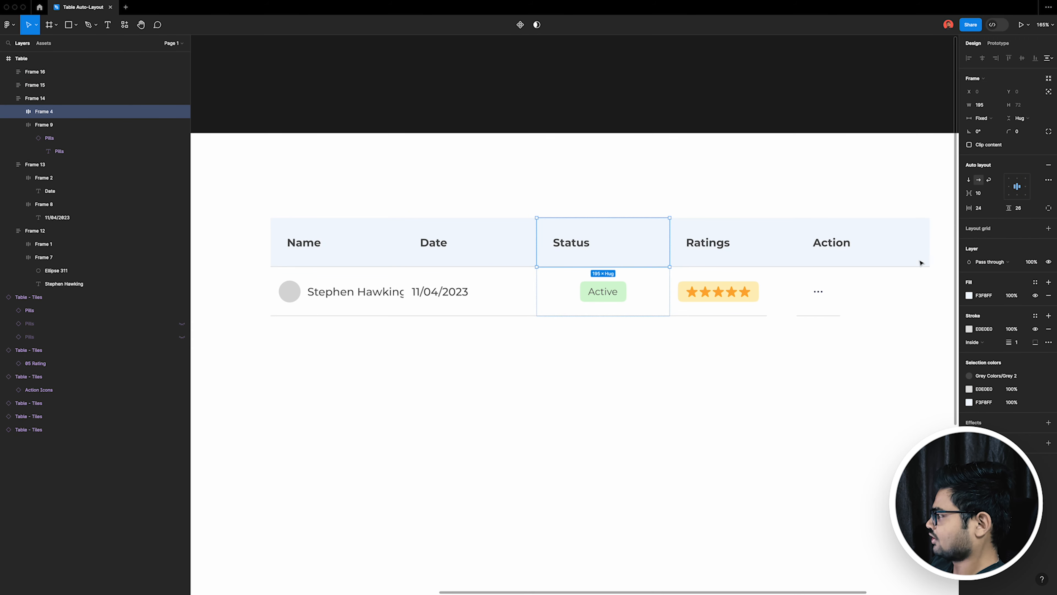
{"action": "left_click", "coordinate": [762, 310]}
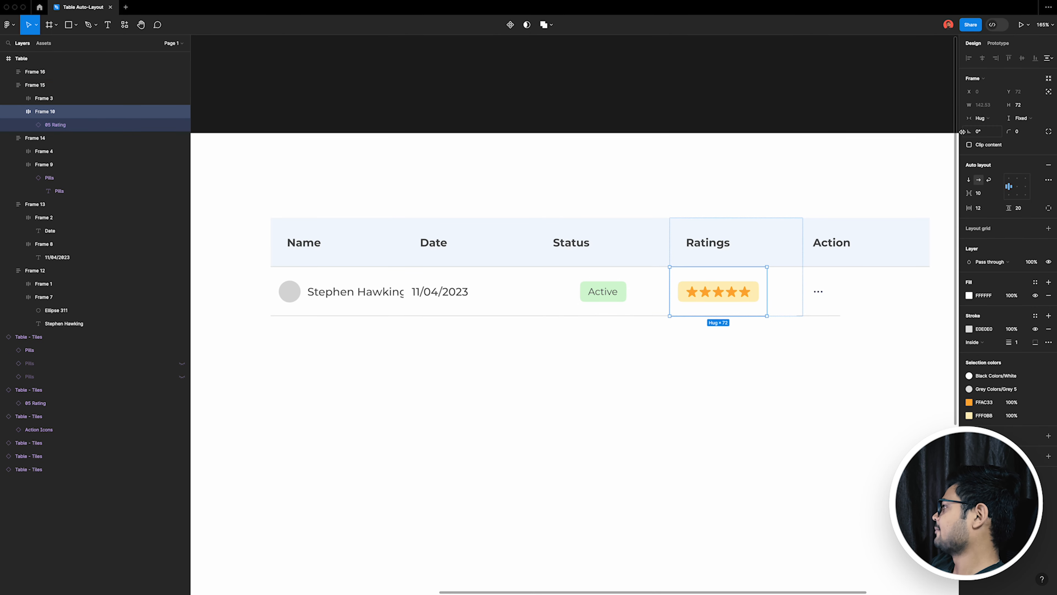
{"action": "left_click", "coordinate": [983, 118]}
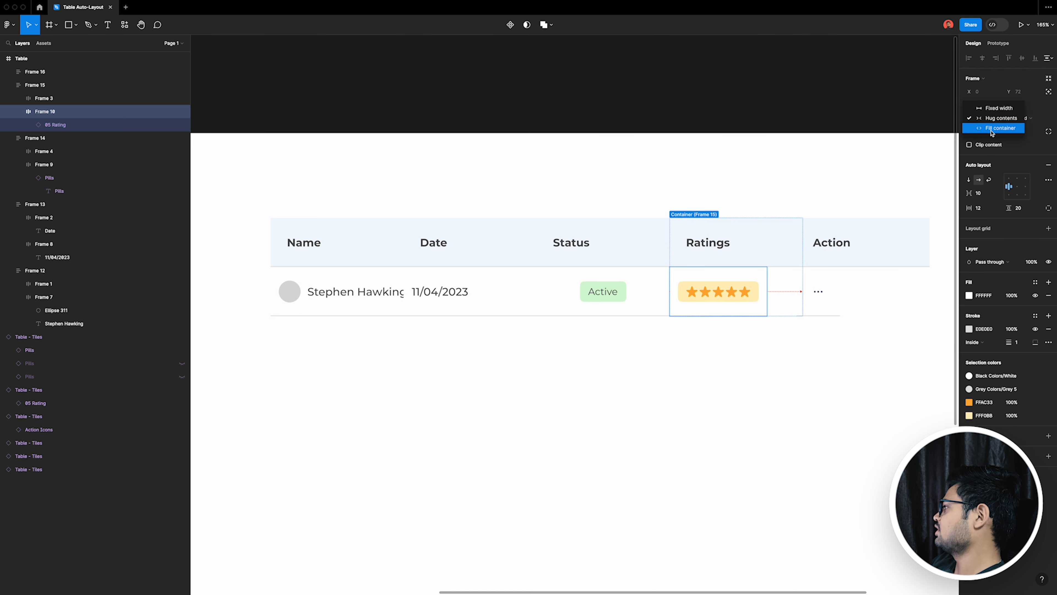
{"action": "left_click", "coordinate": [992, 129]}
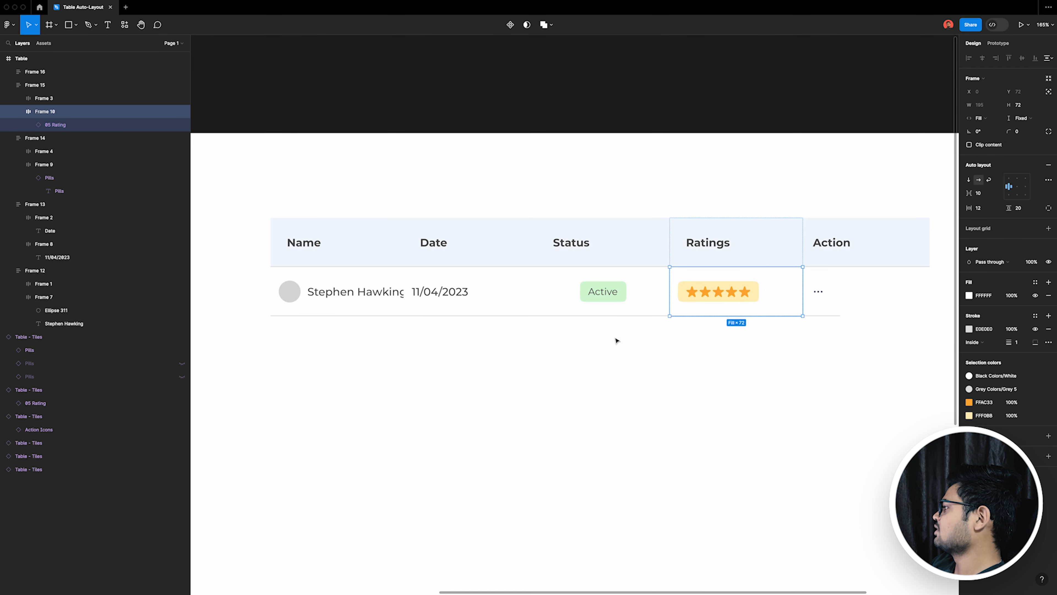
Step: Align the Active pill to the middle left of the Status body cell
{"action": "left_click", "coordinate": [586, 318]}
{"action": "left_click", "coordinate": [643, 293]}
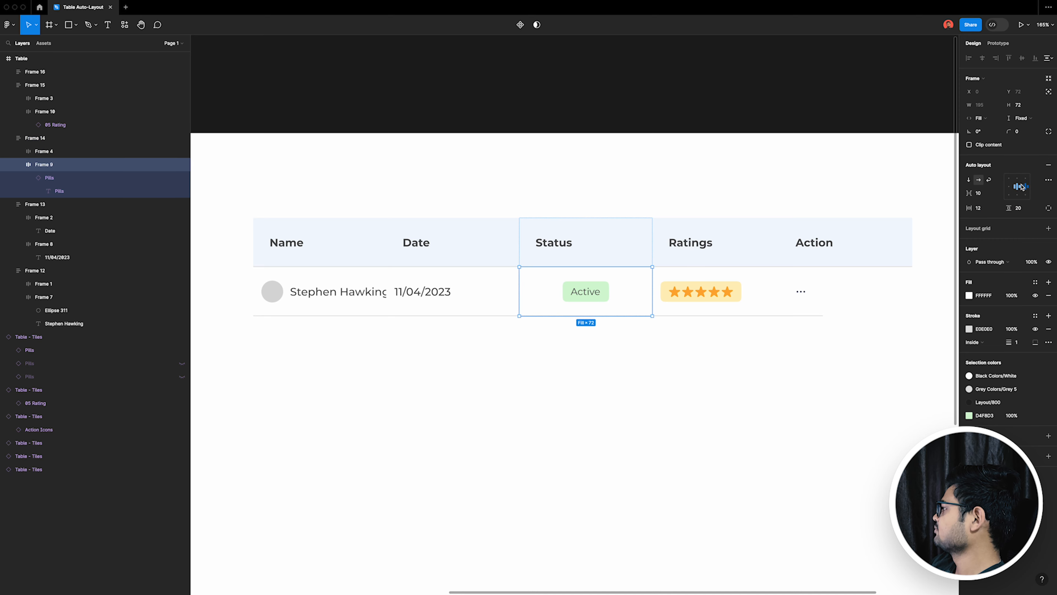
{"action": "left_click", "coordinate": [1011, 187]}
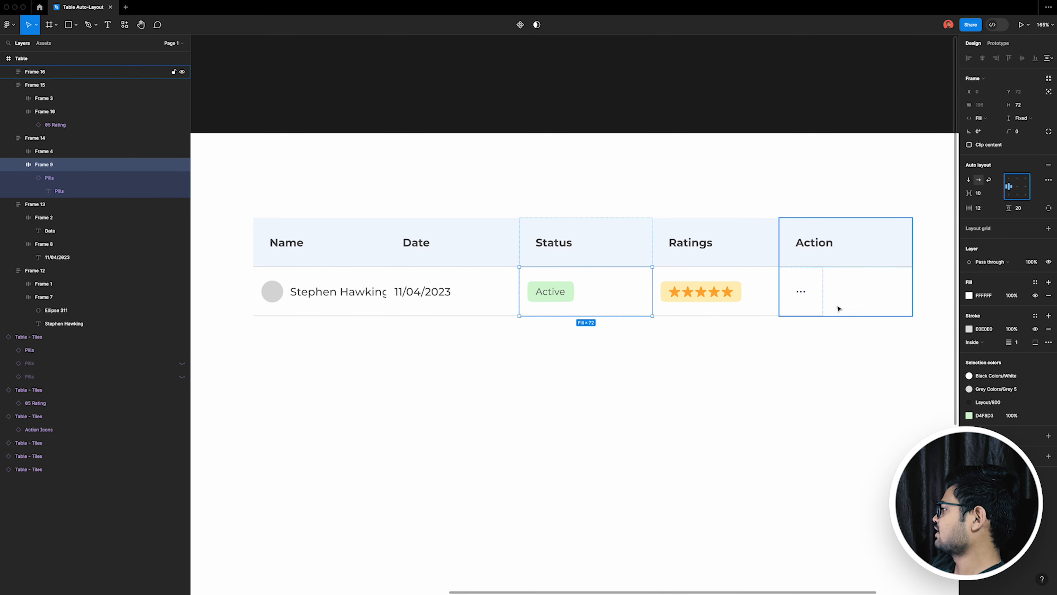
Step: Centre the contents of the Action column stack and set its body cell to Fill container width
{"action": "left_click", "coordinate": [824, 309]}
{"action": "left_click", "coordinate": [822, 308]}
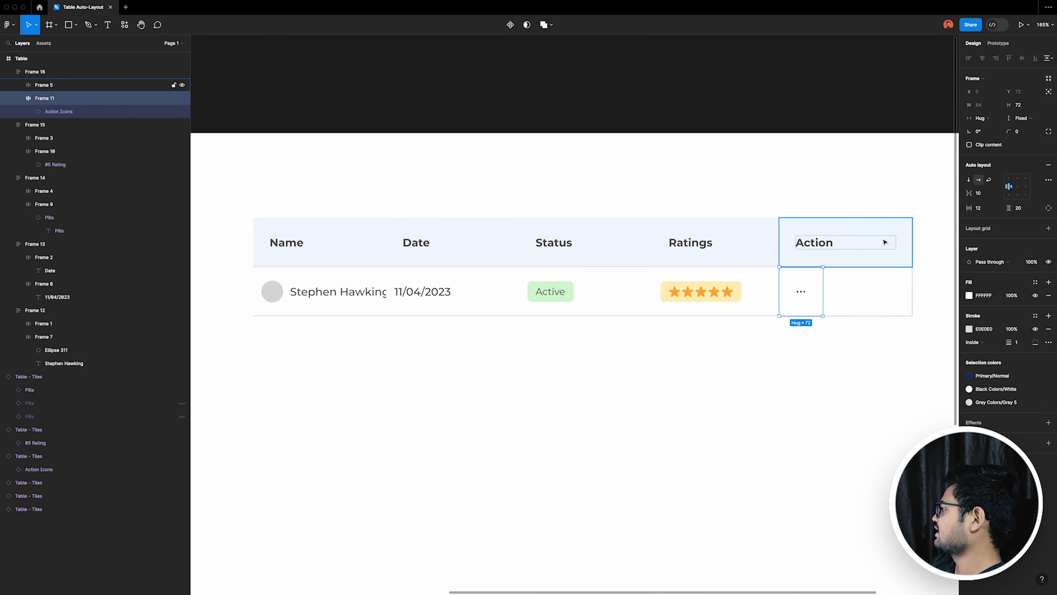
{"action": "left_click", "coordinate": [910, 300]}
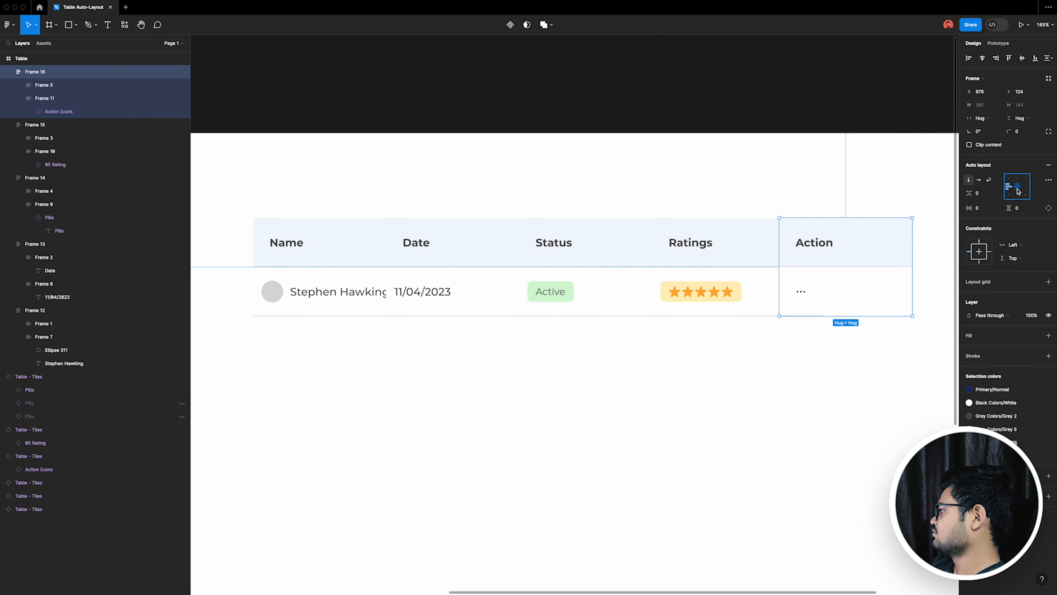
{"action": "left_click", "coordinate": [855, 308]}
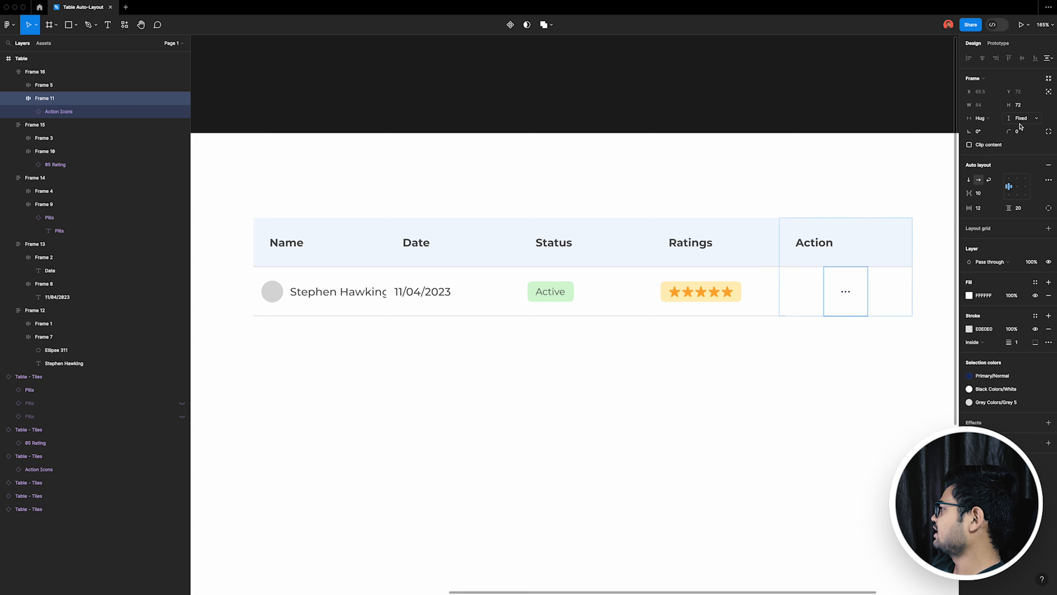
{"action": "left_click", "coordinate": [990, 121]}
{"action": "left_click", "coordinate": [992, 130]}
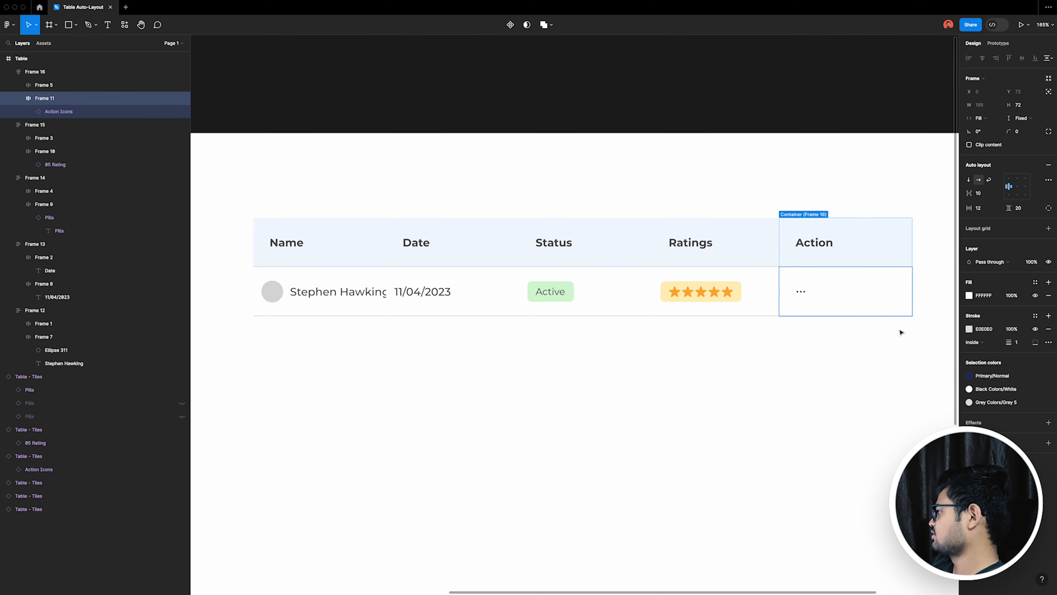
{"action": "left_click", "coordinate": [794, 362]}
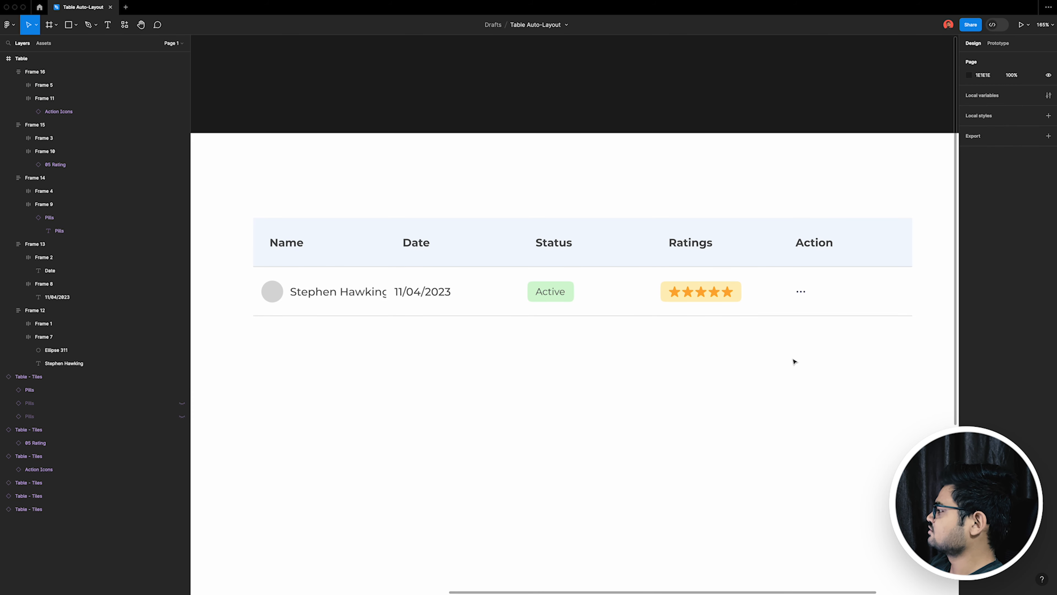
Step: Right-align the menu dots in the body cell and the Action header text above them
{"action": "scroll", "coordinate": [700, 340], "scroll_direction": "down", "scroll_amount": 1}
{"action": "left_click", "coordinate": [858, 305]}
{"action": "key", "text": "Return"}
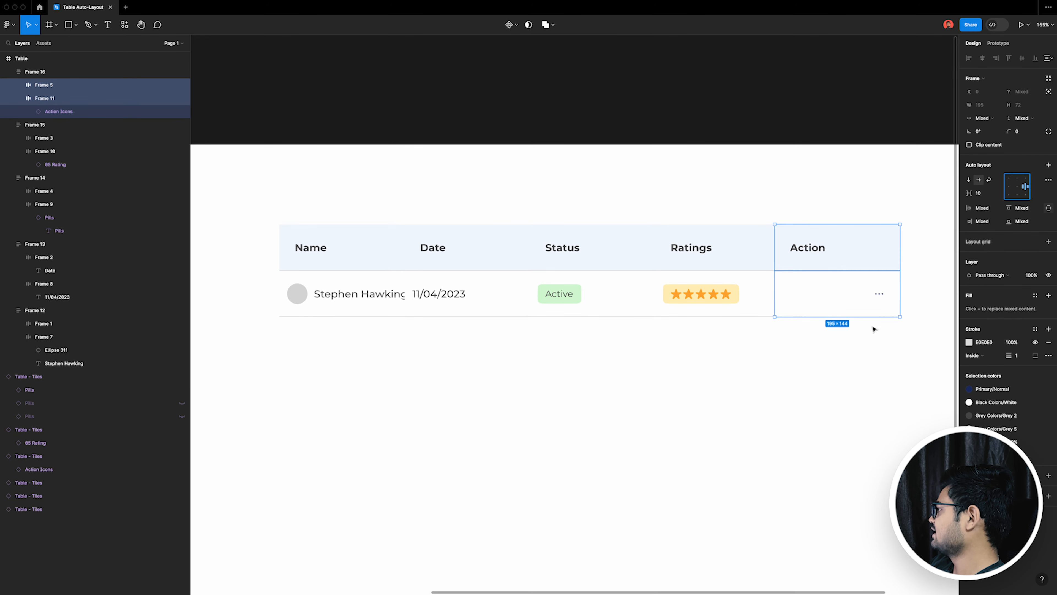
{"action": "left_click", "coordinate": [851, 265]}
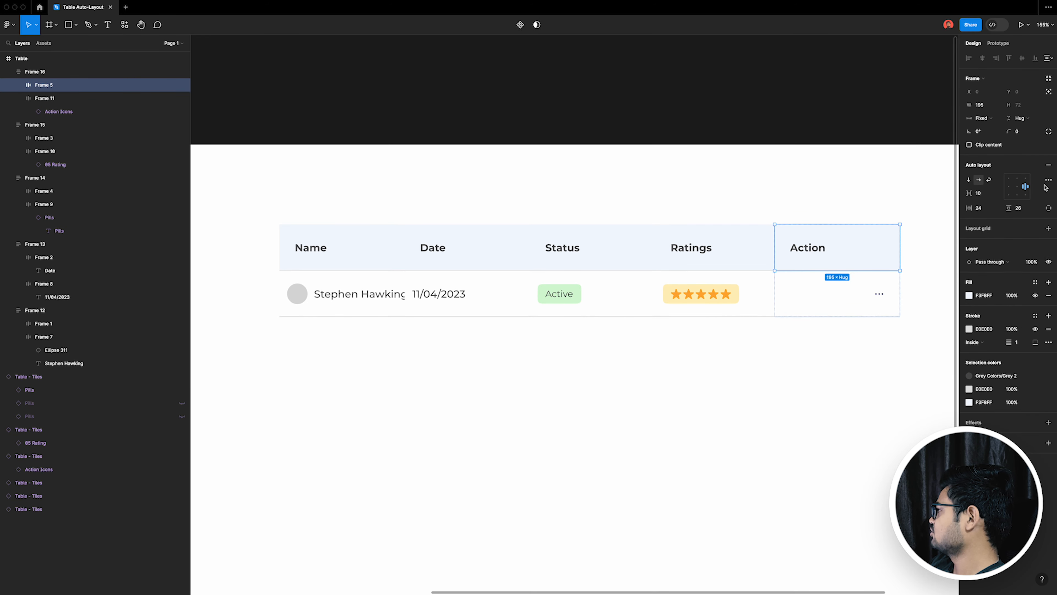
{"action": "left_click", "coordinate": [818, 252]}
{"action": "left_click", "coordinate": [989, 239]}
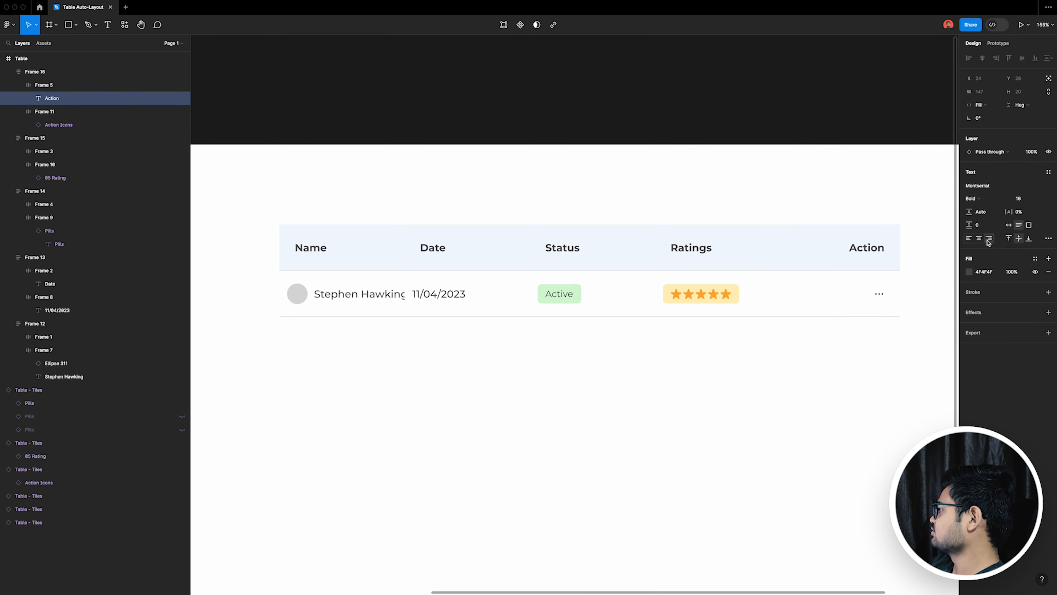
{"action": "key", "text": "Escape"}
Step: Collapse the layers of the five column stacks, Frame 16 through Frame 12
{"action": "scroll", "coordinate": [590, 286], "scroll_direction": "down", "scroll_amount": 5}
{"action": "scroll", "coordinate": [879, 365], "scroll_direction": "up", "scroll_amount": 2}
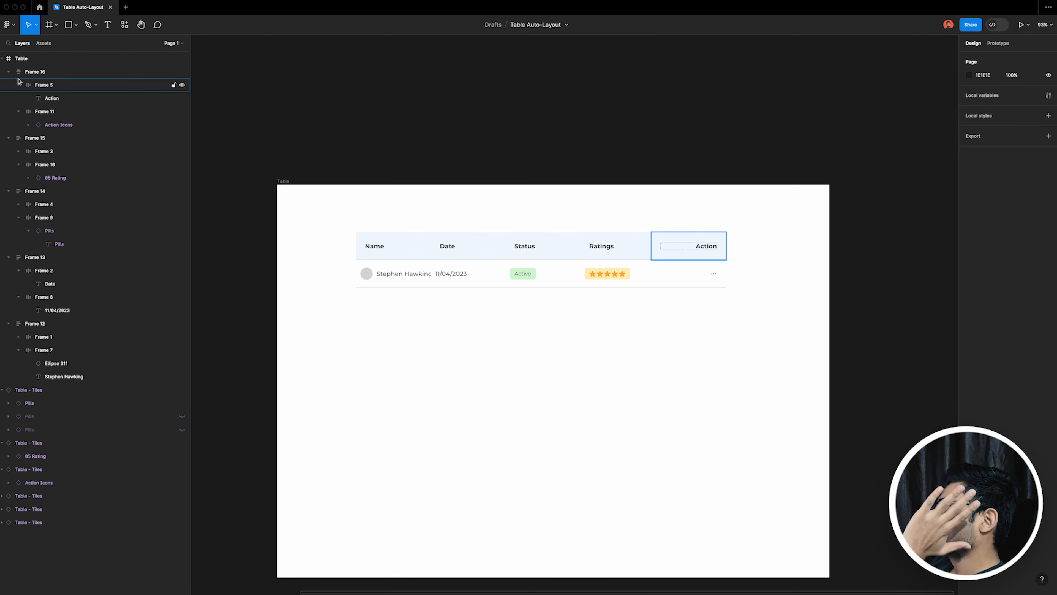
{"action": "left_click", "coordinate": [9, 72]}
{"action": "left_click", "coordinate": [8, 85]}
{"action": "left_click", "coordinate": [8, 99]}
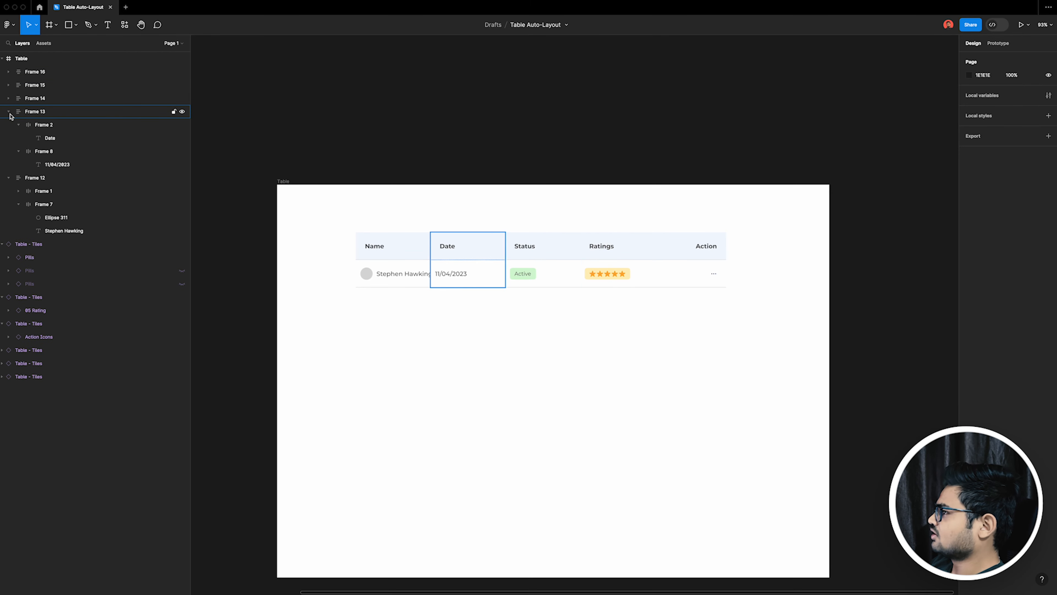
{"action": "left_click", "coordinate": [8, 111]}
{"action": "left_click", "coordinate": [8, 124]}
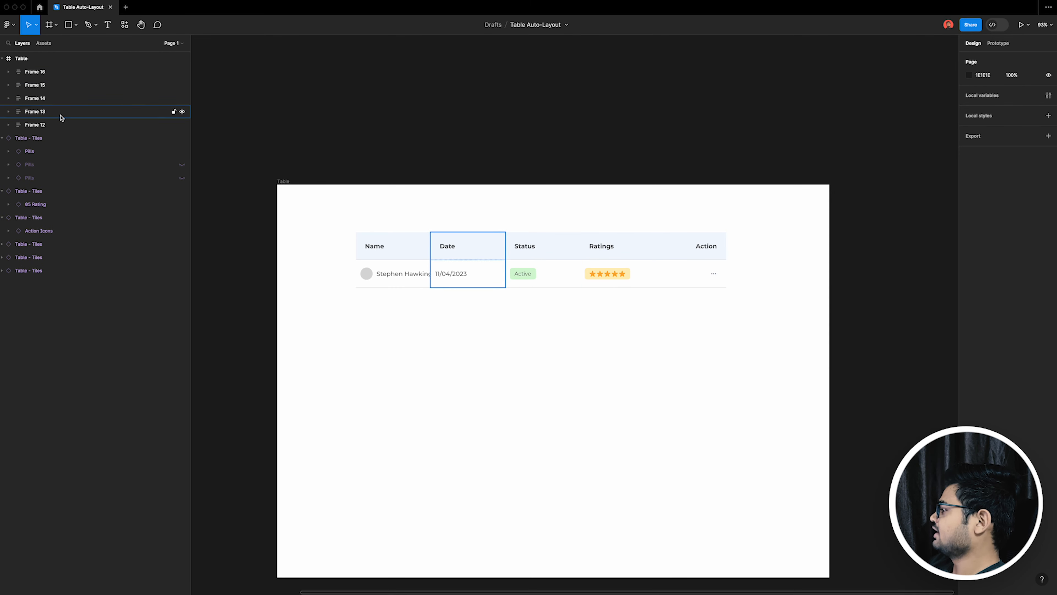
Step: Move the Name column stack to X 168 so it is clear of the Date column
{"action": "left_click_drag", "start_coordinate": [395, 264], "coordinate": [382, 263]}
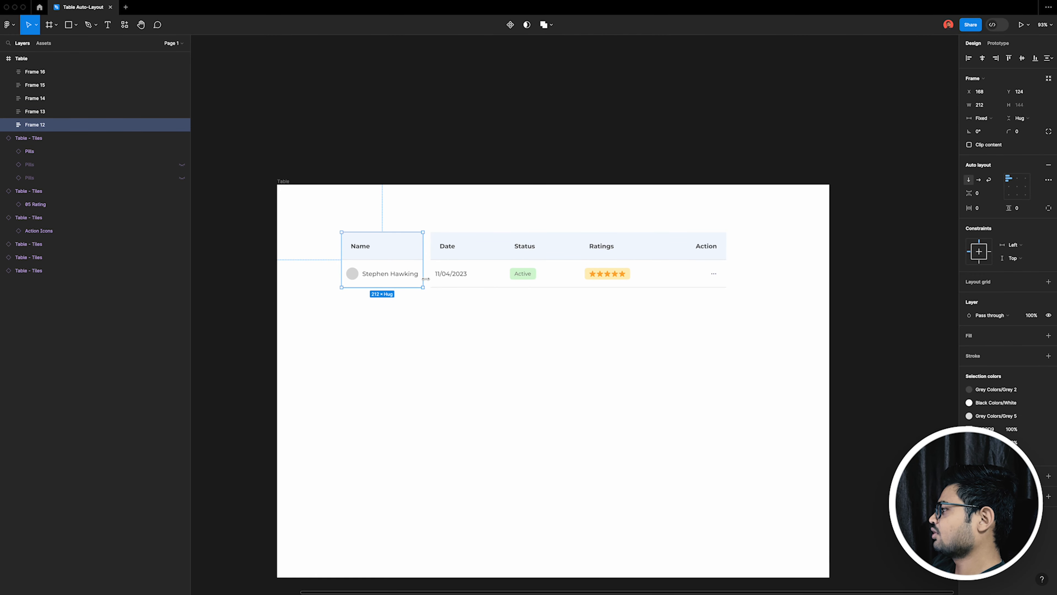
Step: Try narrowing the Name column and the Date column in turn, undoing each trial
{"action": "scroll", "coordinate": [380, 283], "scroll_direction": "up", "scroll_amount": 5}
{"action": "left_click_drag", "start_coordinate": [482, 278], "coordinate": [358, 270]}
{"action": "key", "text": "super+z"}
{"action": "left_click", "coordinate": [682, 265]}
{"action": "left_click_drag", "start_coordinate": [682, 264], "coordinate": [552, 262]}
{"action": "key", "text": "super+z"}
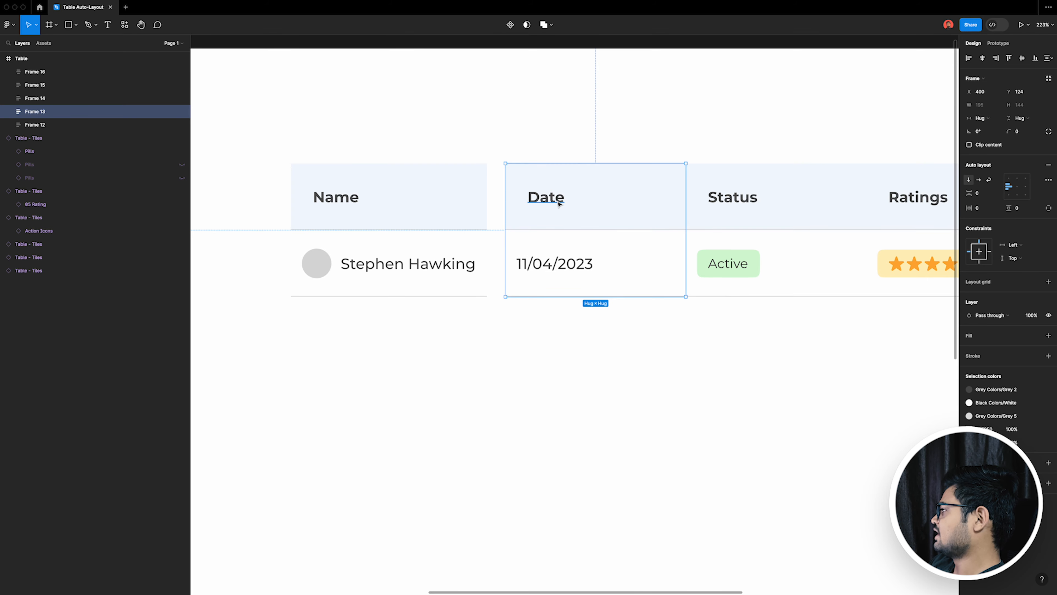
Step: Set the width of the Date header cell to Fill container
{"action": "left_click", "coordinate": [559, 200], "text": "super"}
{"action": "left_click", "coordinate": [995, 107]}
{"action": "left_click", "coordinate": [992, 107]}
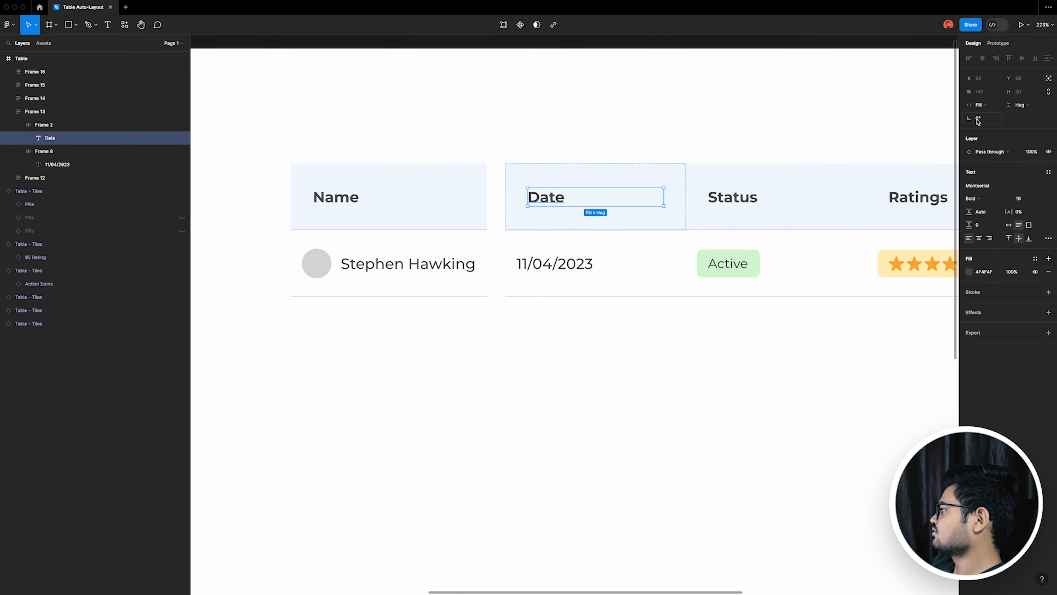
{"action": "left_click", "coordinate": [638, 220]}
{"action": "left_click", "coordinate": [997, 121]}
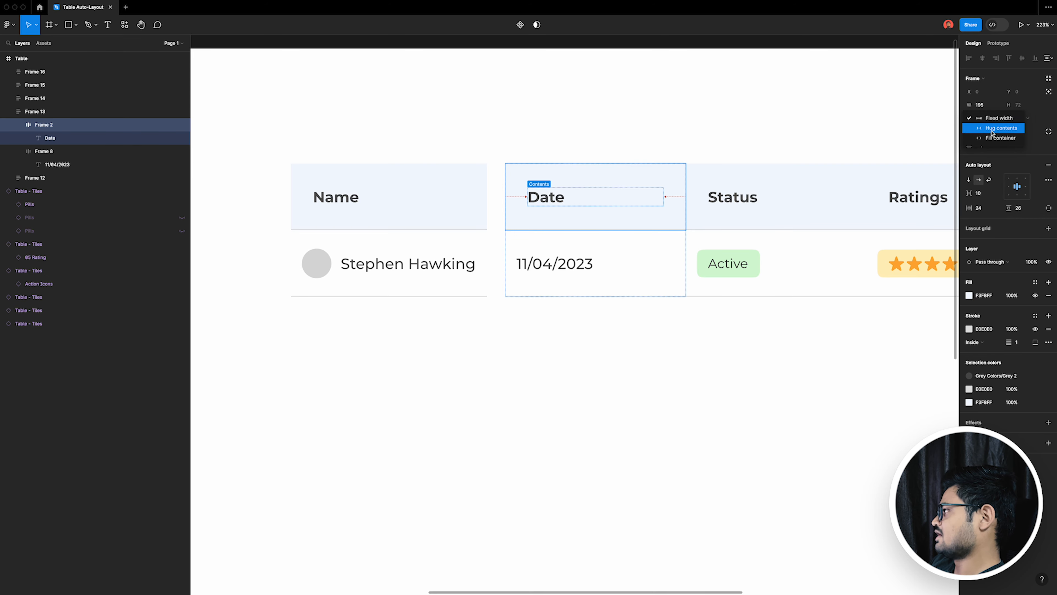
{"action": "left_click", "coordinate": [987, 142]}
Step: Try narrowing the Date column stack to 32 wide and undo the resize
{"action": "left_click", "coordinate": [638, 240]}
{"action": "left_click_drag", "start_coordinate": [687, 250], "coordinate": [536, 233]}
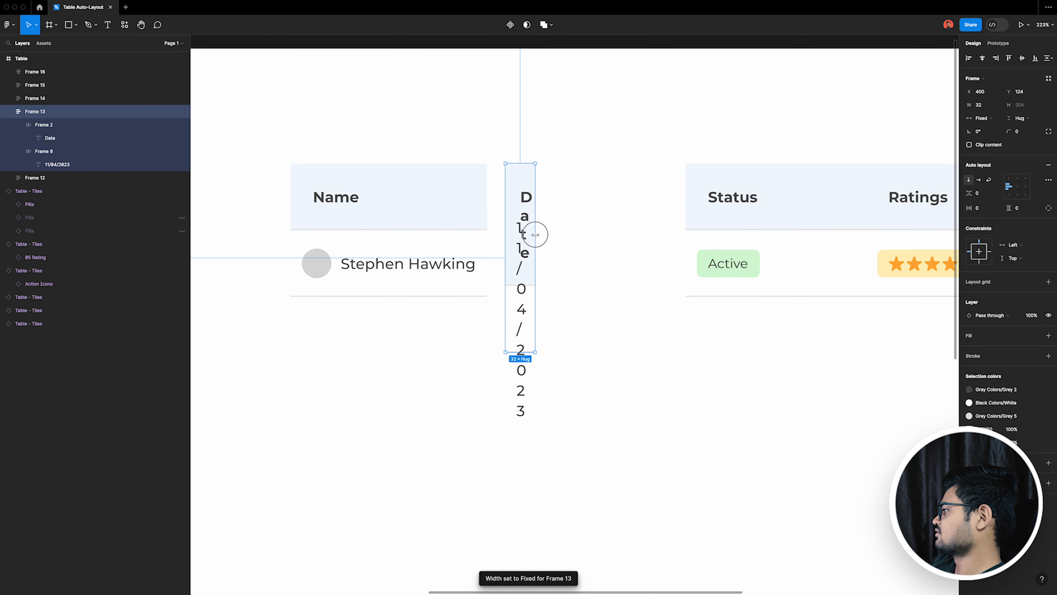
{"action": "key", "text": "super+z"}
Step: Set the width of the Status header cell to Fill container
{"action": "scroll", "coordinate": [845, 285], "scroll_direction": "right", "scroll_amount": 2}
{"action": "double_click", "coordinate": [722, 280]}
{"action": "left_click", "coordinate": [723, 218]}
{"action": "left_click", "coordinate": [987, 120]}
{"action": "left_click", "coordinate": [993, 137]}
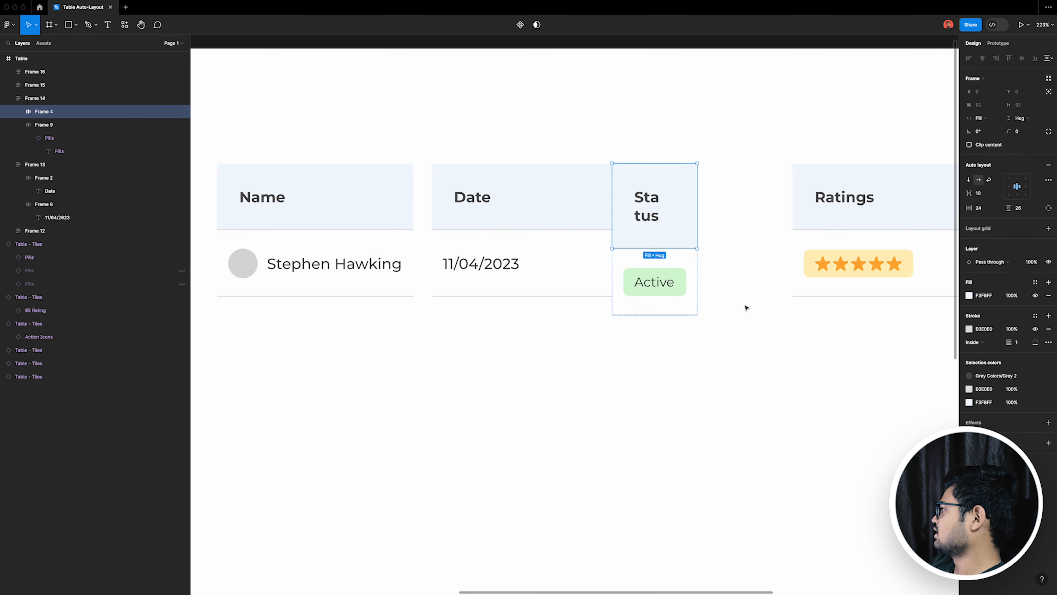
Step: Try narrowing the Status column stack and undo the resize
{"action": "left_click", "coordinate": [714, 296]}
{"action": "left_click", "coordinate": [700, 290]}
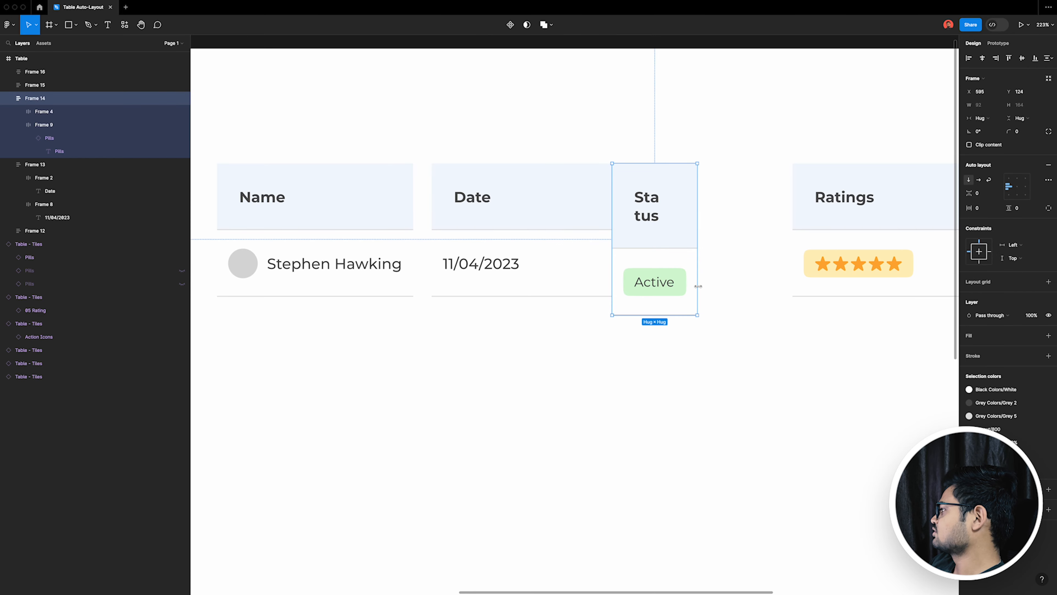
{"action": "left_click_drag", "start_coordinate": [694, 283], "coordinate": [659, 274]}
{"action": "key", "text": "super+z"}
{"action": "left_click", "coordinate": [683, 293]}
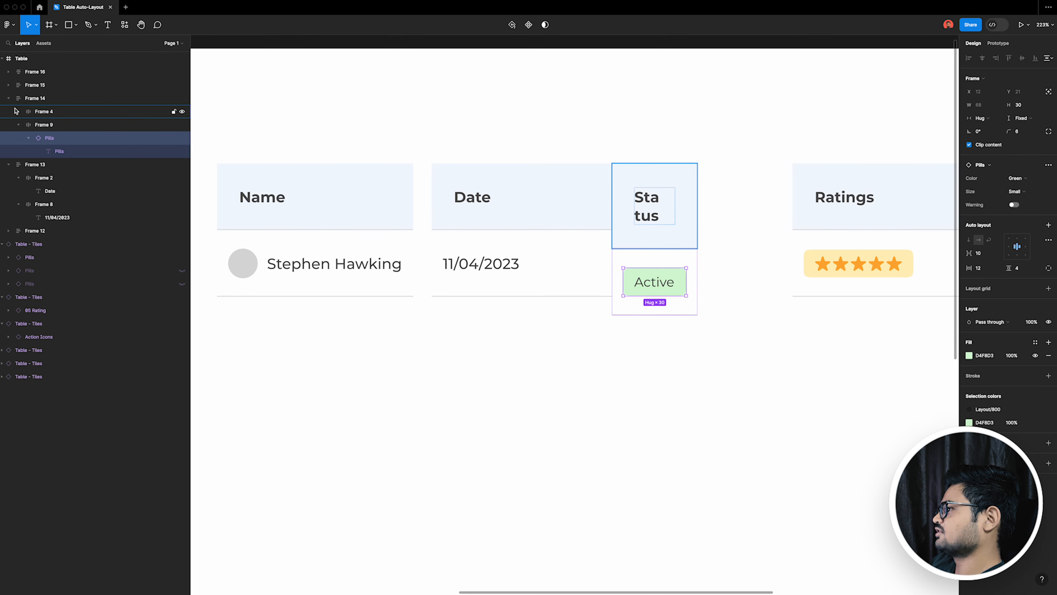
{"action": "left_click", "coordinate": [832, 332]}
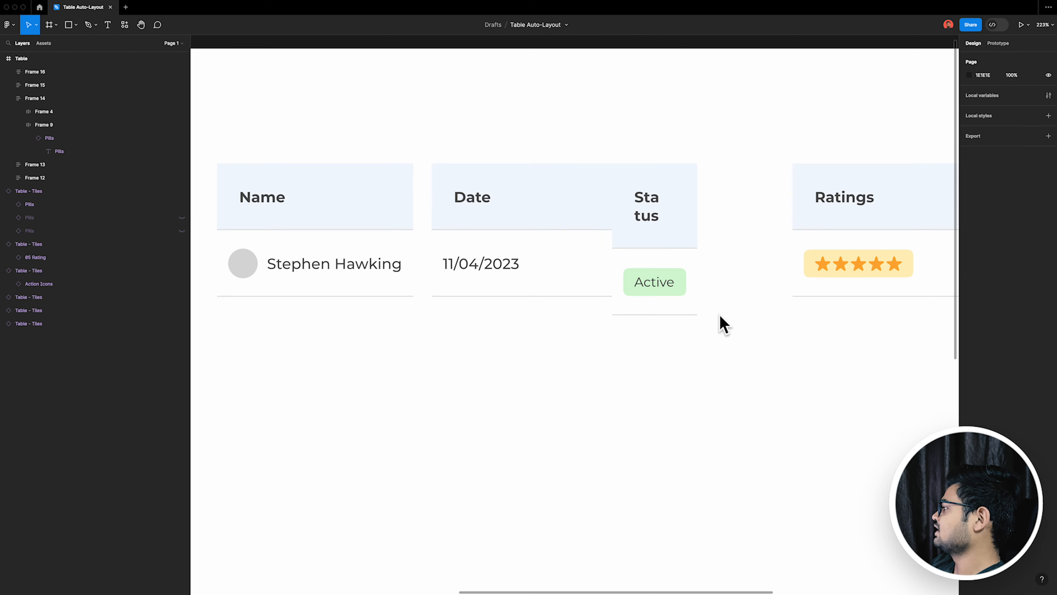
{"action": "left_click", "coordinate": [637, 316]}
{"action": "left_click", "coordinate": [683, 294]}
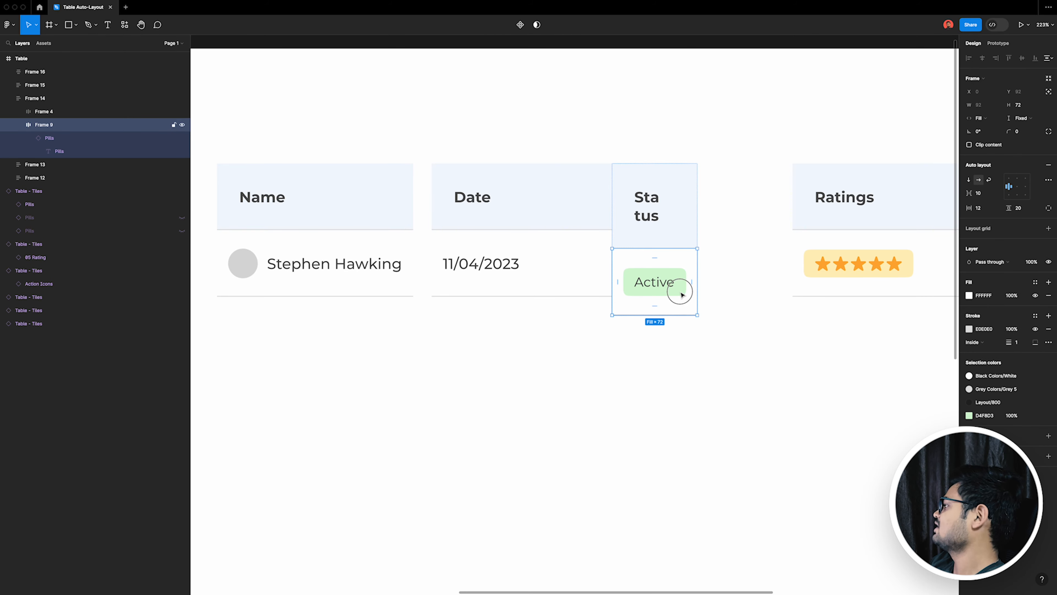
Step: Set the width of the Ratings header cell to Fill container
{"action": "scroll", "coordinate": [784, 289], "scroll_direction": "right", "scroll_amount": 5}
{"action": "left_click", "coordinate": [826, 201]}
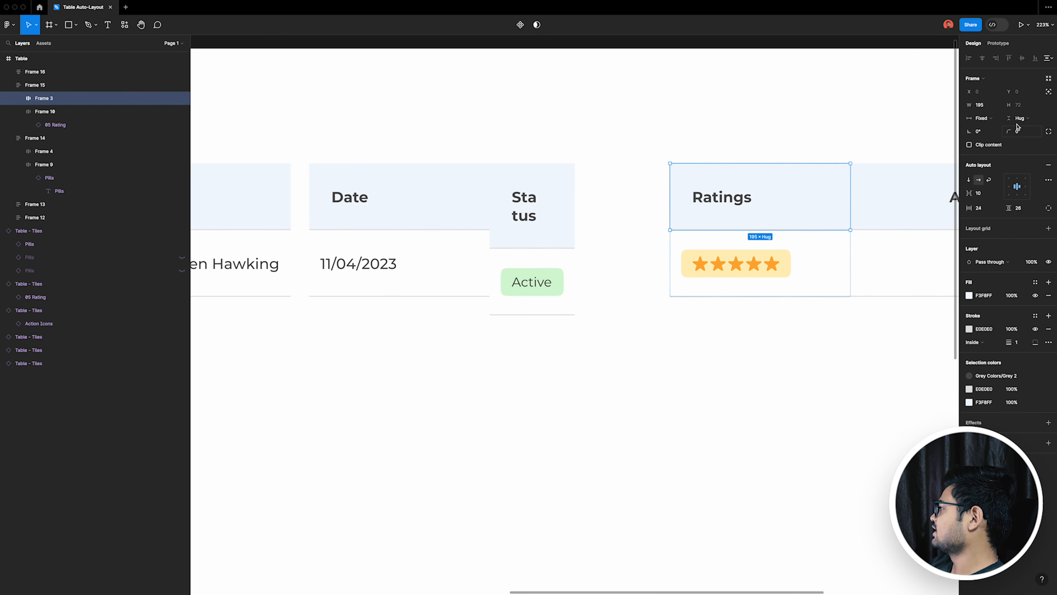
{"action": "left_click", "coordinate": [989, 119]}
{"action": "left_click", "coordinate": [999, 128]}
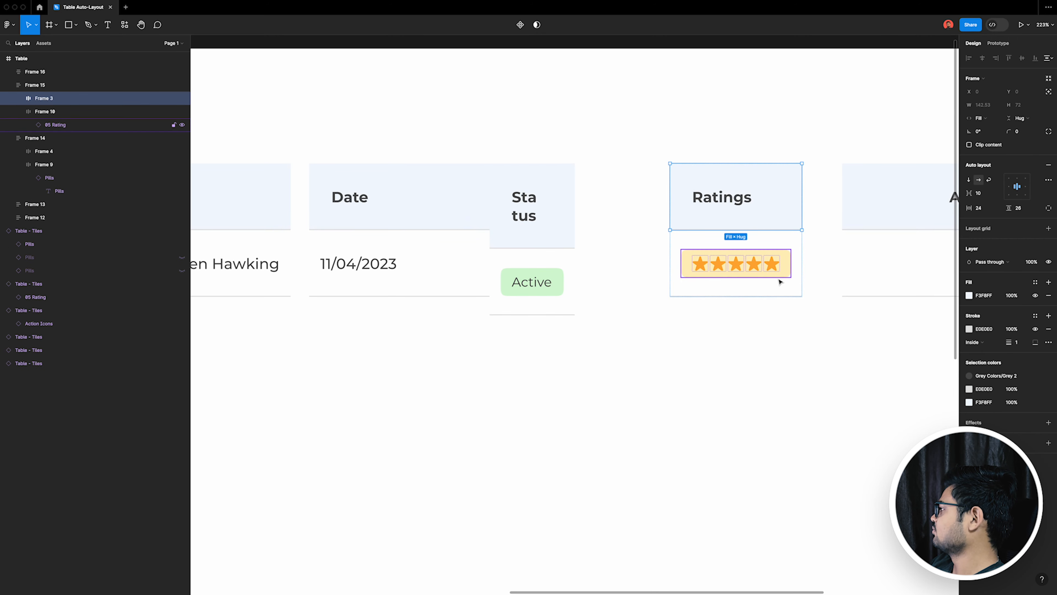
Step: Try narrowing the Ratings column stack and undo the resize
{"action": "double_click", "coordinate": [778, 277]}
{"action": "left_click", "coordinate": [817, 283]}
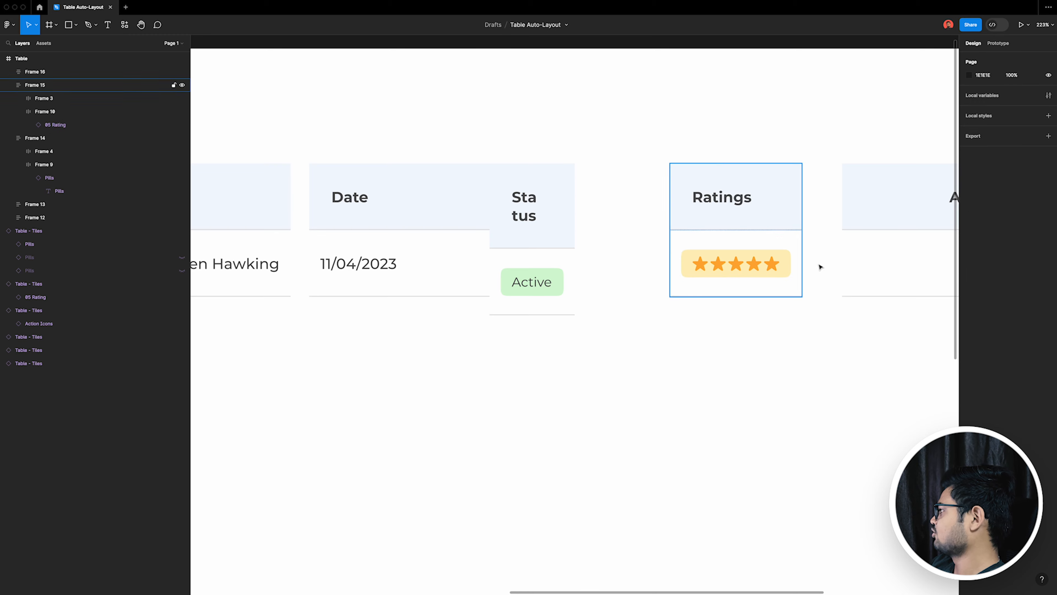
{"action": "left_click", "coordinate": [761, 292]}
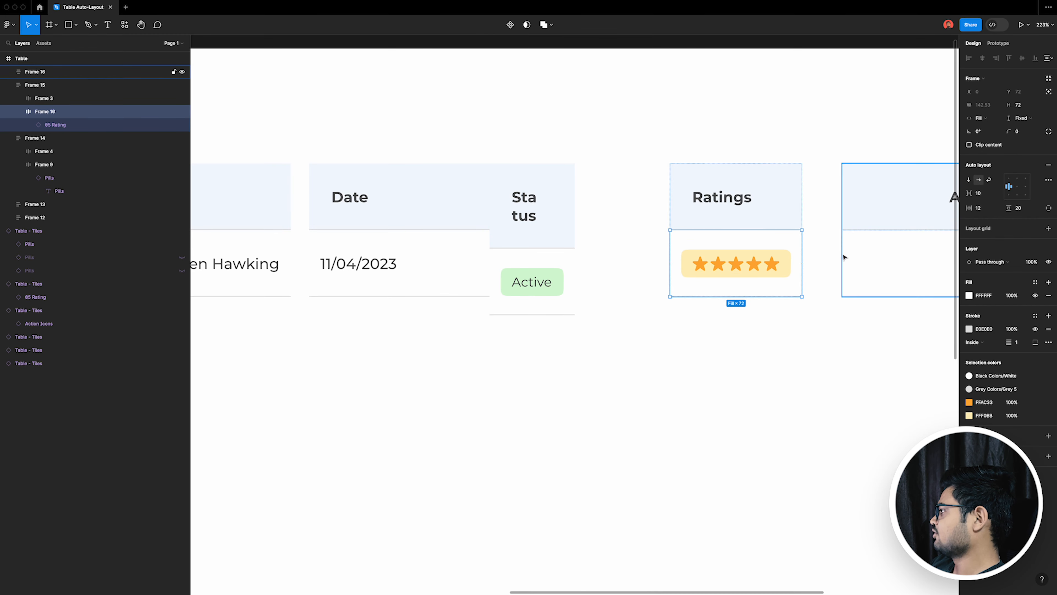
{"action": "scroll", "coordinate": [539, 385], "scroll_direction": "right", "scroll_amount": 10}
{"action": "left_click", "coordinate": [538, 385]}
{"action": "left_click", "coordinate": [417, 286]}
{"action": "left_click_drag", "start_coordinate": [434, 279], "coordinate": [407, 294]}
{"action": "key", "text": "super+z"}
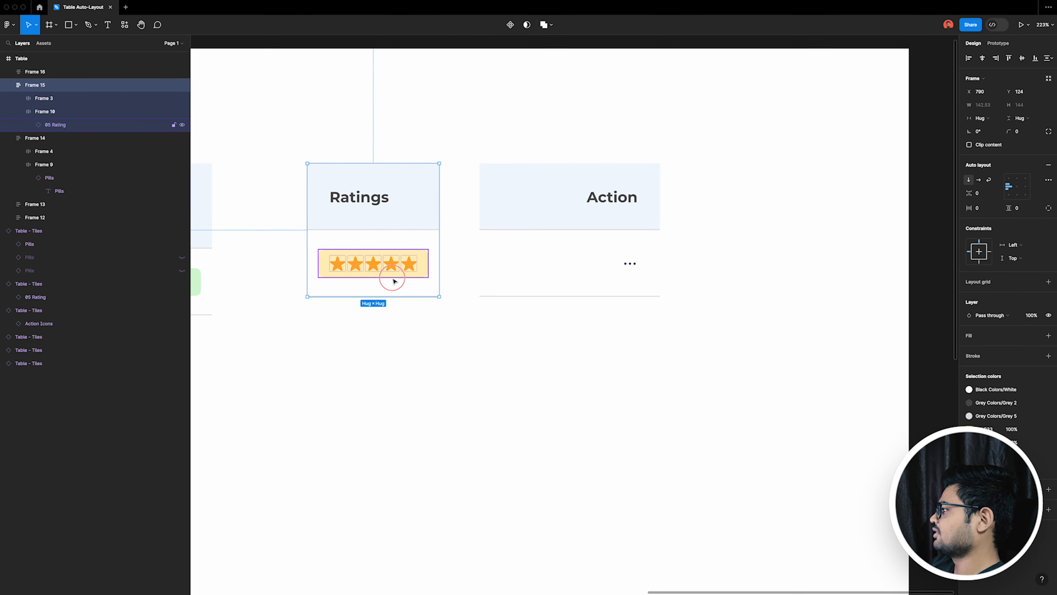
Step: Change the width sizing of the Ratings column stack, Frame 15, to Fixed
{"action": "left_click", "coordinate": [392, 277]}
{"action": "left_click", "coordinate": [982, 118]}
{"action": "left_click", "coordinate": [982, 128]}
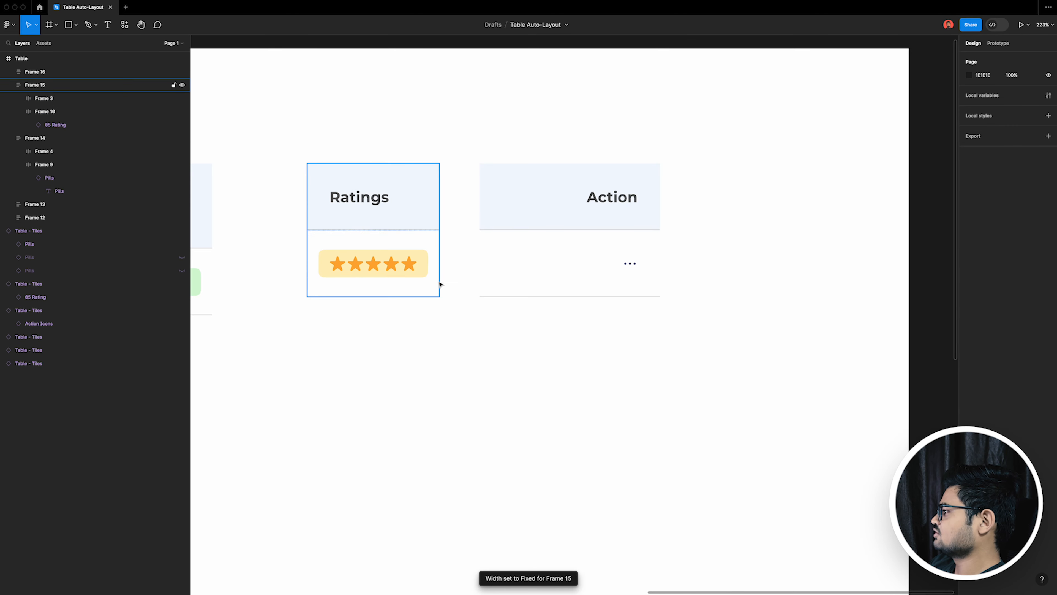
{"action": "left_click", "coordinate": [437, 283]}
{"action": "mouse_move", "coordinate": [437, 284]}
{"action": "left_mouse_down"}
{"action": "mouse_move", "coordinate": [608, 283]}
{"action": "mouse_move", "coordinate": [401, 279]}
{"action": "mouse_move", "coordinate": [638, 286]}
{"action": "mouse_move", "coordinate": [440, 284]}
{"action": "left_mouse_up"}
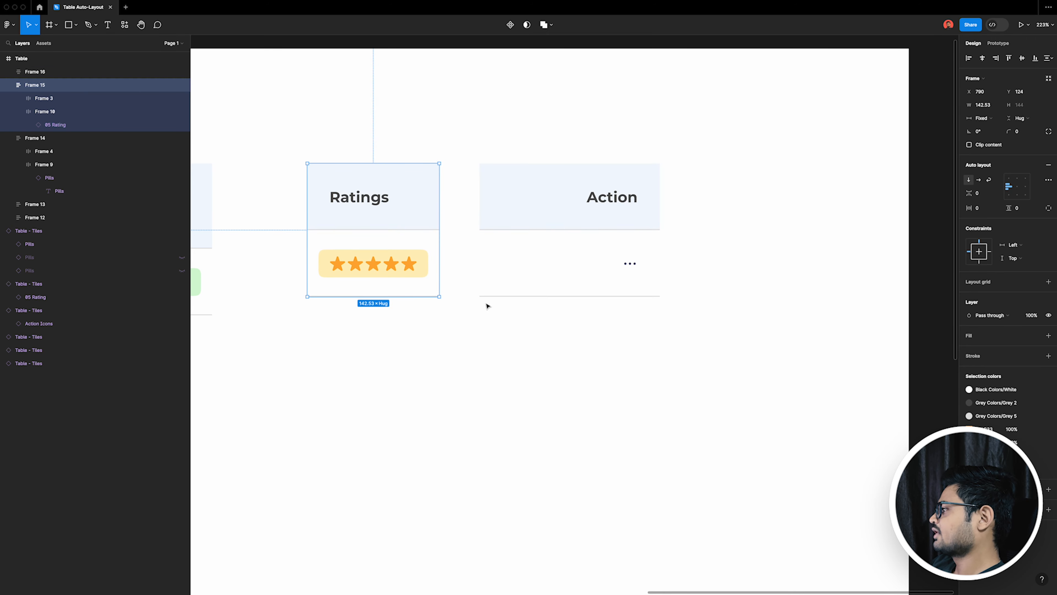
Step: Set the width of the star rating badge in the Ratings body cell to Hug contents
{"action": "left_click", "coordinate": [540, 326]}
{"action": "left_click", "coordinate": [410, 275], "text": "super"}
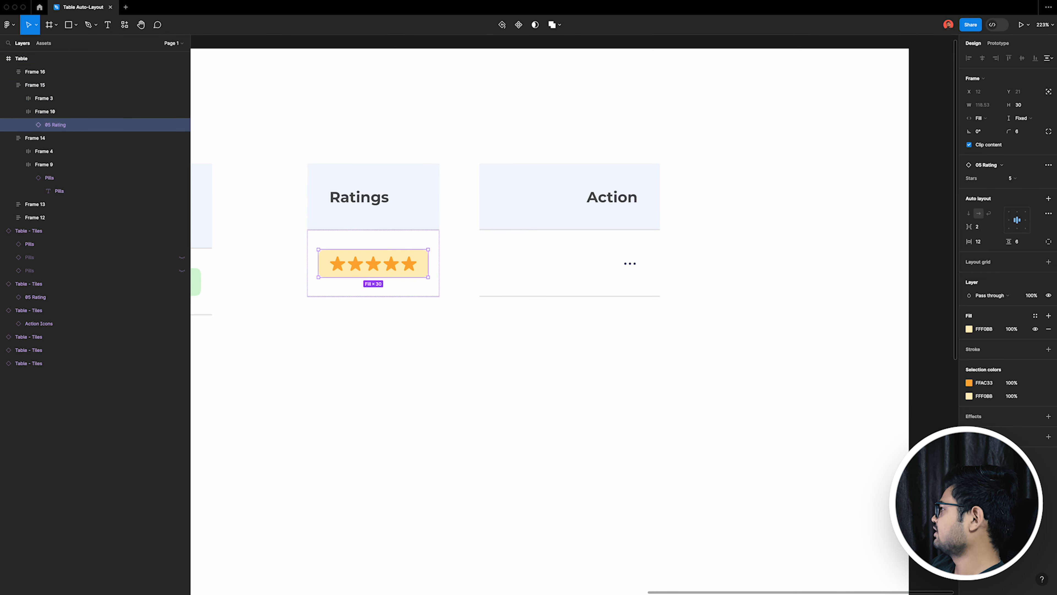
{"action": "left_click", "coordinate": [994, 119]}
{"action": "left_click", "coordinate": [987, 106]}
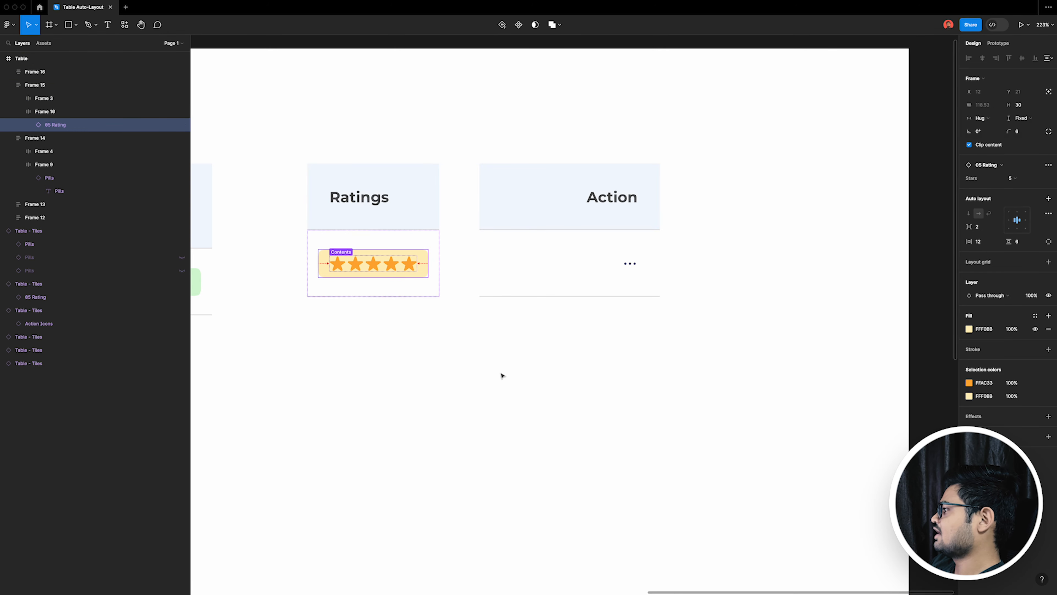
{"action": "left_click", "coordinate": [457, 364]}
Step: Try resizing the width of the Action column's body cell and undo it
{"action": "left_click", "coordinate": [546, 269]}
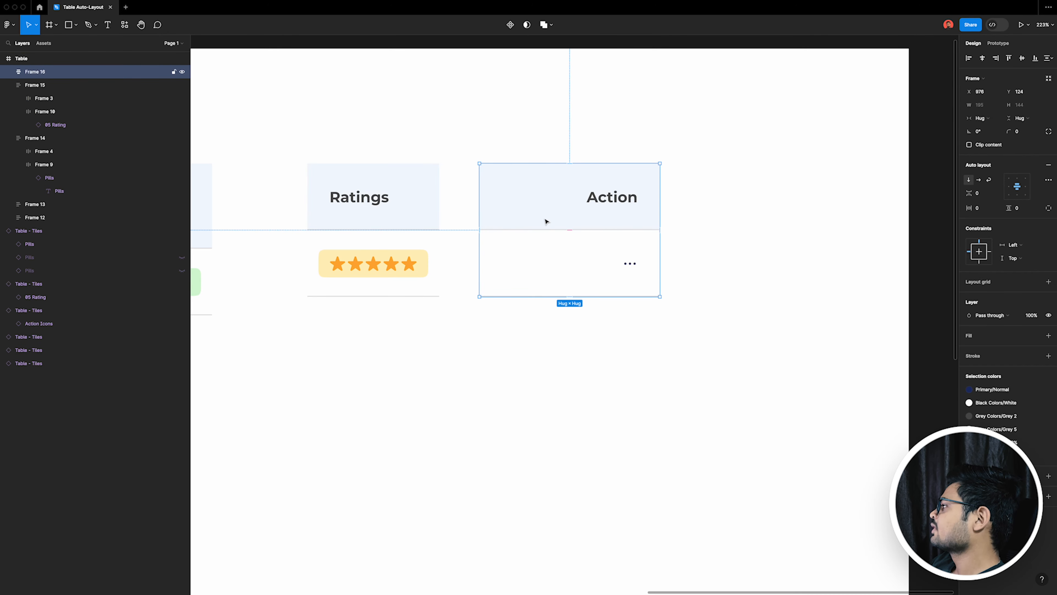
{"action": "left_click", "coordinate": [547, 219]}
{"action": "left_click", "coordinate": [554, 284]}
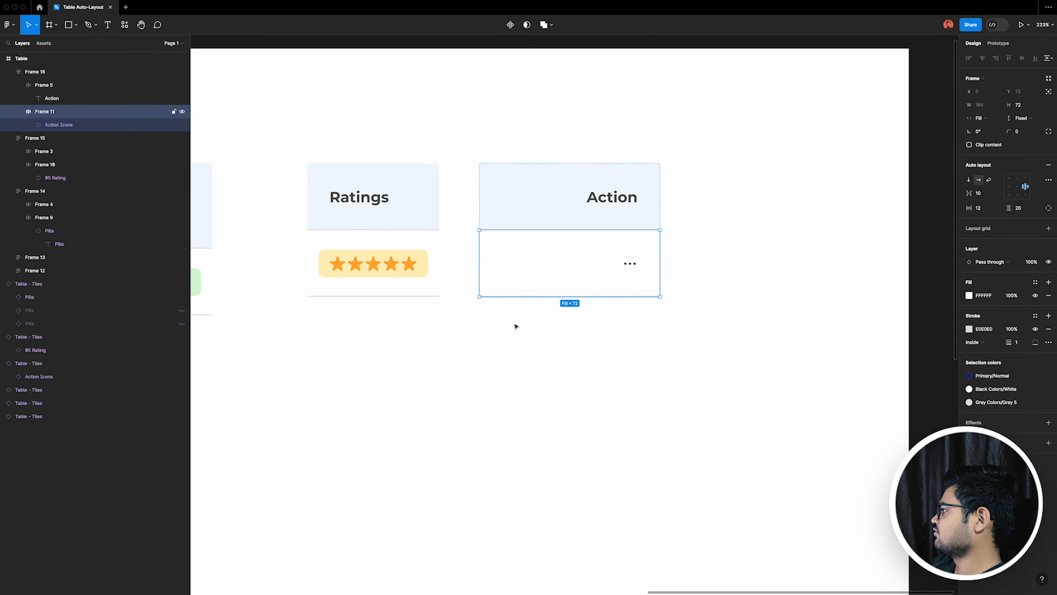
{"action": "left_click_drag", "start_coordinate": [660, 284], "coordinate": [566, 282]}
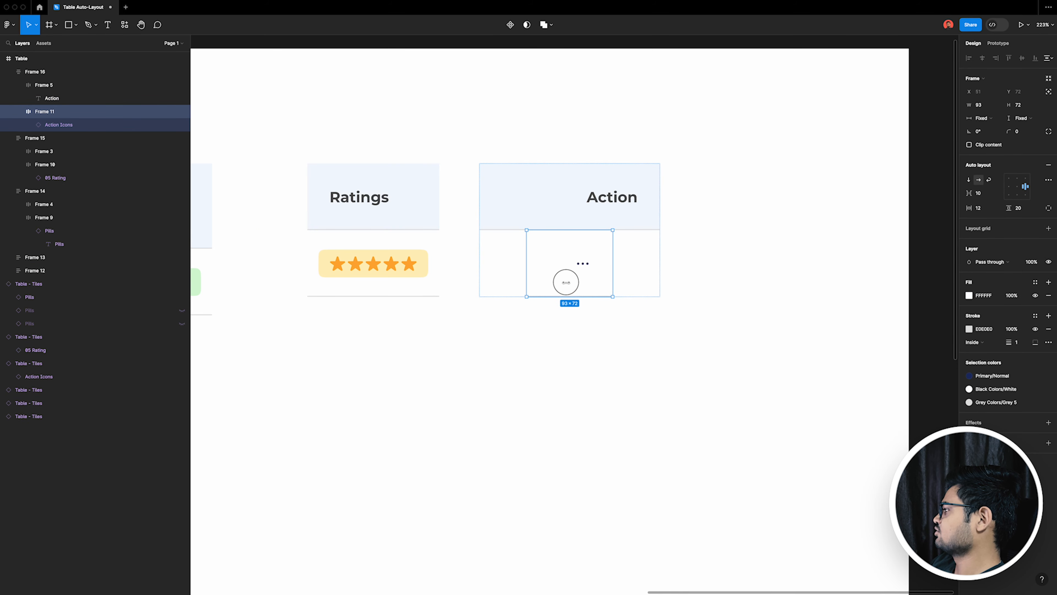
{"action": "left_click_drag", "start_coordinate": [647, 287], "coordinate": [705, 287]}
{"action": "key", "text": "super+z"}
Step: Set the width of the Action header cell to Fill container
{"action": "left_click", "coordinate": [630, 224]}
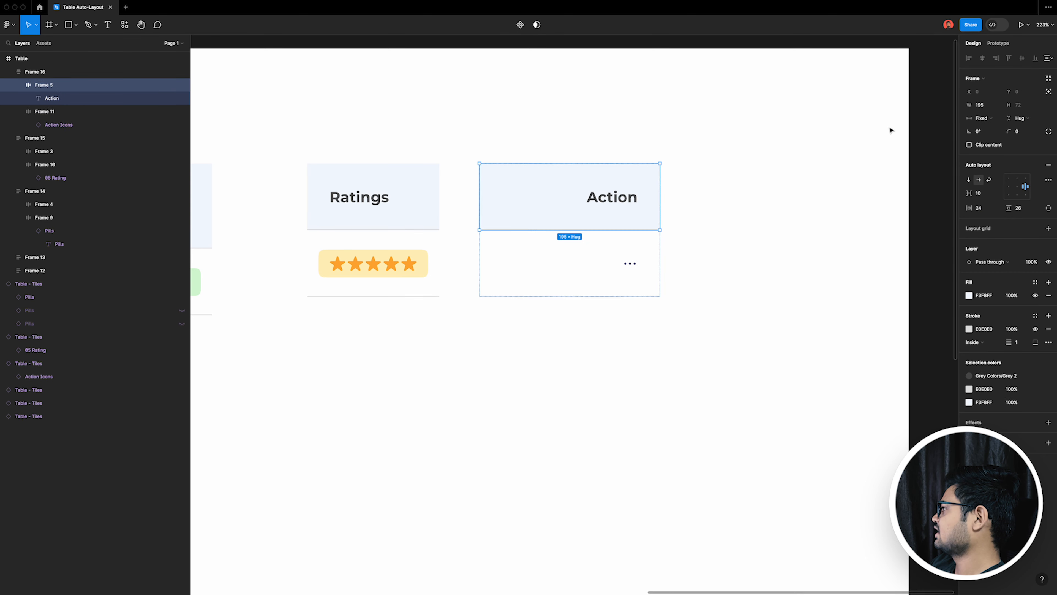
{"action": "left_click", "coordinate": [982, 119]}
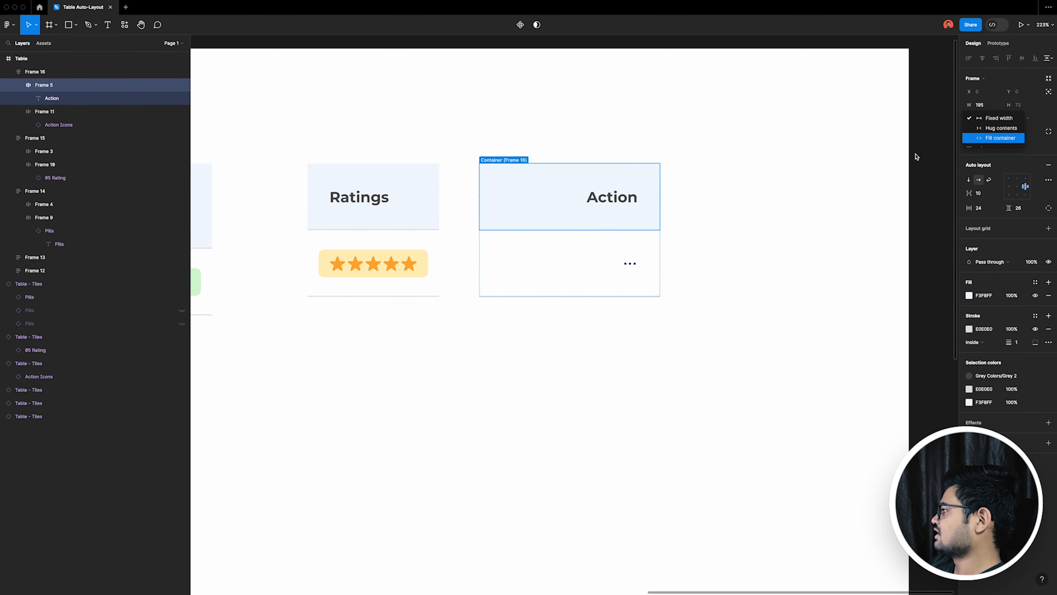
{"action": "left_click", "coordinate": [987, 137]}
{"action": "left_click", "coordinate": [738, 277]}
Step: Delete the Action text from its header cell, leaving the cell empty
{"action": "left_click", "coordinate": [516, 297]}
{"action": "mouse_move", "coordinate": [540, 292]}
{"action": "left_mouse_down"}
{"action": "mouse_move", "coordinate": [618, 286]}
{"action": "mouse_move", "coordinate": [538, 276]}
{"action": "left_mouse_up"}
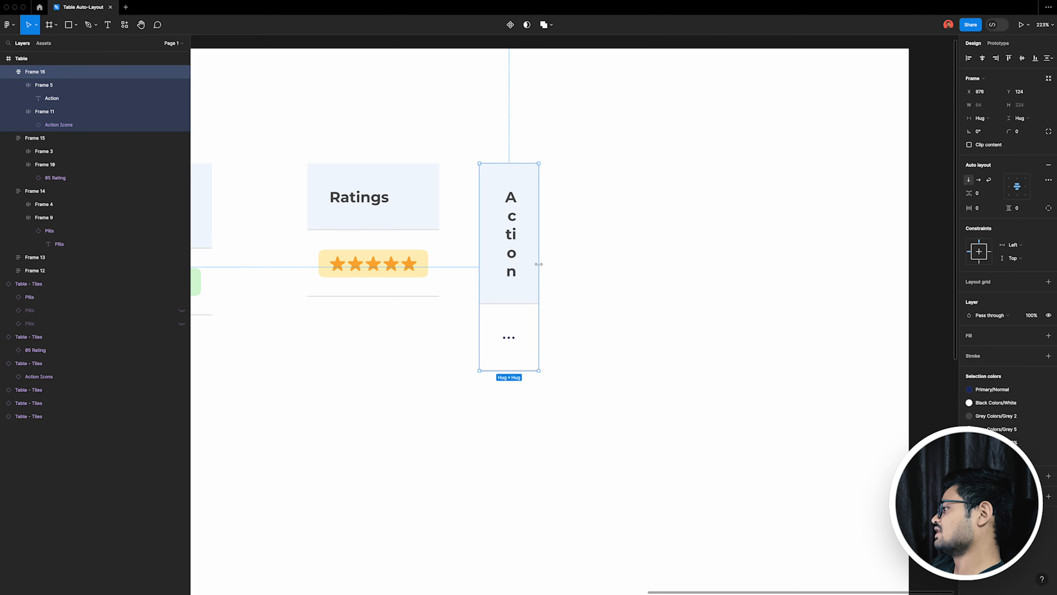
{"action": "double_click", "coordinate": [527, 285]}
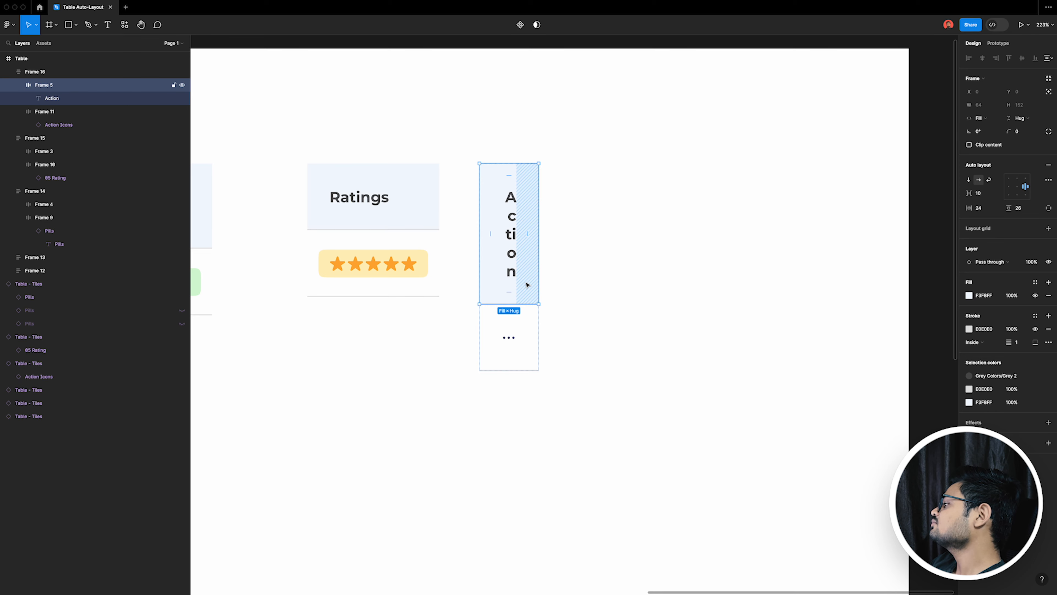
{"action": "double_click", "coordinate": [527, 285]}
{"action": "key", "text": "Return"}
{"action": "key", "text": "BackSpace"}
{"action": "left_click", "coordinate": [718, 293]}
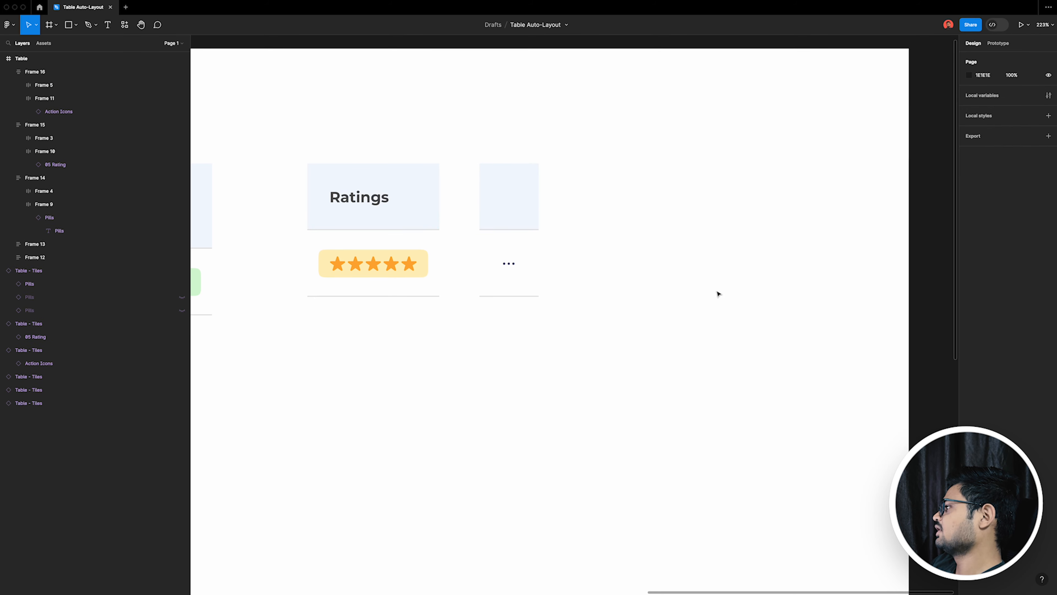
Step: Collapse the layer of the Ratings column stack, Frame 15
{"action": "scroll", "coordinate": [717, 293], "scroll_direction": "down", "scroll_amount": 5}
{"action": "scroll", "coordinate": [616, 267], "scroll_direction": "up", "scroll_amount": 3}
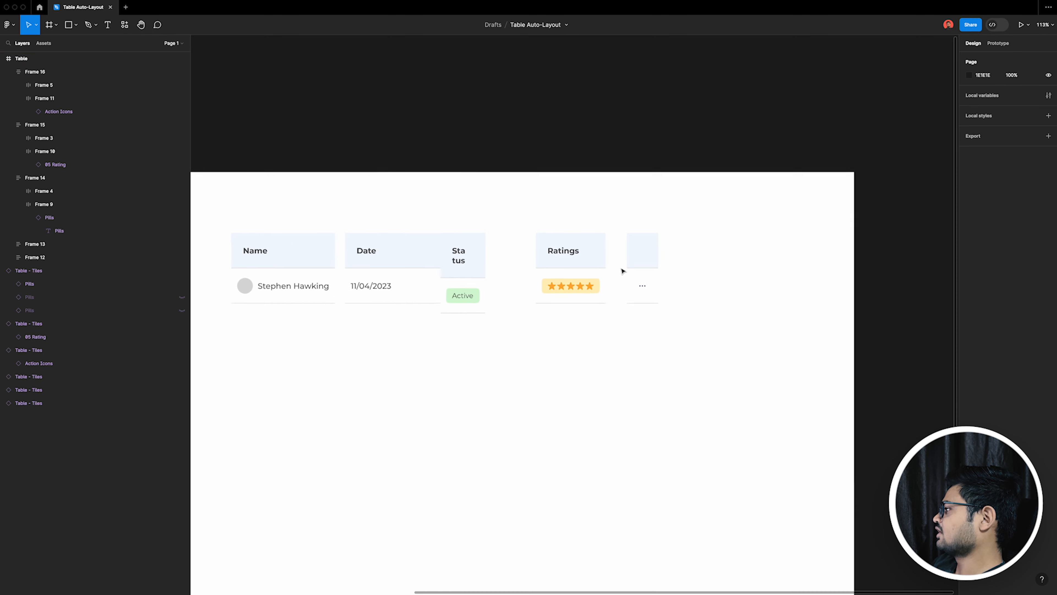
{"action": "left_click", "coordinate": [8, 124]}
{"action": "double_click", "coordinate": [645, 249]}
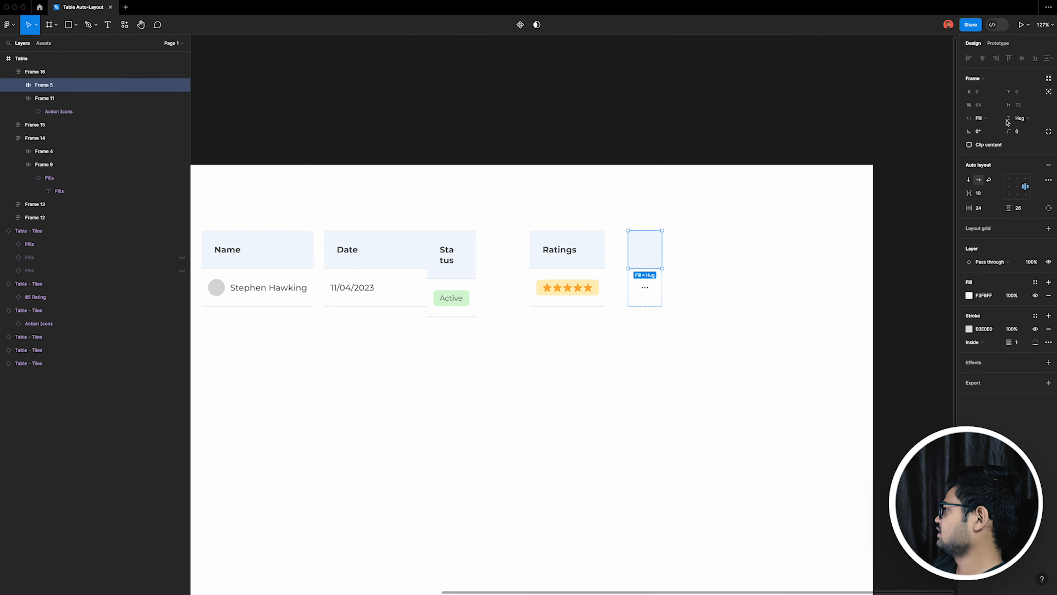
{"action": "left_click", "coordinate": [633, 361]}
{"action": "scroll", "coordinate": [746, 354], "scroll_direction": "down", "scroll_amount": 5}
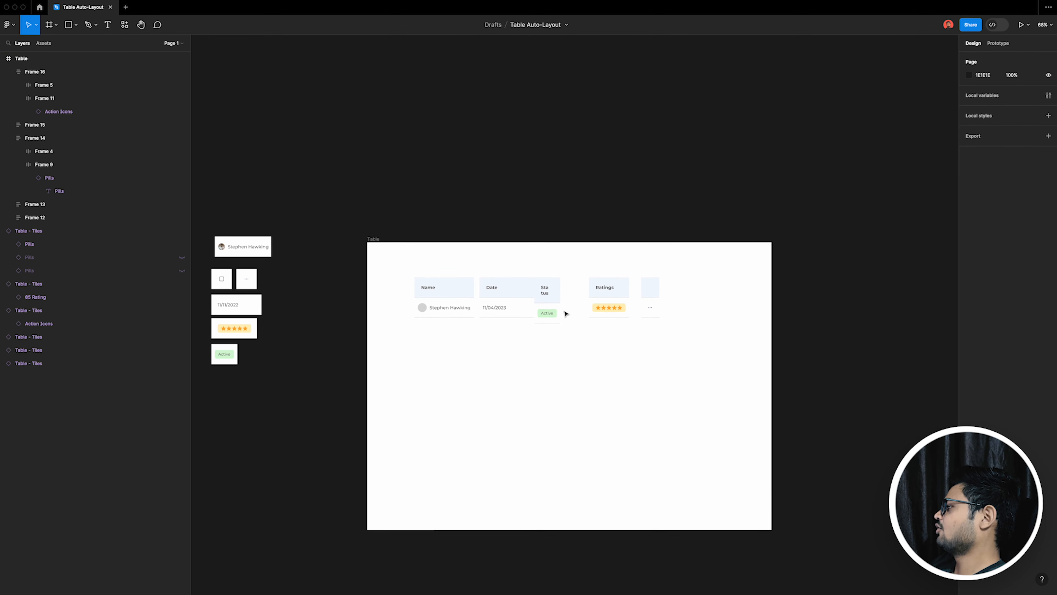
Step: Duplicate the Name column's body cell seven times to fill the column with eight rows
{"action": "scroll", "coordinate": [476, 288], "scroll_direction": "up", "scroll_amount": 5}
{"action": "left_click_drag", "start_coordinate": [354, 251], "coordinate": [461, 375]}
{"action": "left_click", "coordinate": [450, 335]}
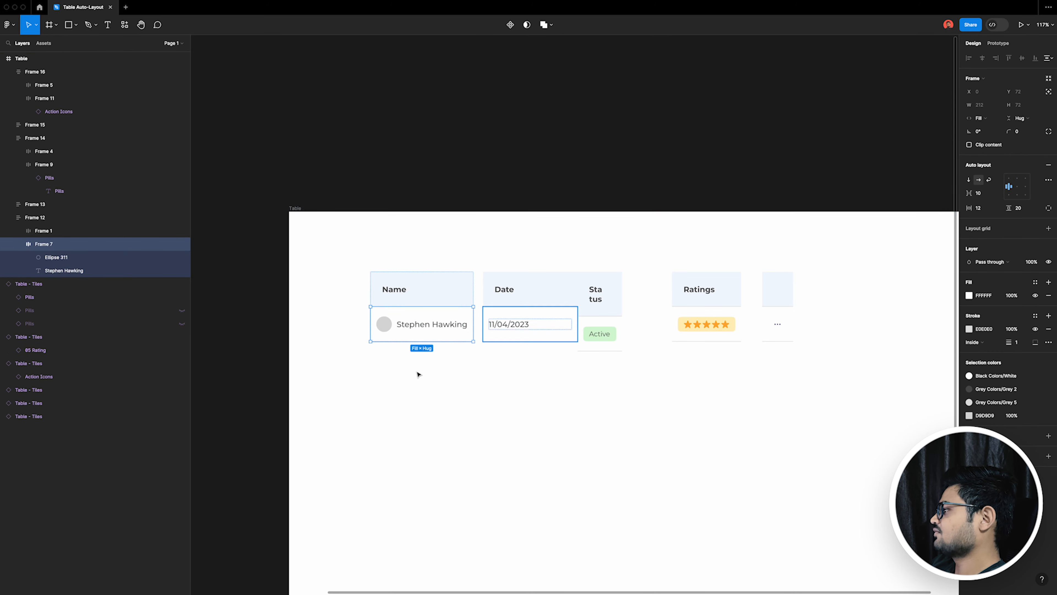
{"action": "scroll", "coordinate": [437, 366], "scroll_direction": "up", "scroll_amount": 3}
{"action": "key", "text": "ctrl+d"}
{"action": "key", "text": "ctrl+d"}
{"action": "key", "text": "ctrl+d"}
{"action": "key", "text": "ctrl+d"}
{"action": "key", "text": "ctrl+d"}
{"action": "key", "text": "ctrl+d"}
{"action": "key", "text": "ctrl+d"}
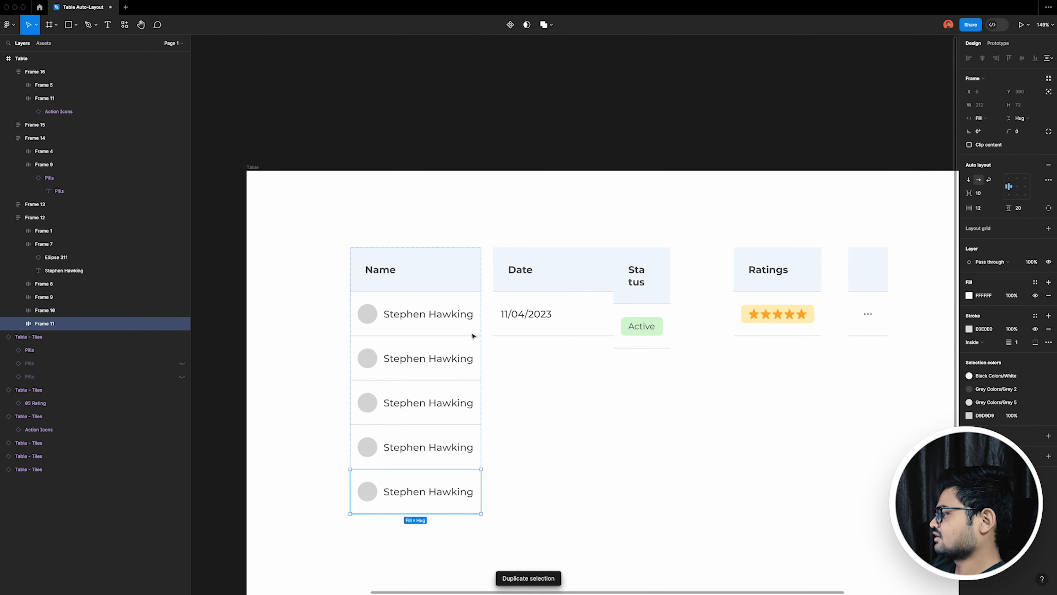
{"action": "scroll", "coordinate": [523, 382], "scroll_direction": "down", "scroll_amount": 5}
{"action": "scroll", "coordinate": [517, 425], "scroll_direction": "up", "scroll_amount": 3}
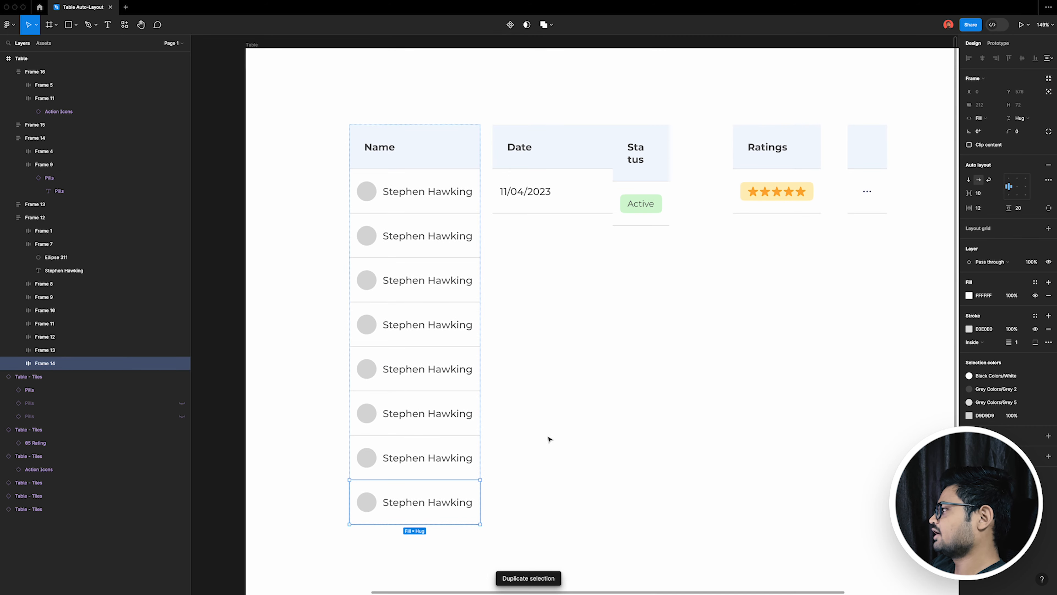
{"action": "left_click", "coordinate": [550, 437]}
Step: Duplicate the Date column's body cell seven times to match the eight rows of the Name column
{"action": "left_click", "coordinate": [586, 203]}
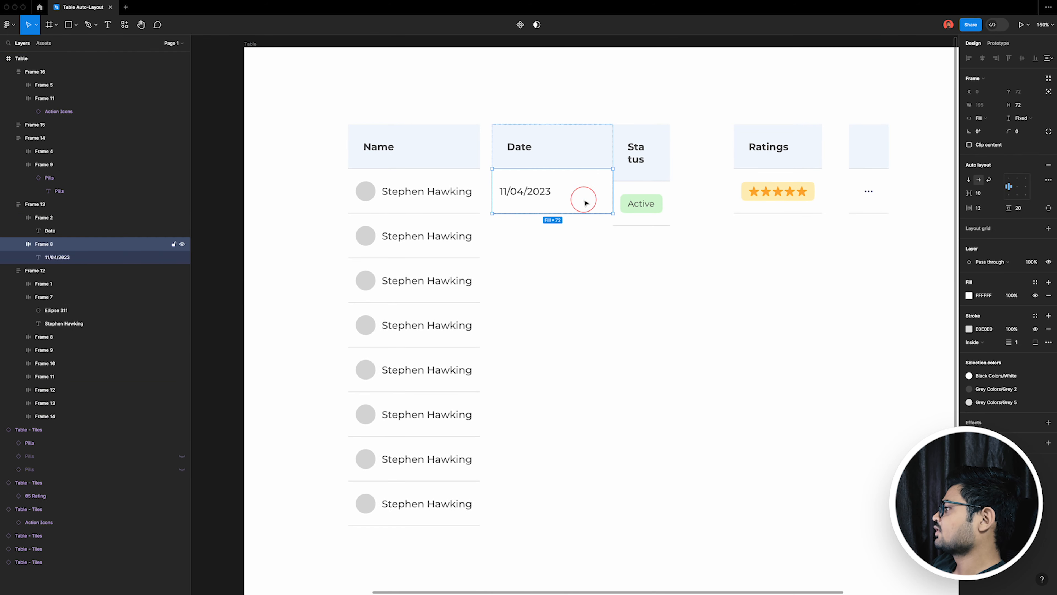
{"action": "key", "text": "ctrl+d"}
Step: Duplicate the Status column's body cell seven times to match the eight rows of the other columns
{"action": "key", "text": "ctrl+d"}
{"action": "key", "text": "ctrl+d"}
{"action": "key", "text": "ctrl+d"}
{"action": "key", "text": "ctrl+d"}
{"action": "key", "text": "ctrl+d"}
{"action": "key", "text": "ctrl+d"}
{"action": "left_click", "coordinate": [678, 279]}
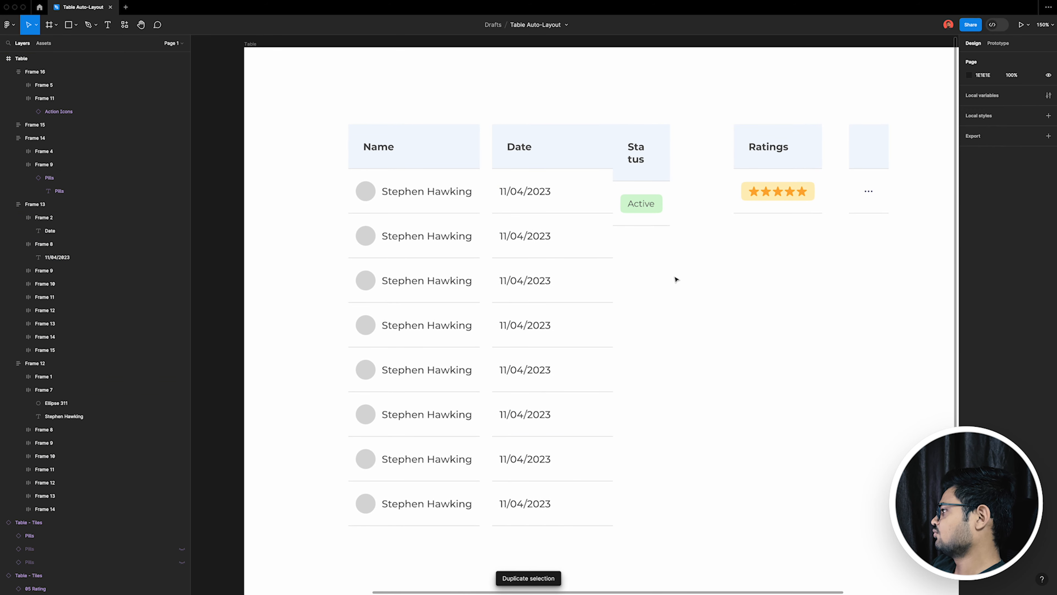
{"action": "left_click", "coordinate": [668, 217]}
{"action": "key", "text": "ctrl+d"}
{"action": "key", "text": "ctrl+d"}
Step: Duplicate the Ratings column's body cell to fill eight rows, undoing the one extra copy
{"action": "key", "text": "ctrl+d"}
{"action": "key", "text": "ctrl+d"}
{"action": "key", "text": "ctrl+d"}
{"action": "key", "text": "ctrl+d"}
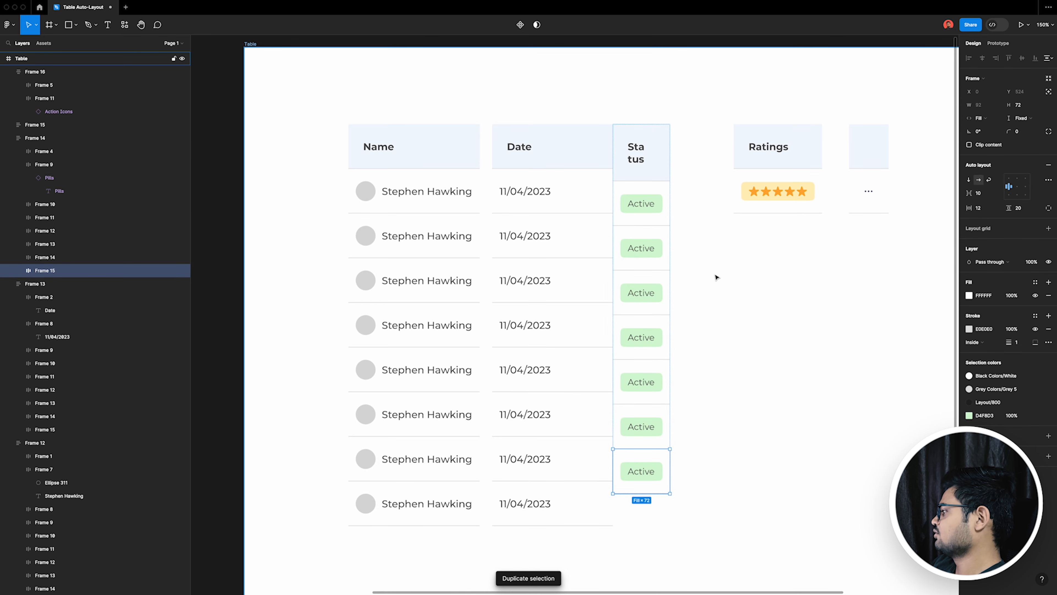
{"action": "key", "text": "ctrl+d"}
{"action": "left_click", "coordinate": [770, 206]}
{"action": "key", "text": "ctrl+d"}
{"action": "key", "text": "ctrl+d"}
{"action": "key", "text": "ctrl+d"}
{"action": "key", "text": "ctrl+d"}
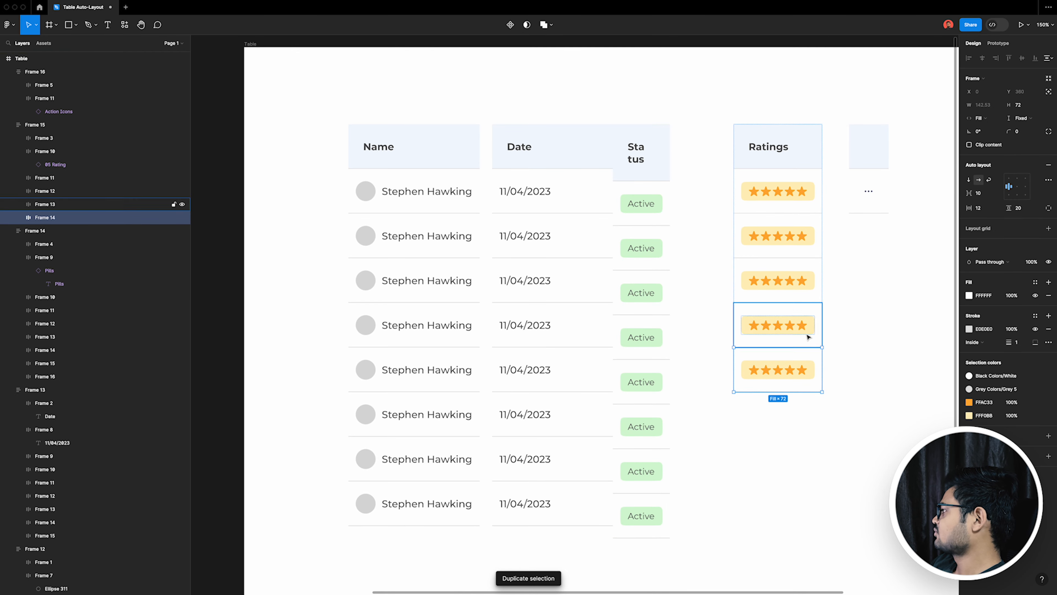
{"action": "key", "text": "ctrl+d"}
{"action": "key", "text": "ctrl+d"}
Step: Duplicate the action icon column's body cell seven times to complete its eight rows
{"action": "key", "text": "ctrl+d"}
{"action": "key", "text": "ctrl+d"}
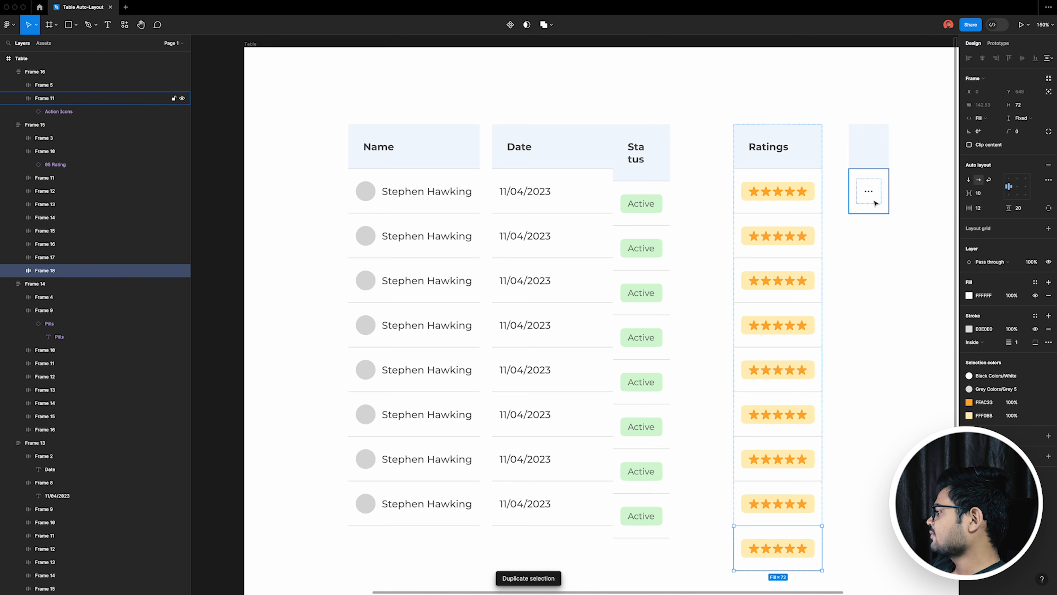
{"action": "key", "text": "ctrl+z"}
{"action": "left_click", "coordinate": [876, 203]}
{"action": "key", "text": "ctrl+d"}
{"action": "key", "text": "ctrl+d"}
{"action": "key", "text": "ctrl+d"}
{"action": "key", "text": "ctrl+d"}
{"action": "key", "text": "ctrl+d"}
{"action": "key", "text": "ctrl+d"}
{"action": "key", "text": "ctrl+d"}
{"action": "key", "text": "Escape"}
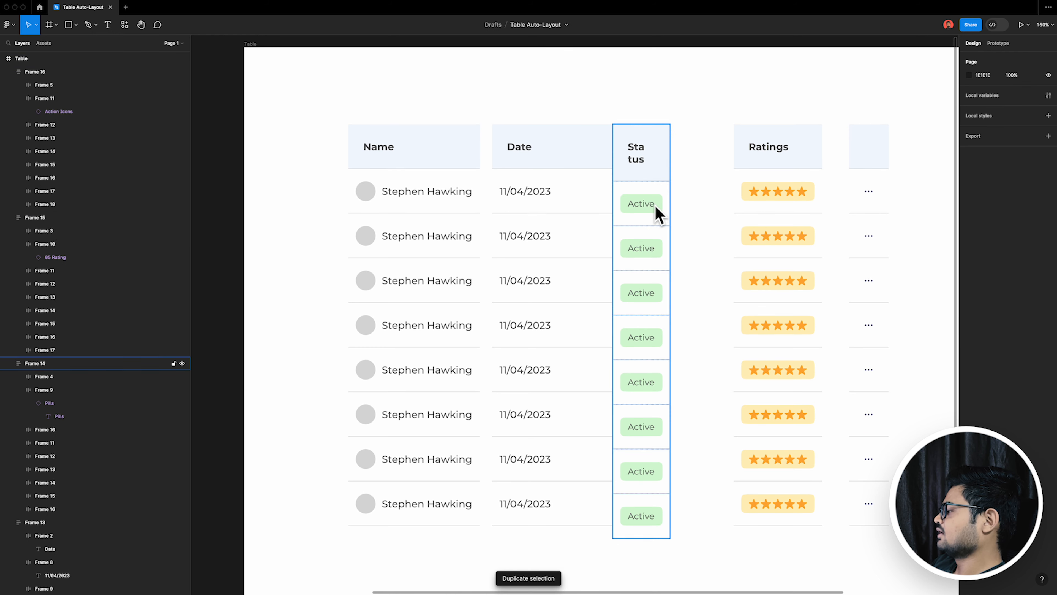
Step: Widen the Status column stack to 144 so its header text fits on one line
{"action": "left_click_drag", "start_coordinate": [659, 201], "coordinate": [702, 169]}
{"action": "key", "text": "ctrl+z"}
{"action": "left_click", "coordinate": [667, 171]}
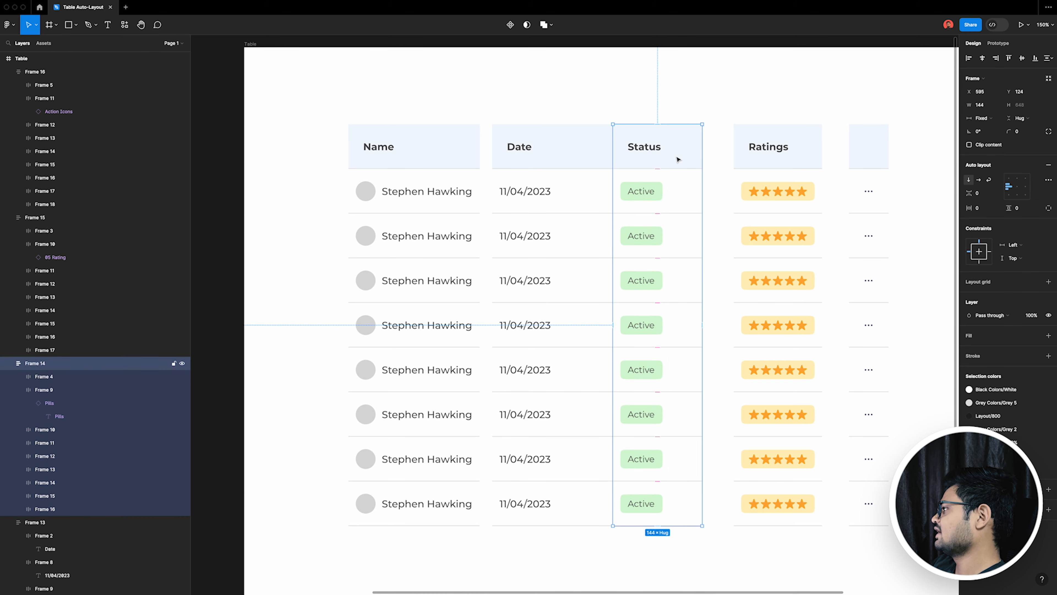
Step: Wrap all five column stacks in one horizontal auto layout frame and set the gap between them to 0
{"action": "left_click", "coordinate": [762, 170]}
{"action": "left_click_drag", "start_coordinate": [310, 96], "coordinate": [385, 181]}
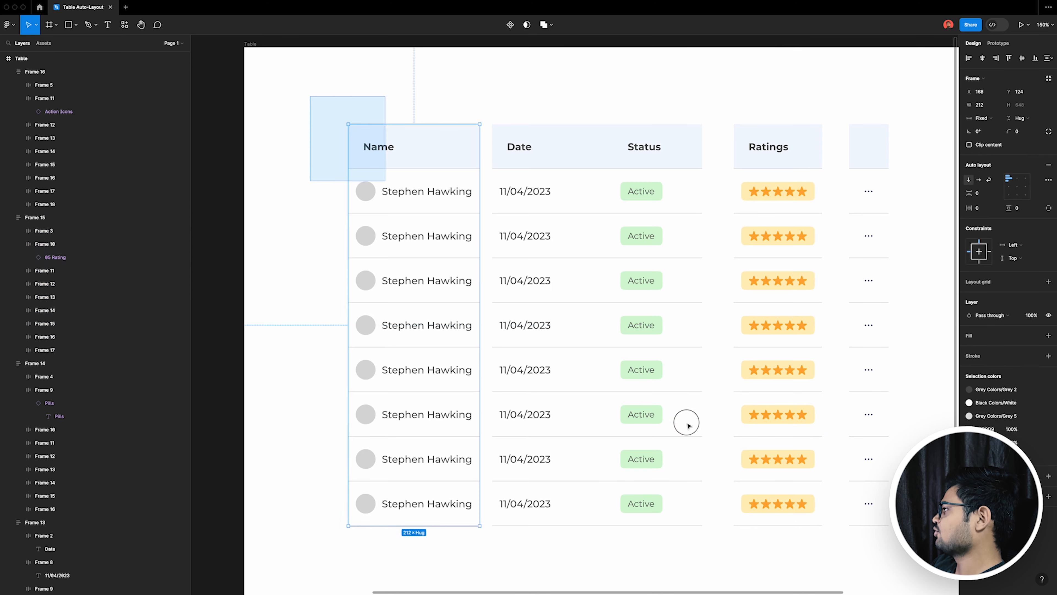
{"action": "left_click_drag", "start_coordinate": [688, 425], "coordinate": [912, 543]}
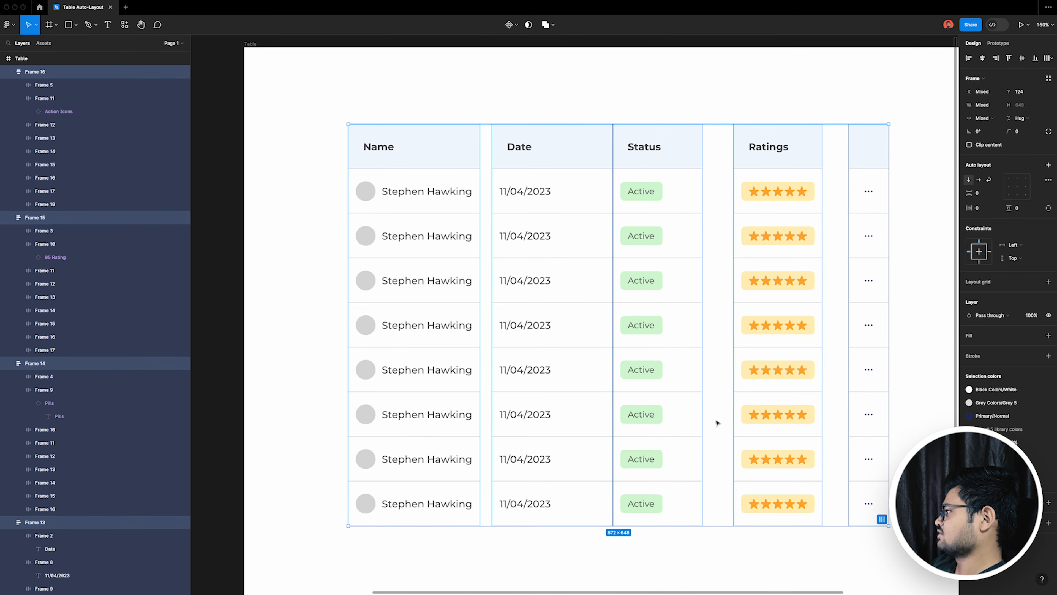
{"action": "key", "text": "shift+a"}
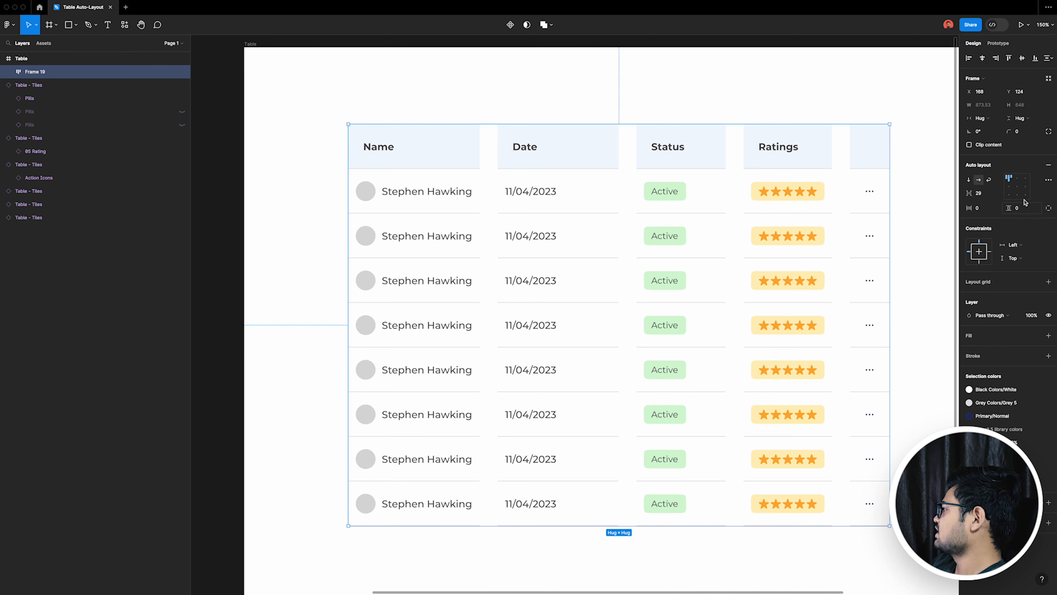
{"action": "left_click", "coordinate": [987, 197]}
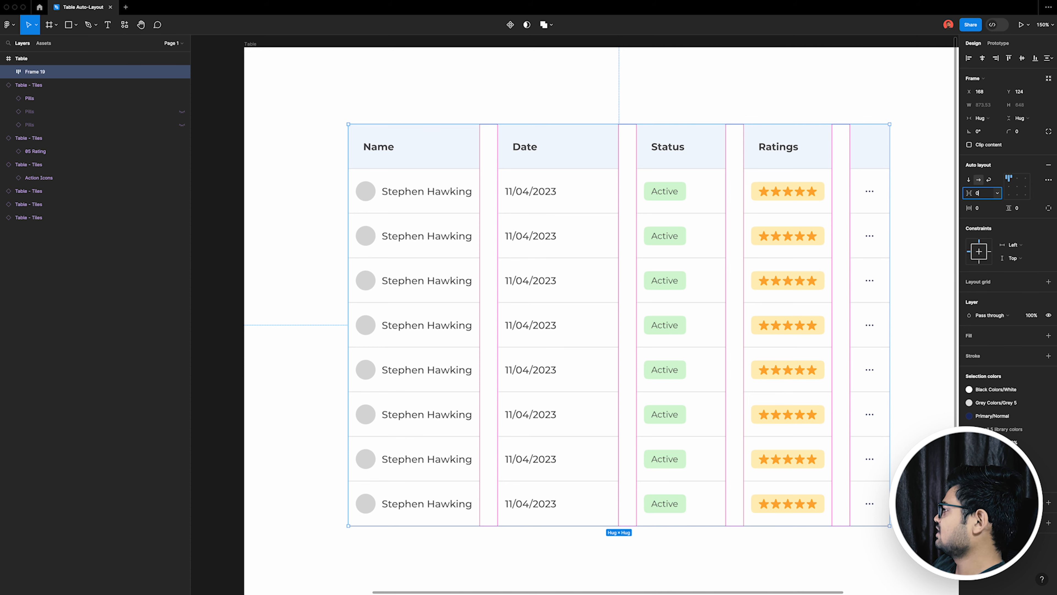
{"action": "key", "text": "Return"}
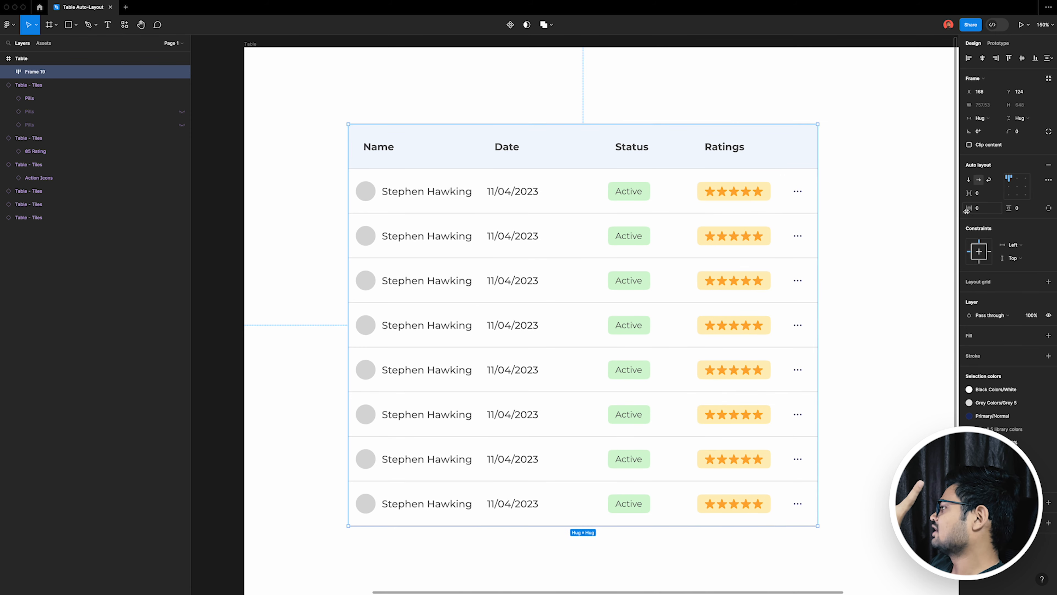
Step: Set the width of all five column stacks inside the table frame to Fill container
{"action": "scroll", "coordinate": [873, 233], "scroll_direction": "right", "scroll_amount": 1}
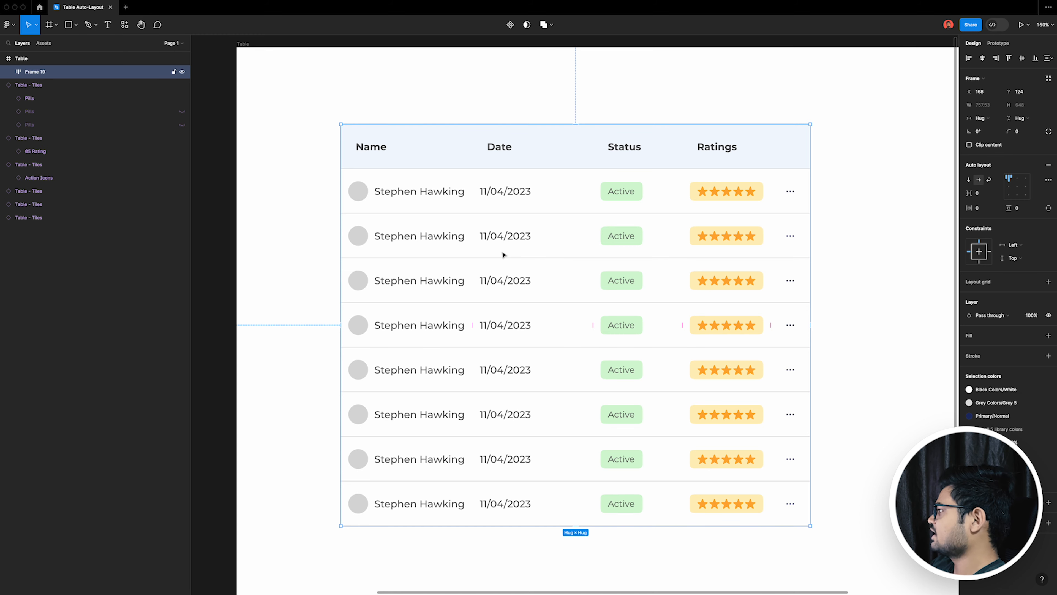
{"action": "double_click", "coordinate": [424, 166]}
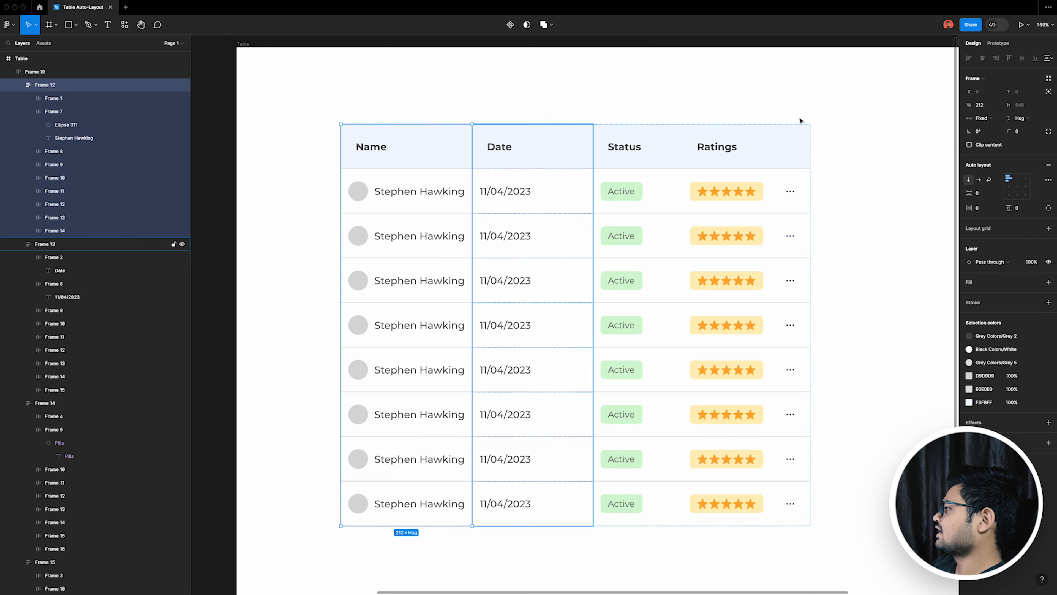
{"action": "left_click", "coordinate": [541, 156], "text": "shift"}
{"action": "left_click", "coordinate": [658, 157], "text": "shift"}
{"action": "left_click", "coordinate": [741, 155], "text": "shift"}
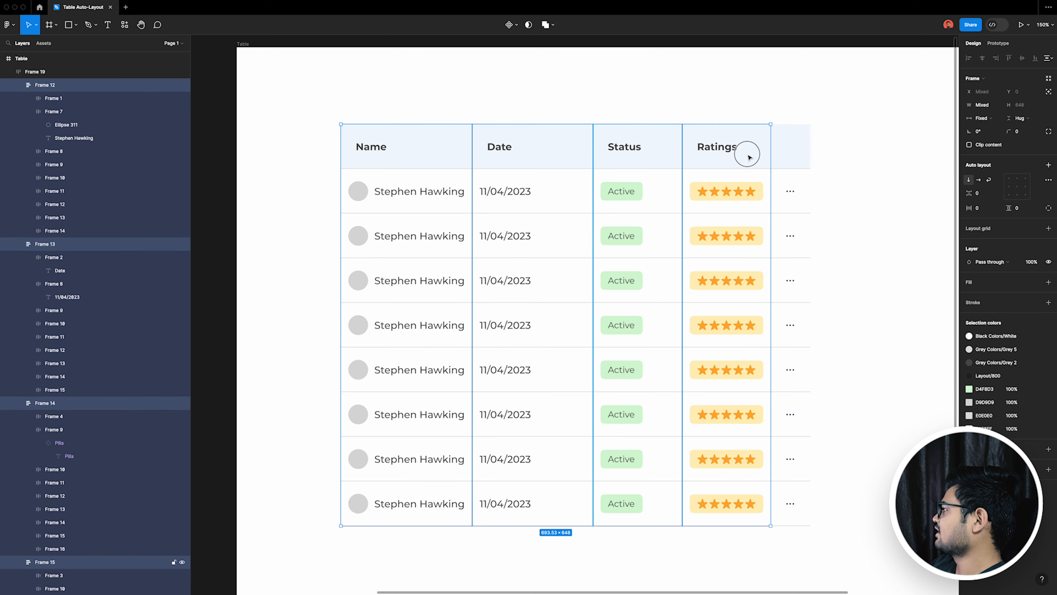
{"action": "left_click", "coordinate": [803, 157], "text": "shift"}
{"action": "left_click", "coordinate": [980, 120]}
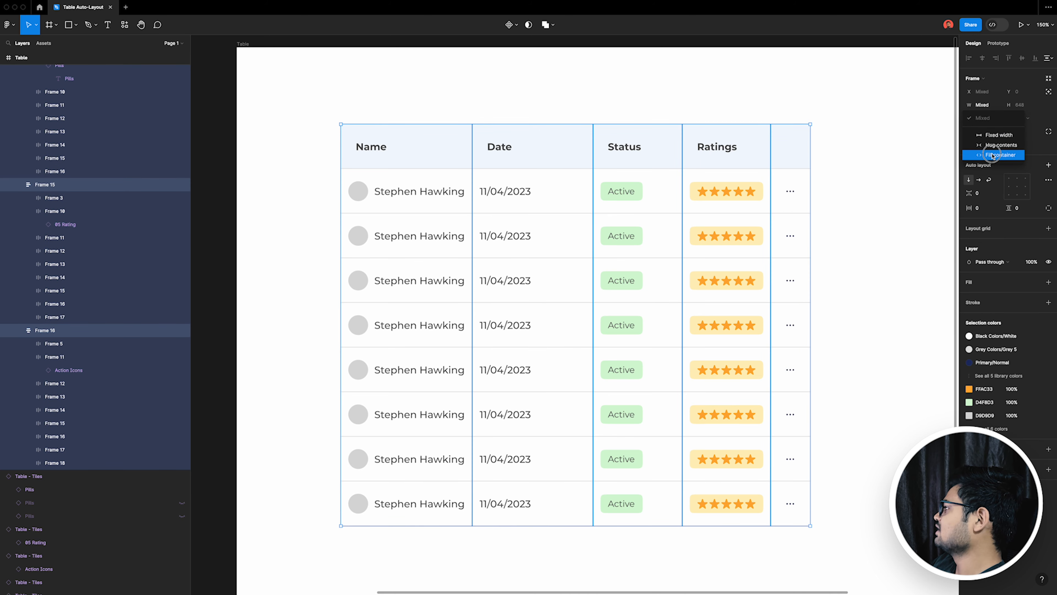
{"action": "left_click", "coordinate": [990, 155]}
{"action": "scroll", "coordinate": [875, 238], "scroll_direction": "down", "scroll_amount": 3}
{"action": "left_click", "coordinate": [859, 236]}
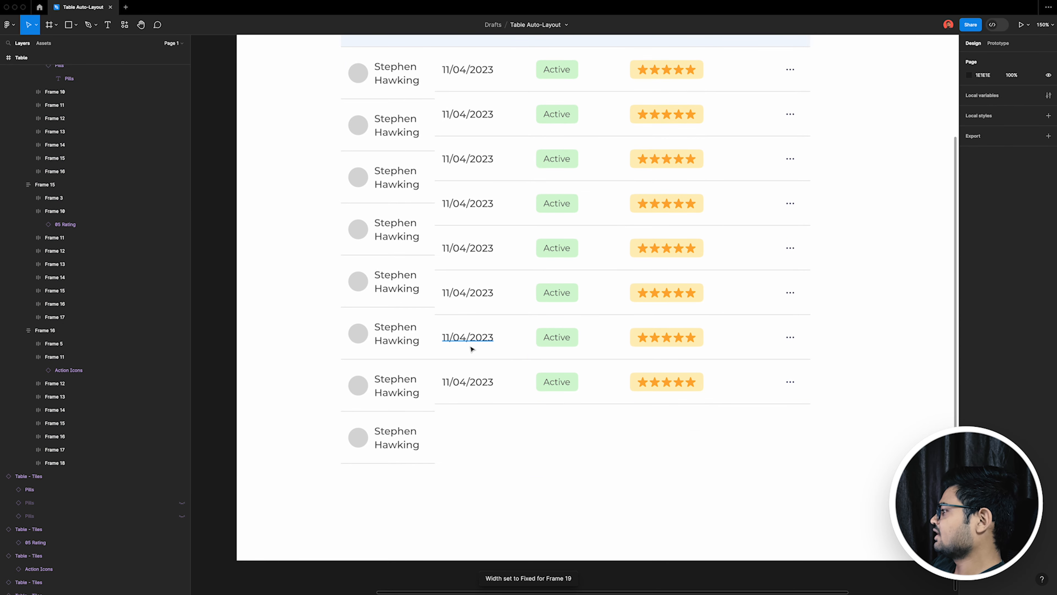
Step: Widen the Name column to about 279 so each full name fits on one line
{"action": "scroll", "coordinate": [472, 349], "scroll_direction": "down", "scroll_amount": 3}
{"action": "scroll", "coordinate": [557, 324], "scroll_direction": "up", "scroll_amount": 1}
{"action": "left_click", "coordinate": [421, 134]}
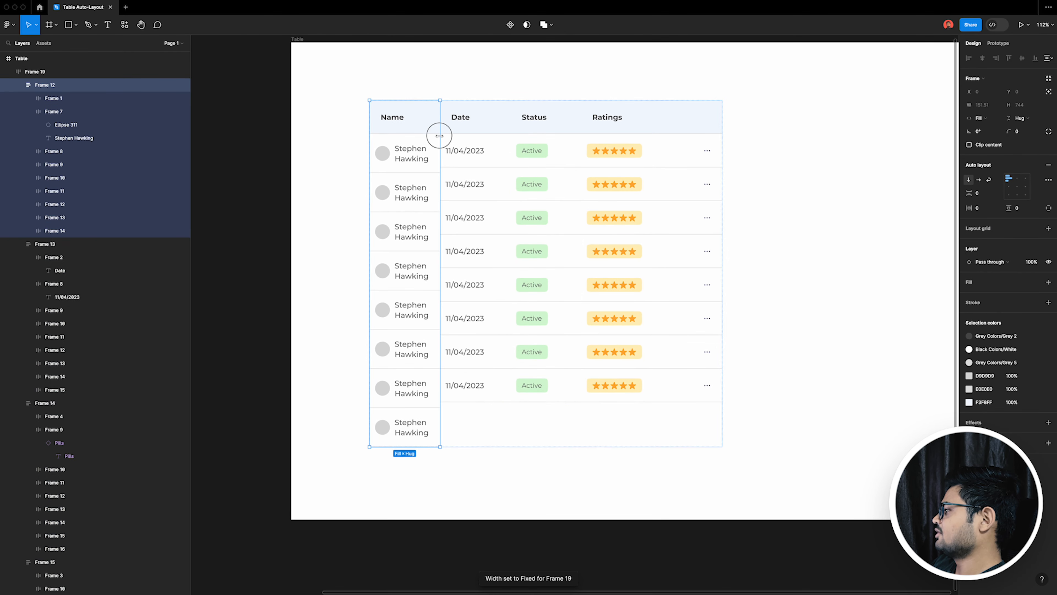
{"action": "left_click_drag", "start_coordinate": [440, 136], "coordinate": [498, 137]}
{"action": "left_click", "coordinate": [538, 134]}
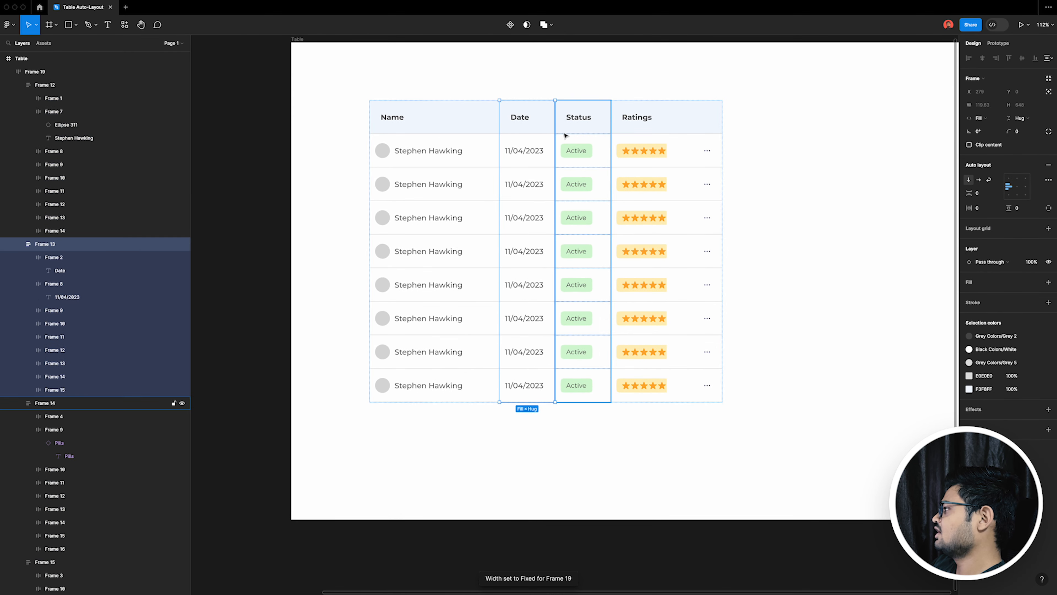
Step: Widen the whole table's auto layout frame to about 946
{"action": "left_click", "coordinate": [814, 189]}
{"action": "left_click", "coordinate": [718, 195]}
{"action": "mouse_move", "coordinate": [722, 192]}
{"action": "left_mouse_down"}
{"action": "mouse_move", "coordinate": [567, 189]}
{"action": "mouse_move", "coordinate": [866, 201]}
{"action": "mouse_move", "coordinate": [685, 202]}
{"action": "mouse_move", "coordinate": [723, 201]}
{"action": "left_mouse_up"}
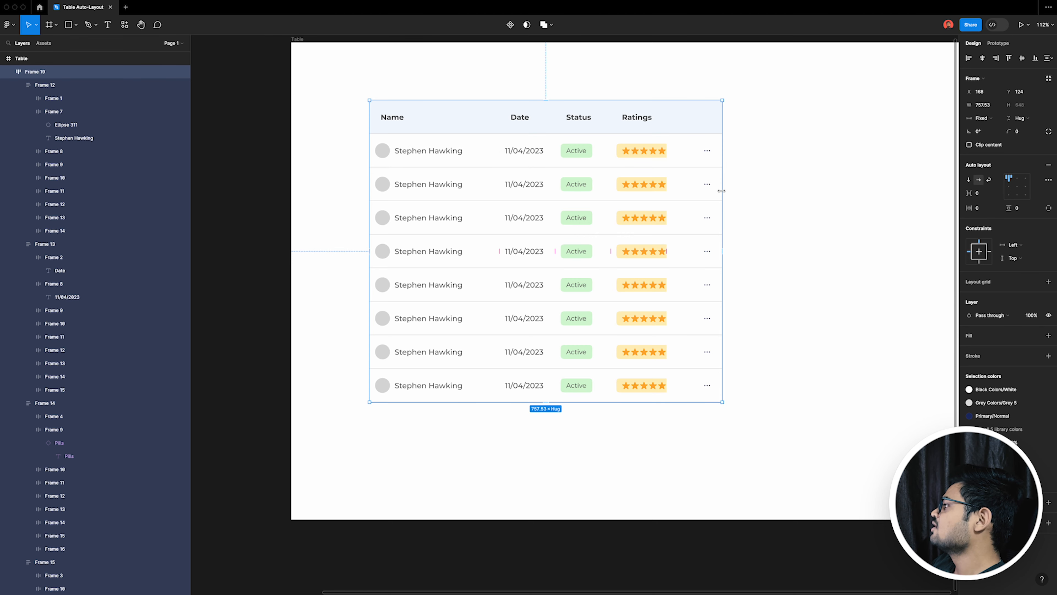
{"action": "left_click_drag", "start_coordinate": [714, 192], "coordinate": [810, 193]}
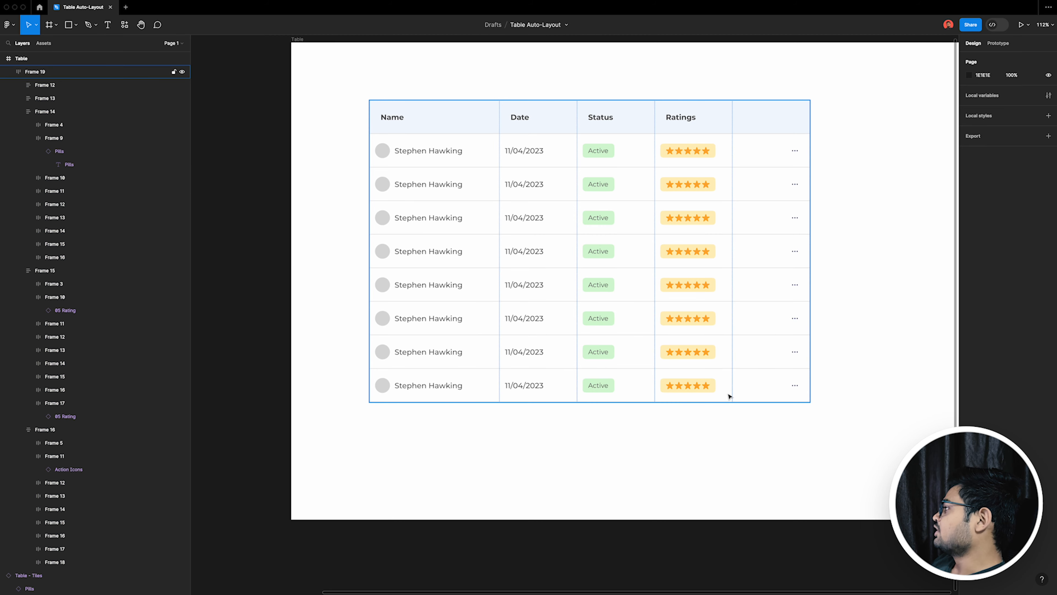
Step: Try stretching the table's auto layout frame to a width of about 1281
{"action": "left_click", "coordinate": [737, 296]}
{"action": "left_click_drag", "start_coordinate": [811, 289], "coordinate": [945, 253]}
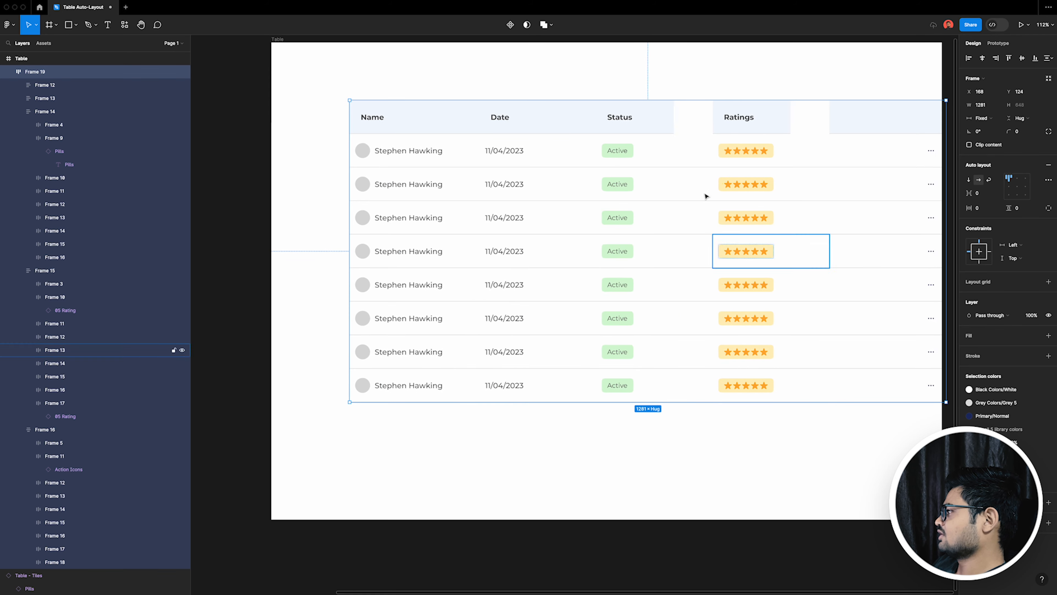
{"action": "key", "text": "super+z"}
Step: Collapse the Status and Ratings column layers and the Table frame's layer, leaving nothing selected
{"action": "left_click", "coordinate": [536, 156], "text": "super"}
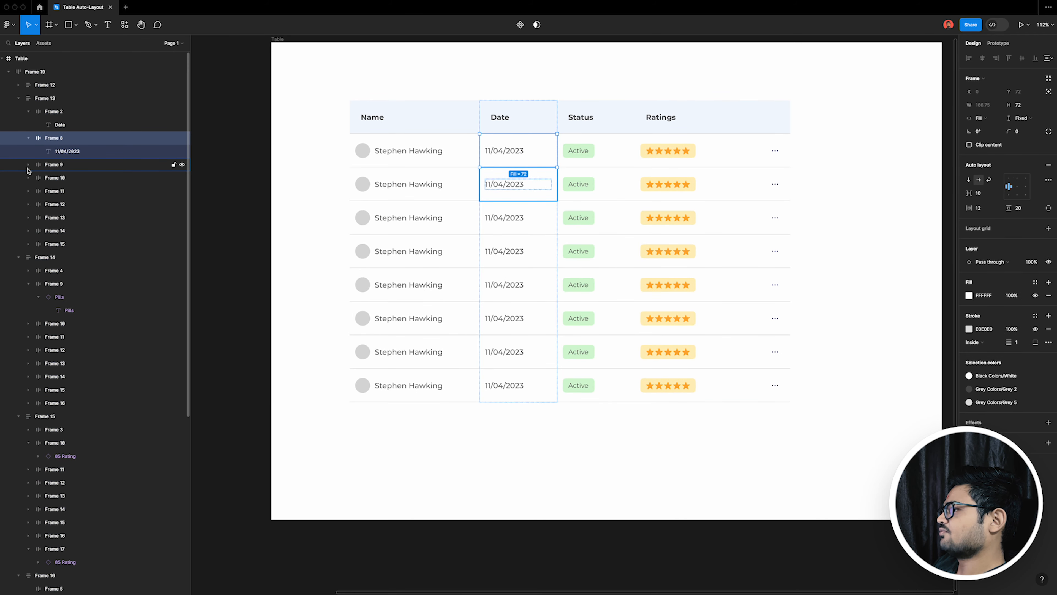
{"action": "left_click", "coordinate": [18, 257]}
{"action": "left_click", "coordinate": [19, 271]}
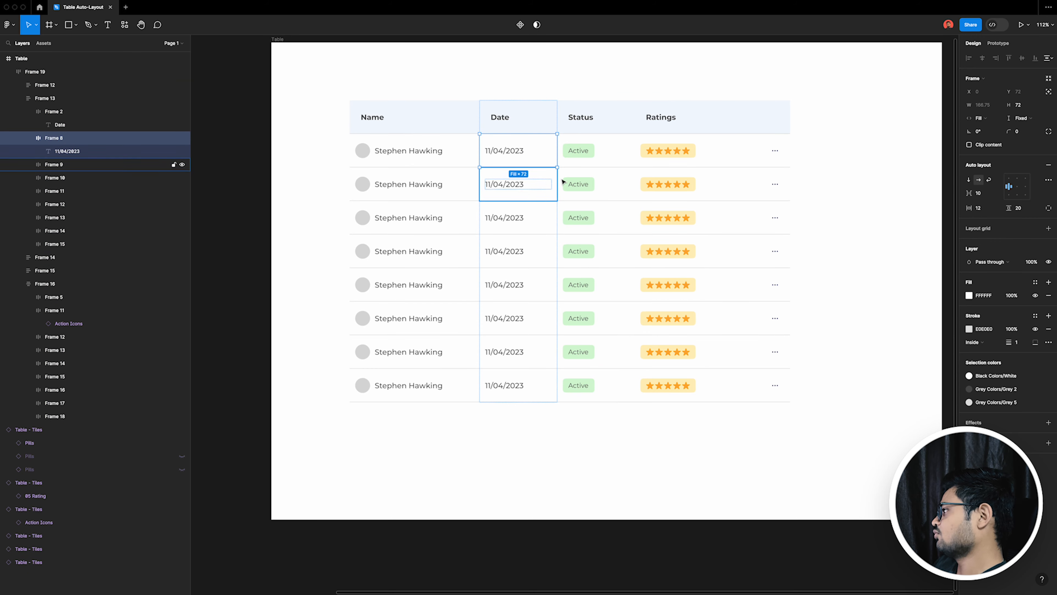
{"action": "left_click", "coordinate": [3, 58]}
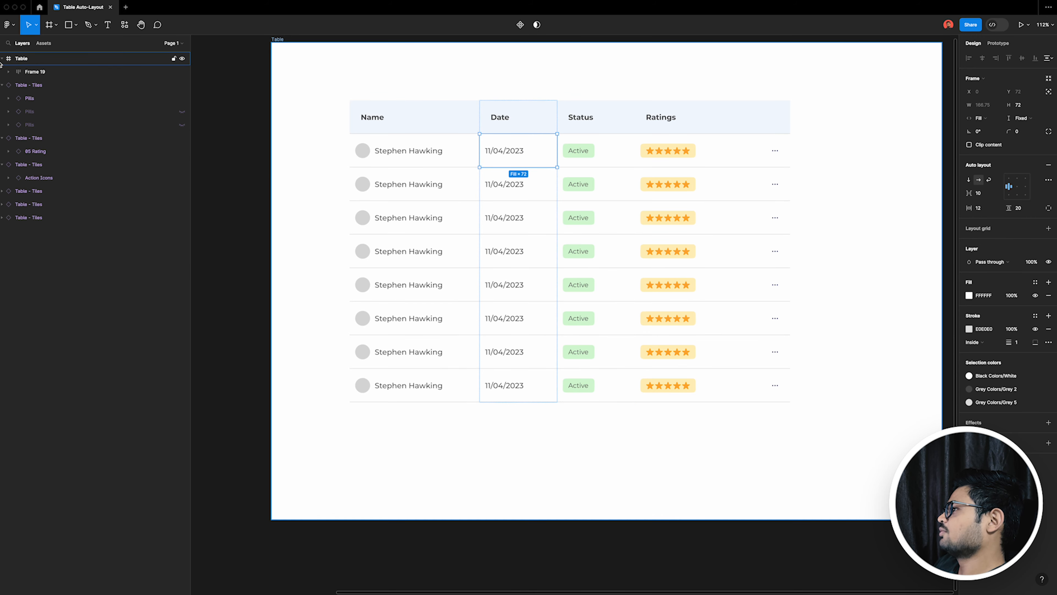
{"action": "scroll", "coordinate": [689, 228], "scroll_direction": "down", "scroll_amount": 3}
{"action": "left_click", "coordinate": [778, 361]}
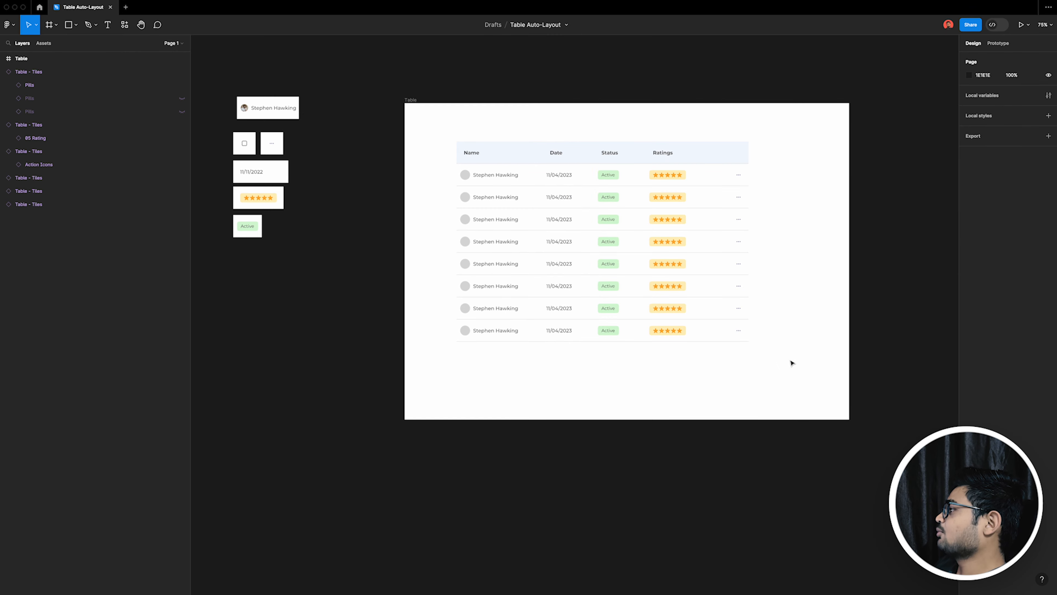
Step: Narrow the table's auto layout frame to about 246 to test how its columns resize
{"action": "scroll", "coordinate": [745, 341], "scroll_direction": "up", "scroll_amount": 1}
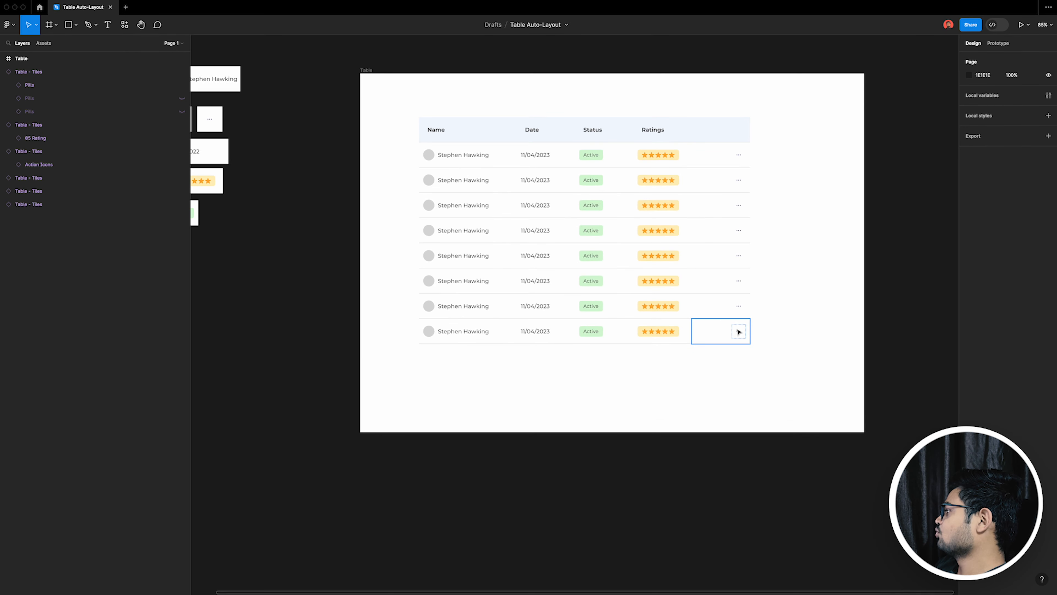
{"action": "left_click", "coordinate": [736, 255]}
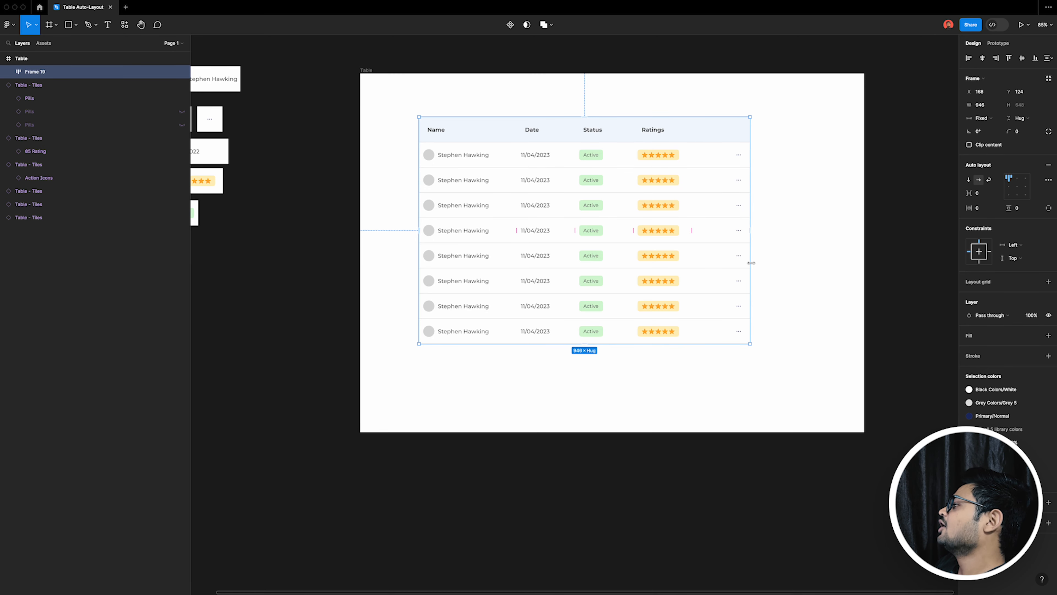
{"action": "left_click_drag", "start_coordinate": [740, 262], "coordinate": [505, 240]}
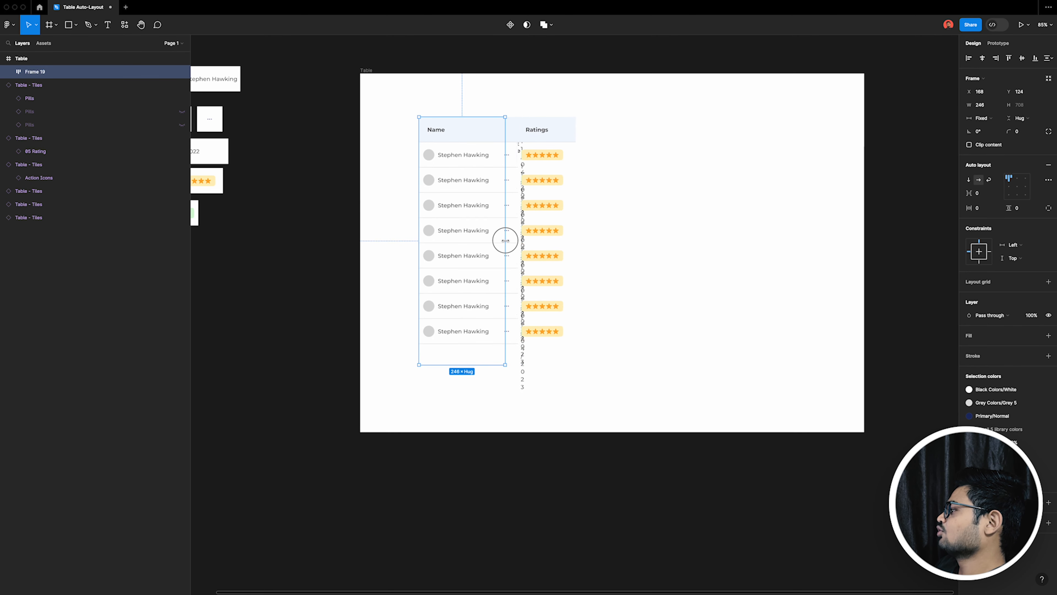
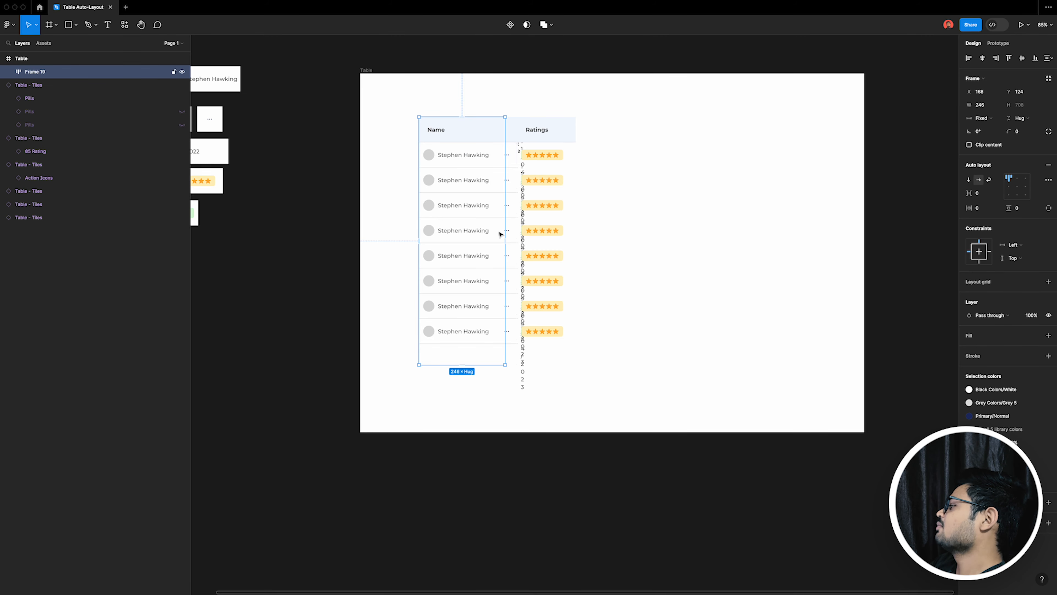
Step: Undo the last narrowing of the table's auto layout frame and widen it to about 972
{"action": "key", "text": "ctrl+z"}
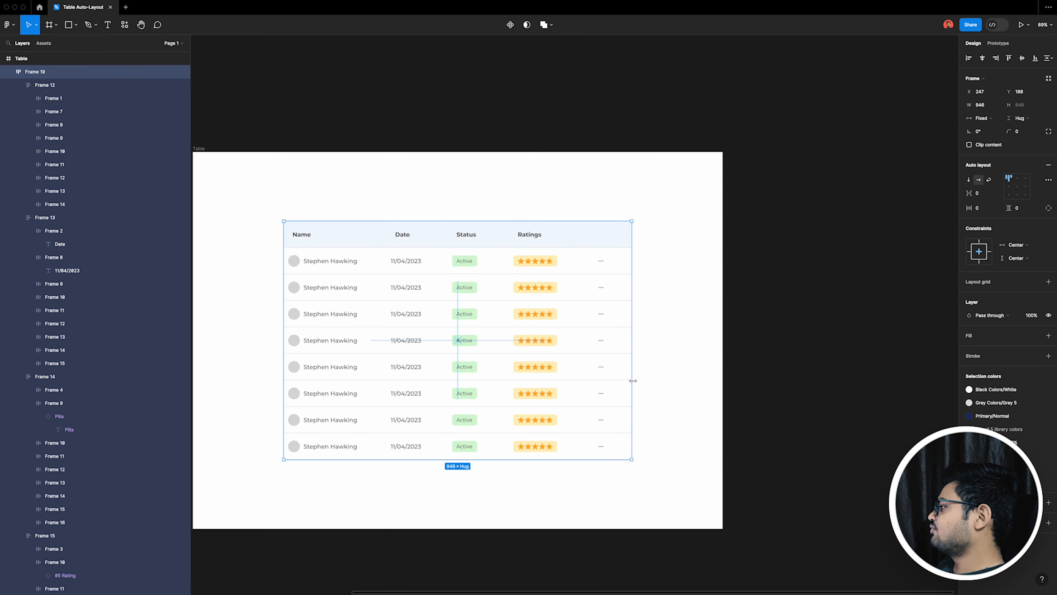
{"action": "mouse_move", "coordinate": [633, 381]}
{"action": "left_mouse_down"}
{"action": "mouse_move", "coordinate": [701, 378]}
{"action": "mouse_move", "coordinate": [586, 377]}
{"action": "mouse_move", "coordinate": [641, 377]}
{"action": "left_mouse_up"}
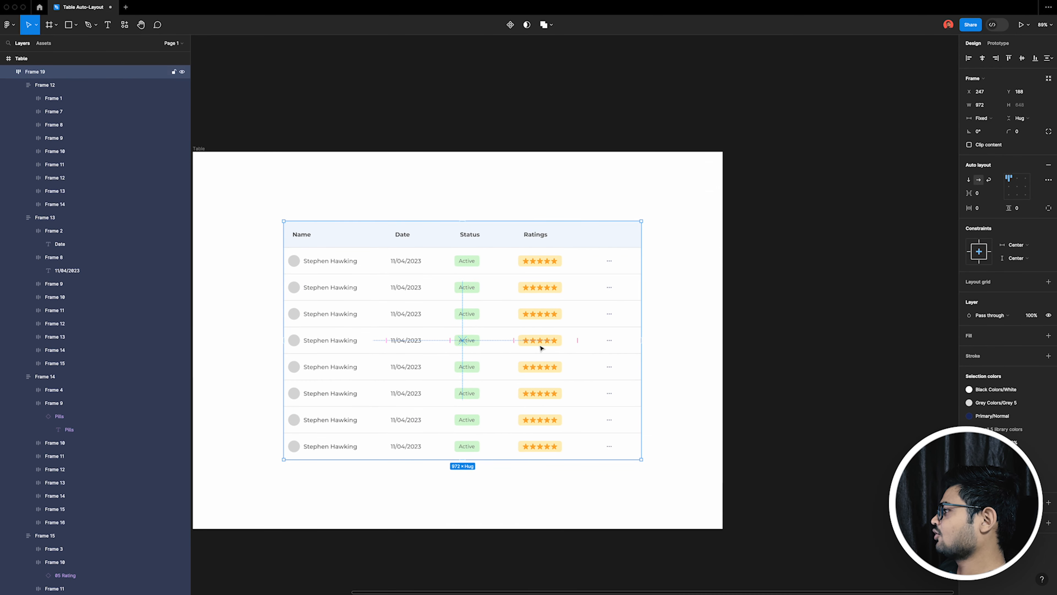
Step: Set the Status and Ratings header texts to Fill container width, matching the Date column's text
{"action": "left_click", "coordinate": [410, 238], "text": "super"}
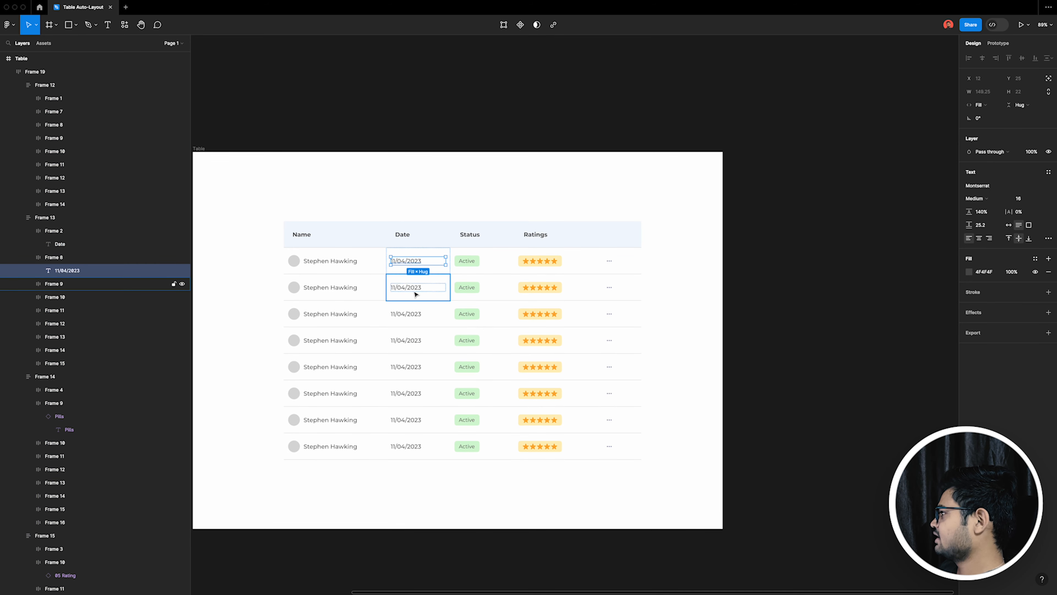
{"action": "left_click", "coordinate": [438, 267]}
{"action": "left_click", "coordinate": [433, 241]}
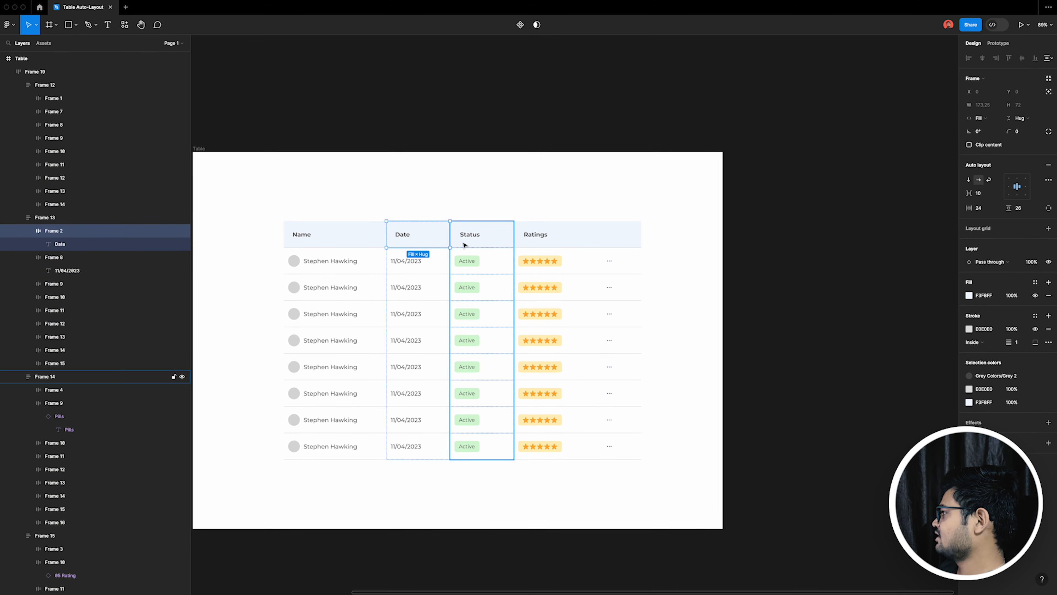
{"action": "left_click", "coordinate": [476, 237], "text": "super"}
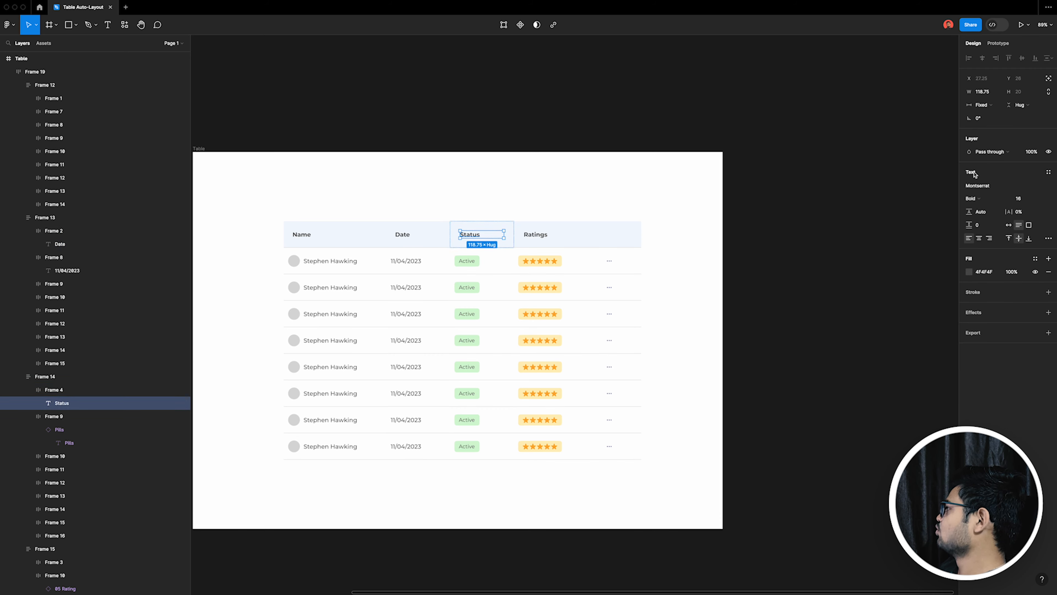
{"action": "left_click", "coordinate": [980, 110]}
{"action": "left_click", "coordinate": [992, 129]}
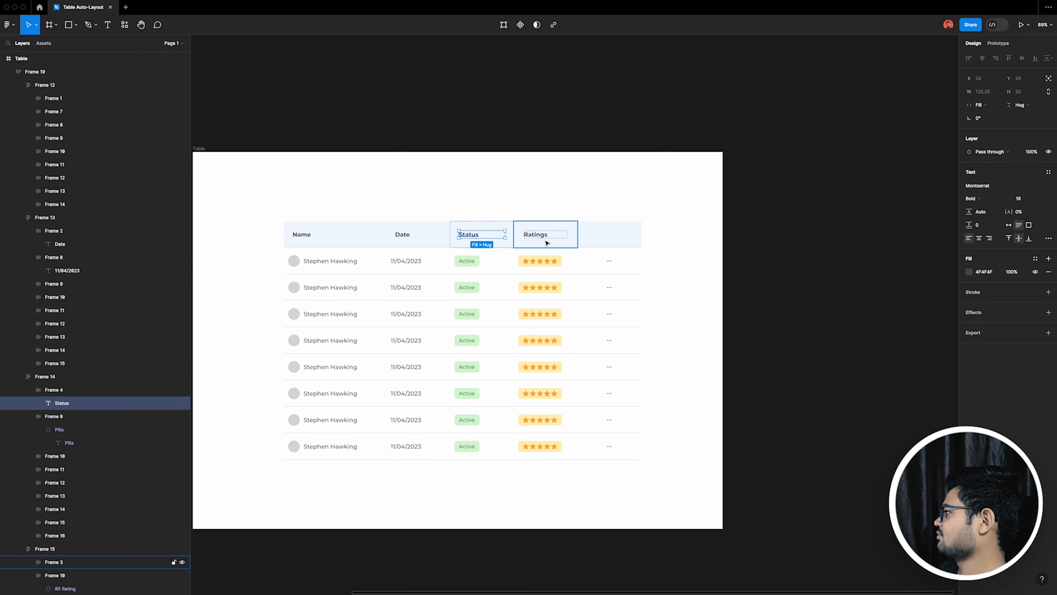
{"action": "left_click", "coordinate": [550, 240], "text": "super"}
{"action": "left_click", "coordinate": [986, 110]}
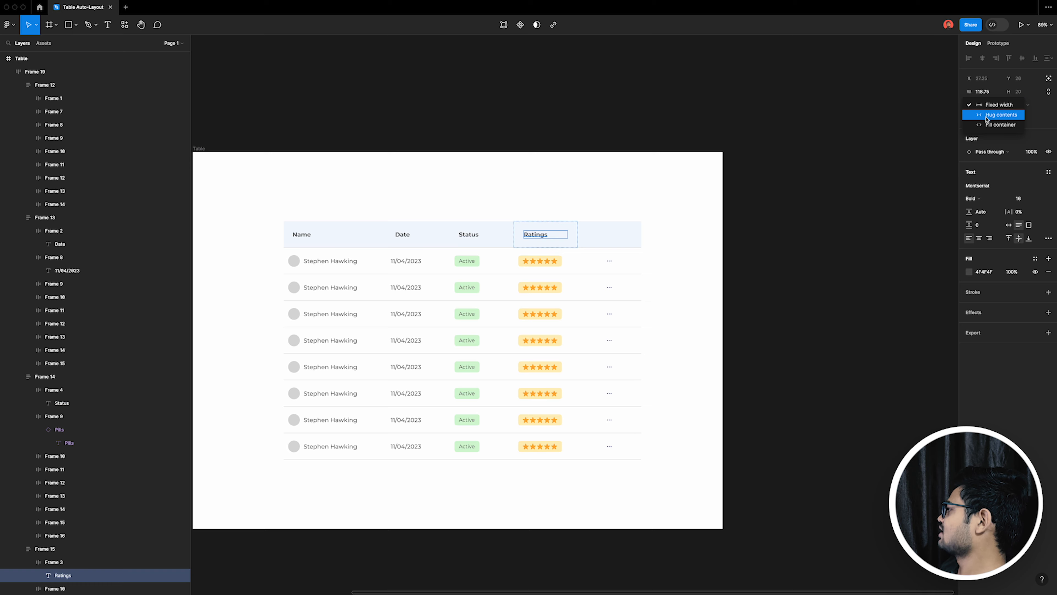
{"action": "left_click", "coordinate": [991, 129]}
Step: Widen the table's auto layout frame to about 1177 and align it to the horizontal centre of its parent frame
{"action": "left_click", "coordinate": [566, 300]}
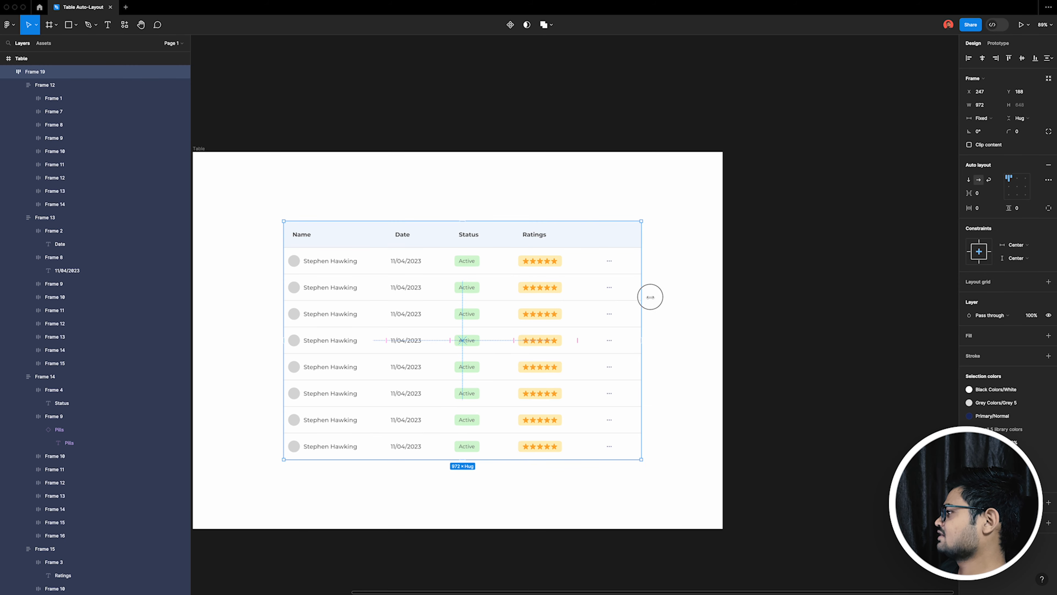
{"action": "left_click_drag", "start_coordinate": [650, 297], "coordinate": [716, 292]}
{"action": "left_click", "coordinate": [413, 264], "text": "super"}
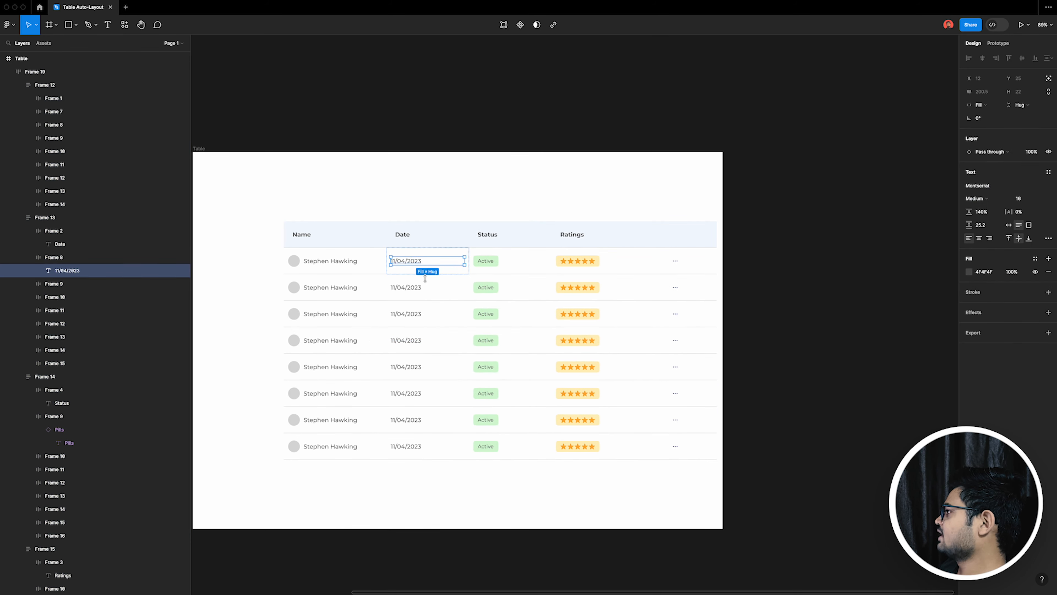
{"action": "left_click", "coordinate": [479, 489]}
{"action": "scroll", "coordinate": [424, 233], "scroll_direction": "down", "scroll_amount": 1}
{"action": "left_click", "coordinate": [564, 299]}
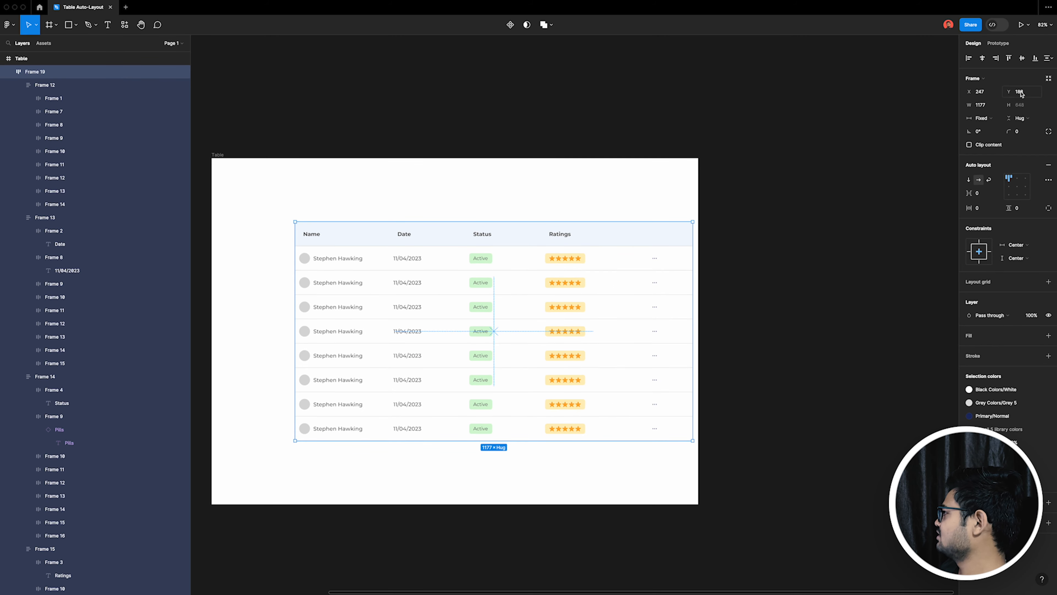
{"action": "left_click", "coordinate": [980, 59]}
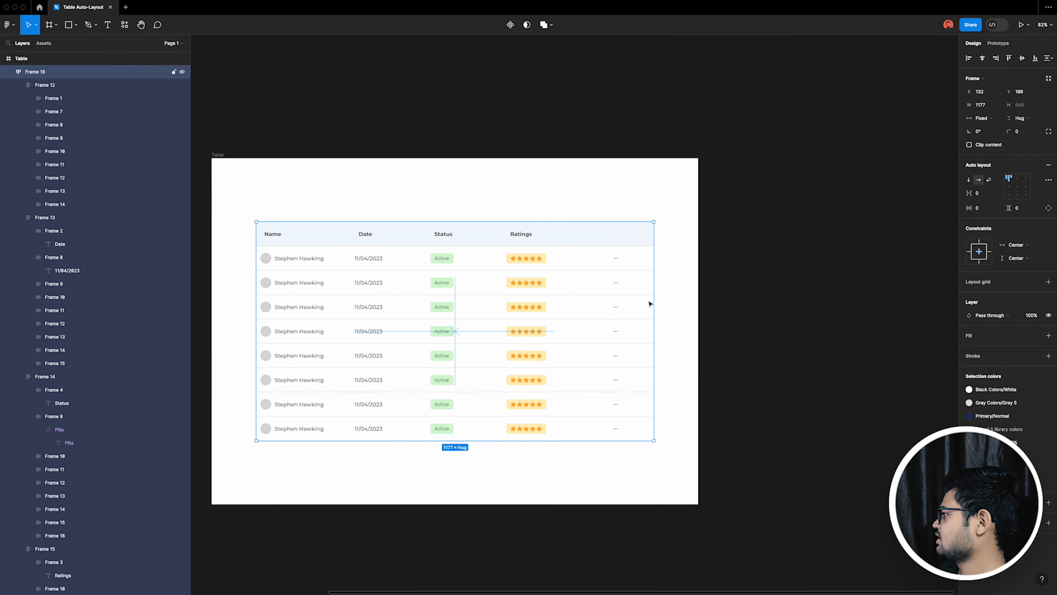
Step: Narrow the table's auto layout frame to about 921 and centre it in its parent frame
{"action": "left_click_drag", "start_coordinate": [653, 301], "coordinate": [570, 292]}
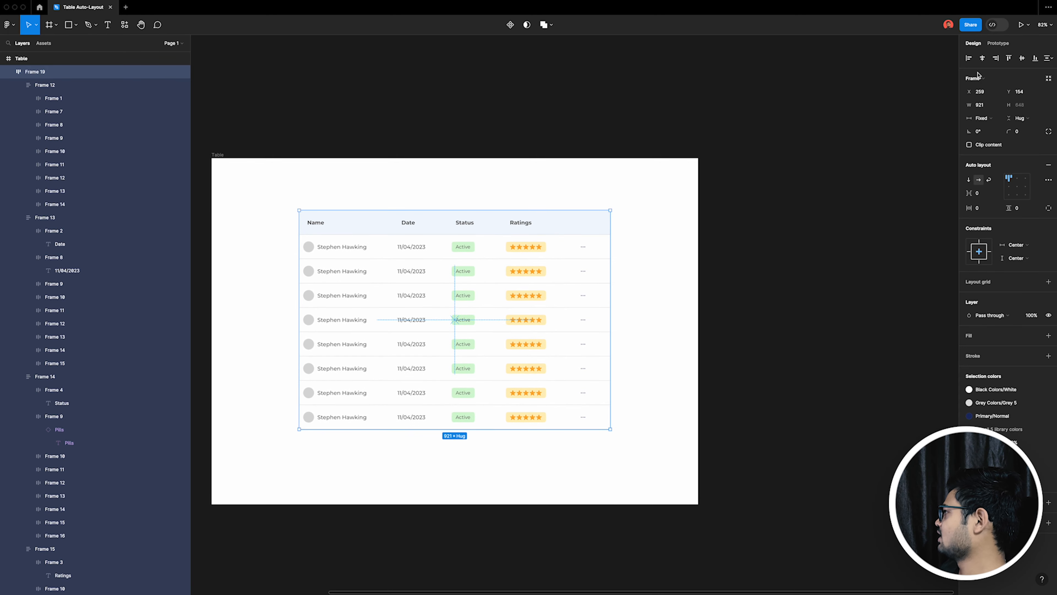
{"action": "left_click", "coordinate": [1021, 62]}
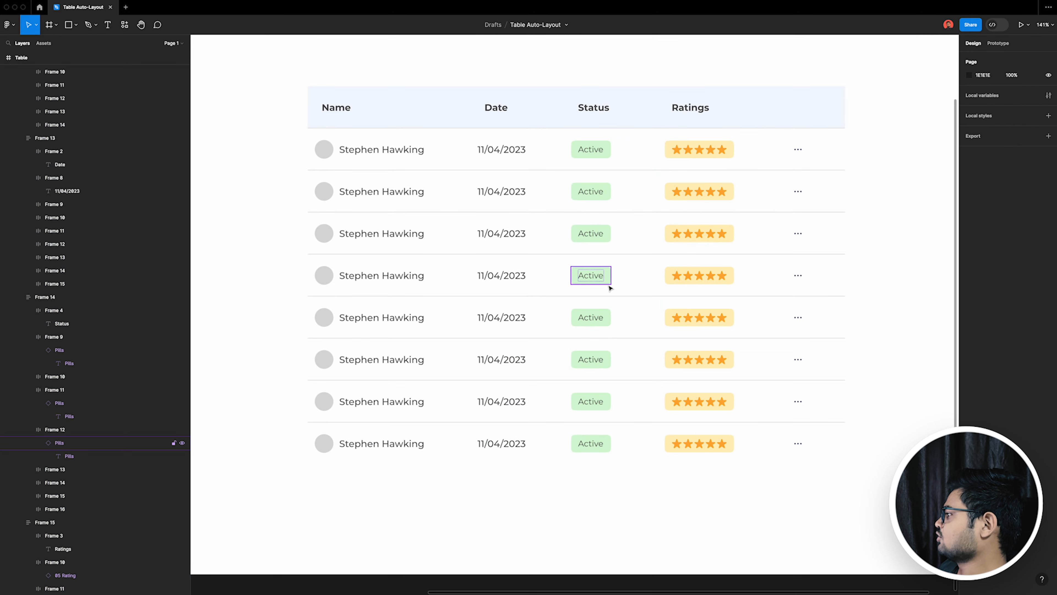
Step: Set the fifth row's status pill to the Orange colour variant and change its text to Pending
{"action": "left_click", "coordinate": [601, 277], "text": "super"}
{"action": "left_click", "coordinate": [624, 325]}
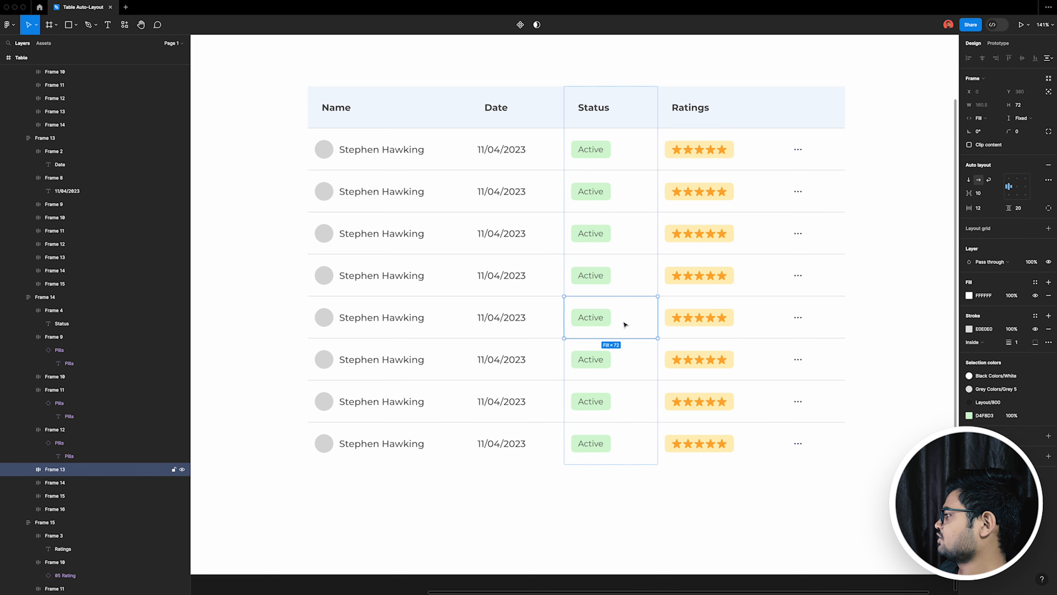
{"action": "left_click", "coordinate": [605, 326]}
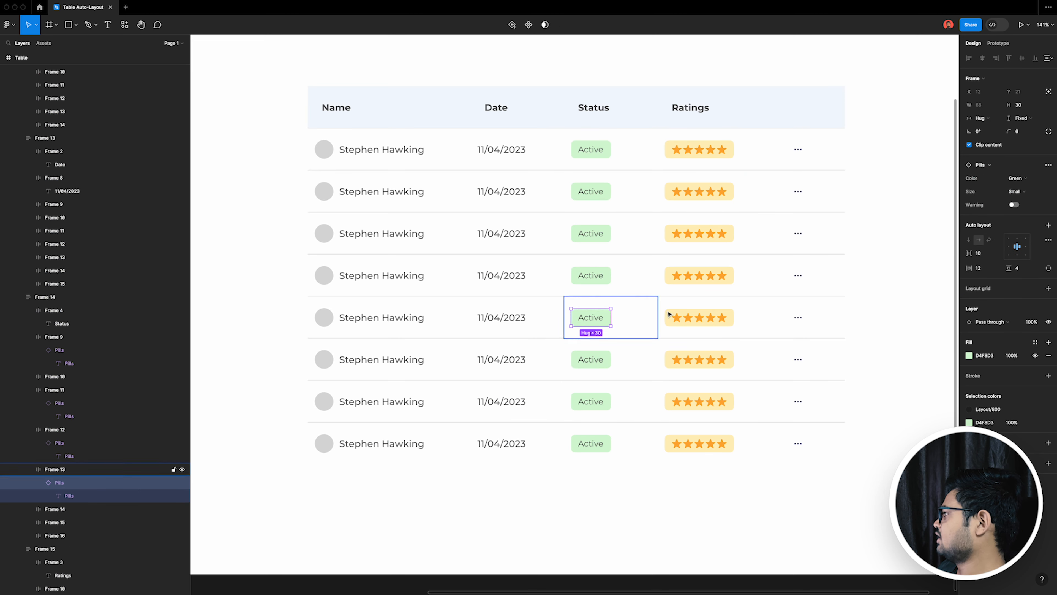
{"action": "left_click", "coordinate": [1025, 184]}
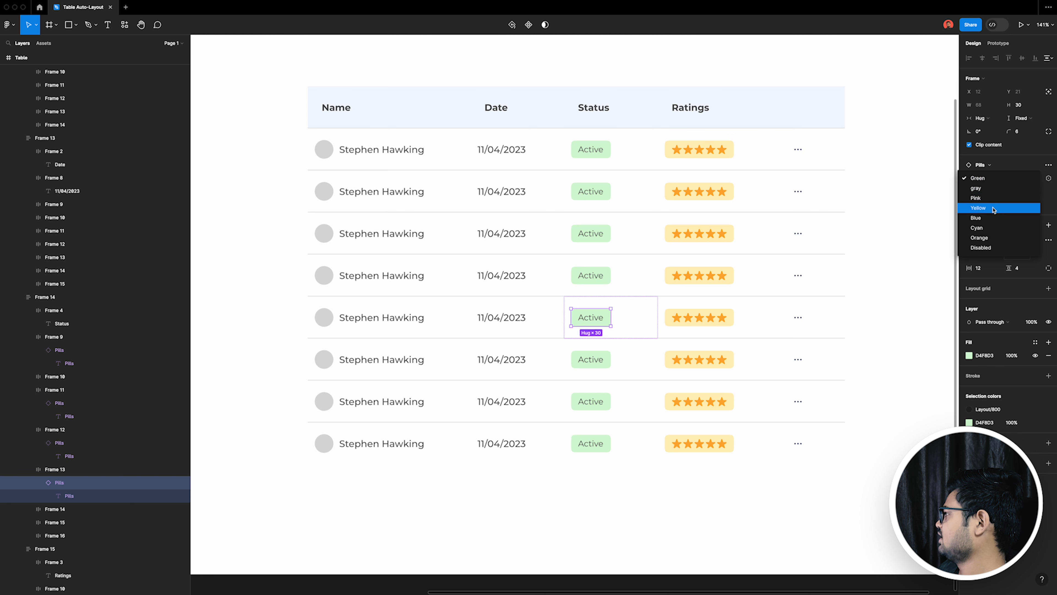
{"action": "left_click", "coordinate": [992, 208]}
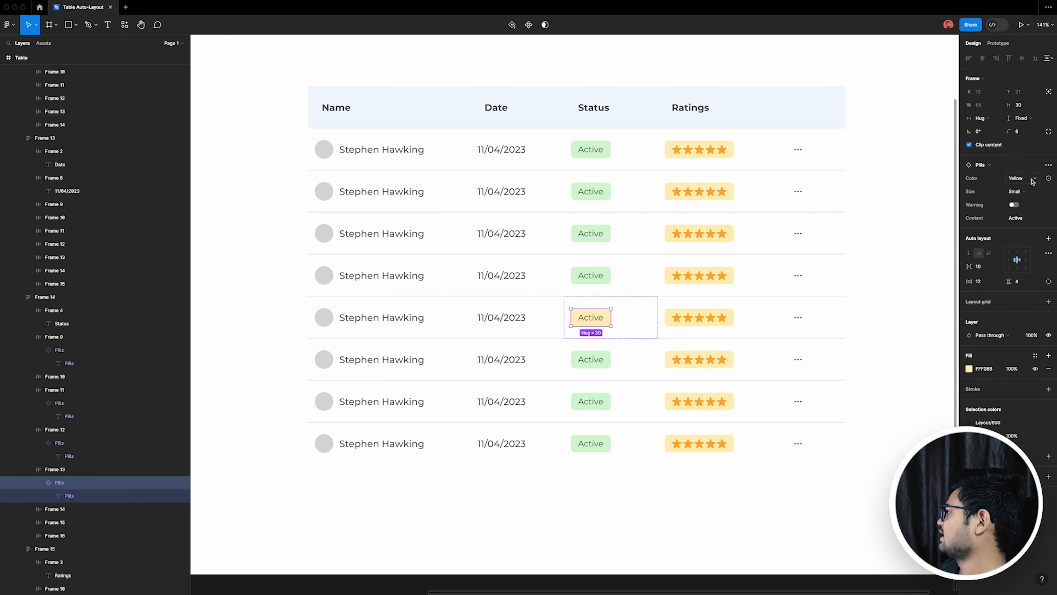
{"action": "left_click", "coordinate": [1016, 179]}
{"action": "left_click", "coordinate": [1011, 208]}
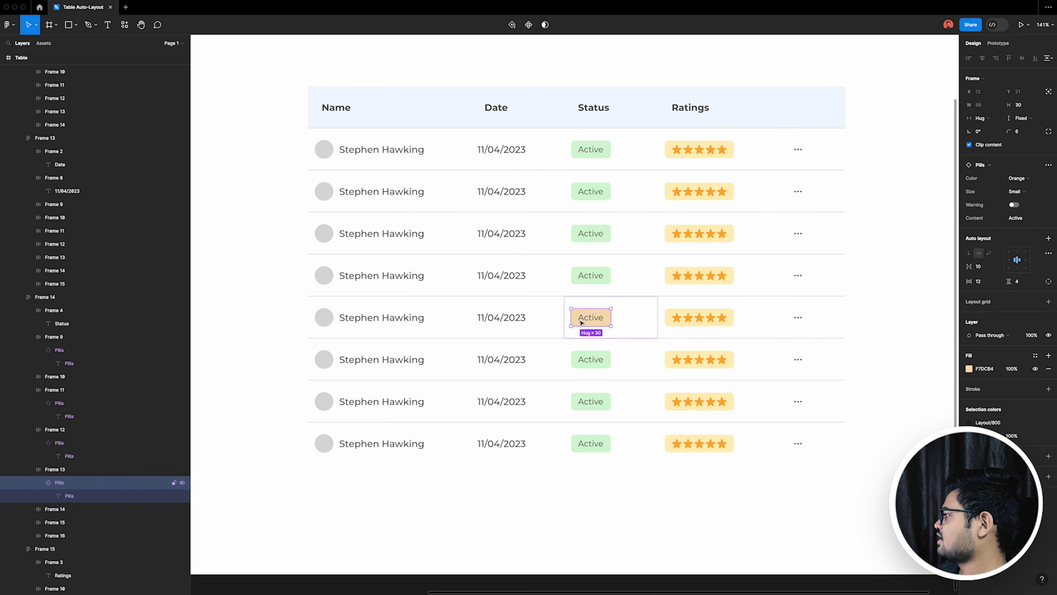
{"action": "double_click", "coordinate": [589, 319]}
{"action": "double_click", "coordinate": [587, 319]}
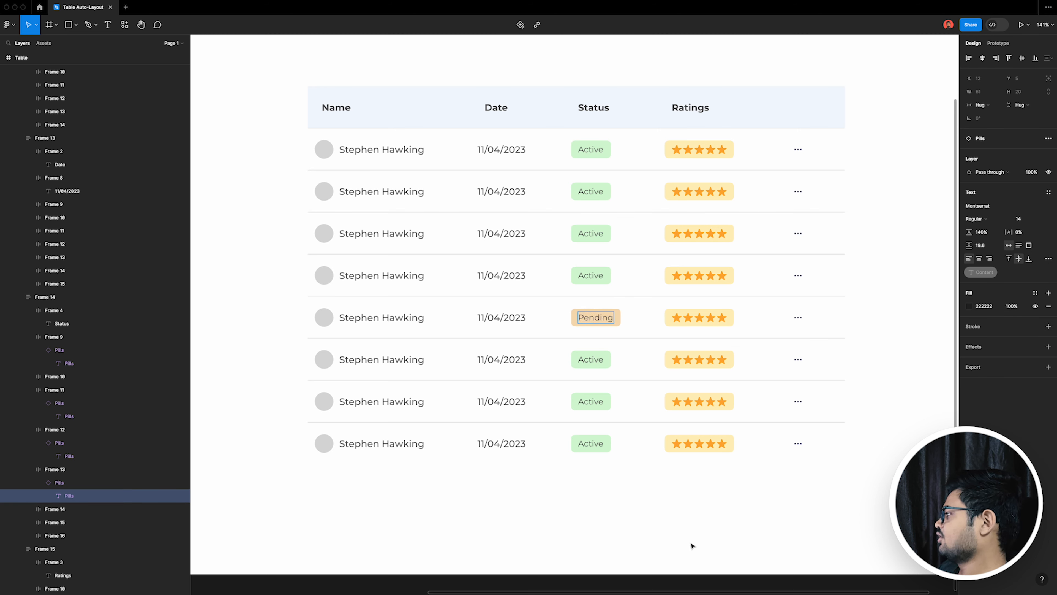
Step: Replace the status pills in the third and eighth rows with copies of the orange Pending pill
{"action": "left_click", "coordinate": [619, 324]}
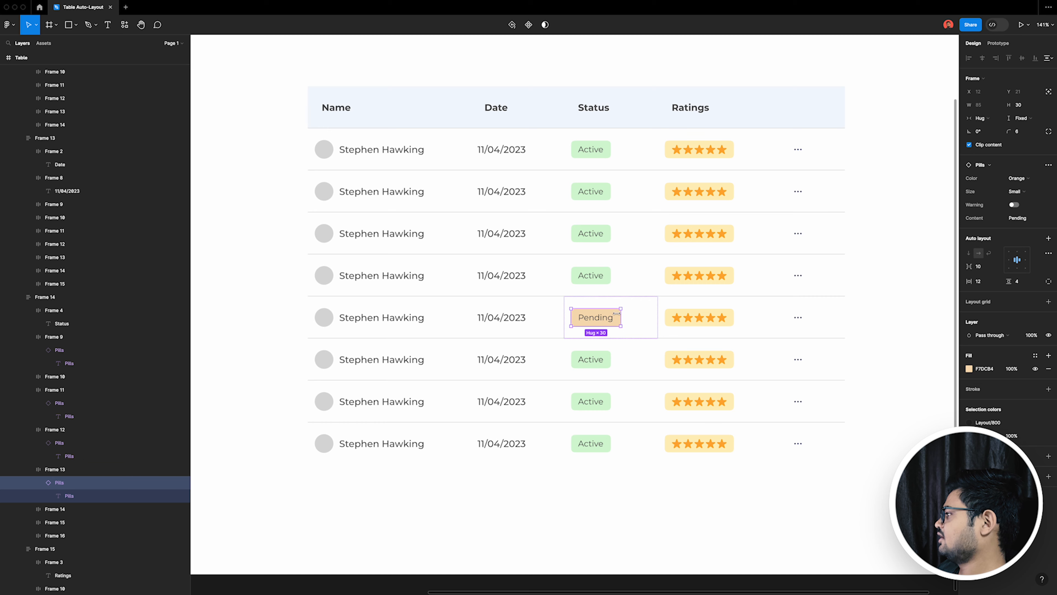
{"action": "left_click", "coordinate": [611, 240]}
{"action": "key", "text": "Delete"}
{"action": "key", "text": "ctrl+v"}
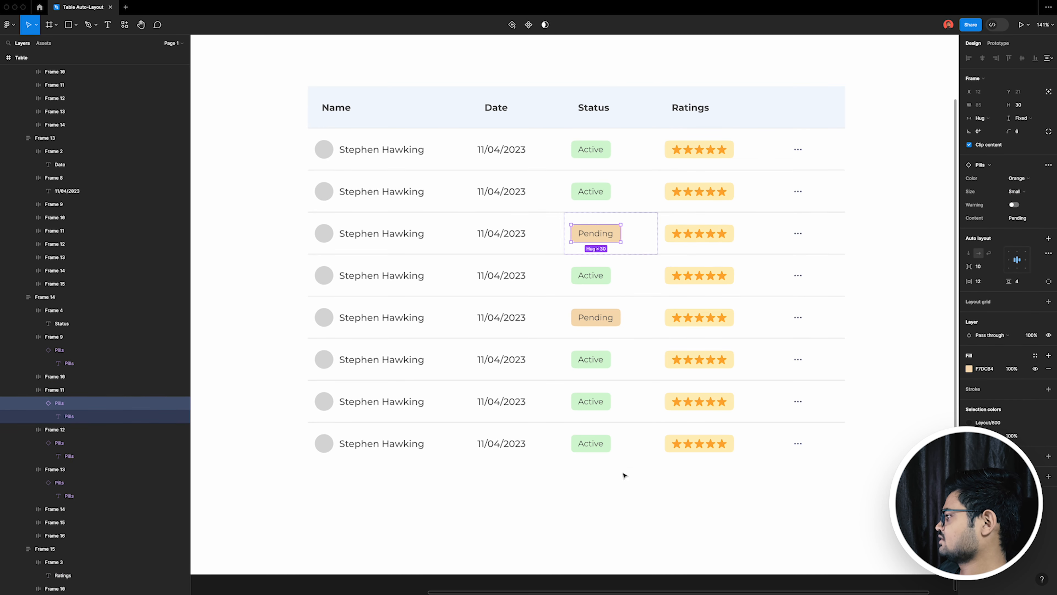
{"action": "left_click", "coordinate": [613, 451]}
{"action": "key", "text": "Delete"}
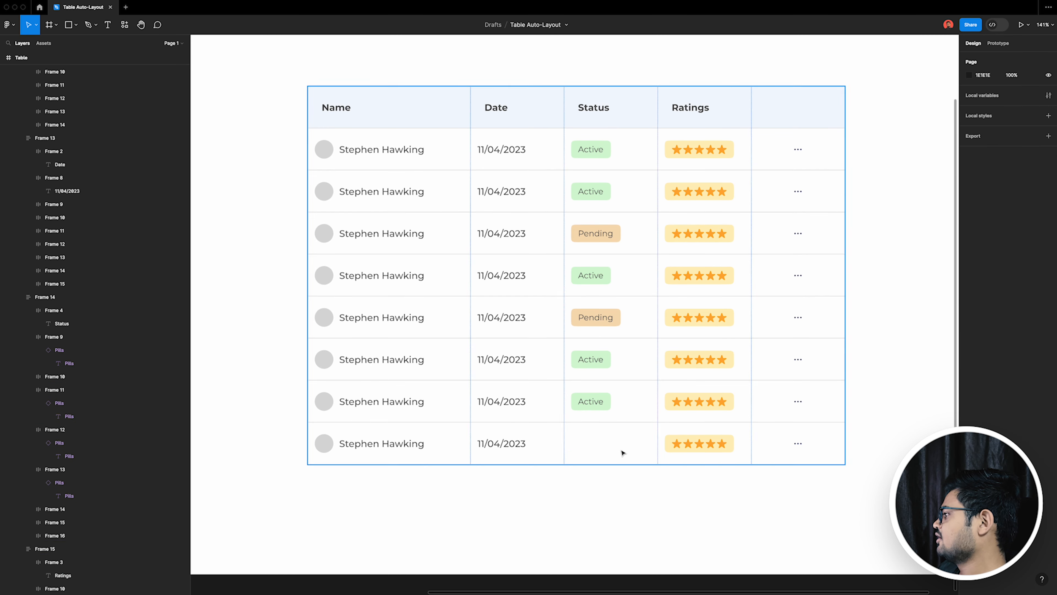
{"action": "left_click", "coordinate": [622, 451]}
{"action": "key", "text": "ctrl+v"}
Step: Set the Stars variant to 4 for the eighth row's rating and 1 for the seventh row's rating
{"action": "left_click", "coordinate": [734, 451]}
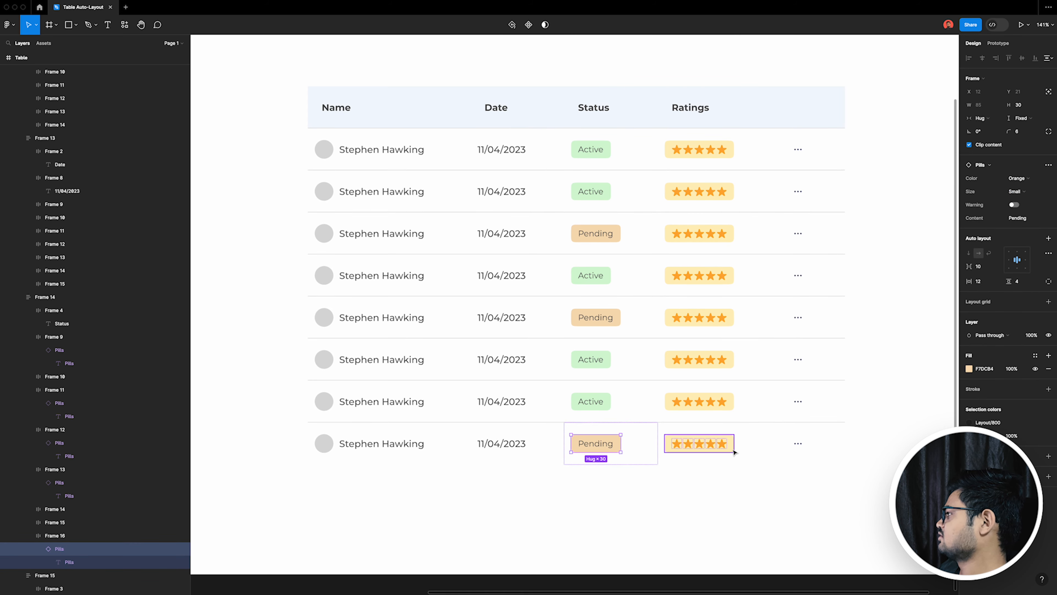
{"action": "left_click", "coordinate": [1016, 178]}
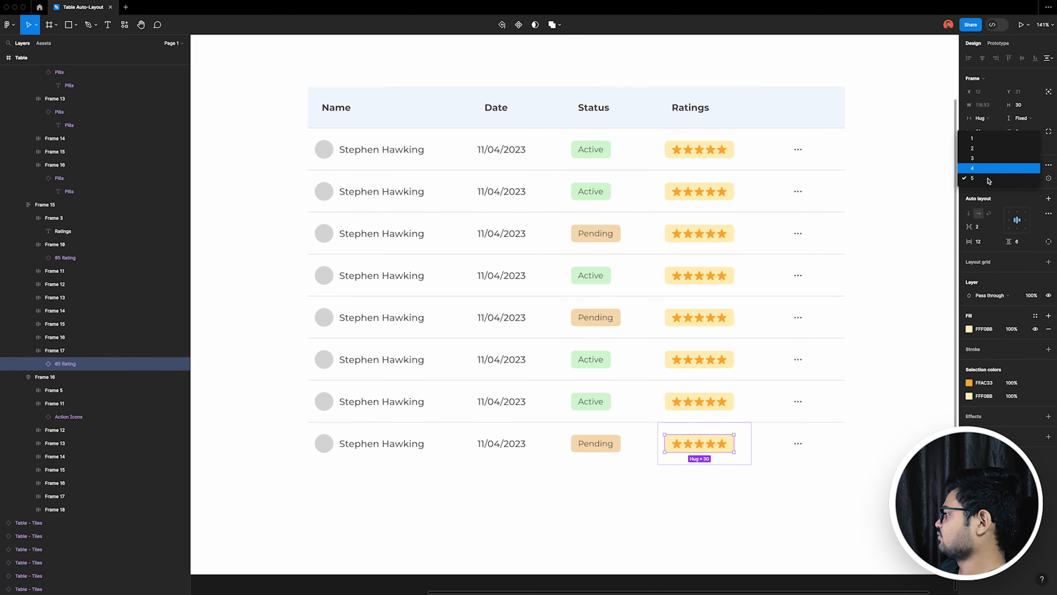
{"action": "left_click", "coordinate": [989, 168]}
{"action": "left_click", "coordinate": [731, 400]}
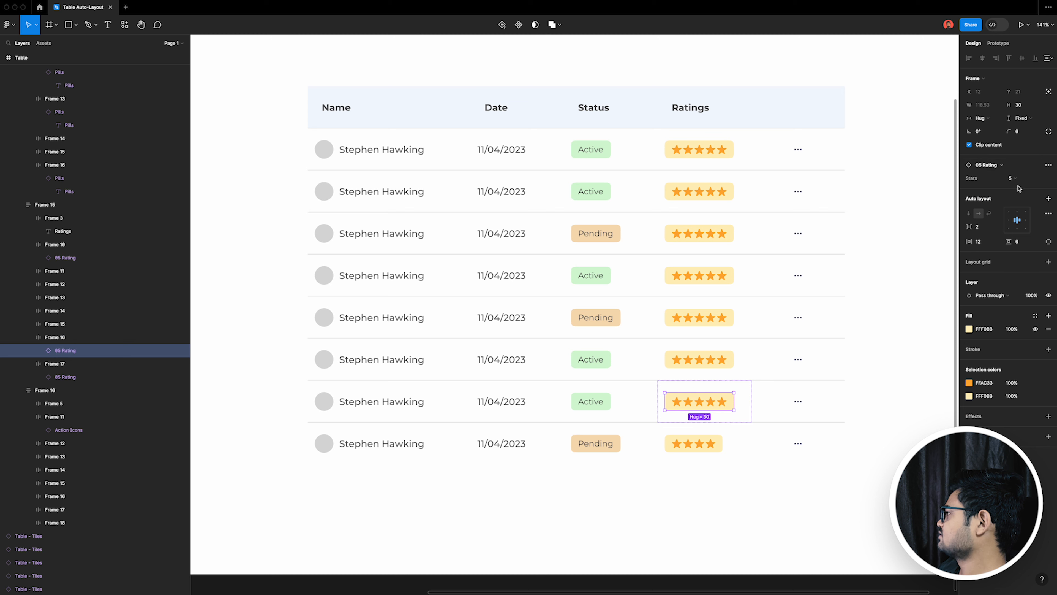
{"action": "left_click", "coordinate": [1015, 178]}
{"action": "left_click", "coordinate": [991, 138]}
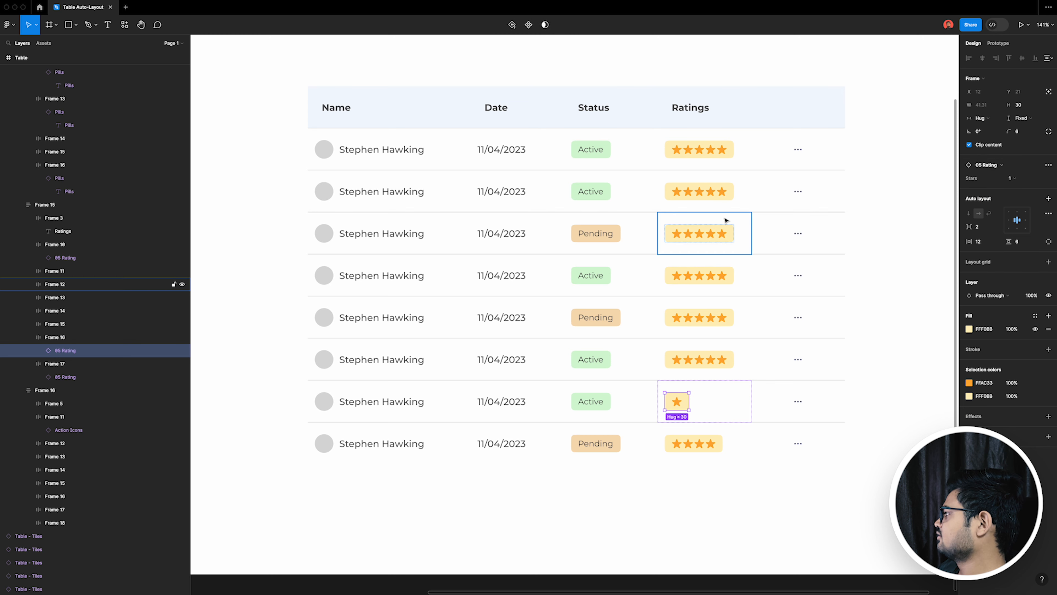
Step: Set the Stars variant to 3 for the third row's rating and 2 for the second row's, leaving nothing selected
{"action": "left_click", "coordinate": [729, 236]}
{"action": "left_click", "coordinate": [1023, 180]}
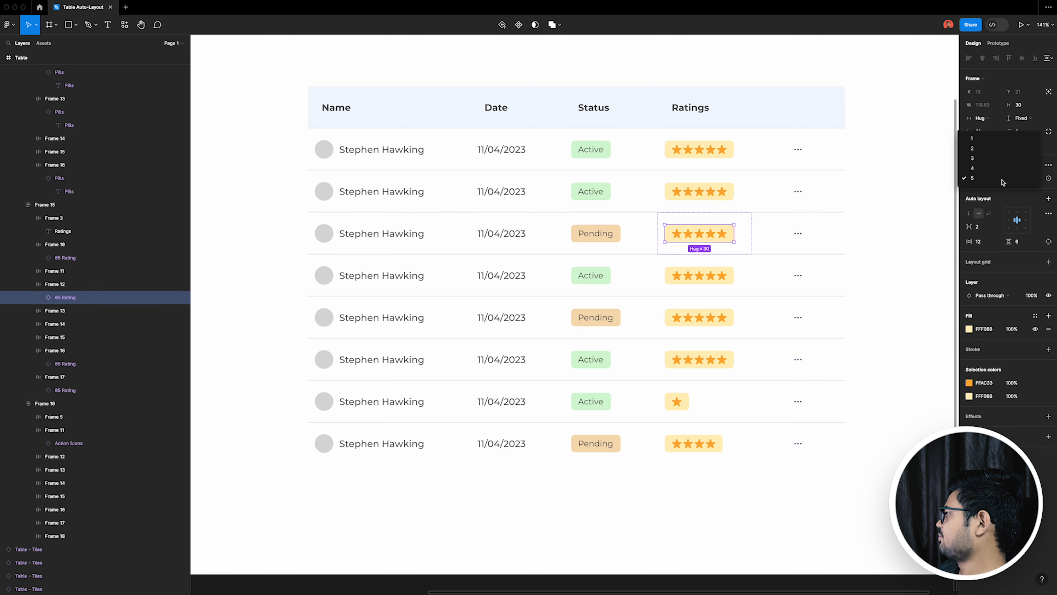
{"action": "left_click", "coordinate": [990, 159]}
{"action": "left_click", "coordinate": [732, 202]}
{"action": "left_click", "coordinate": [1015, 178]}
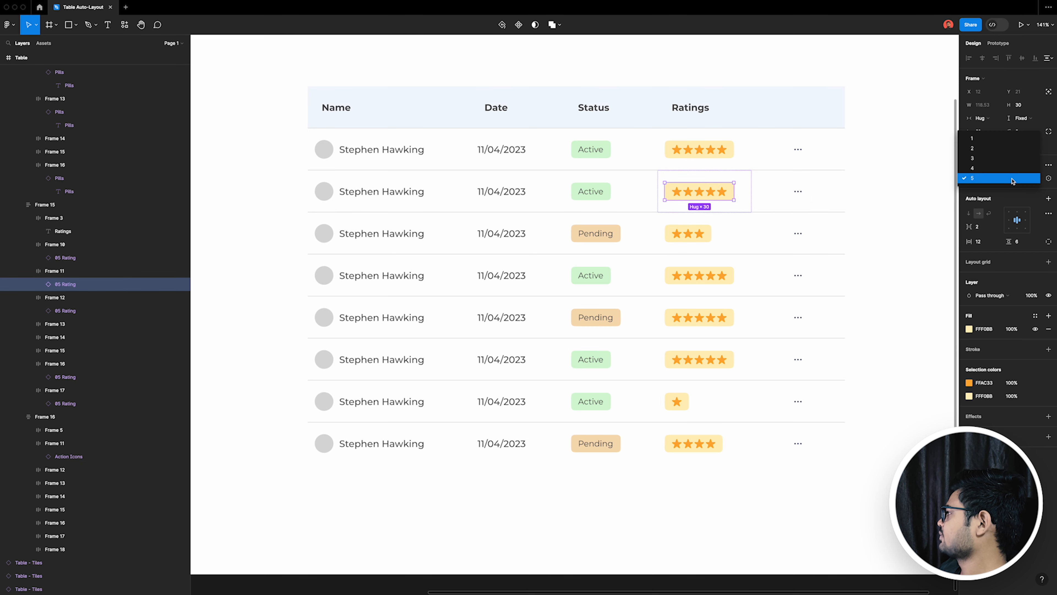
{"action": "left_click", "coordinate": [990, 148]}
{"action": "left_click", "coordinate": [818, 476]}
{"action": "scroll", "coordinate": [500, 348], "scroll_direction": "down", "scroll_amount": 3}
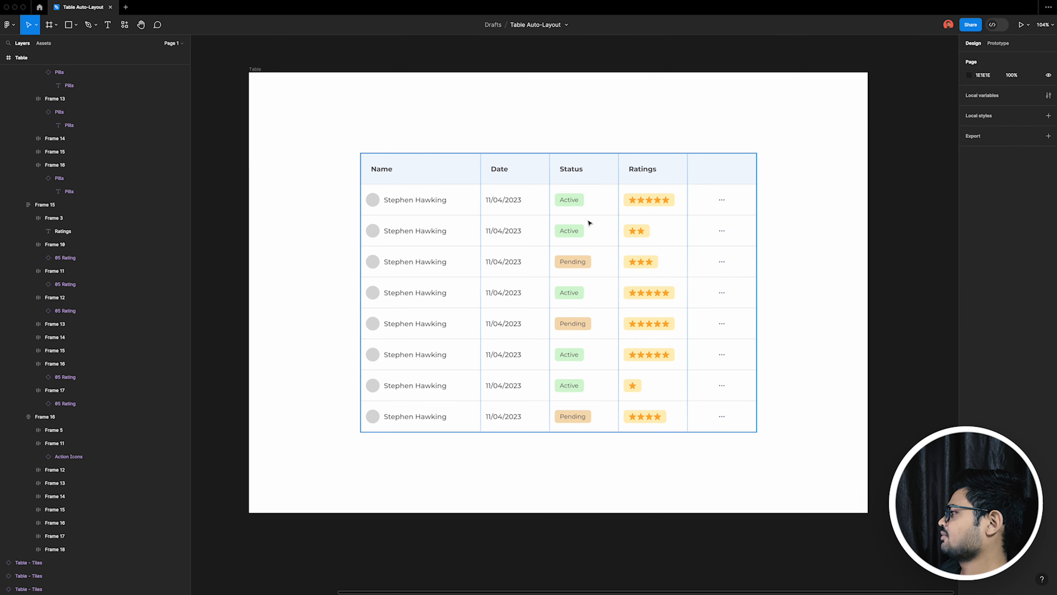
Step: Collapse the table frame's layer and try widening the whole table, undoing the resize
{"action": "scroll", "coordinate": [12, 201], "scroll_direction": "up", "scroll_amount": 10}
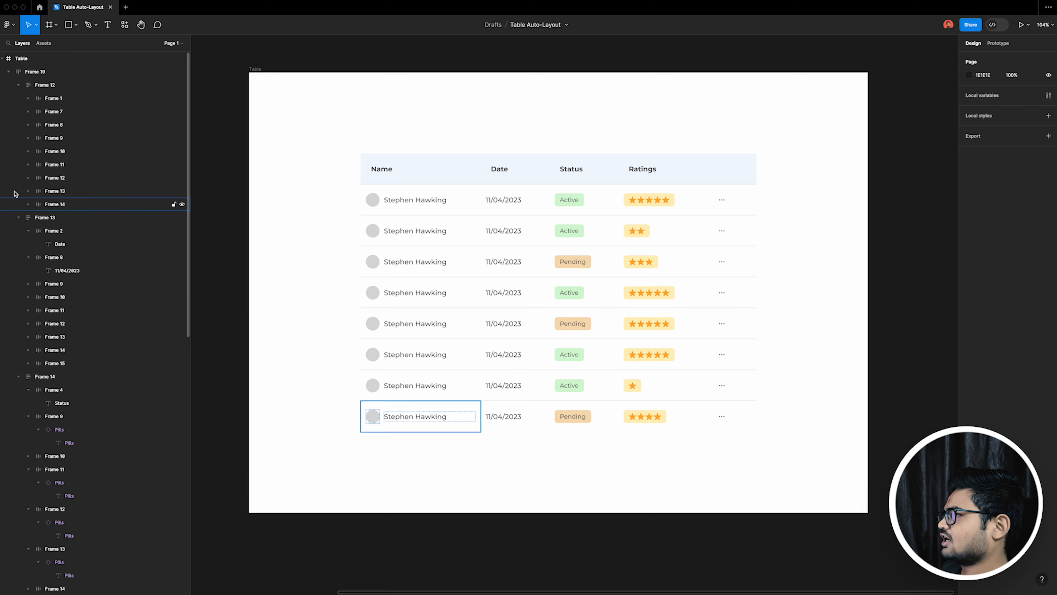
{"action": "left_click", "coordinate": [10, 73]}
{"action": "left_click", "coordinate": [753, 386]}
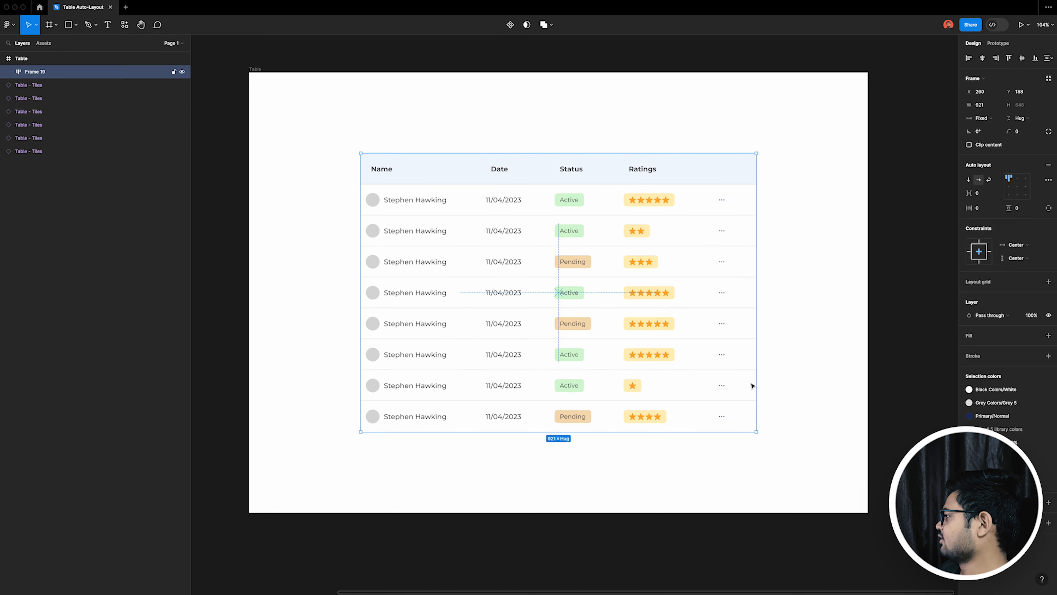
{"action": "left_click_drag", "start_coordinate": [751, 382], "coordinate": [797, 357]}
{"action": "key", "text": "super+z"}
{"action": "key", "text": "super+z"}
{"action": "left_click", "coordinate": [444, 179], "text": "super"}
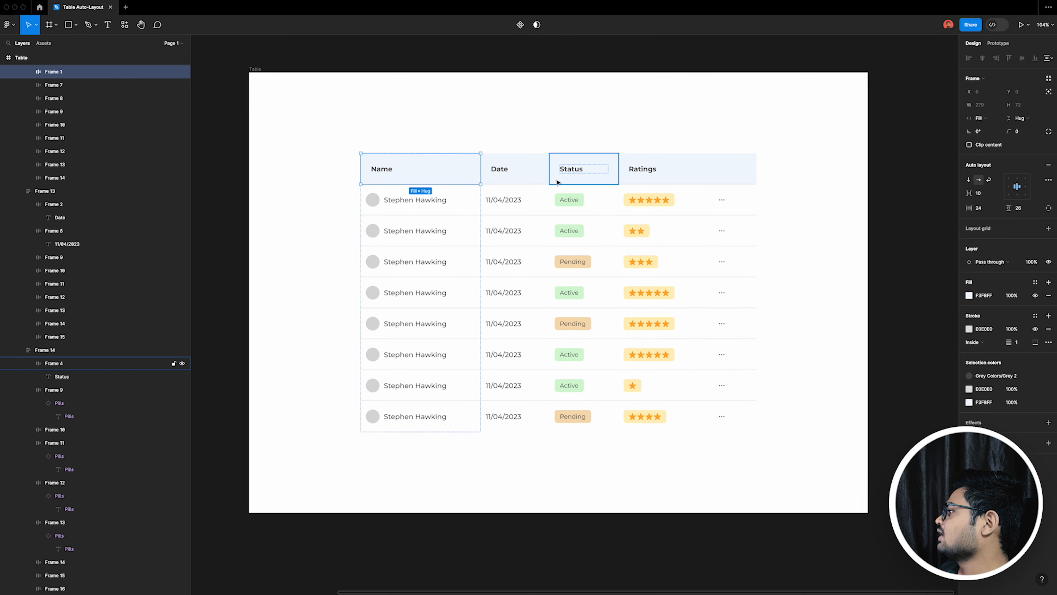
{"action": "left_click", "coordinate": [544, 182], "text": "shift+super"}
{"action": "left_click", "coordinate": [607, 177], "text": "shift+super"}
{"action": "left_click", "coordinate": [666, 178], "text": "shift+super"}
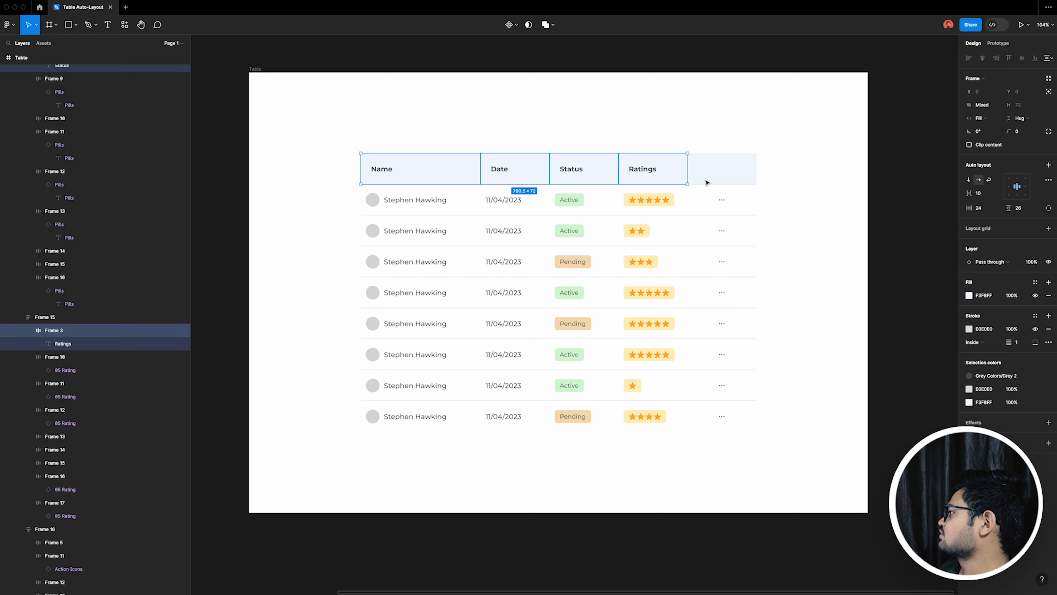
{"action": "left_click", "coordinate": [706, 181], "text": "shift+super"}
Step: Round the top-left corner of the Name header cell and the top-right corner of the last header cell
{"action": "left_click", "coordinate": [458, 170], "text": "super"}
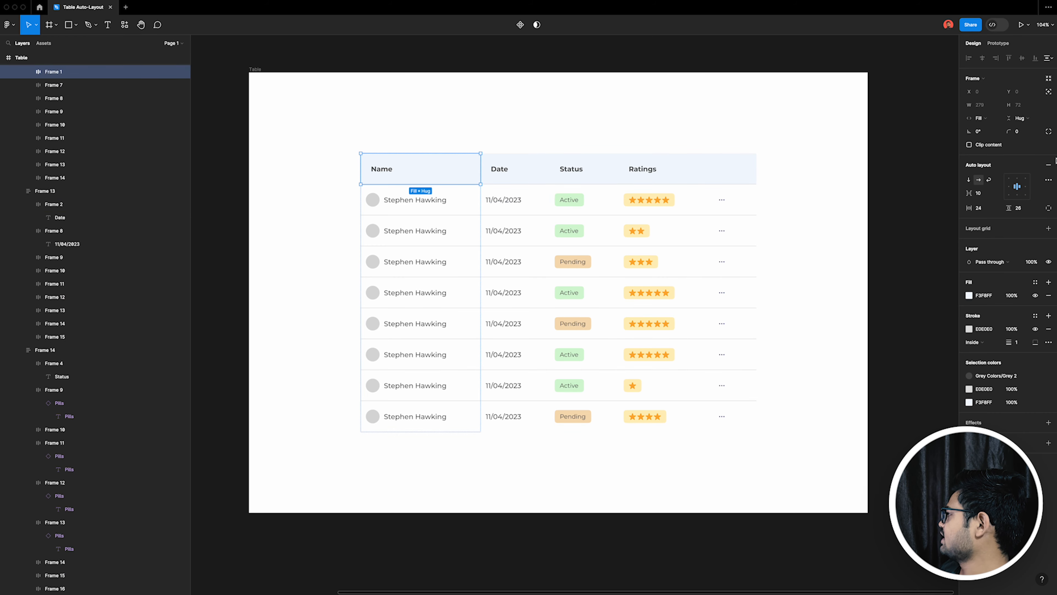
{"action": "left_click", "coordinate": [1049, 131]}
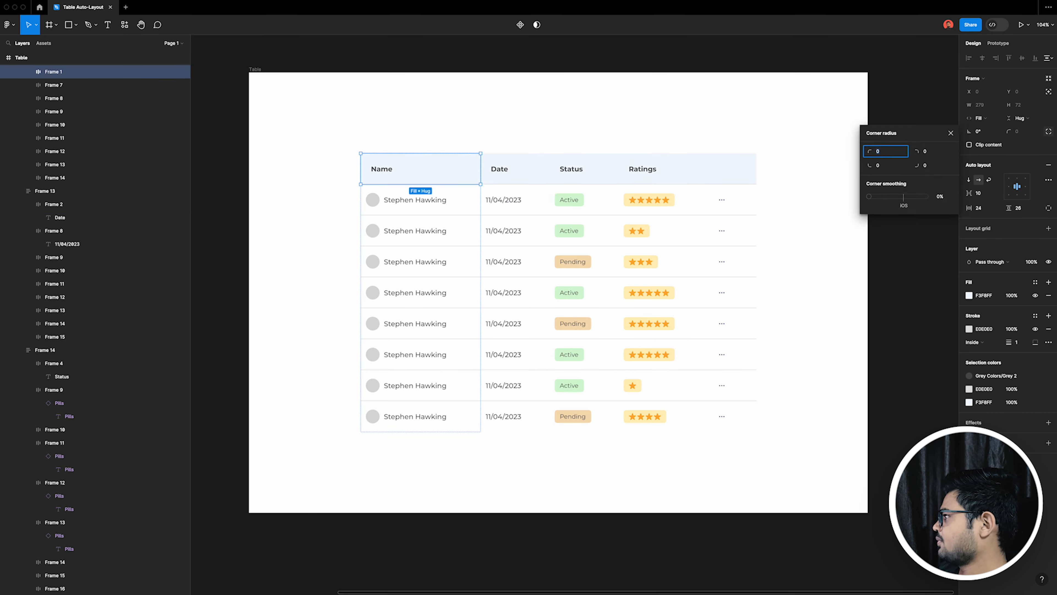
{"action": "left_click", "coordinate": [775, 318]}
{"action": "left_click", "coordinate": [743, 170], "text": "super"}
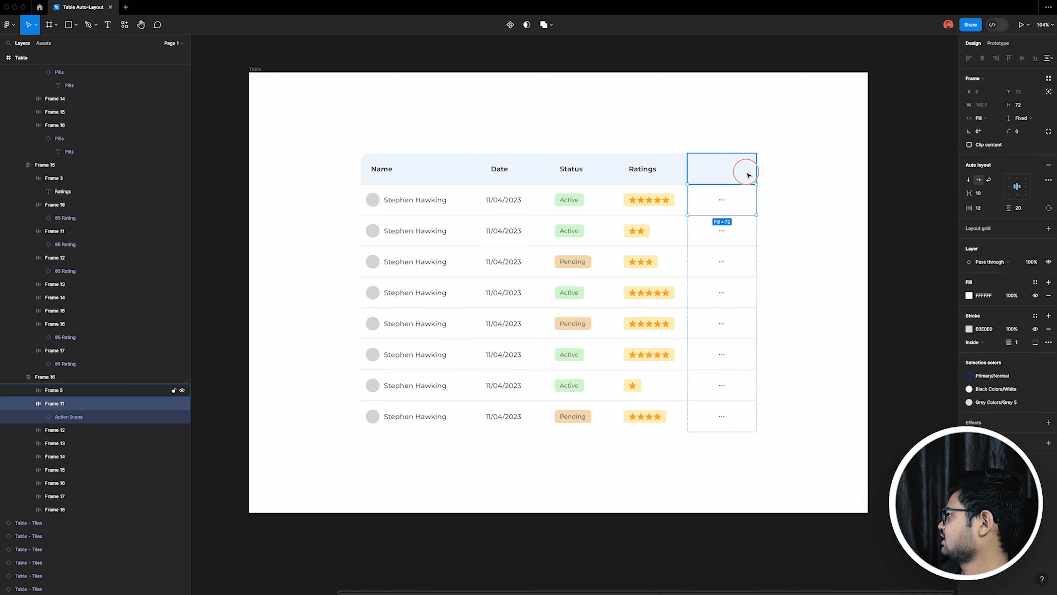
{"action": "left_click", "coordinate": [1049, 131]}
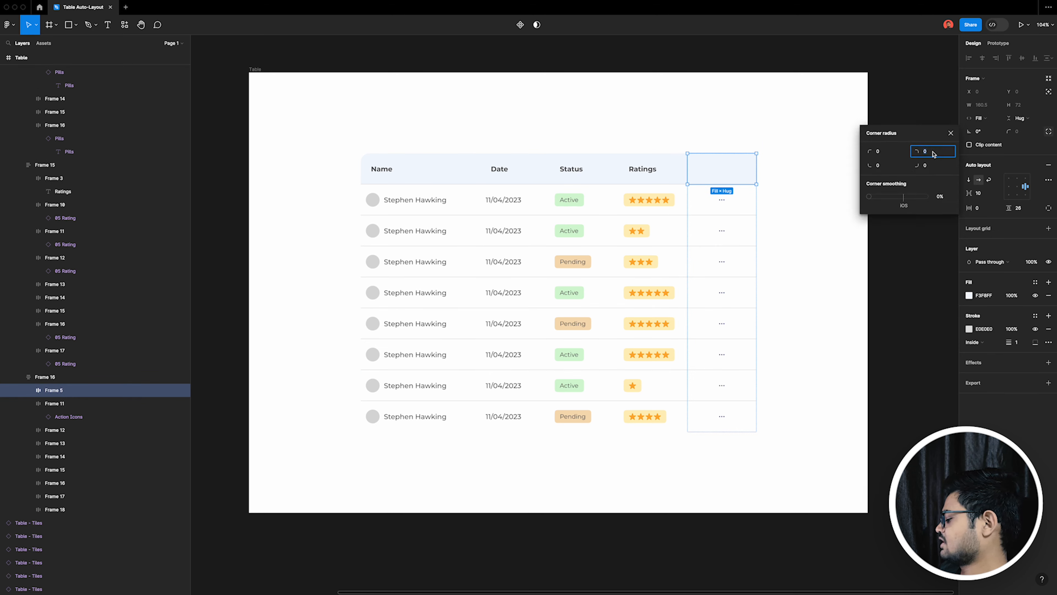
{"action": "key", "text": "Return"}
{"action": "left_click", "coordinate": [778, 208]}
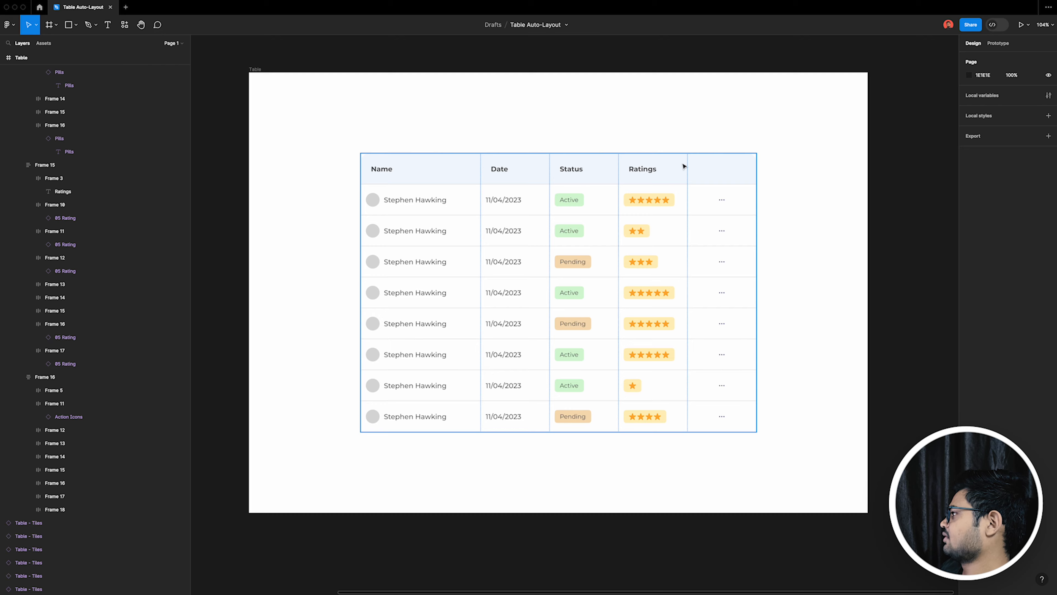
Step: Round the eighth row's outer corners: the bottom-right of its last cell with radius 20, and the bottom-left of its name cell
{"action": "scroll", "coordinate": [689, 161], "scroll_direction": "up", "scroll_amount": 5}
{"action": "scroll", "coordinate": [679, 146], "scroll_direction": "down", "scroll_amount": 5}
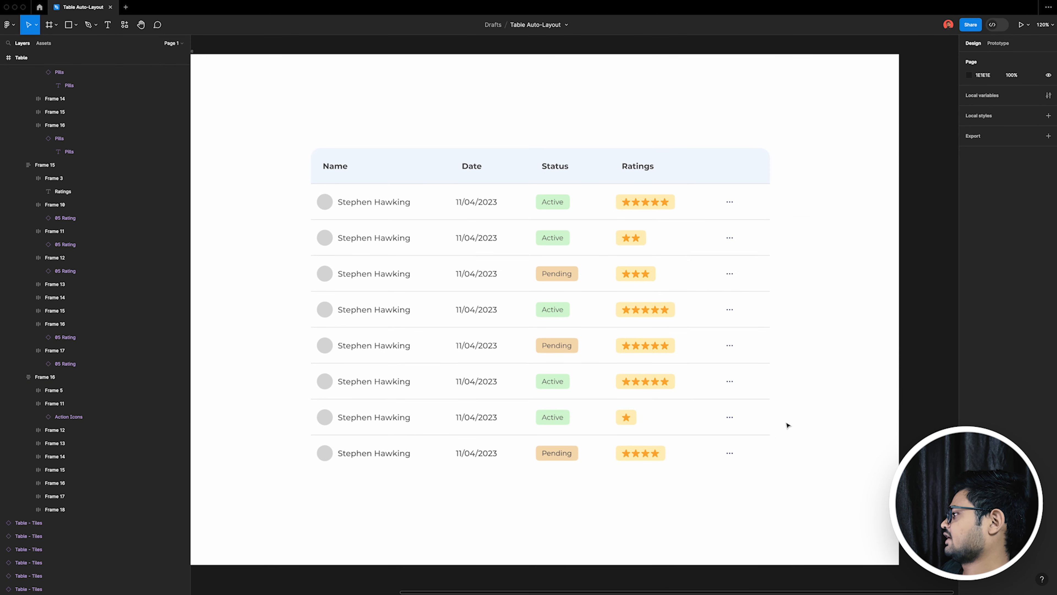
{"action": "left_click", "coordinate": [757, 470]}
{"action": "key", "text": "Escape"}
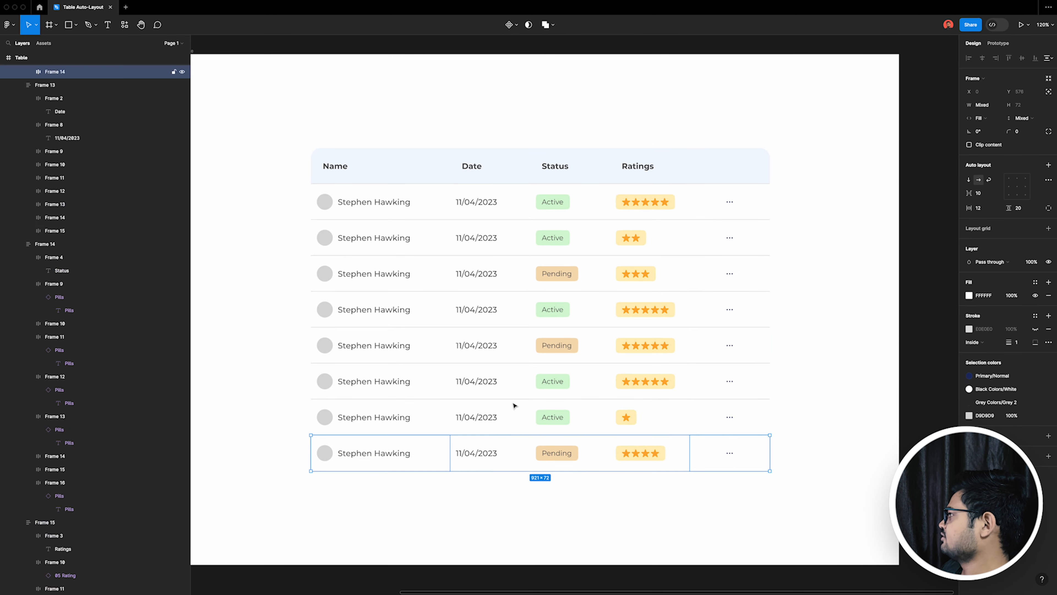
{"action": "left_click", "coordinate": [1048, 132]}
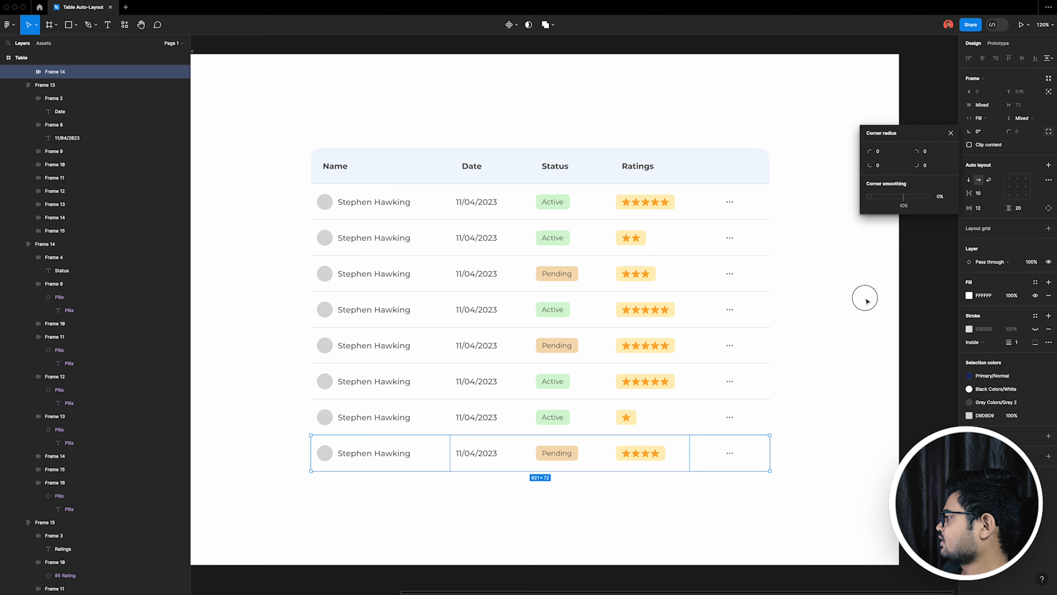
{"action": "left_click", "coordinate": [731, 450]}
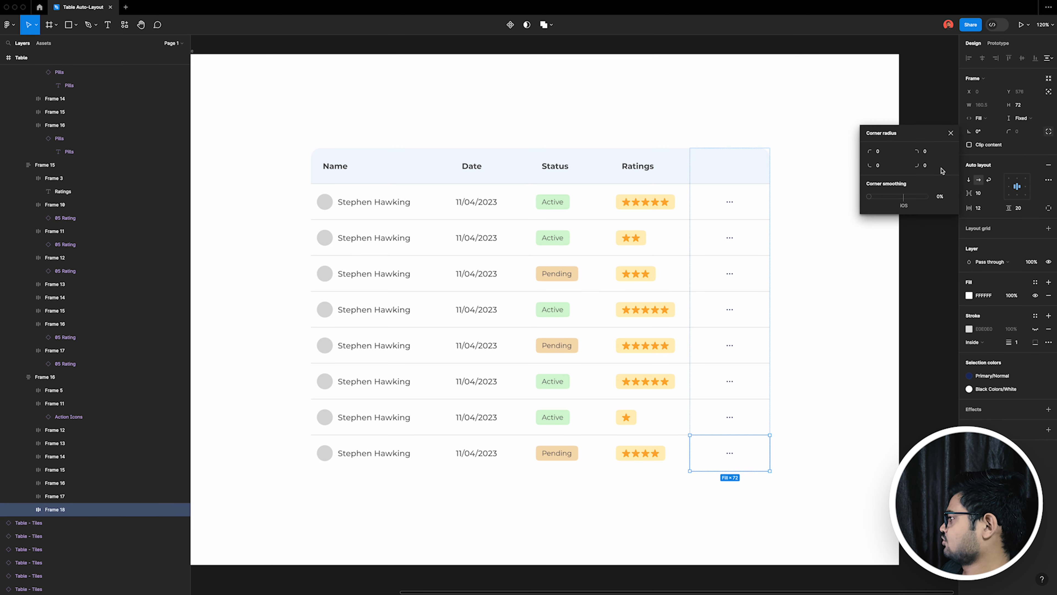
{"action": "key", "text": "Return"}
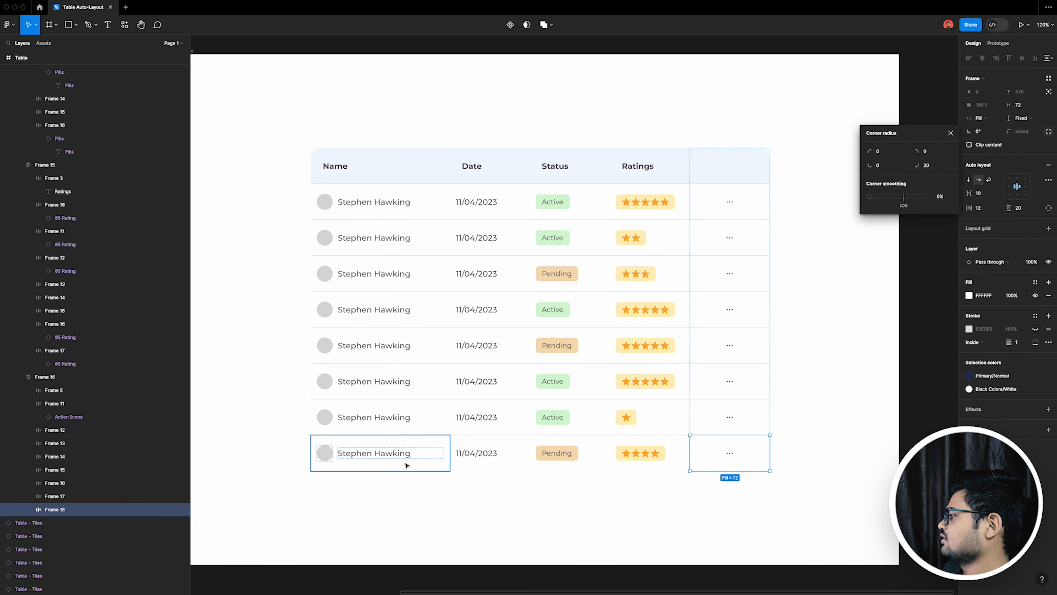
{"action": "left_click", "coordinate": [408, 465]}
{"action": "left_click", "coordinate": [1049, 131]}
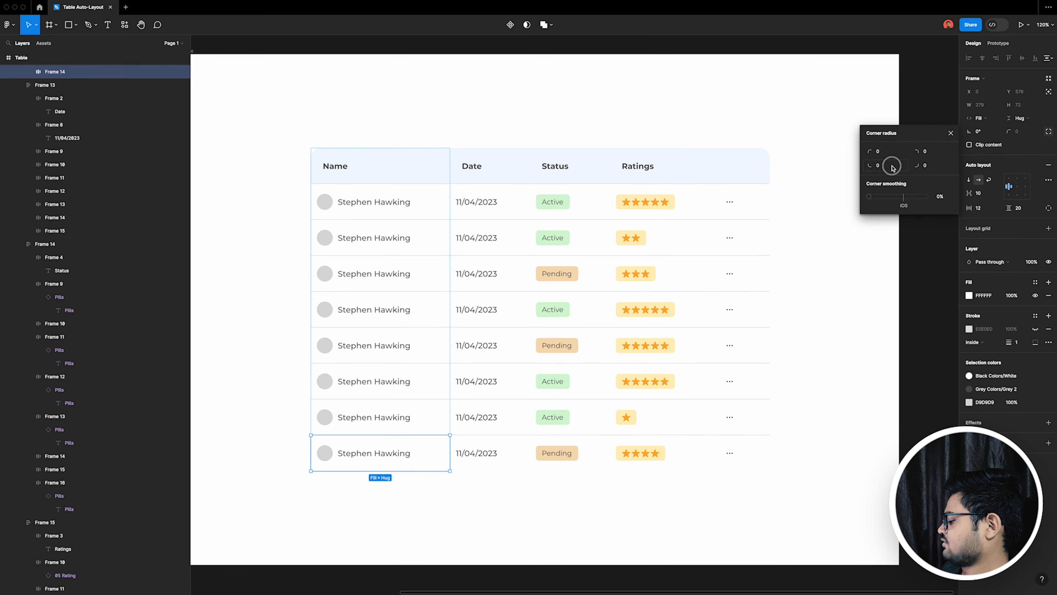
{"action": "left_click", "coordinate": [810, 438]}
Step: Fill the Table frame with the colour sampled from the table header, and shift that fill to the greyer F7F8FB
{"action": "scroll", "coordinate": [460, 432], "scroll_direction": "down", "scroll_amount": 6}
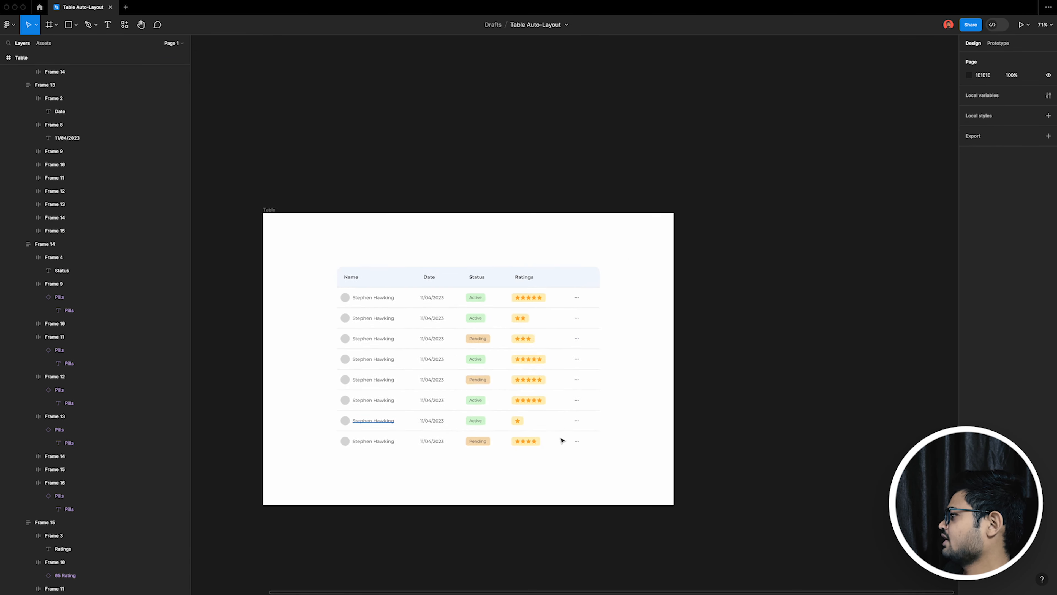
{"action": "scroll", "coordinate": [429, 334], "scroll_direction": "up", "scroll_amount": 3}
{"action": "left_click", "coordinate": [328, 238]}
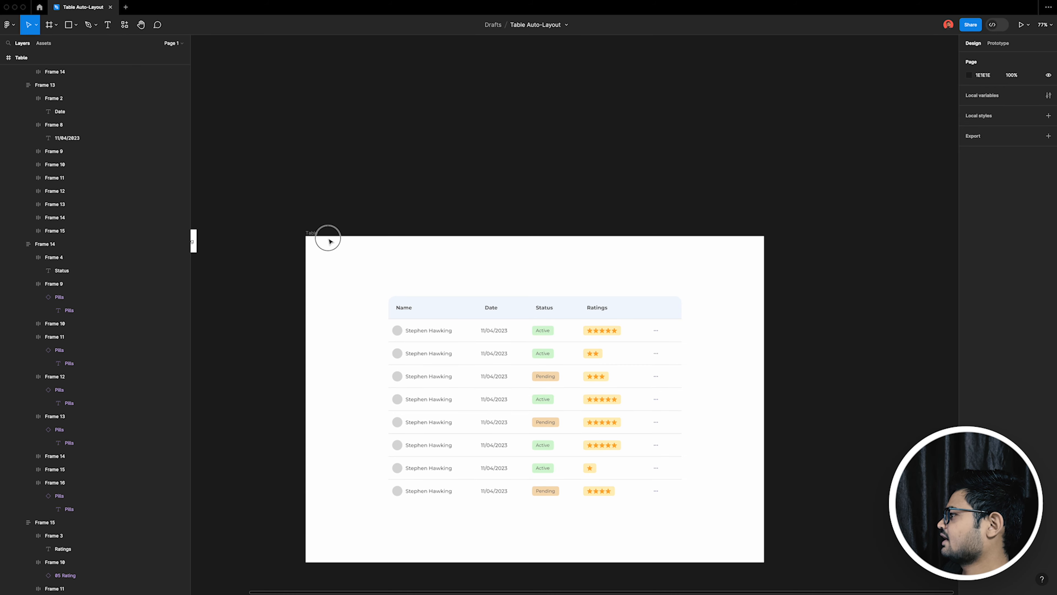
{"action": "left_click", "coordinate": [313, 234]}
{"action": "left_click", "coordinate": [968, 238]}
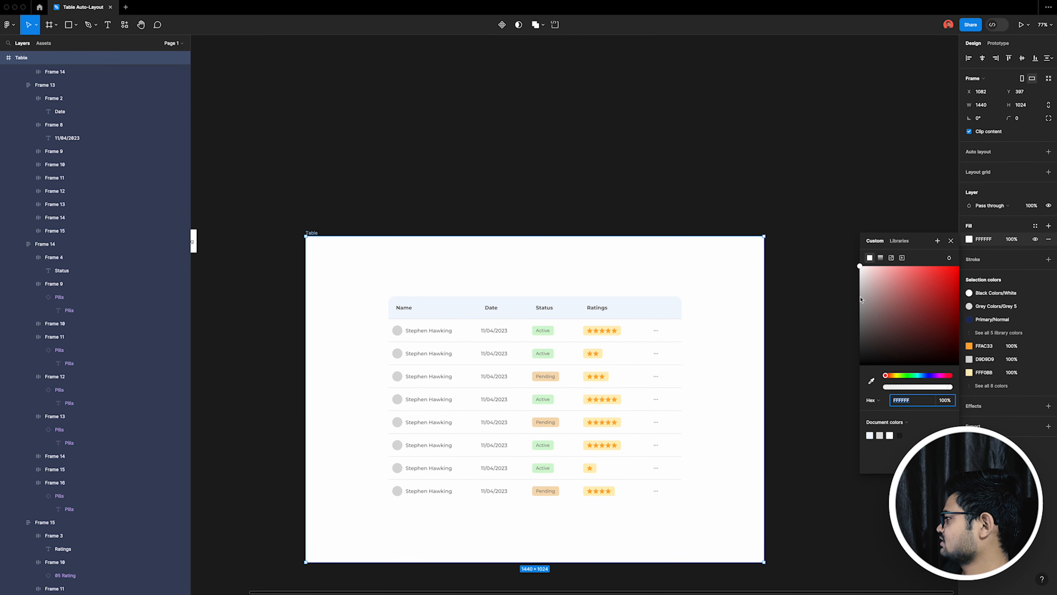
{"action": "left_click", "coordinate": [500, 311]}
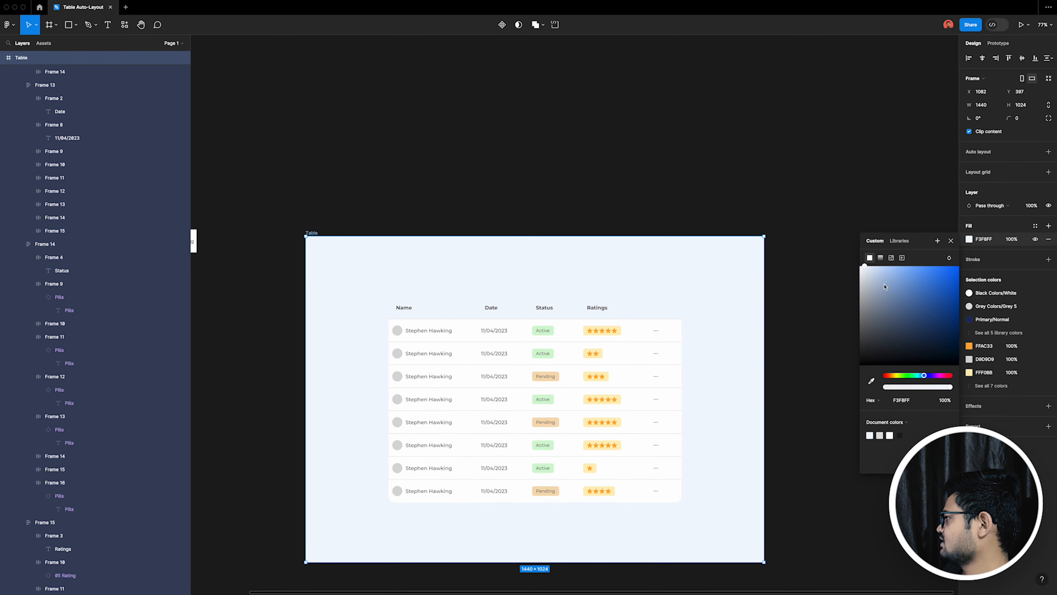
{"action": "left_click_drag", "start_coordinate": [866, 270], "coordinate": [860, 274]}
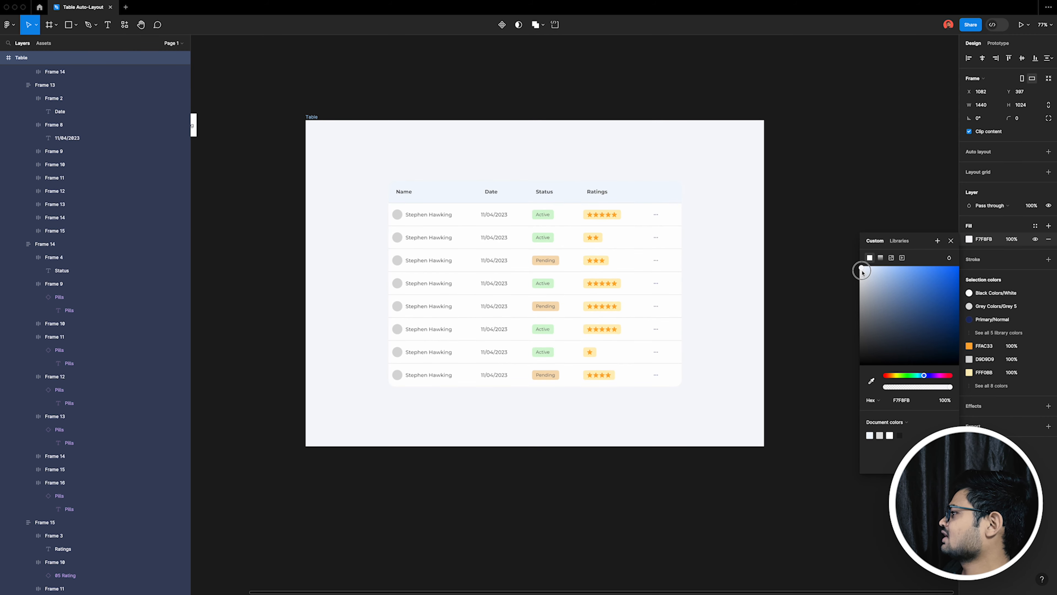
{"action": "left_click", "coordinate": [846, 134]}
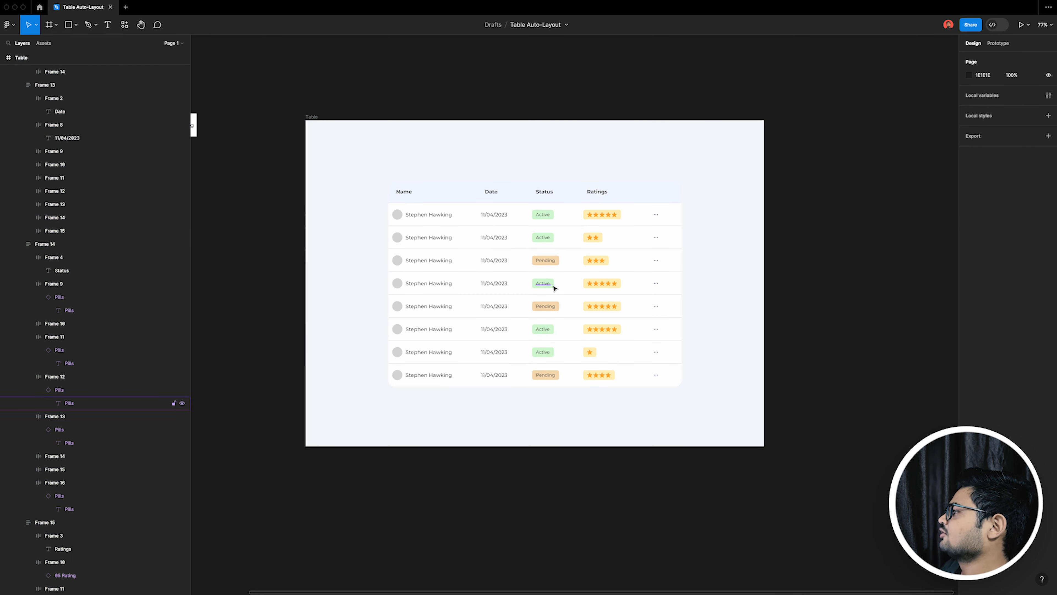
Step: Set the horizontal padding to 24 for all eight body cells in the Name, Date, Status and Ratings columns
{"action": "scroll", "coordinate": [554, 283], "scroll_direction": "up", "scroll_amount": 5}
{"action": "left_click", "coordinate": [397, 180], "text": "super"}
{"action": "left_click", "coordinate": [408, 211], "text": "shift"}
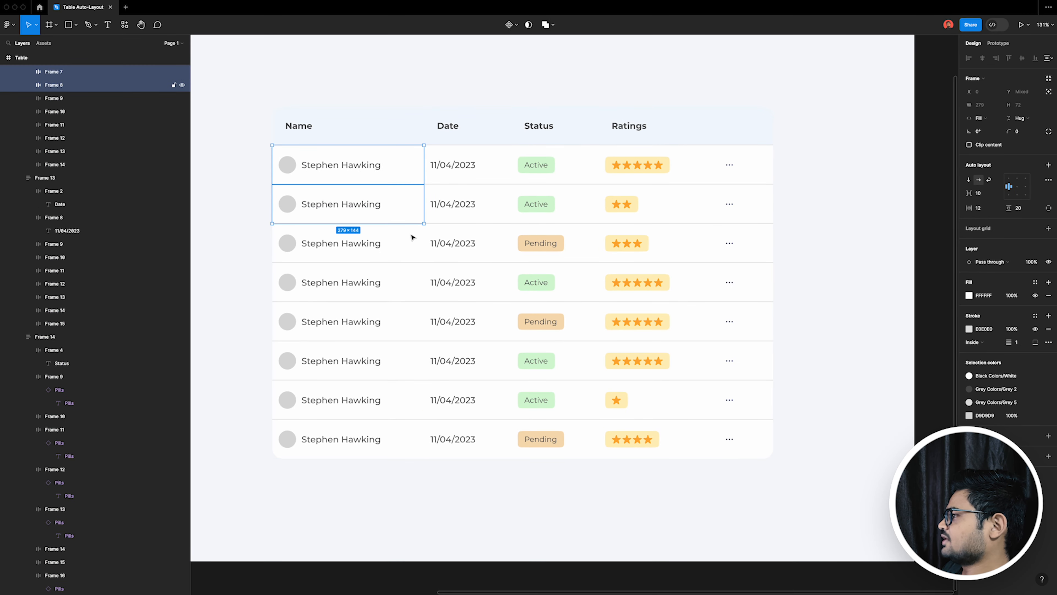
{"action": "left_click", "coordinate": [412, 250], "text": "shift"}
{"action": "left_click", "coordinate": [409, 284], "text": "shift"}
{"action": "left_click", "coordinate": [403, 327], "text": "shift"}
{"action": "left_click", "coordinate": [401, 363], "text": "shift"}
{"action": "left_click", "coordinate": [401, 399], "text": "shift"}
{"action": "left_click", "coordinate": [421, 439], "text": "shift"}
{"action": "left_click", "coordinate": [502, 441], "text": "shift"}
{"action": "left_click", "coordinate": [496, 401], "text": "shift"}
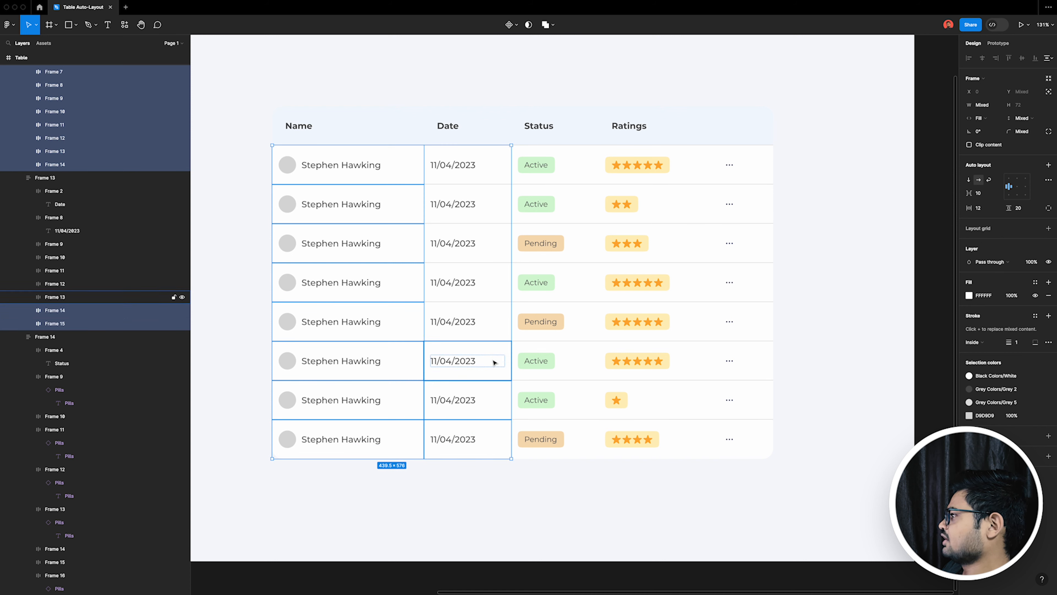
{"action": "left_click", "coordinate": [495, 360], "text": "shift"}
{"action": "left_click", "coordinate": [498, 317], "text": "shift"}
{"action": "left_click", "coordinate": [498, 307], "text": "shift"}
{"action": "left_click", "coordinate": [494, 283], "text": "shift"}
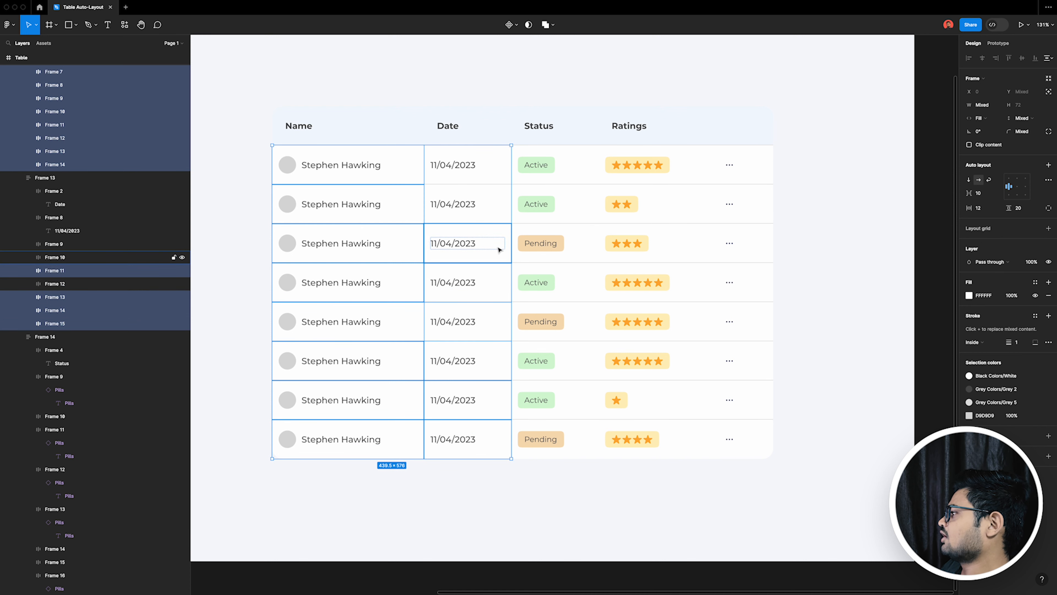
{"action": "left_click", "coordinate": [498, 245], "text": "shift"}
{"action": "left_click", "coordinate": [499, 215], "text": "shift"}
{"action": "left_click", "coordinate": [499, 178], "text": "shift"}
{"action": "left_click", "coordinate": [576, 175], "text": "shift"}
{"action": "left_click", "coordinate": [576, 215], "text": "shift"}
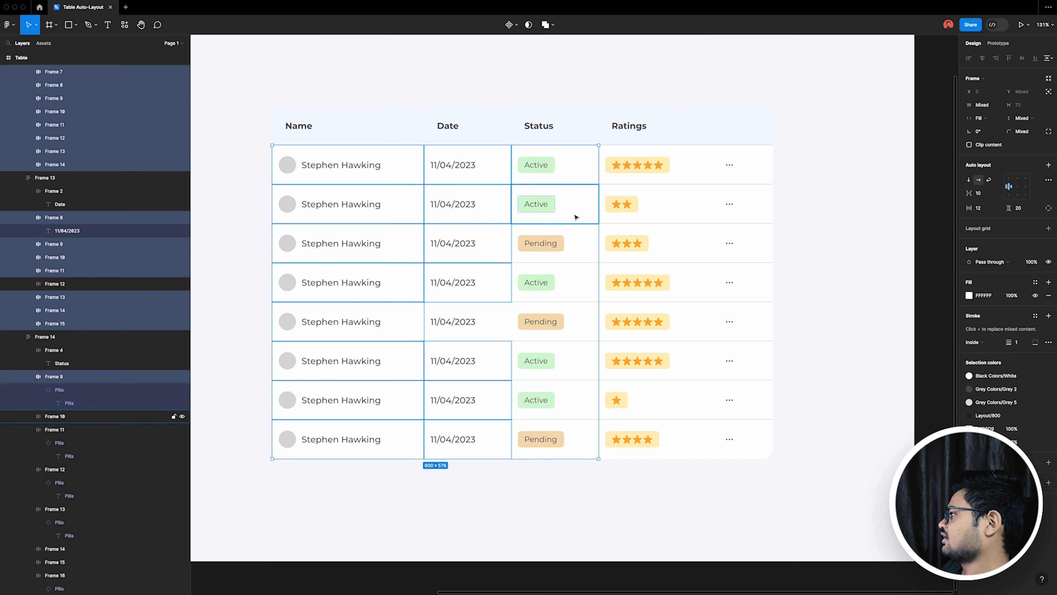
{"action": "left_click", "coordinate": [577, 250], "text": "shift"}
{"action": "left_click", "coordinate": [578, 290], "text": "shift"}
{"action": "left_click", "coordinate": [575, 320], "text": "shift"}
{"action": "left_click", "coordinate": [573, 360], "text": "shift"}
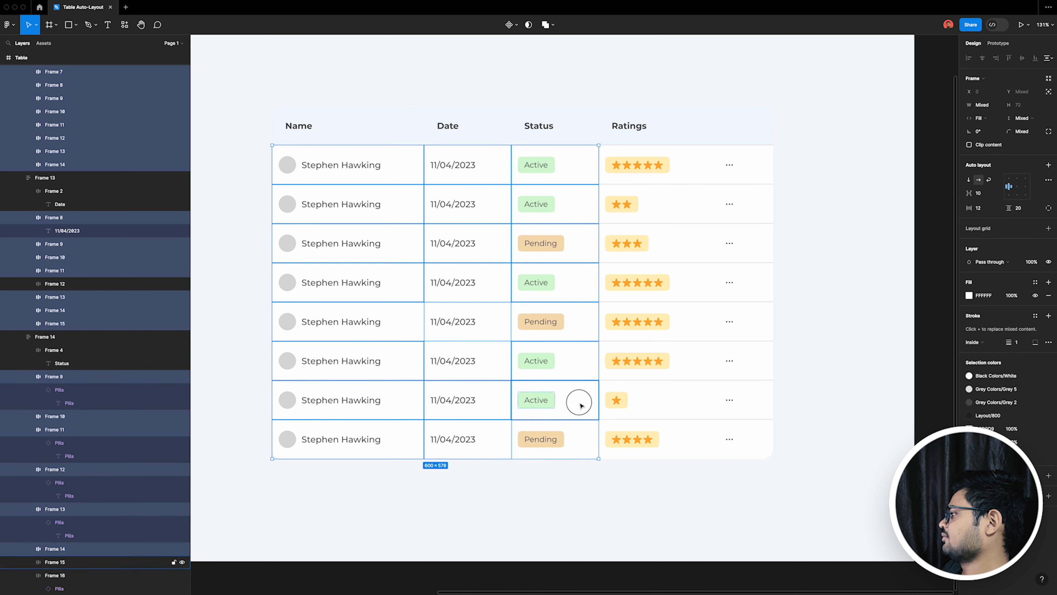
{"action": "left_click", "coordinate": [579, 404], "text": "shift"}
{"action": "left_click", "coordinate": [570, 436], "text": "shift"}
{"action": "left_click", "coordinate": [485, 326], "text": "shift"}
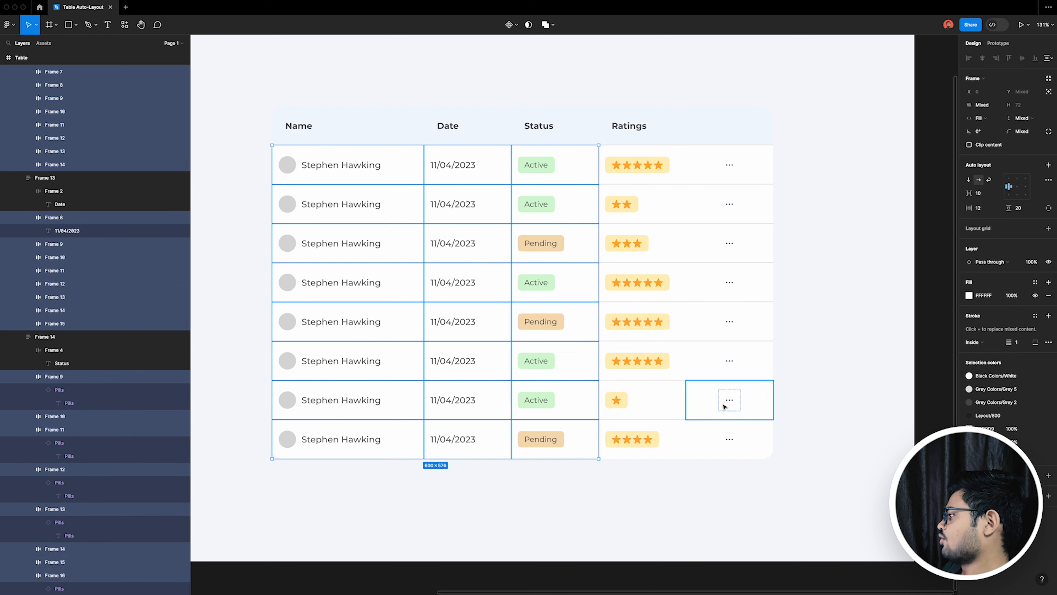
{"action": "left_click", "coordinate": [677, 435], "text": "shift"}
{"action": "left_click", "coordinate": [675, 402], "text": "shift"}
{"action": "left_click", "coordinate": [674, 361], "text": "shift"}
{"action": "left_click", "coordinate": [682, 321], "text": "shift"}
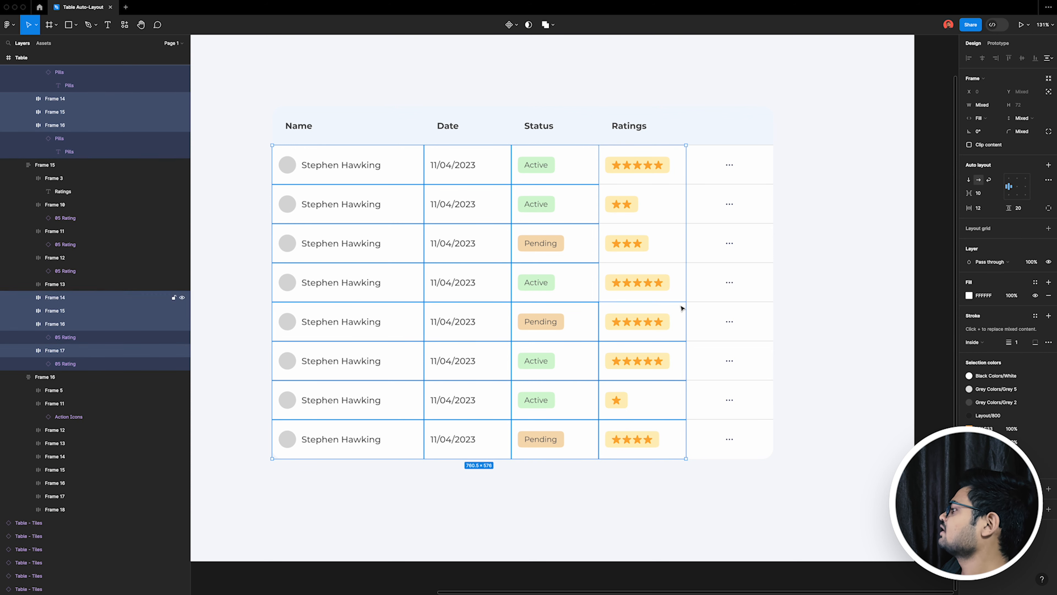
{"action": "left_click", "coordinate": [673, 283], "text": "shift"}
{"action": "left_click", "coordinate": [678, 244], "text": "shift"}
{"action": "left_click", "coordinate": [682, 200], "text": "shift"}
{"action": "left_click", "coordinate": [985, 212]}
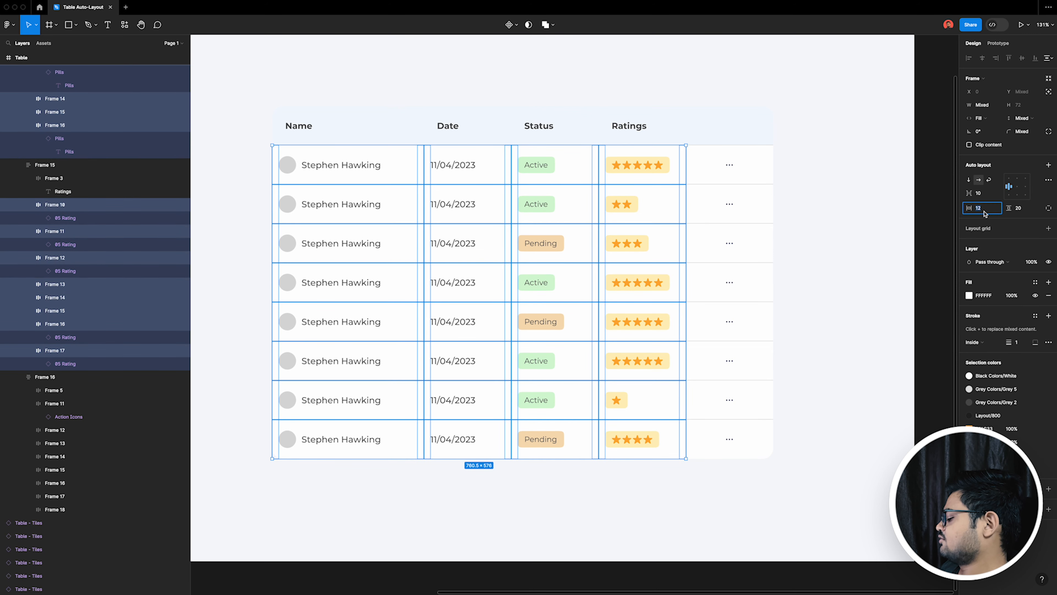
{"action": "type", "text": "24"}
{"action": "key", "text": "Return"}
{"action": "key", "text": "shift+0"}
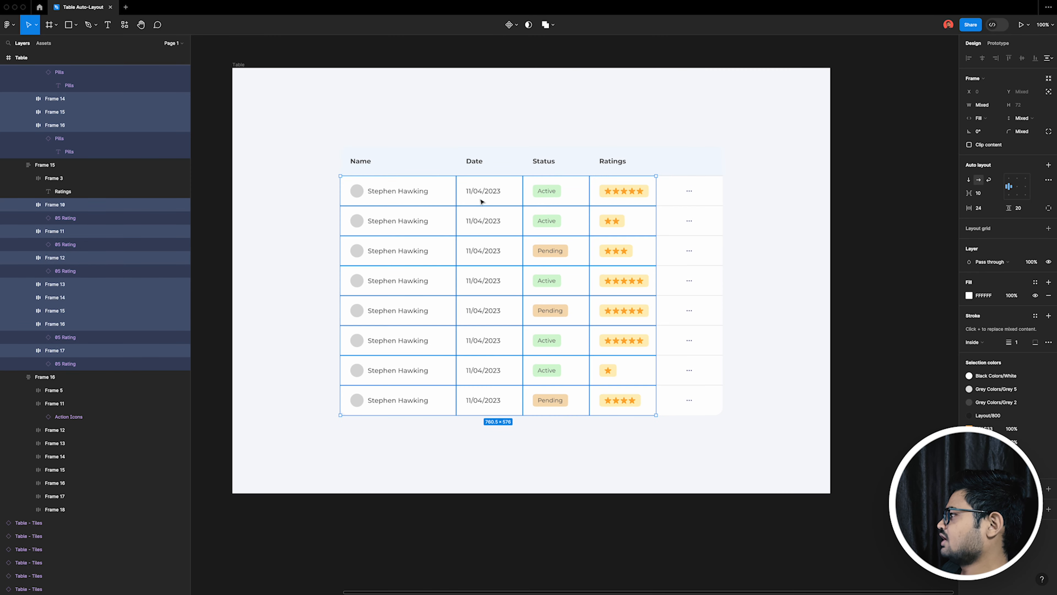
{"action": "left_click", "coordinate": [547, 463]}
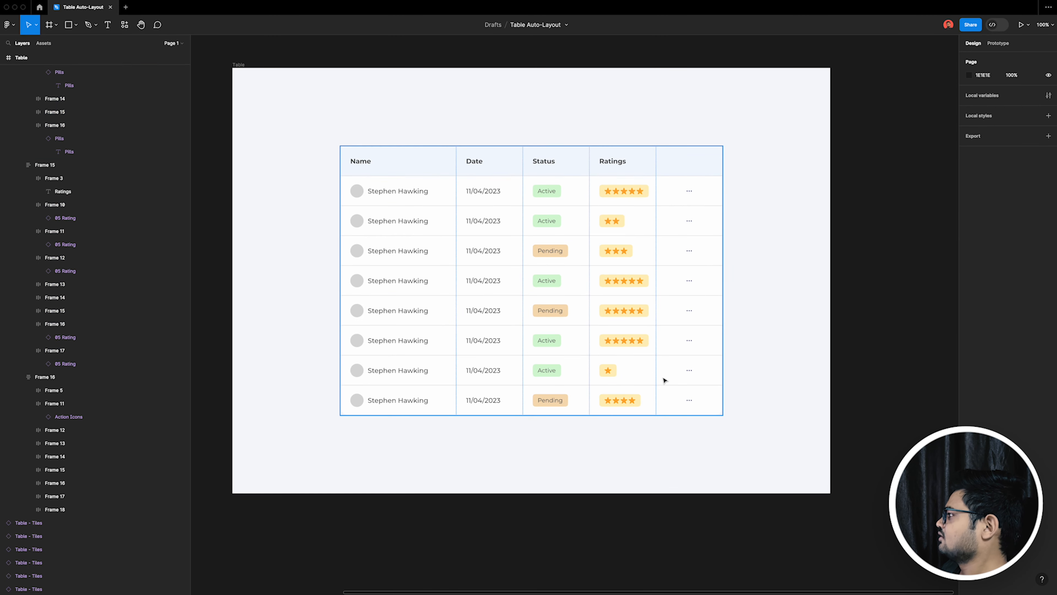
Step: Widen the whole table frame to 1055 and centre it horizontally in the Table frame
{"action": "left_click", "coordinate": [714, 370]}
{"action": "left_click_drag", "start_coordinate": [723, 367], "coordinate": [778, 366]}
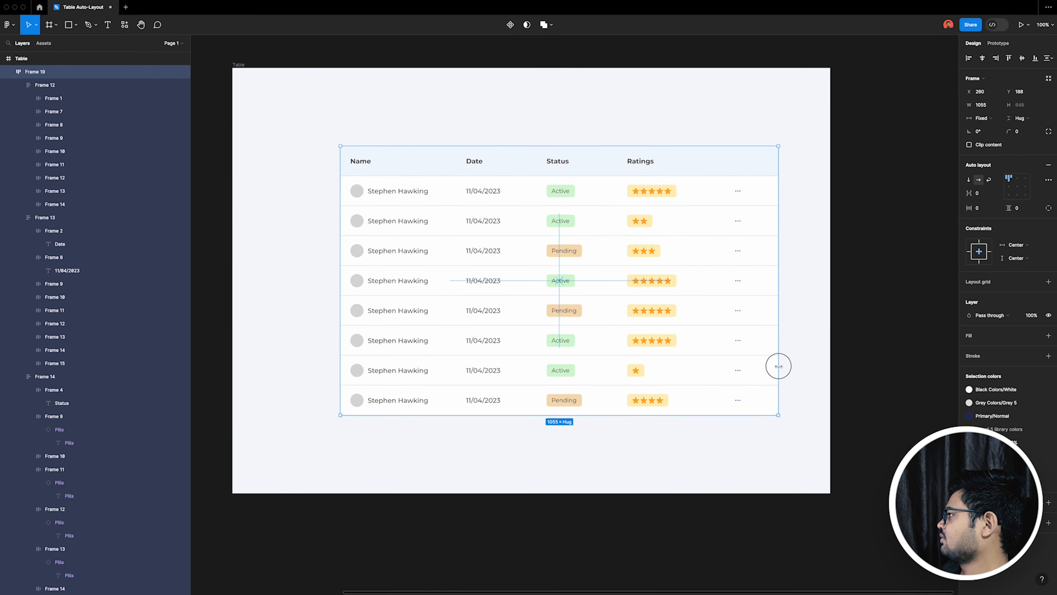
{"action": "left_click", "coordinate": [979, 62]}
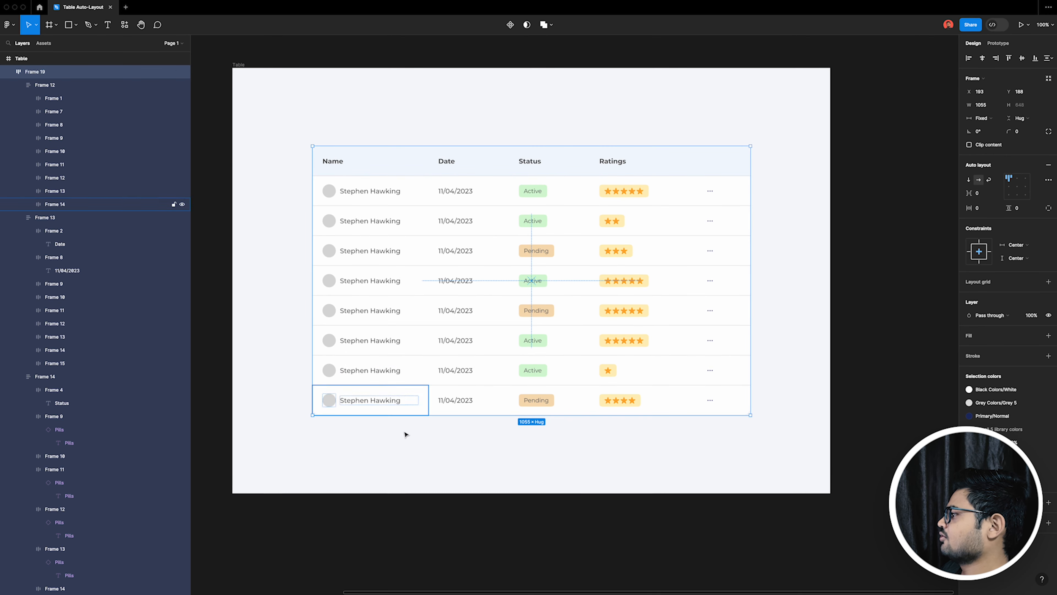
Step: Replace the names in all eight rows with random entries from the Content Reel plugin's Full Name (first last) text set
{"action": "left_click_drag", "start_coordinate": [394, 517], "coordinate": [373, 187]}
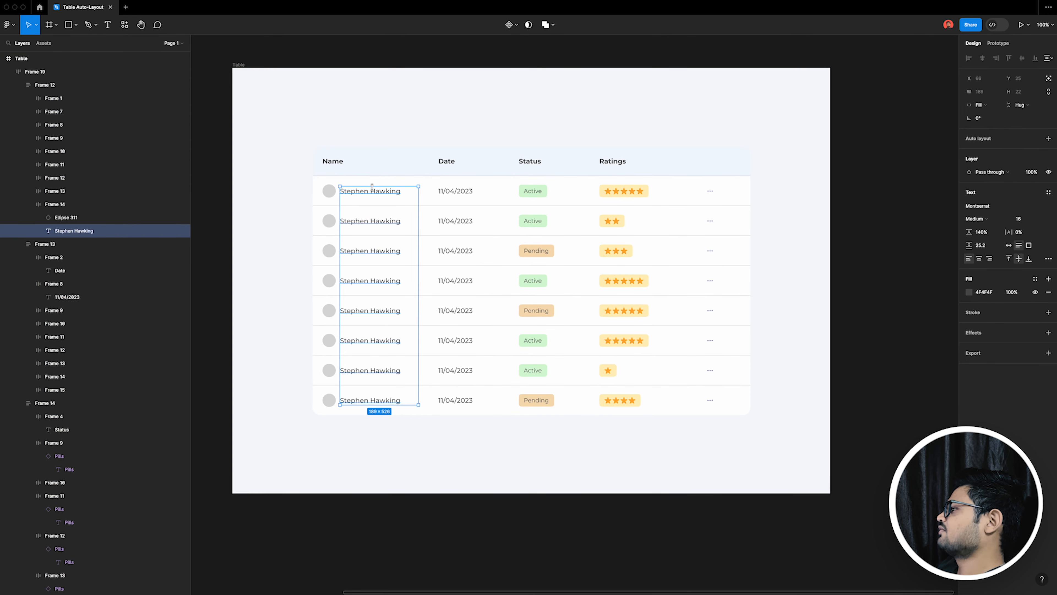
{"action": "right_click", "coordinate": [385, 192]}
{"action": "mouse_move", "coordinate": [440, 361]}
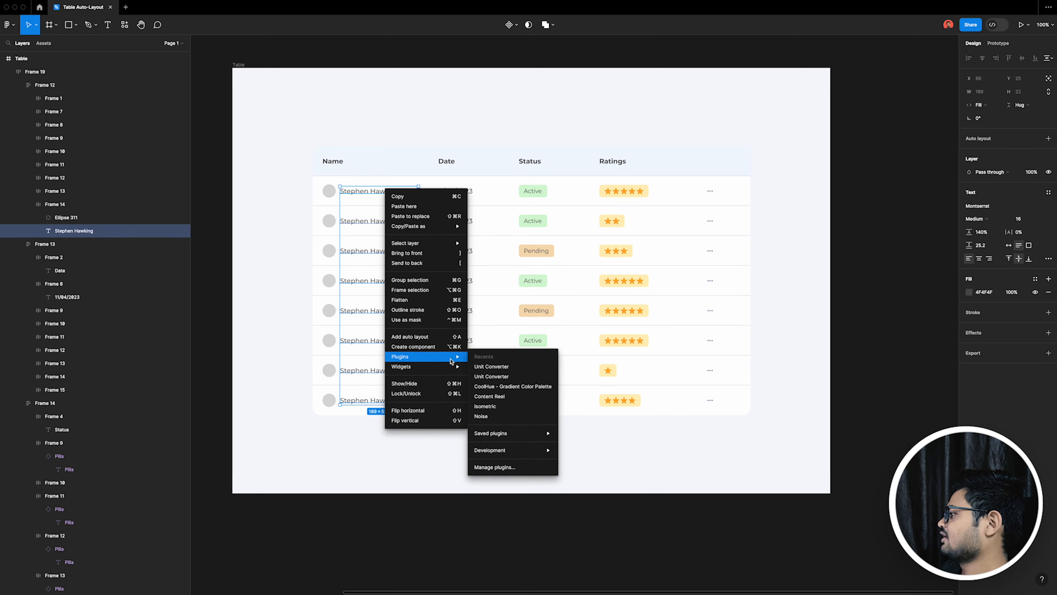
{"action": "left_click", "coordinate": [515, 397]}
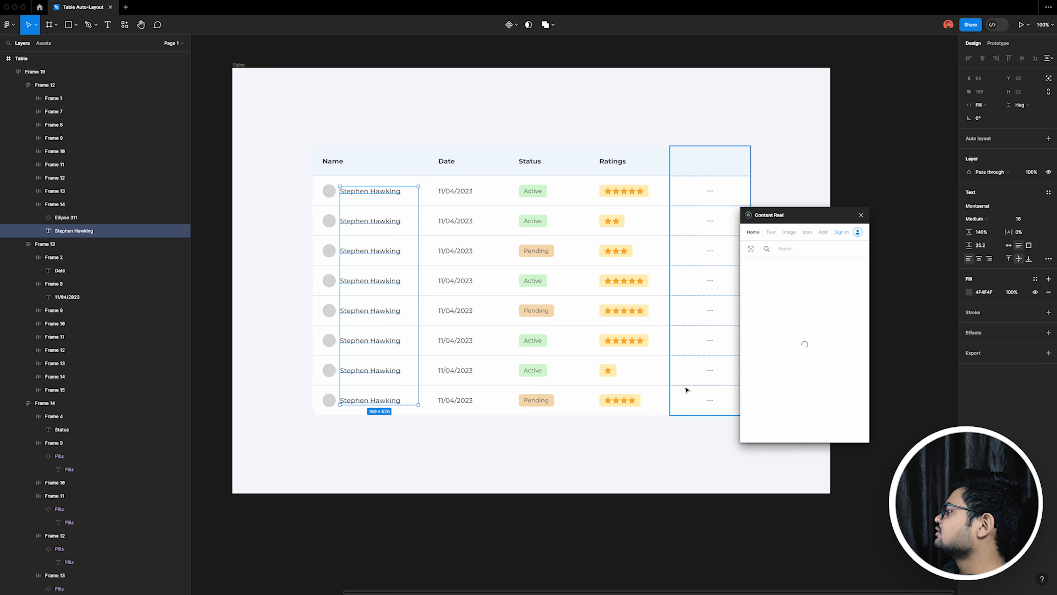
{"action": "left_click", "coordinate": [771, 236]}
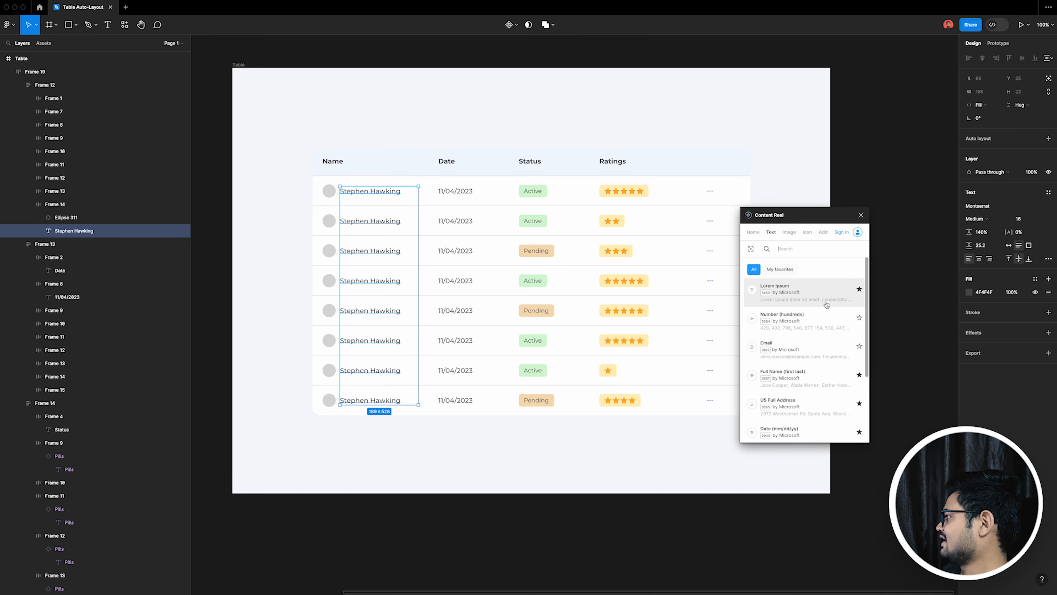
{"action": "scroll", "coordinate": [799, 348], "scroll_direction": "down", "scroll_amount": 2}
{"action": "left_click", "coordinate": [789, 295]}
{"action": "left_click", "coordinate": [843, 429]}
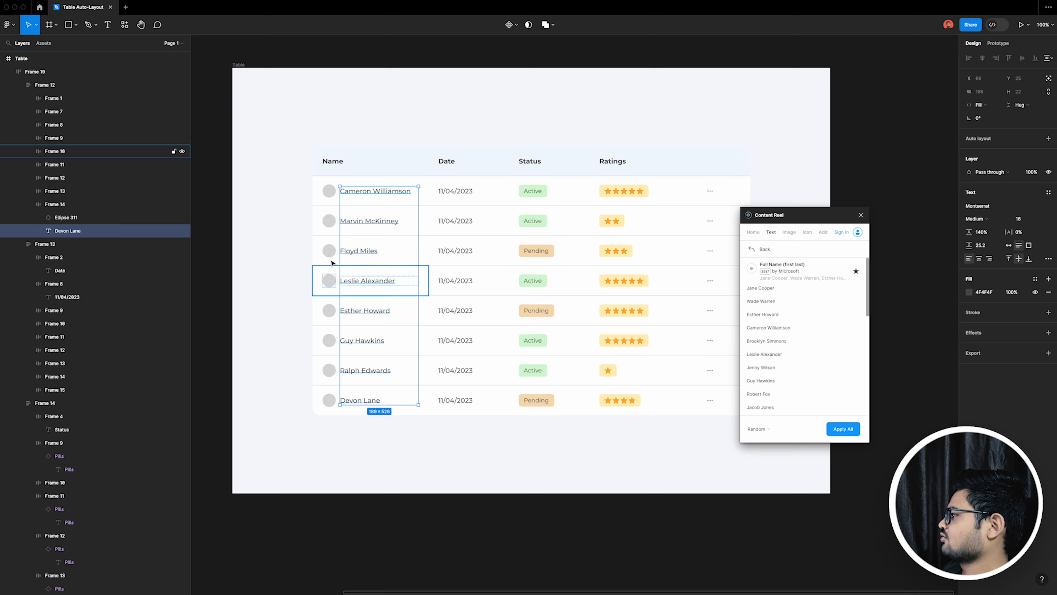
Step: Fill the avatar circles in all eight rows with portrait photos from the Content Reel plugin's image sets
{"action": "left_click_drag", "start_coordinate": [322, 453], "coordinate": [328, 198]}
{"action": "left_click", "coordinate": [789, 232]}
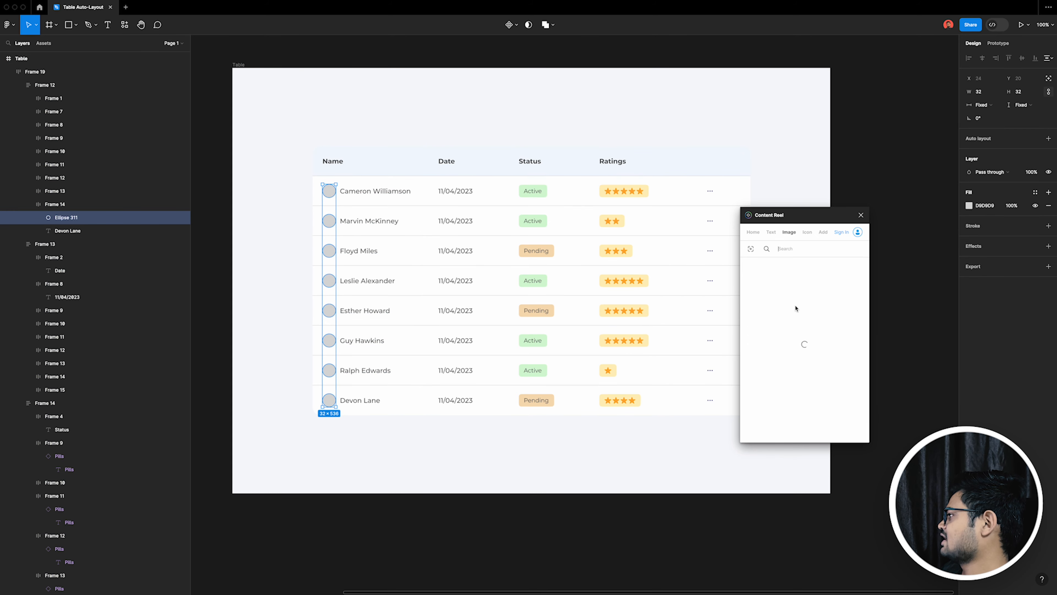
{"action": "scroll", "coordinate": [806, 360], "scroll_direction": "down", "scroll_amount": 5}
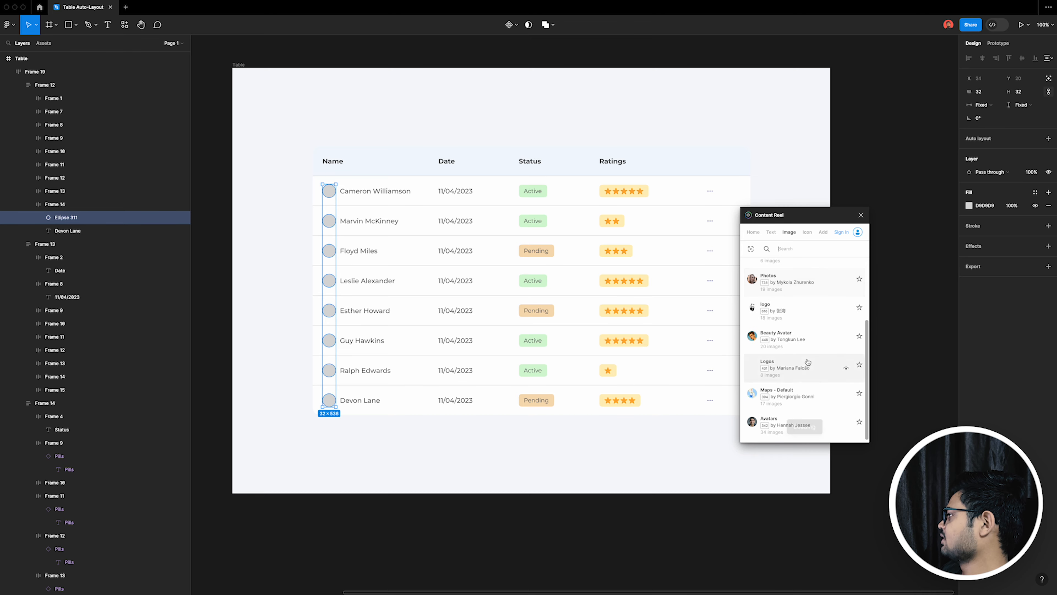
{"action": "left_click", "coordinate": [801, 316]}
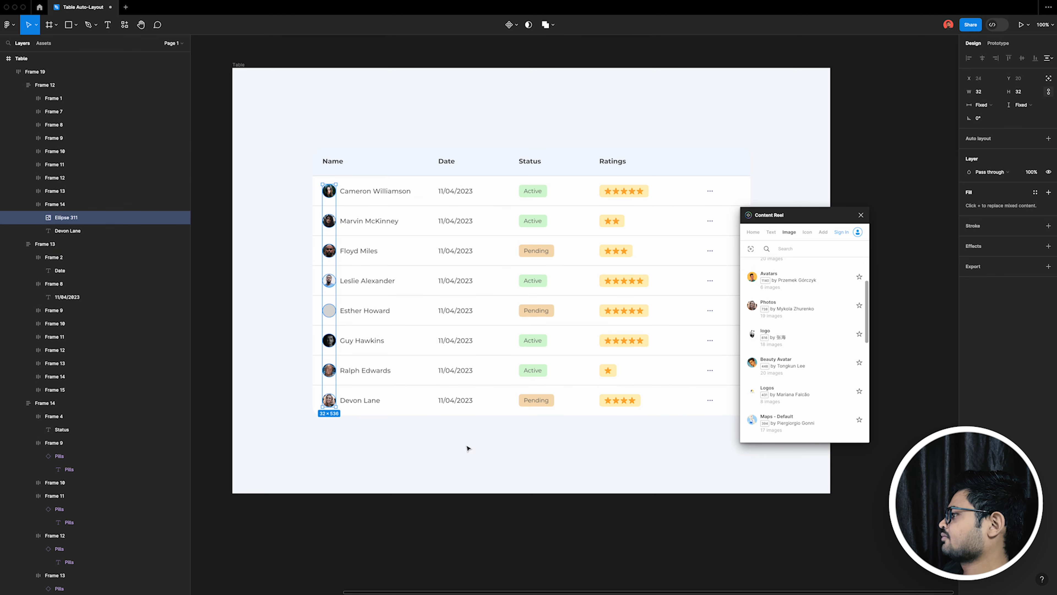
Step: Select the date texts in all eight rows and search the plugin's text sets for "date"
{"action": "left_click_drag", "start_coordinate": [465, 444], "coordinate": [453, 179]}
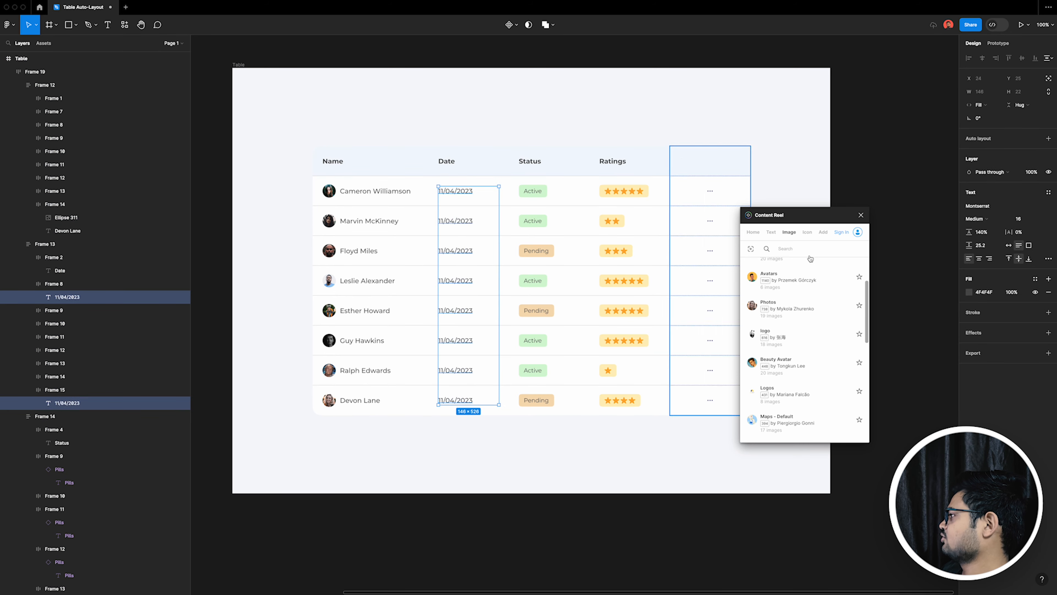
{"action": "key", "text": "Return"}
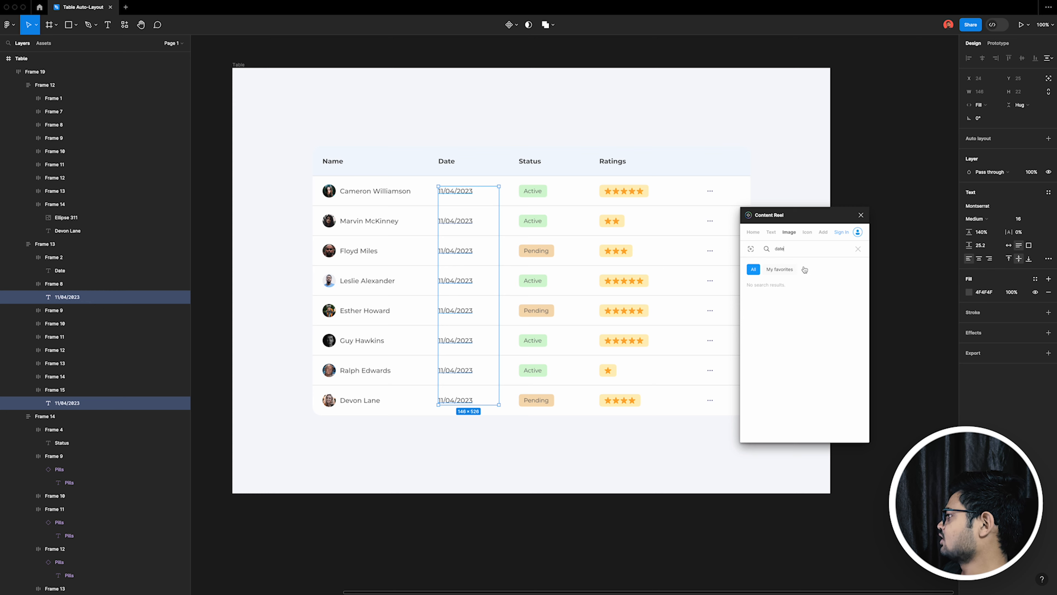
{"action": "left_click", "coordinate": [770, 231]}
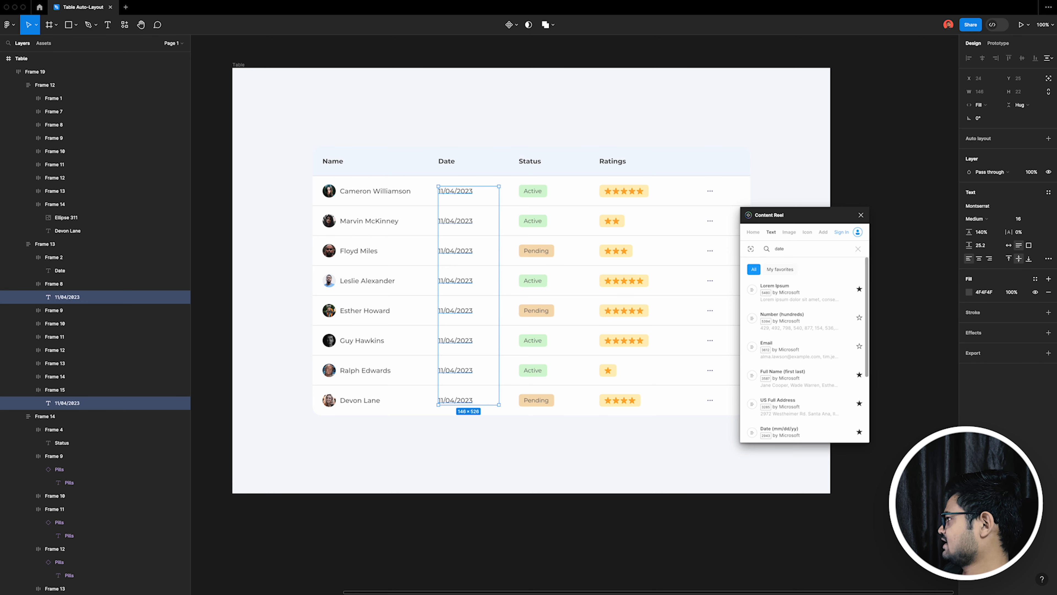
{"action": "key", "text": "Return"}
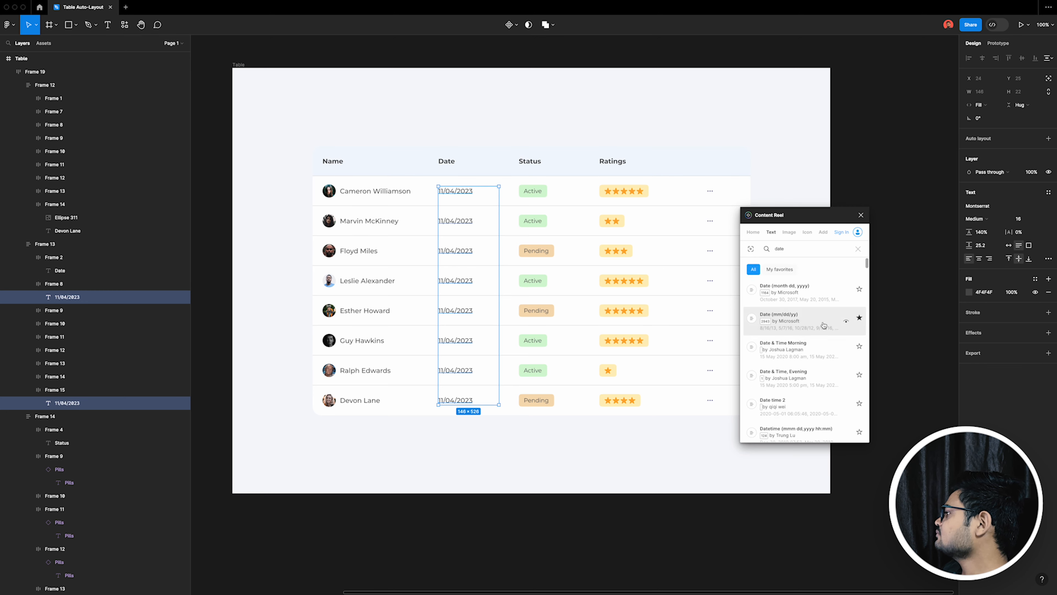
Step: Try the Date (mm/dd/yy), Datetime (mmm dd,yyyy hh:mm) and Date (17 Oct, 2020) text sets on the selected dates
{"action": "left_click", "coordinate": [786, 319]}
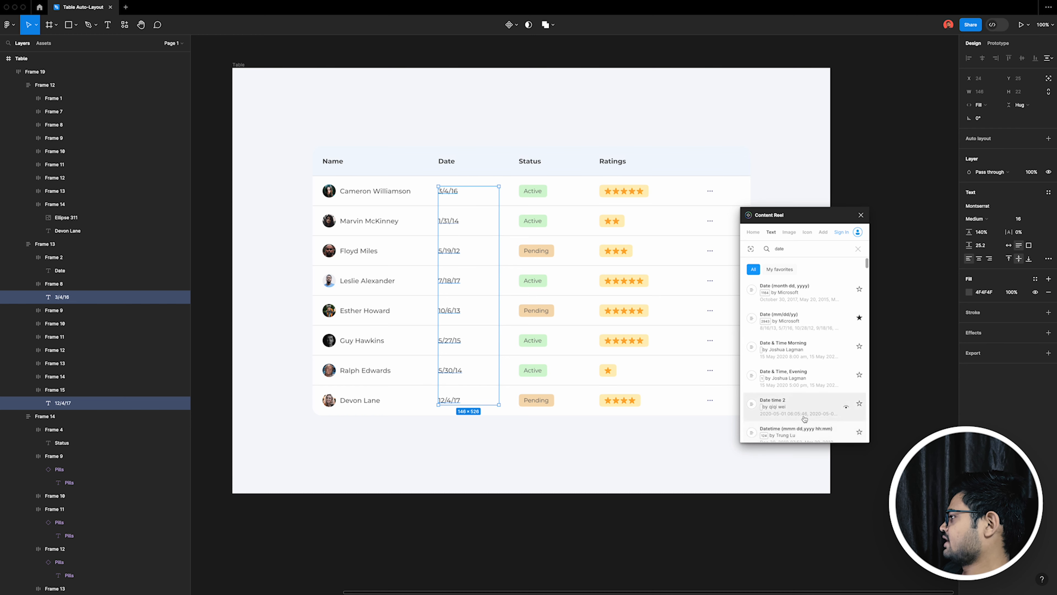
{"action": "scroll", "coordinate": [799, 390], "scroll_direction": "down", "scroll_amount": 2}
{"action": "left_click", "coordinate": [800, 373]}
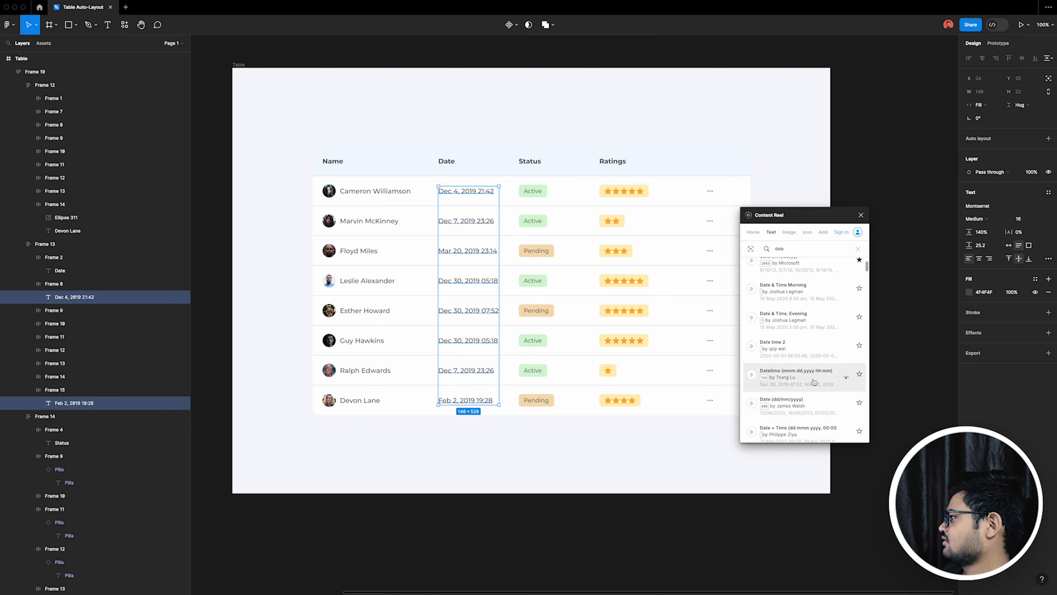
{"action": "scroll", "coordinate": [814, 382], "scroll_direction": "down", "scroll_amount": 1}
{"action": "scroll", "coordinate": [799, 402], "scroll_direction": "down", "scroll_amount": 1}
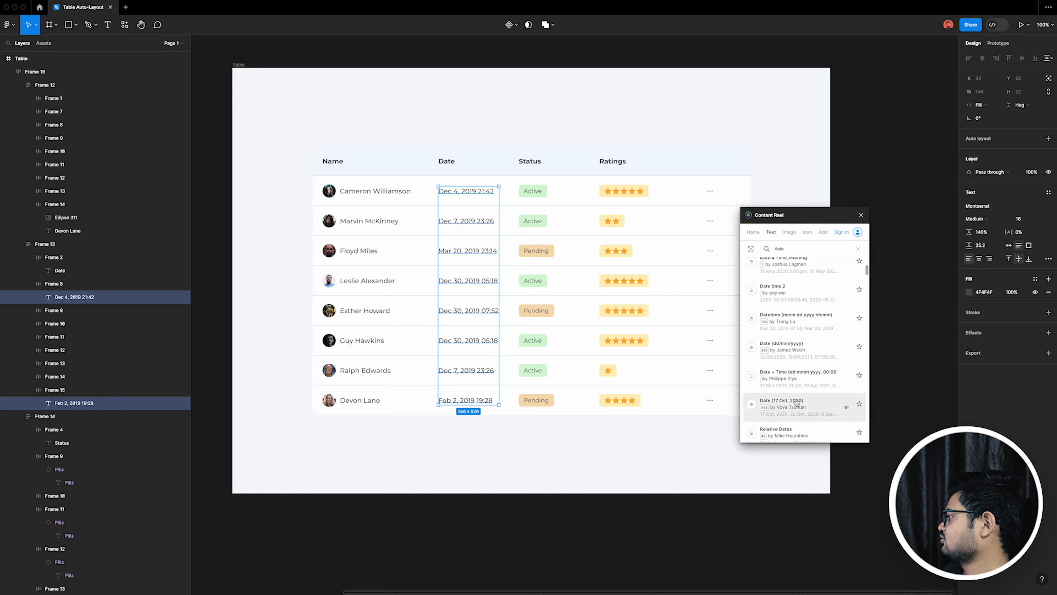
{"action": "left_click", "coordinate": [796, 403]}
Step: Replace the eight dates with varied 2020 dates in dd/mm/yyyy format from the plugin, and close the plugin
{"action": "scroll", "coordinate": [798, 399], "scroll_direction": "down", "scroll_amount": 5}
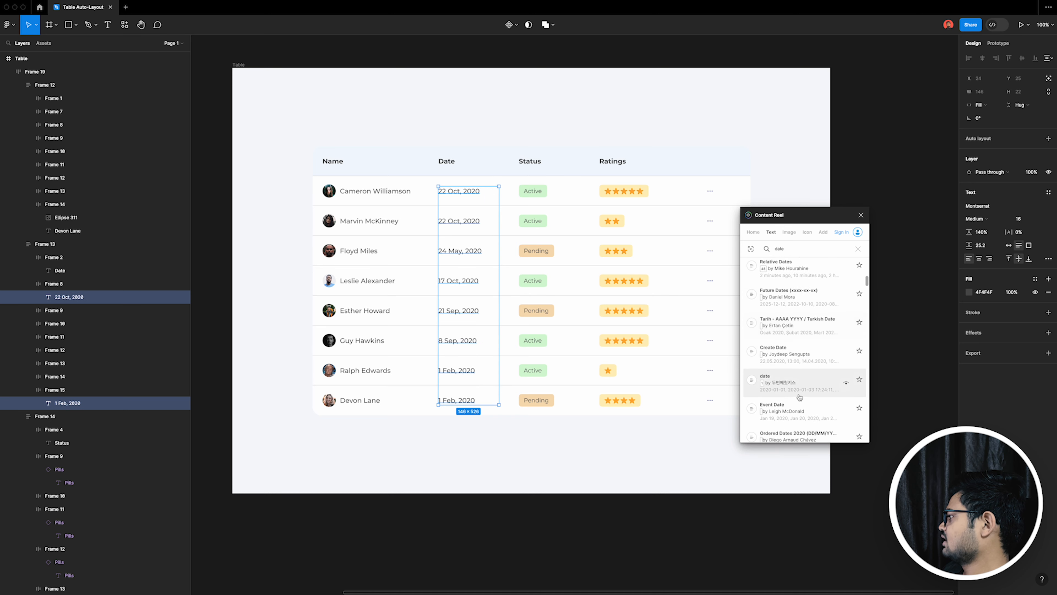
{"action": "scroll", "coordinate": [811, 400], "scroll_direction": "down", "scroll_amount": 3}
{"action": "left_click", "coordinate": [801, 355]}
{"action": "left_click", "coordinate": [861, 215]}
Step: Deselect the date texts and select the whole table frame inside the Table frame
{"action": "scroll", "coordinate": [815, 347], "scroll_direction": "down", "scroll_amount": 5}
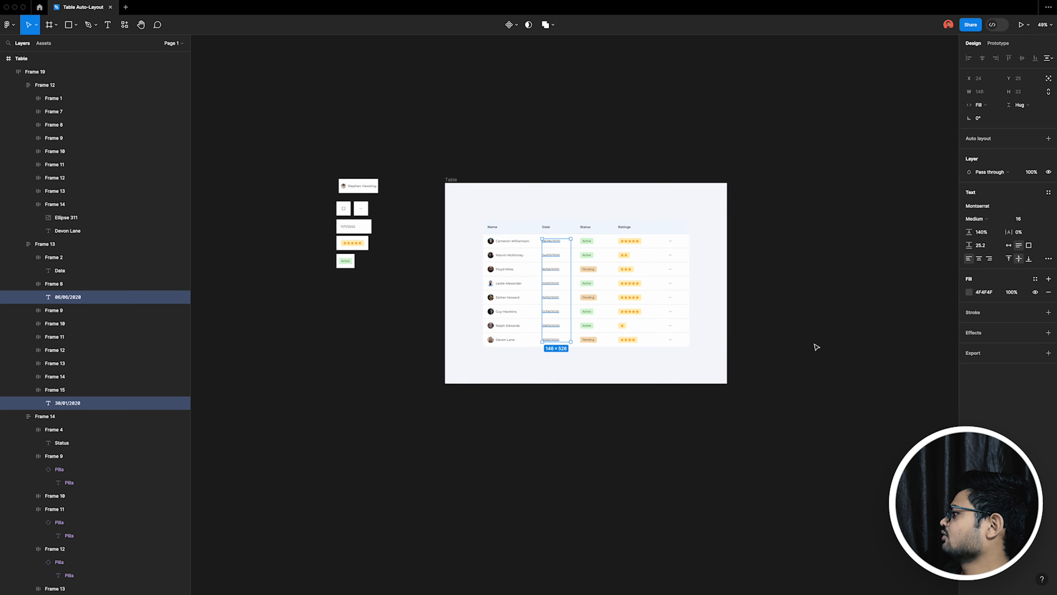
{"action": "left_click", "coordinate": [816, 346]}
{"action": "scroll", "coordinate": [703, 317], "scroll_direction": "up", "scroll_amount": 4}
{"action": "left_click", "coordinate": [666, 366]}
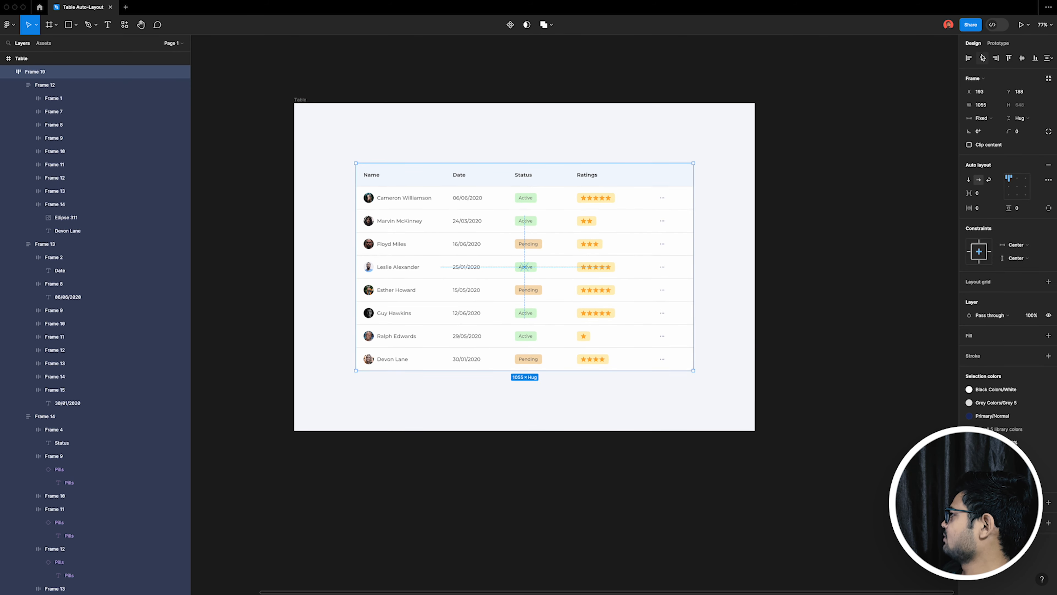